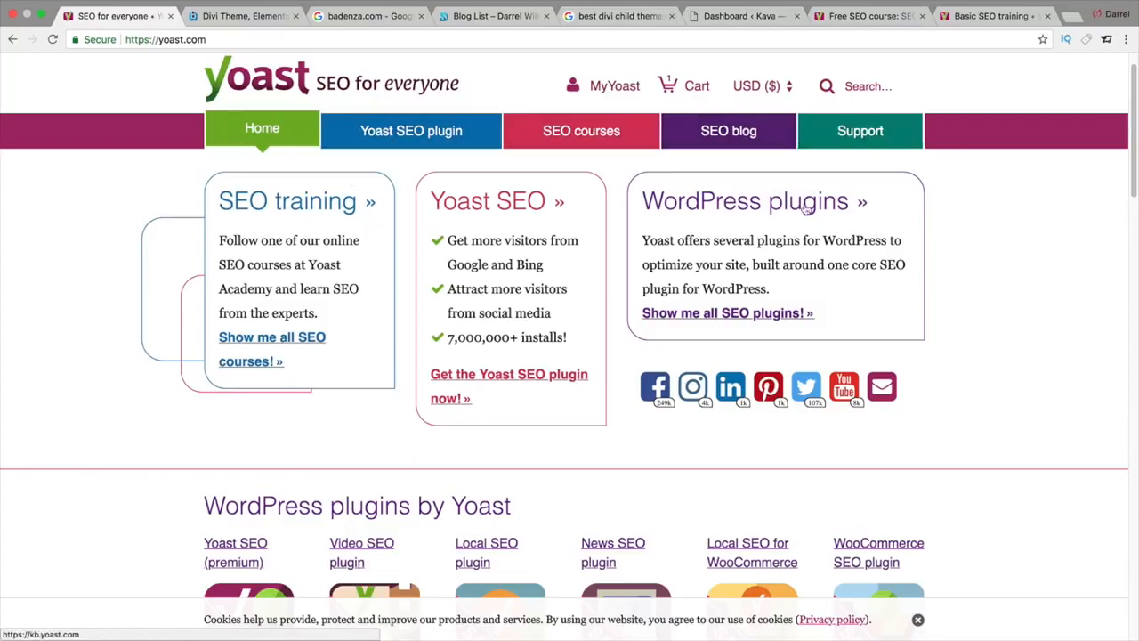
Step: Highlight the Yoast plugin description and 7,000,000+ installs figure, then show the badenza.com Google results
{"action": "left_click_drag", "start_coordinate": [781, 295], "coordinate": [639, 242]}
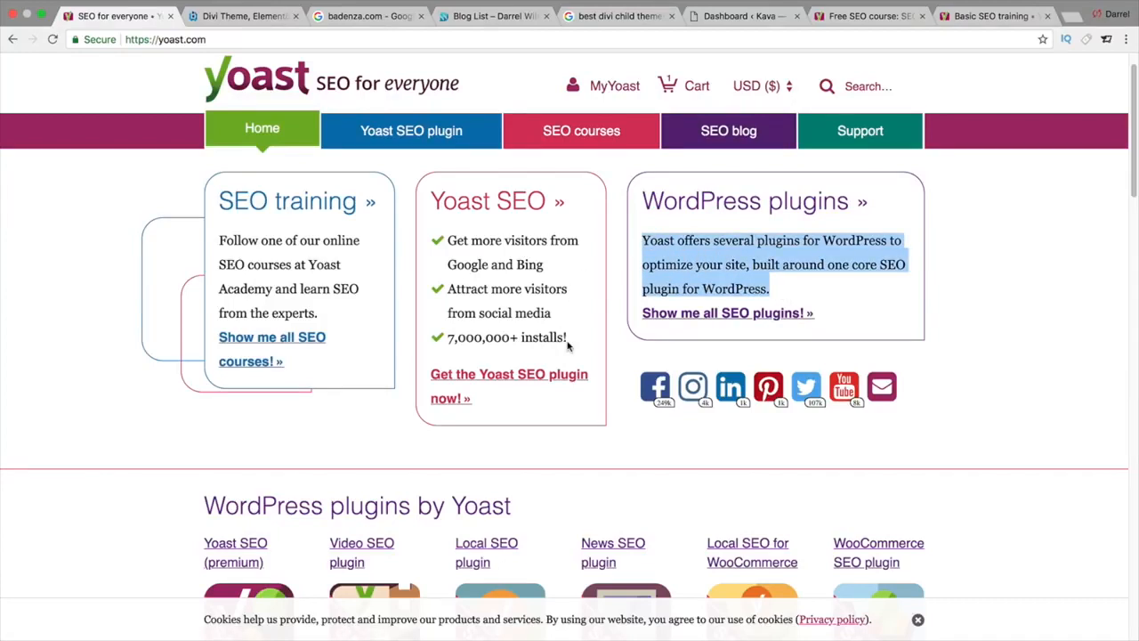
{"action": "left_click_drag", "start_coordinate": [568, 341], "coordinate": [450, 344]}
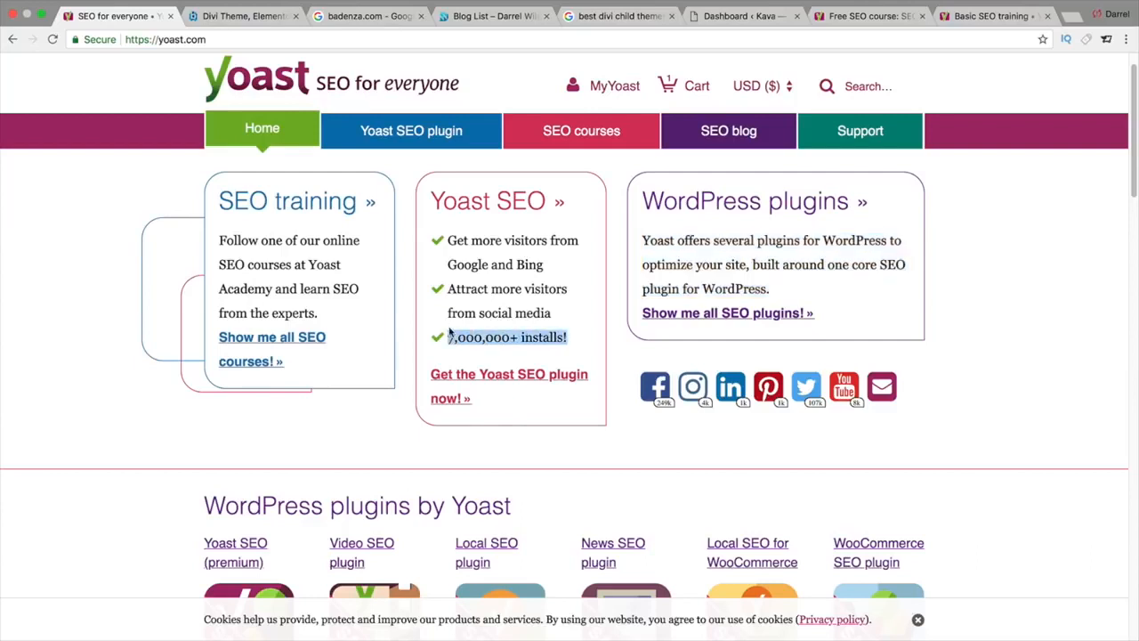
{"action": "left_click", "coordinate": [349, 16]}
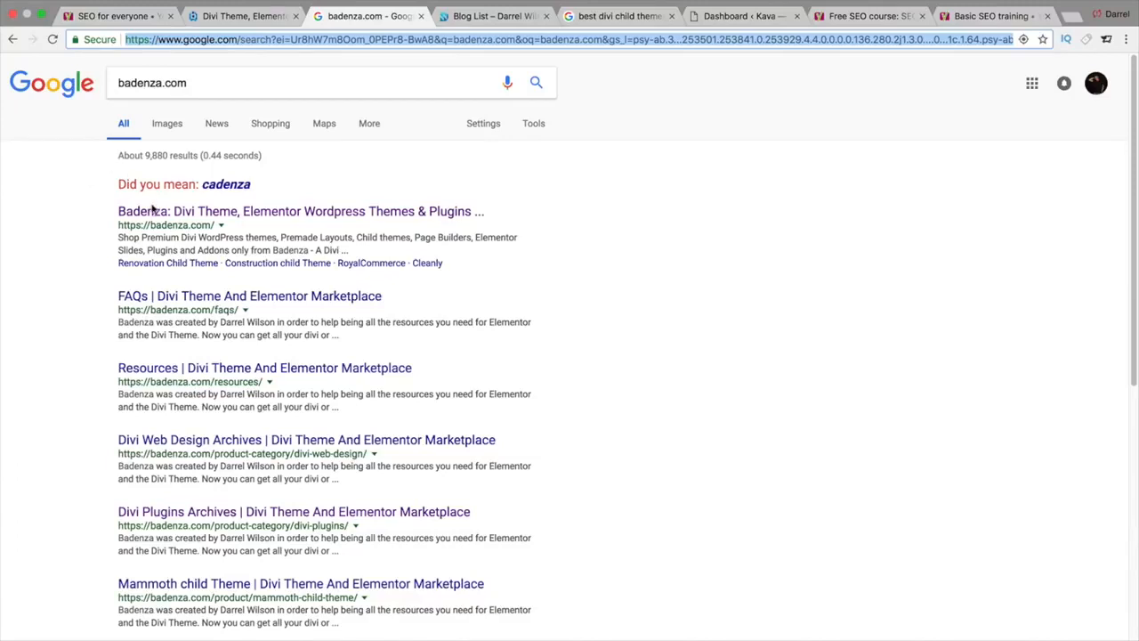
Step: Look over the badenza.com homepage and its results, then scroll the darrelwilson.com blog list of posts
{"action": "left_click", "coordinate": [233, 16]}
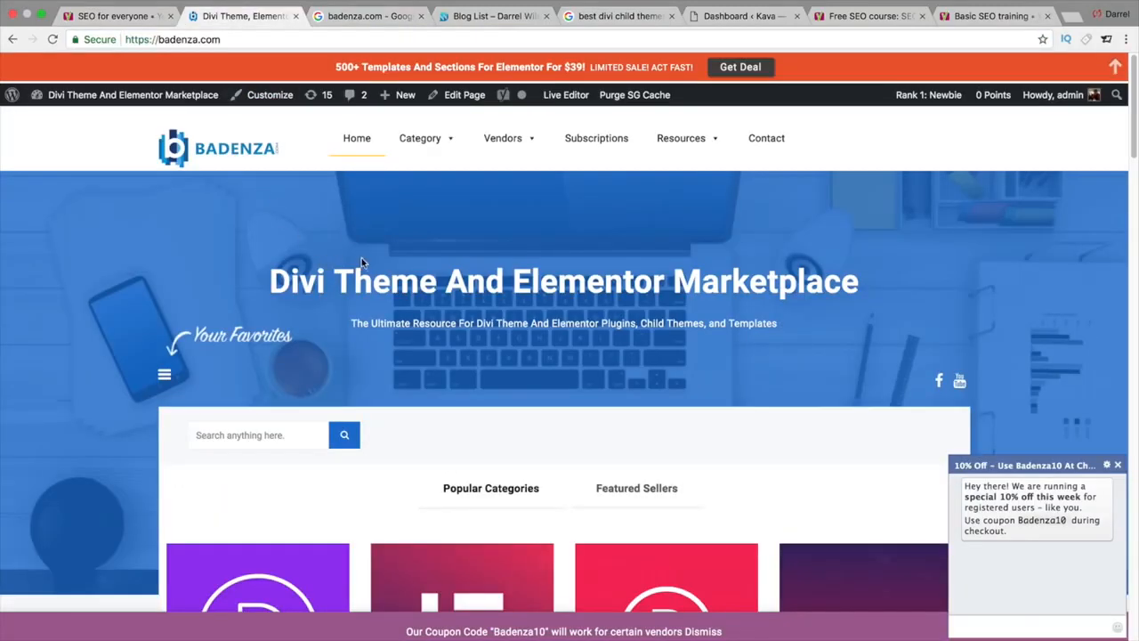
{"action": "left_click", "coordinate": [365, 18]}
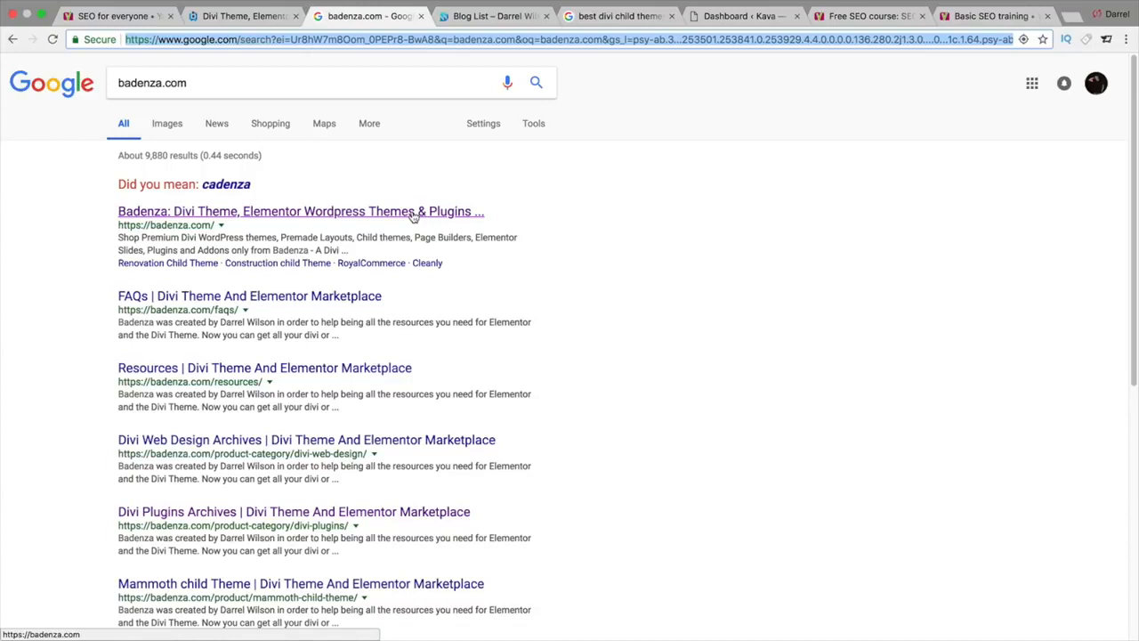
{"action": "left_click", "coordinate": [496, 18]}
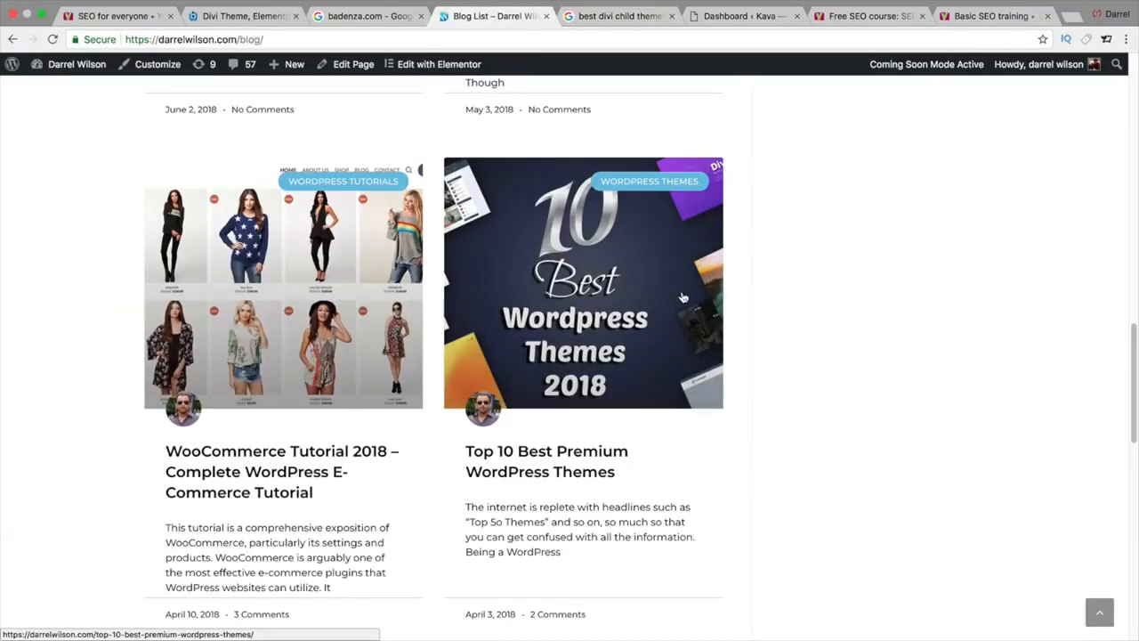
{"action": "scroll", "coordinate": [732, 296], "scroll_direction": "down", "scroll_amount": 5}
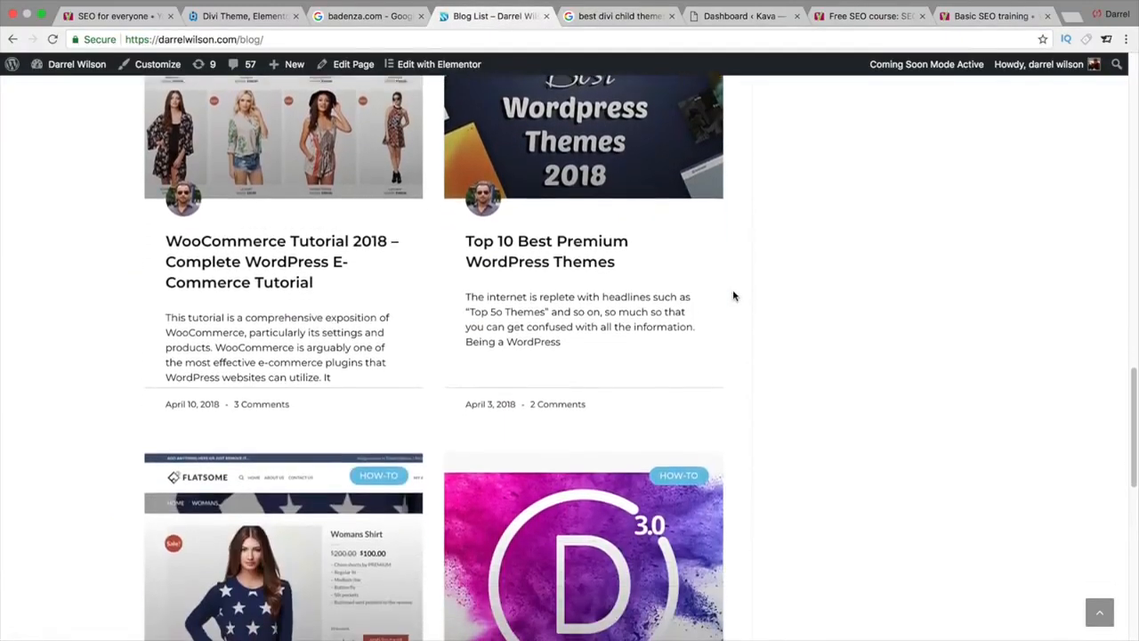
{"action": "scroll", "coordinate": [732, 294], "scroll_direction": "down", "scroll_amount": 5}
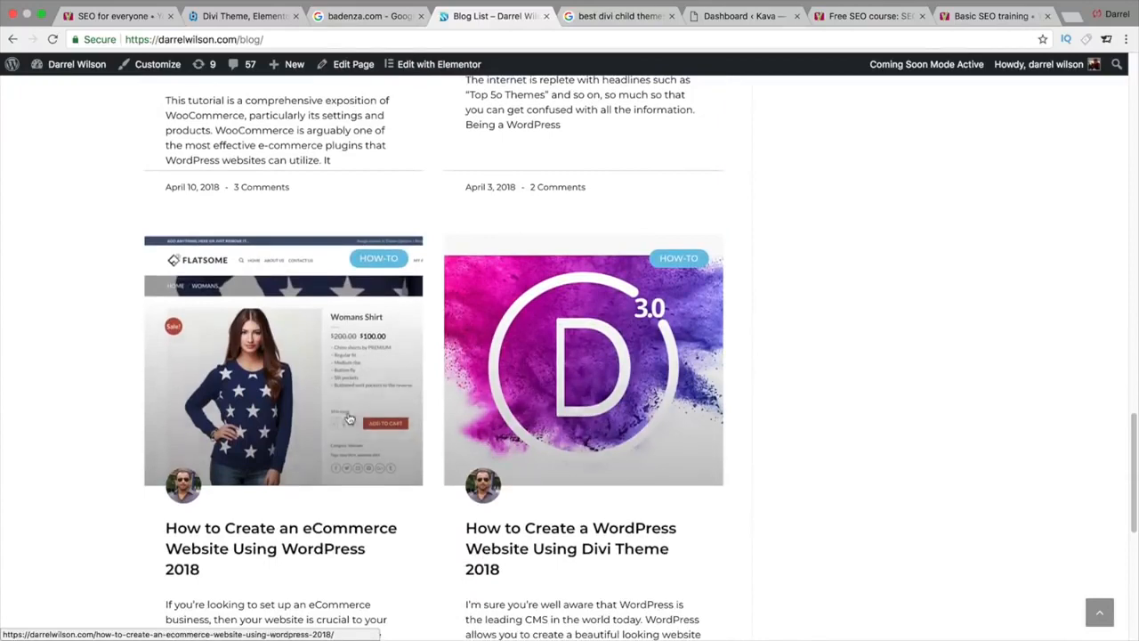
{"action": "scroll", "coordinate": [351, 409], "scroll_direction": "up", "scroll_amount": 7}
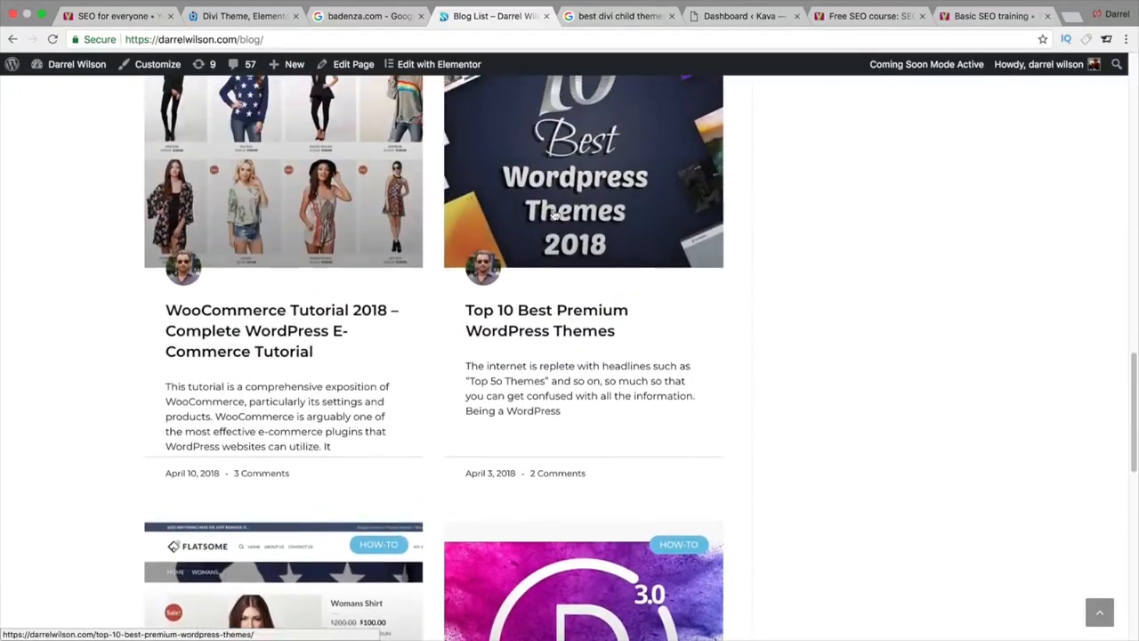
{"action": "left_click", "coordinate": [599, 17]}
Step: Scroll the 'best divi child themes' results and highlight the Divi child themes listing's description
{"action": "left_click_drag", "start_coordinate": [228, 83], "coordinate": [121, 83]}
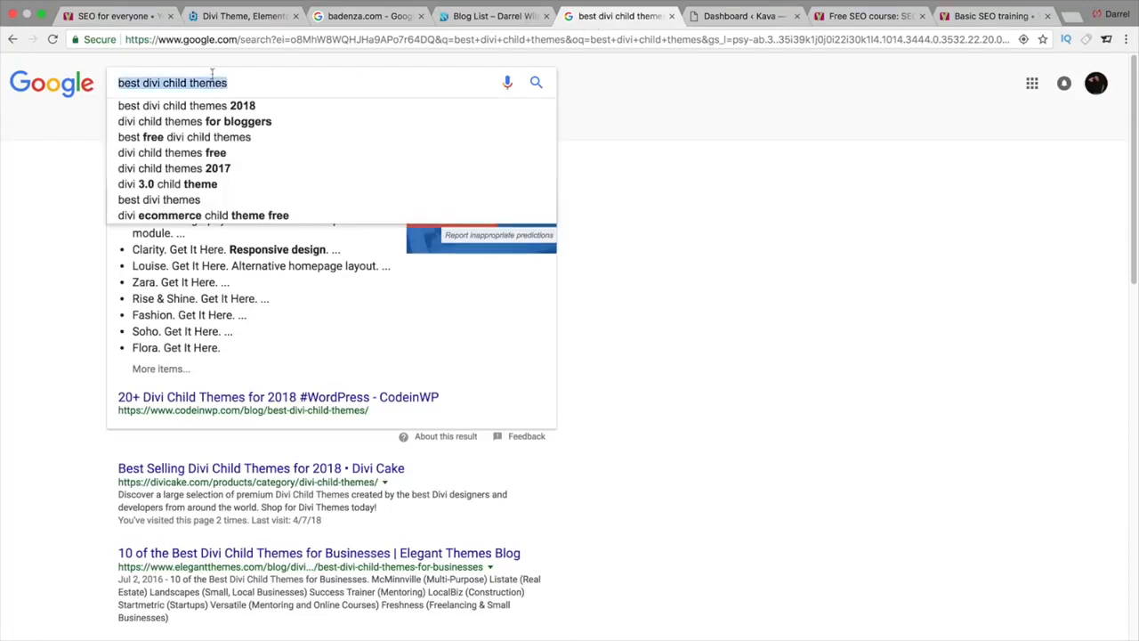
{"action": "left_click", "coordinate": [98, 116]}
{"action": "scroll", "coordinate": [1123, 265], "scroll_direction": "down", "scroll_amount": 5}
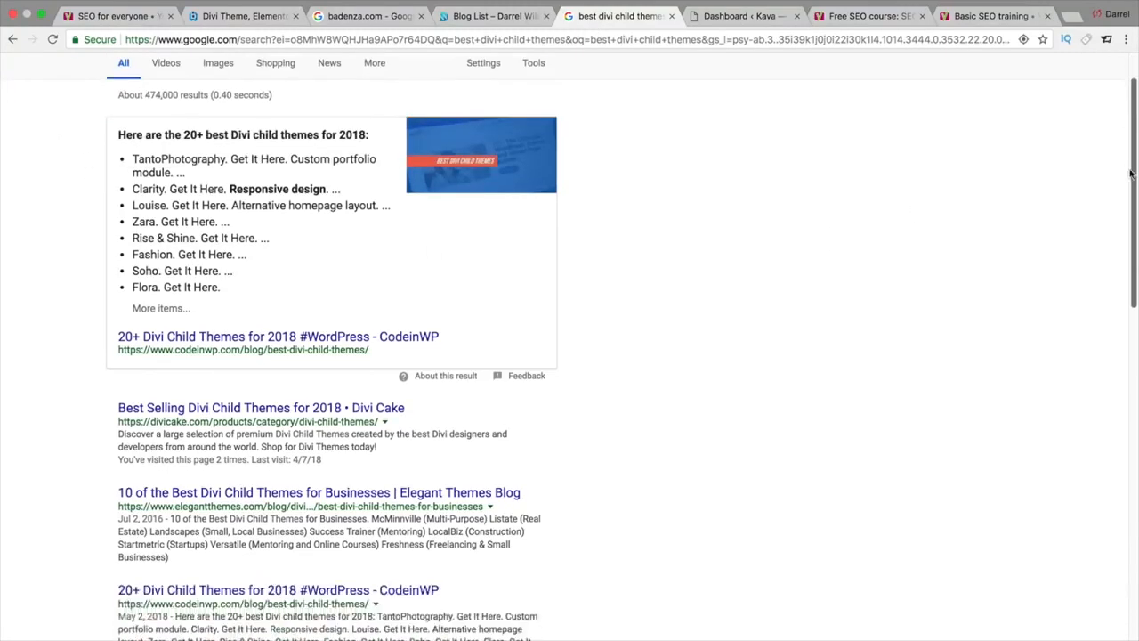
{"action": "scroll", "coordinate": [1123, 265], "scroll_direction": "down", "scroll_amount": 6}
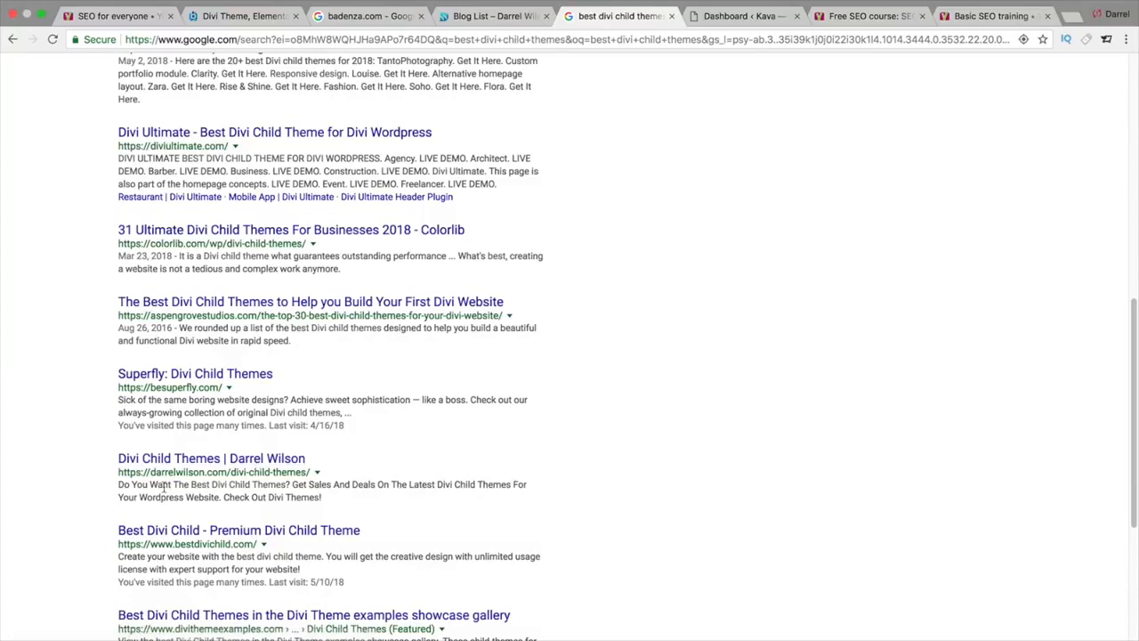
{"action": "left_click_drag", "start_coordinate": [163, 486], "coordinate": [321, 486]}
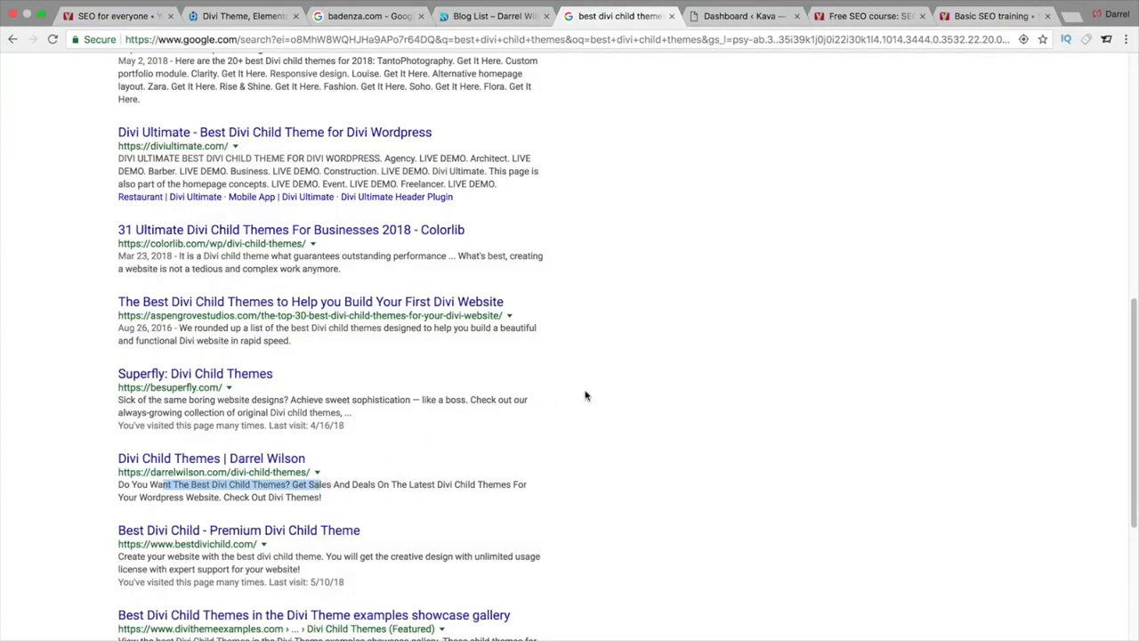
{"action": "scroll", "coordinate": [585, 395], "scroll_direction": "up", "scroll_amount": 10}
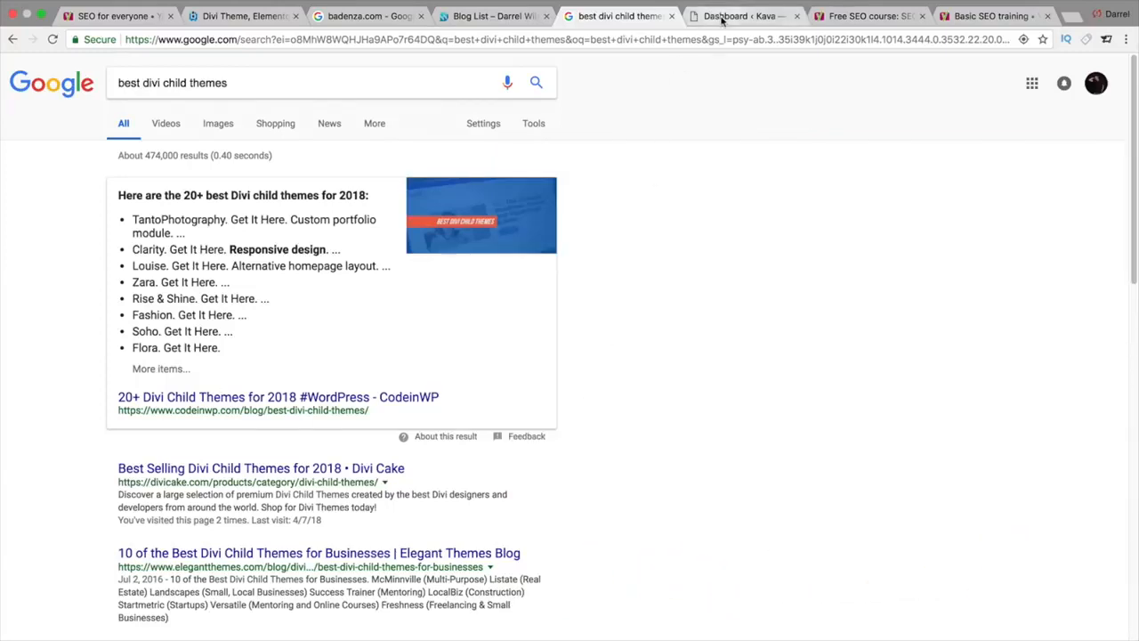
{"action": "left_click", "coordinate": [721, 16]}
Step: Open the Kava site's public front page from the admin bar, briefly checking the dashboard
{"action": "left_click", "coordinate": [52, 90]}
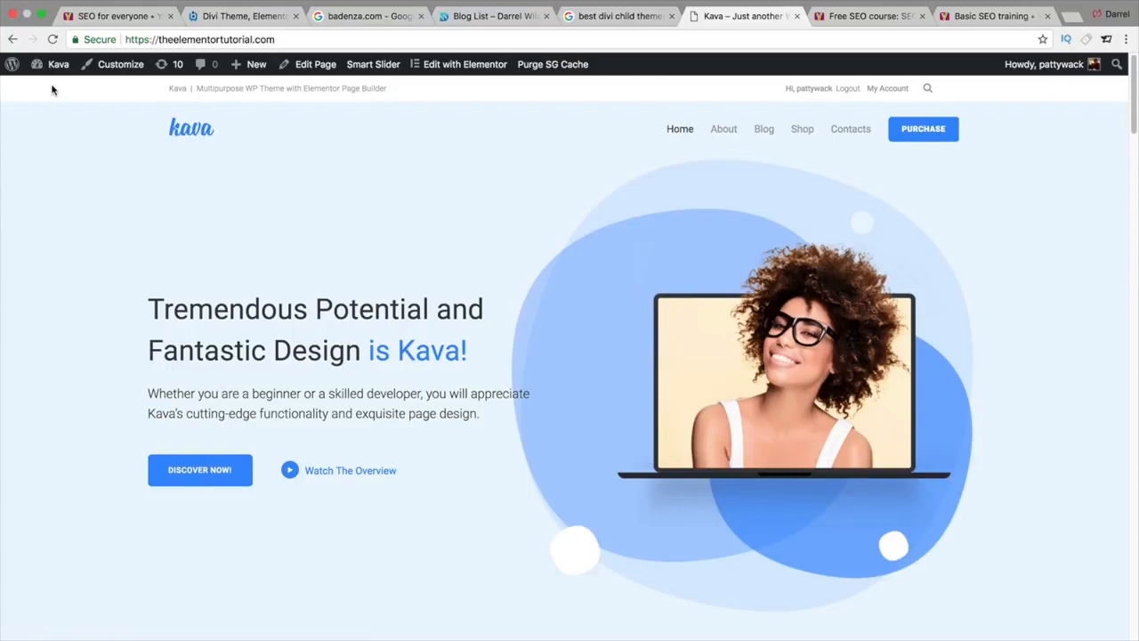
{"action": "mouse_move", "coordinate": [55, 66]}
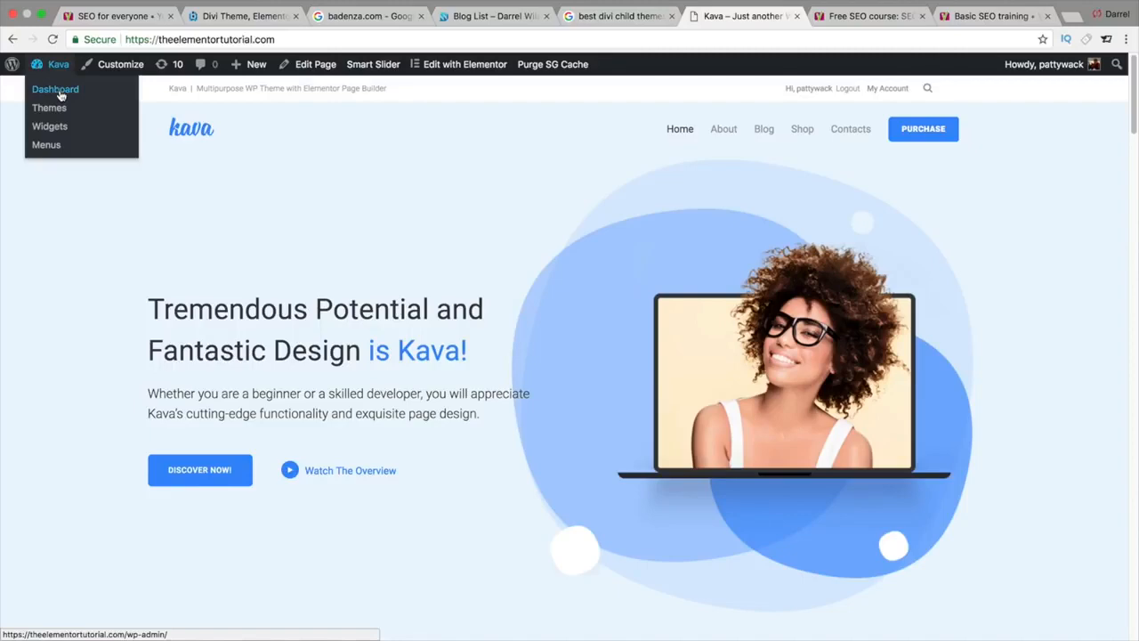
{"action": "left_click", "coordinate": [55, 90]}
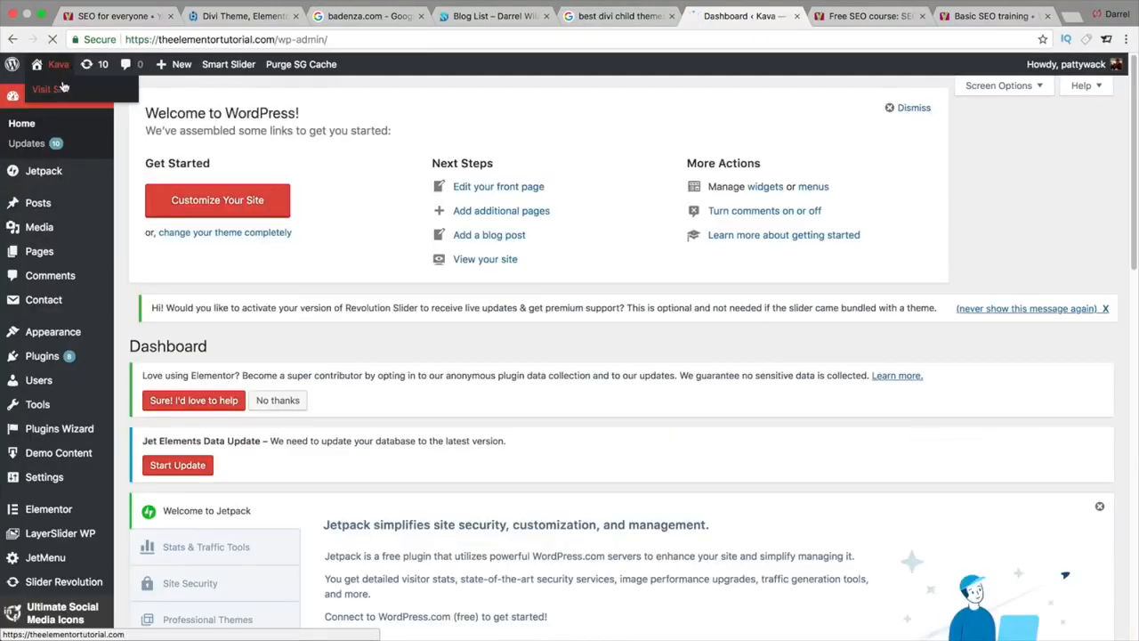
{"action": "left_click", "coordinate": [51, 90]}
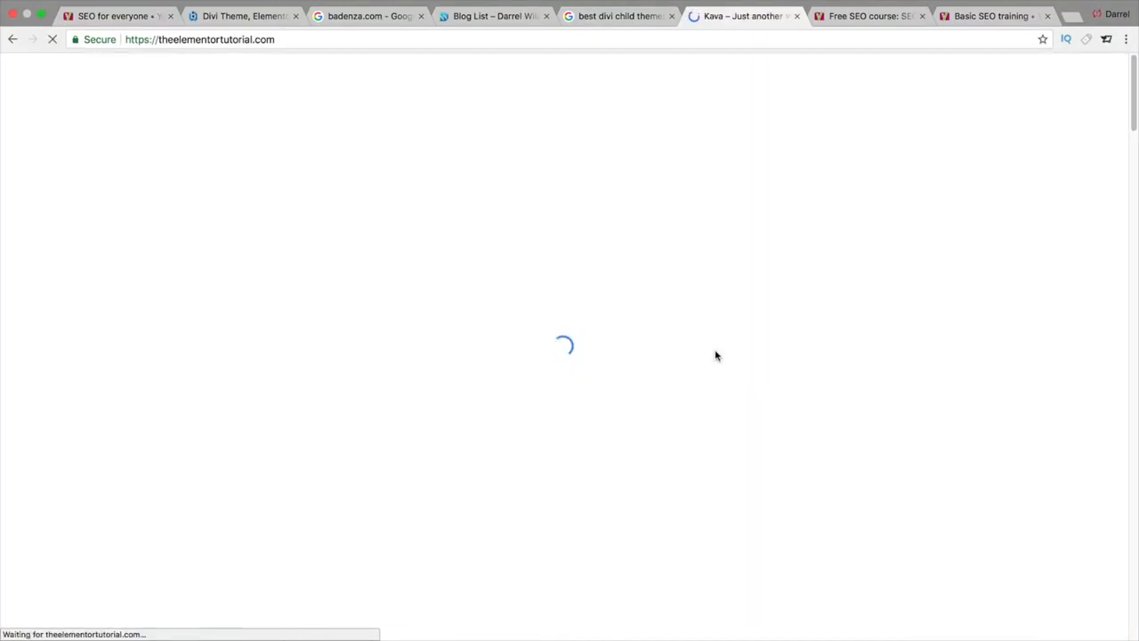
Step: Scroll down the Kava-themed front page, then return to the Kava admin Dashboard
{"action": "scroll", "coordinate": [715, 355], "scroll_direction": "down", "scroll_amount": 5}
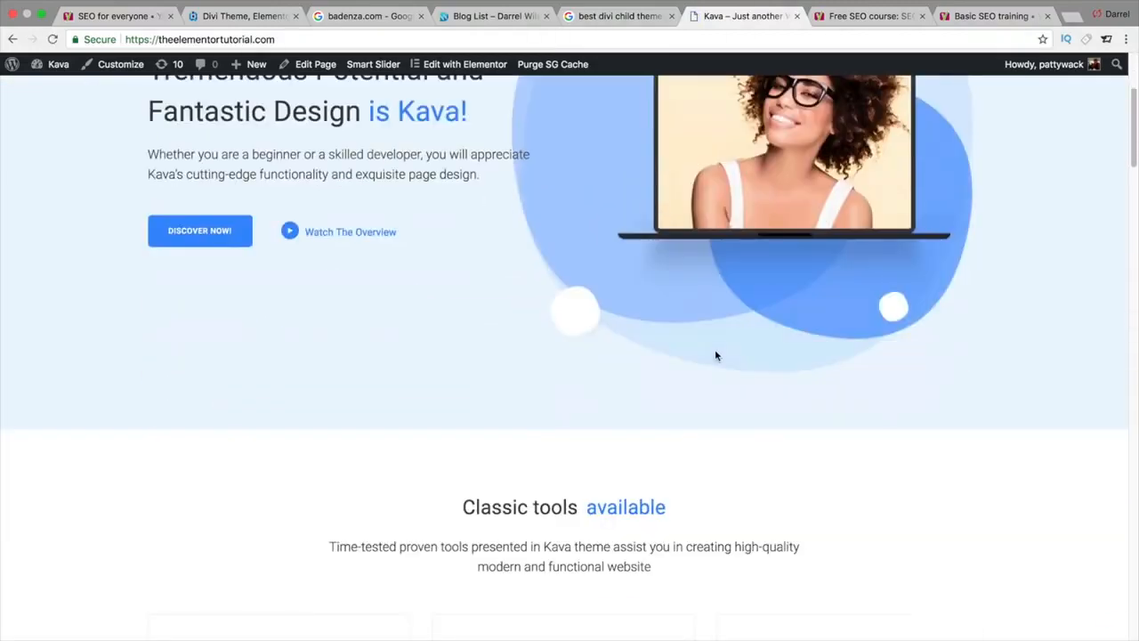
{"action": "scroll", "coordinate": [715, 355], "scroll_direction": "down", "scroll_amount": 10}
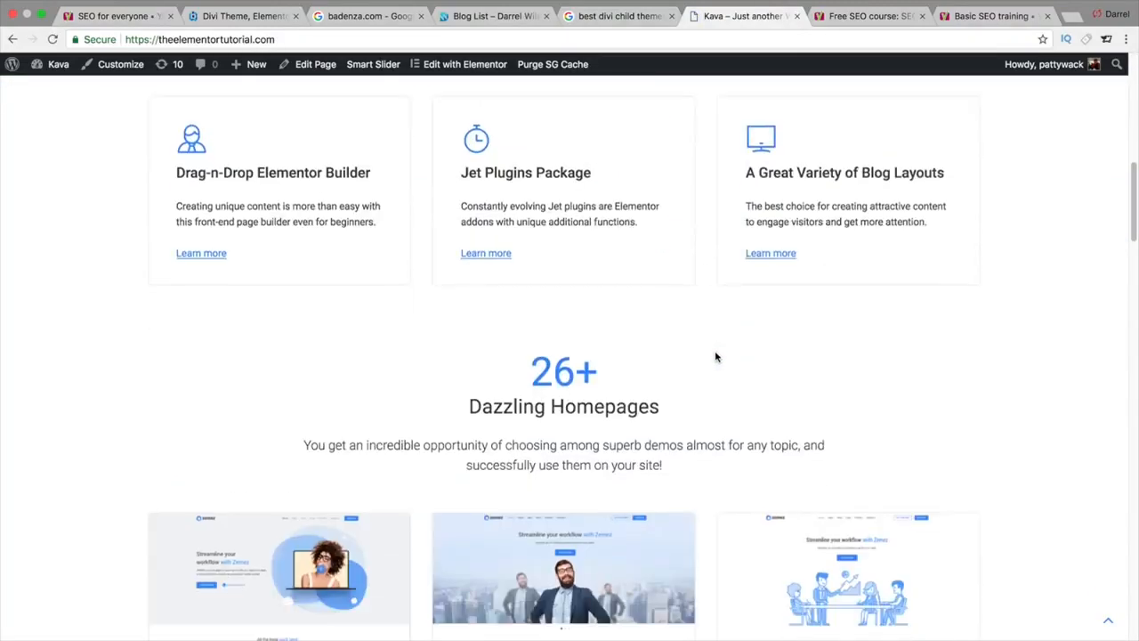
{"action": "scroll", "coordinate": [715, 356], "scroll_direction": "down", "scroll_amount": 3}
{"action": "scroll", "coordinate": [1123, 345], "scroll_direction": "down", "scroll_amount": 11}
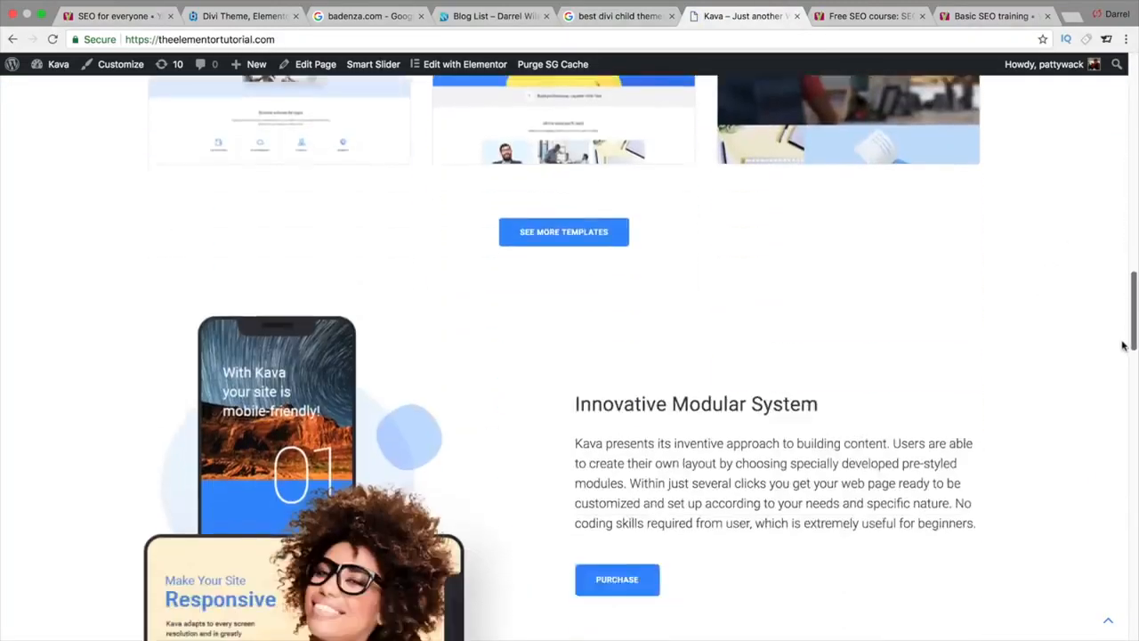
{"action": "left_click_drag", "start_coordinate": [1123, 346], "coordinate": [1126, 109]}
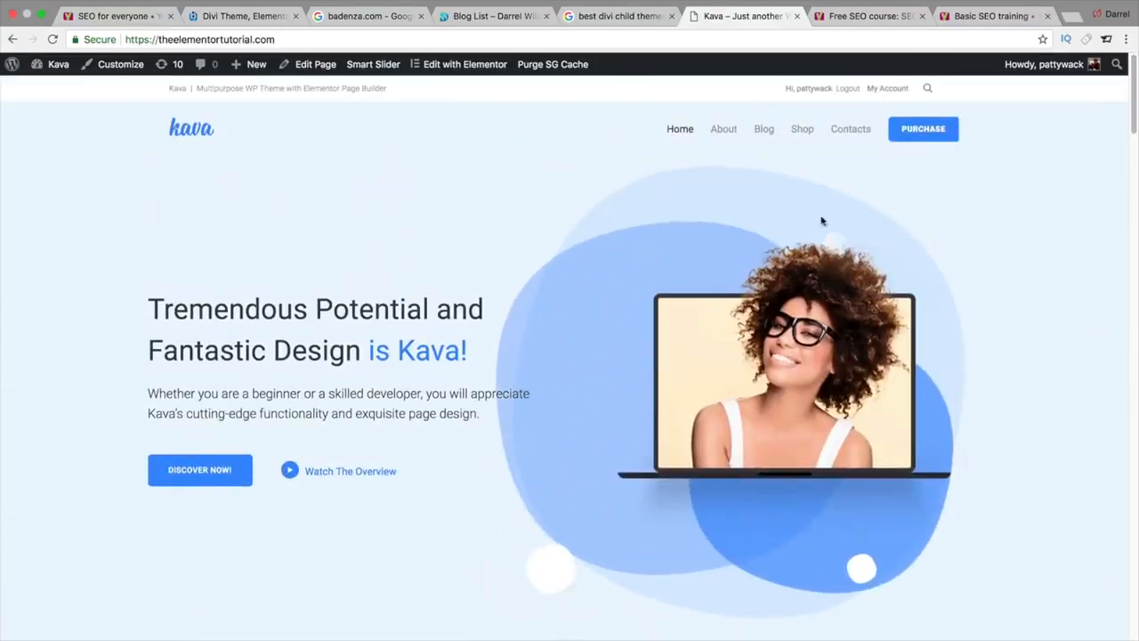
{"action": "mouse_move", "coordinate": [54, 64]}
{"action": "left_click", "coordinate": [56, 92]}
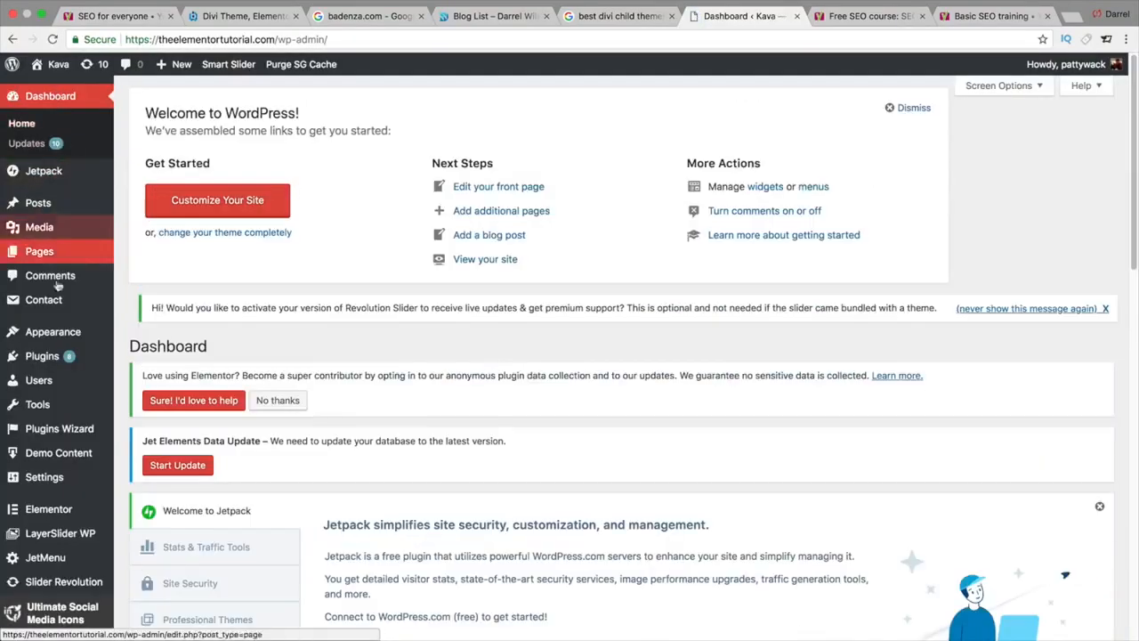
Step: Search the plugin directory for 'yoast', then install and activate Yoast SEO
{"action": "mouse_move", "coordinate": [70, 357]}
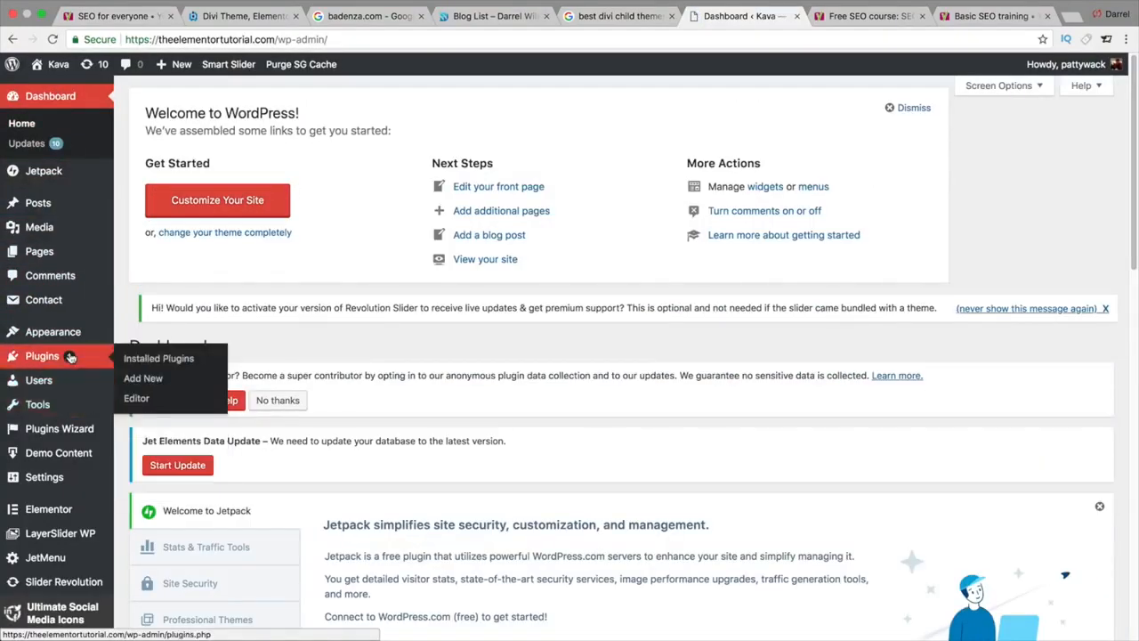
{"action": "left_click", "coordinate": [144, 381]}
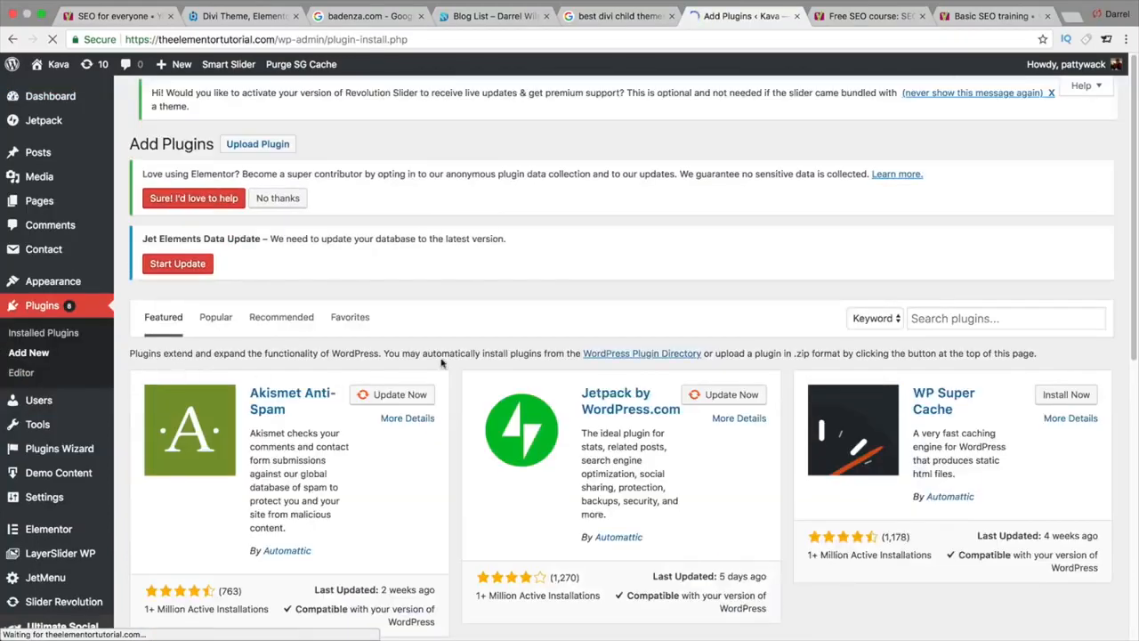
{"action": "left_click", "coordinate": [973, 322]}
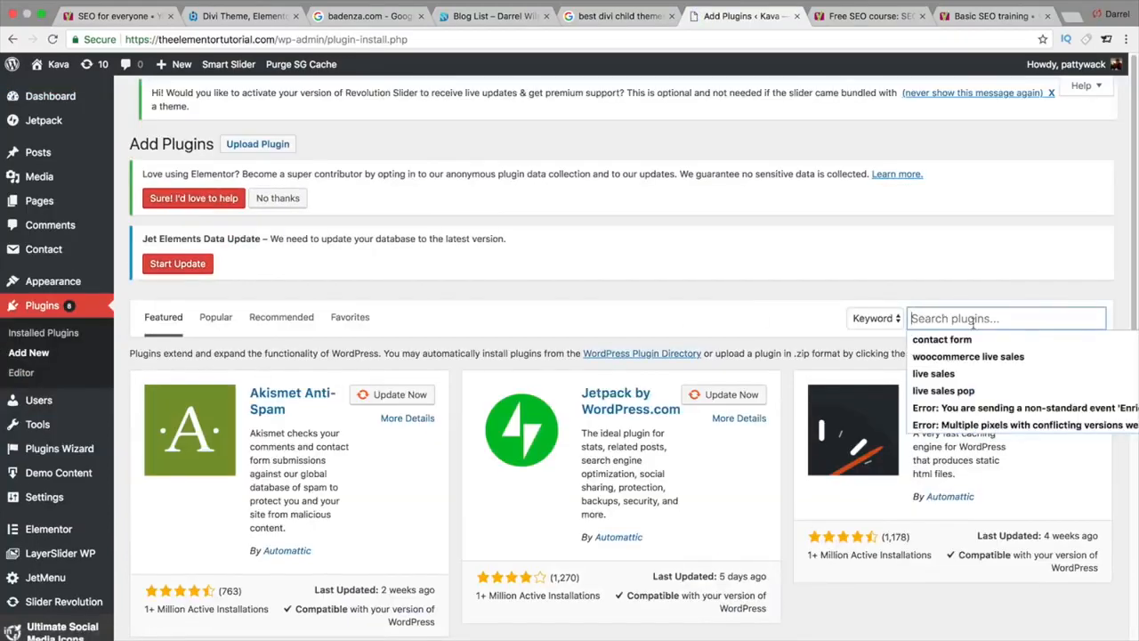
{"action": "type", "text": "yoast"}
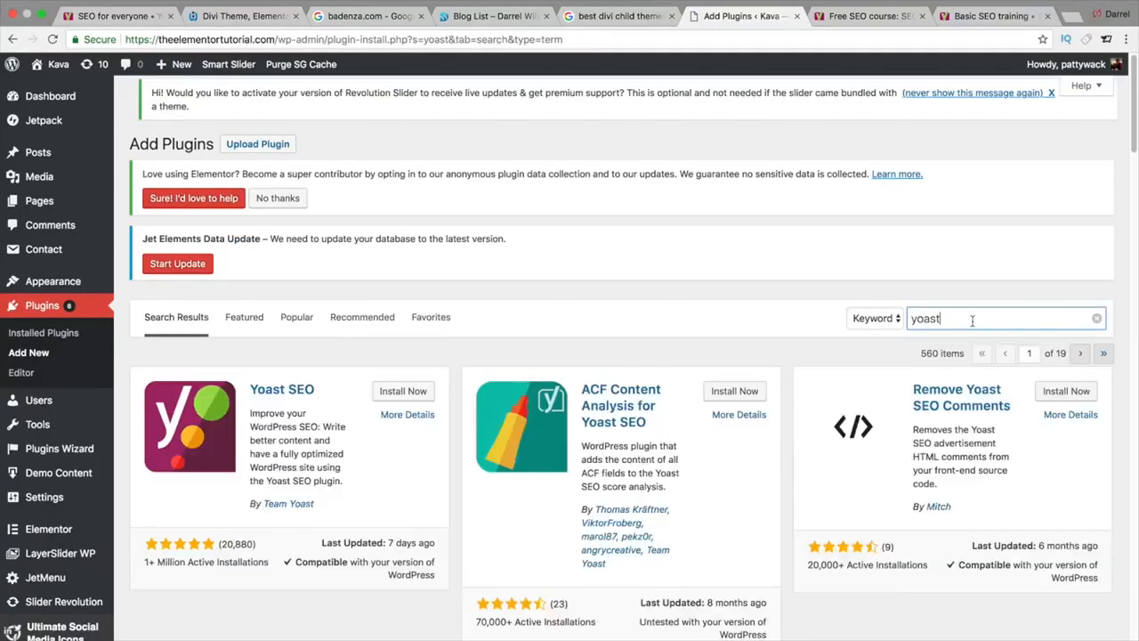
{"action": "scroll", "coordinate": [478, 403], "scroll_direction": "down", "scroll_amount": 1}
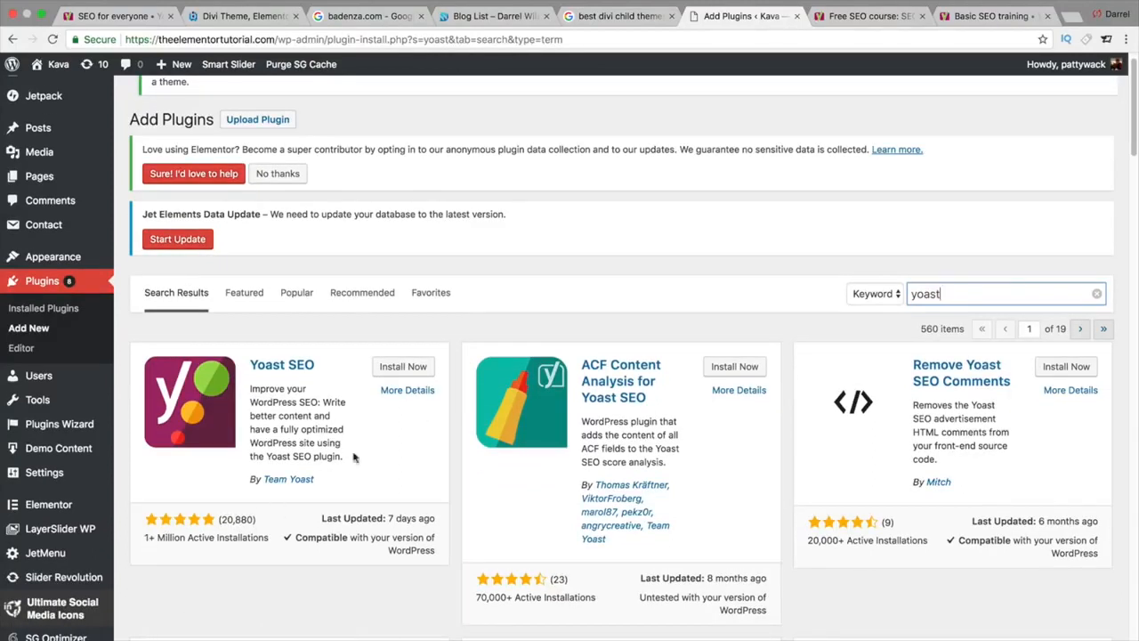
{"action": "left_click", "coordinate": [402, 369]}
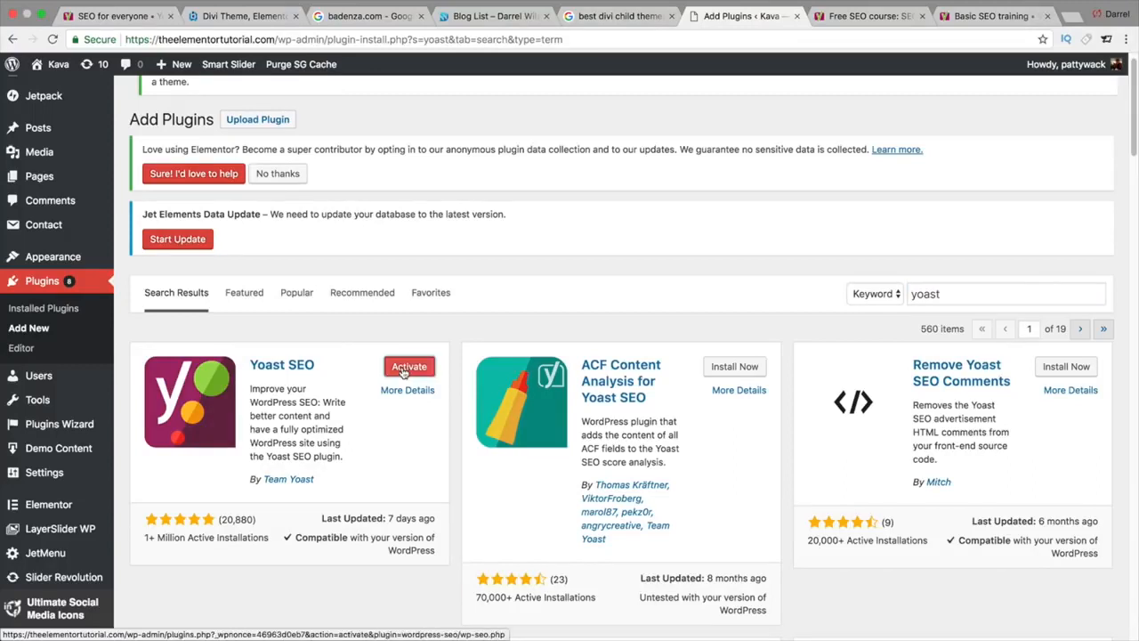
{"action": "left_click", "coordinate": [405, 371]}
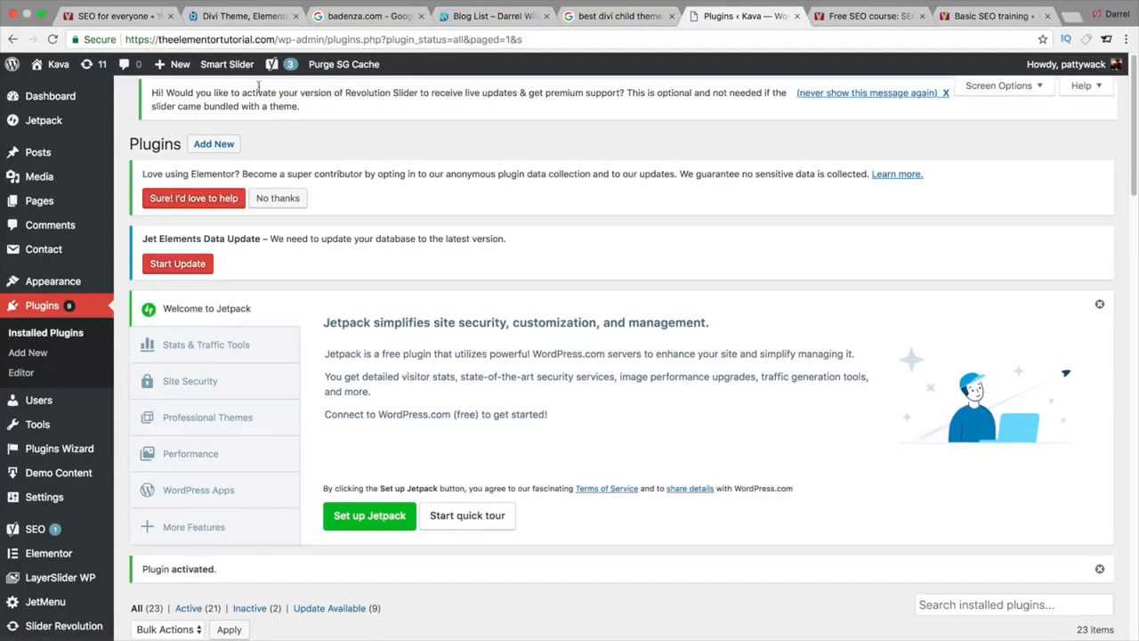
{"action": "mouse_move", "coordinate": [270, 67]}
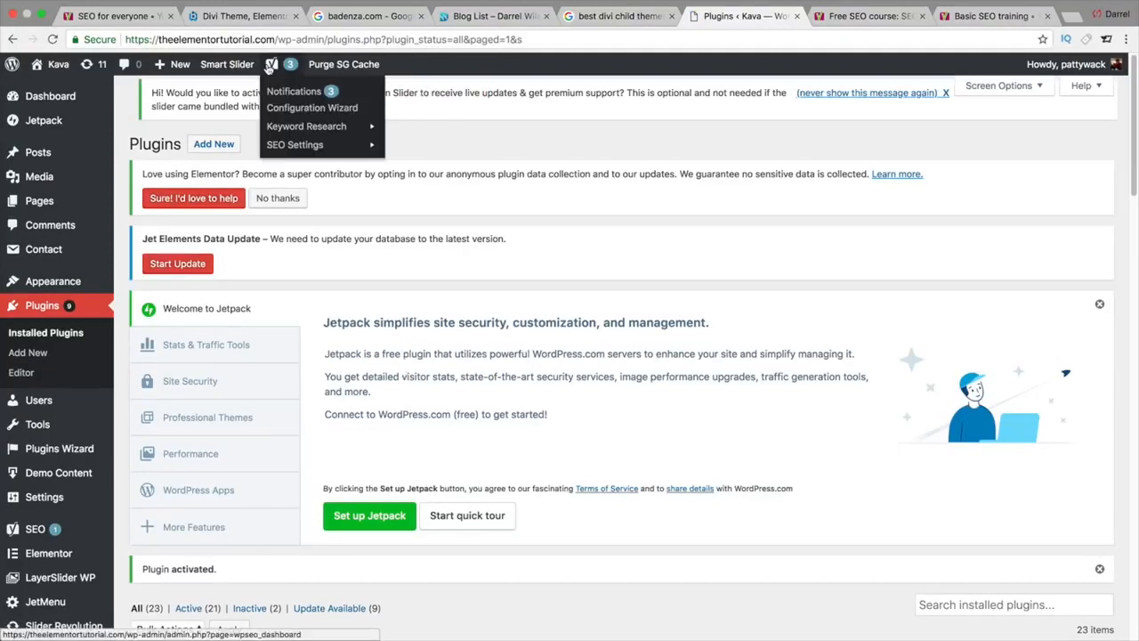
Step: Launch the Yoast configuration wizard and keep the site environment on Option A, live
{"action": "left_click", "coordinate": [292, 108]}
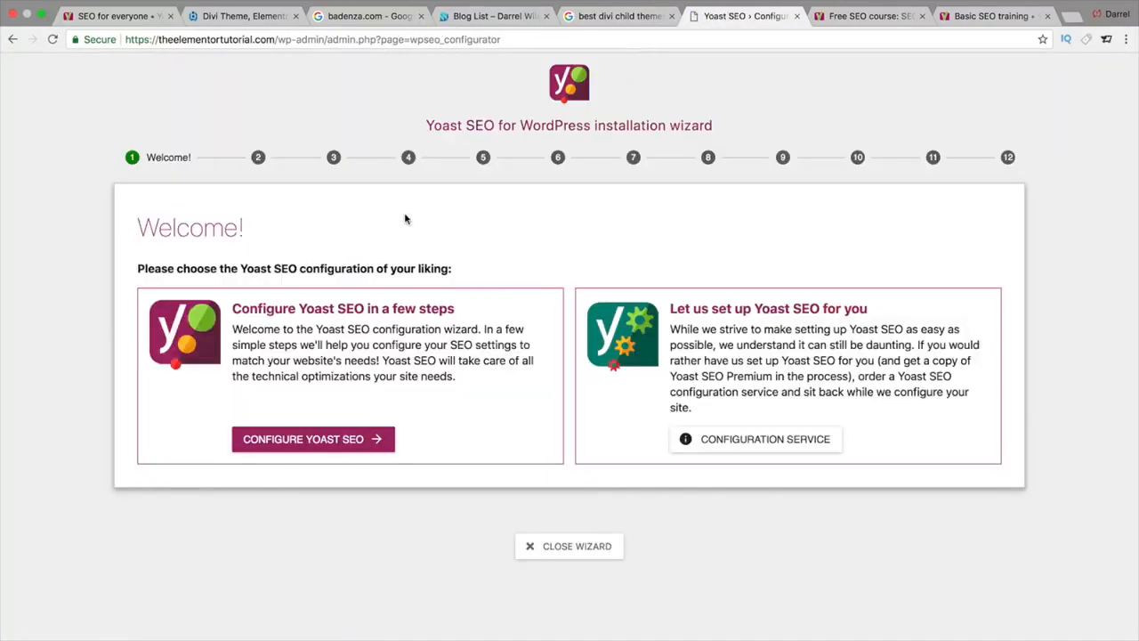
{"action": "left_click", "coordinate": [319, 439]}
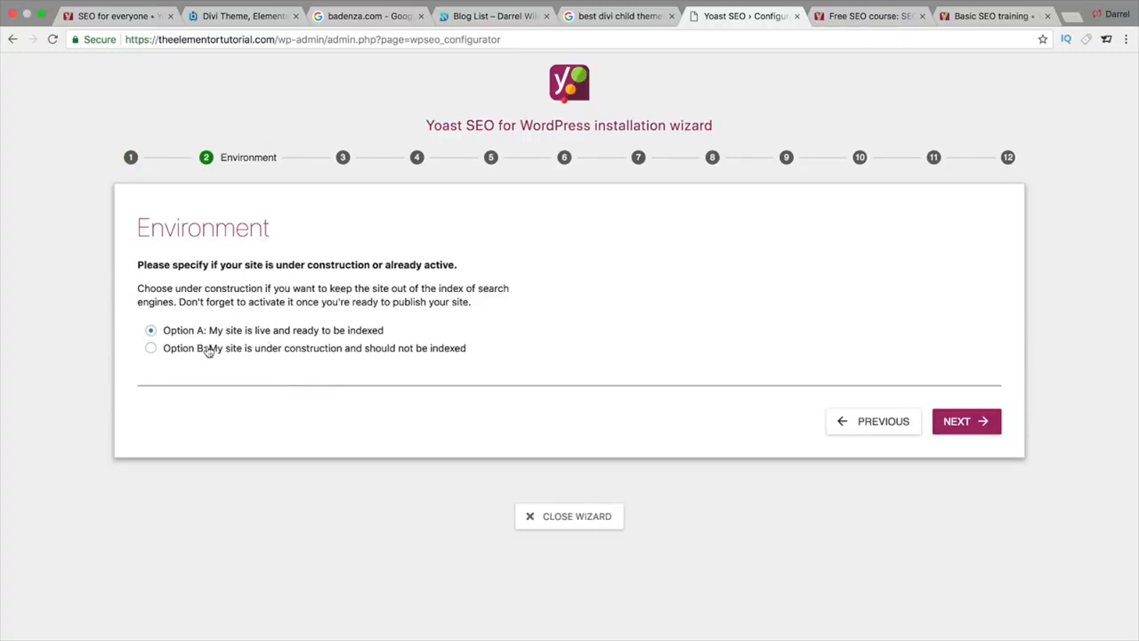
{"action": "left_click", "coordinate": [961, 424]}
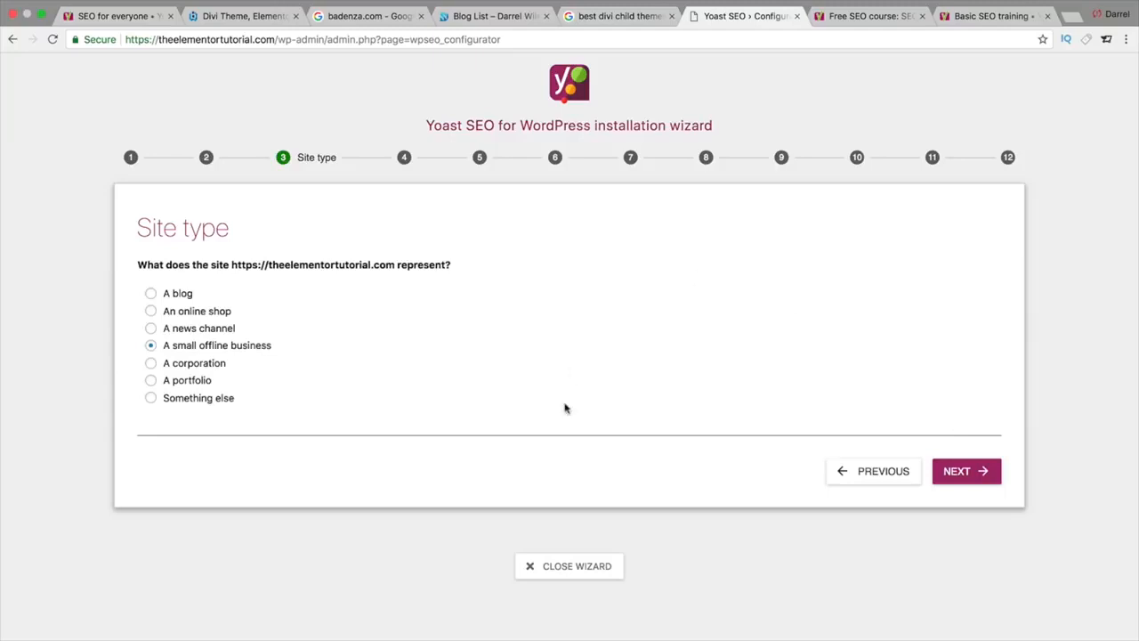
Step: Choose 'A corporation' as site type, then set Company or person back to Person
{"action": "left_click", "coordinate": [151, 363]}
{"action": "left_click", "coordinate": [979, 476]}
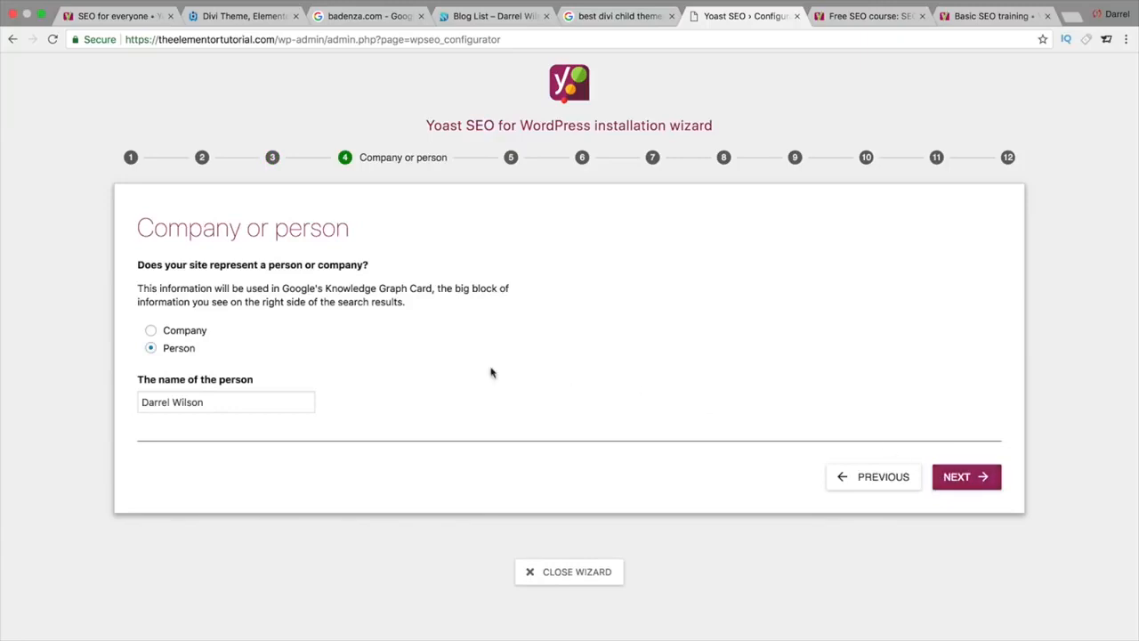
{"action": "left_click", "coordinate": [184, 332]}
{"action": "left_click", "coordinate": [182, 349]}
{"action": "left_click", "coordinate": [187, 333]}
{"action": "left_click", "coordinate": [217, 400]}
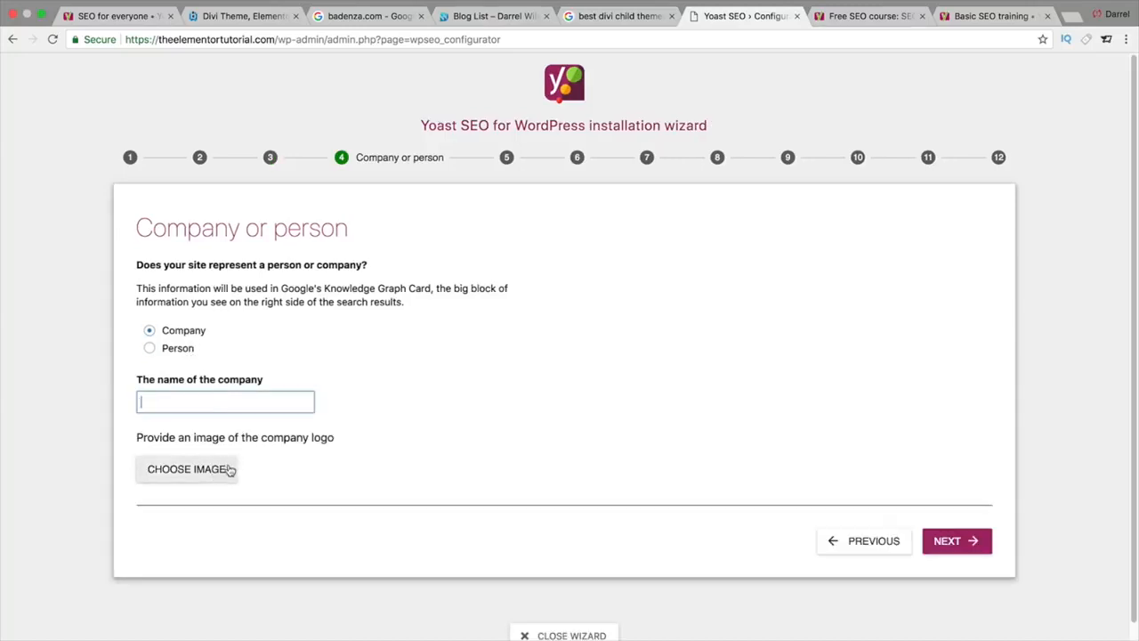
{"action": "left_click", "coordinate": [151, 352]}
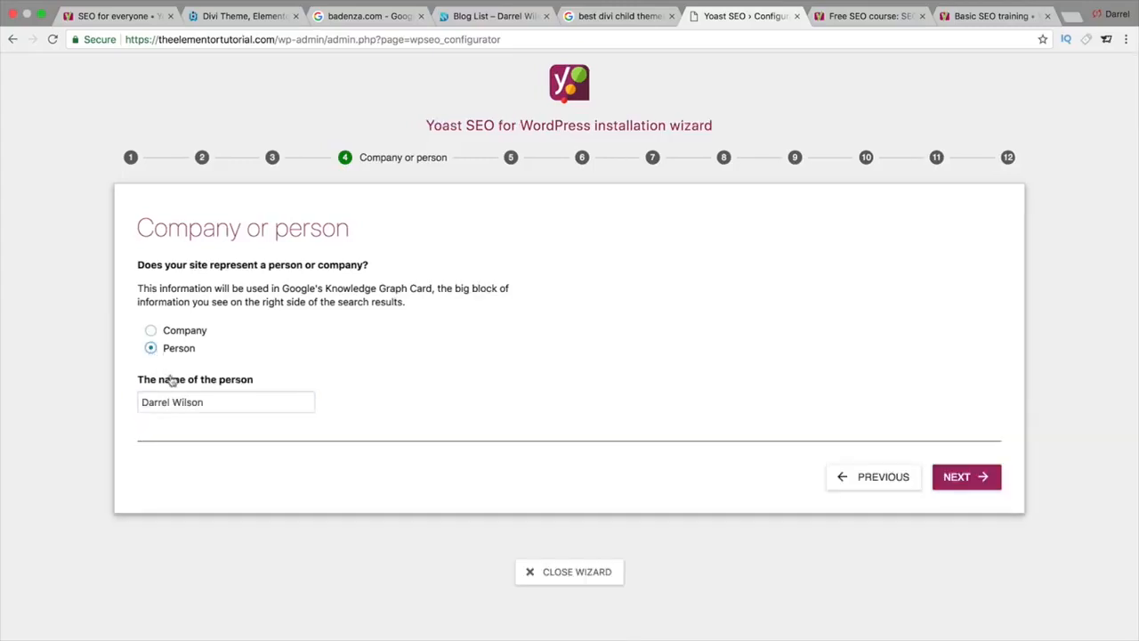
{"action": "left_click_drag", "start_coordinate": [216, 400], "coordinate": [122, 404]}
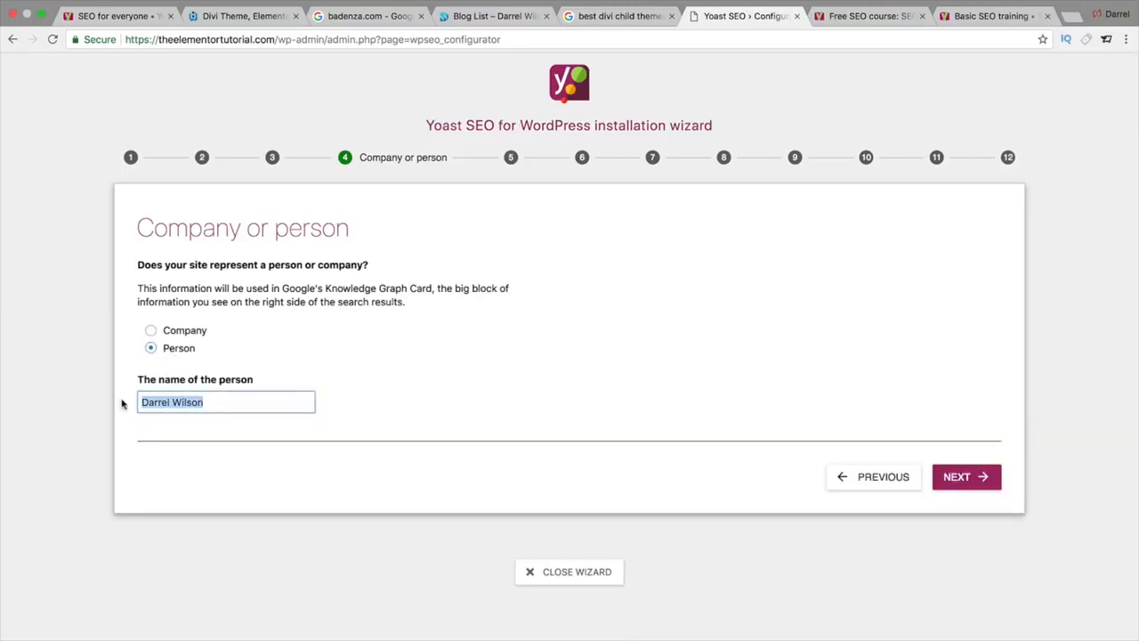
{"action": "left_click", "coordinate": [977, 476]}
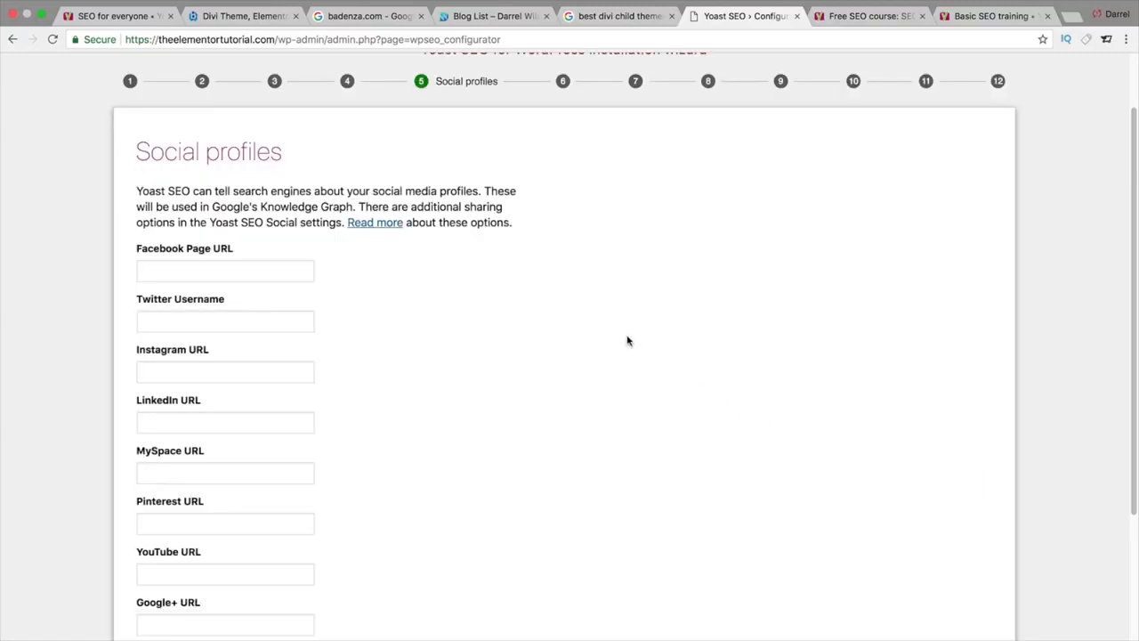
Step: Leave the Facebook Page URL and other social profile fields blank and continue
{"action": "left_click", "coordinate": [266, 272]}
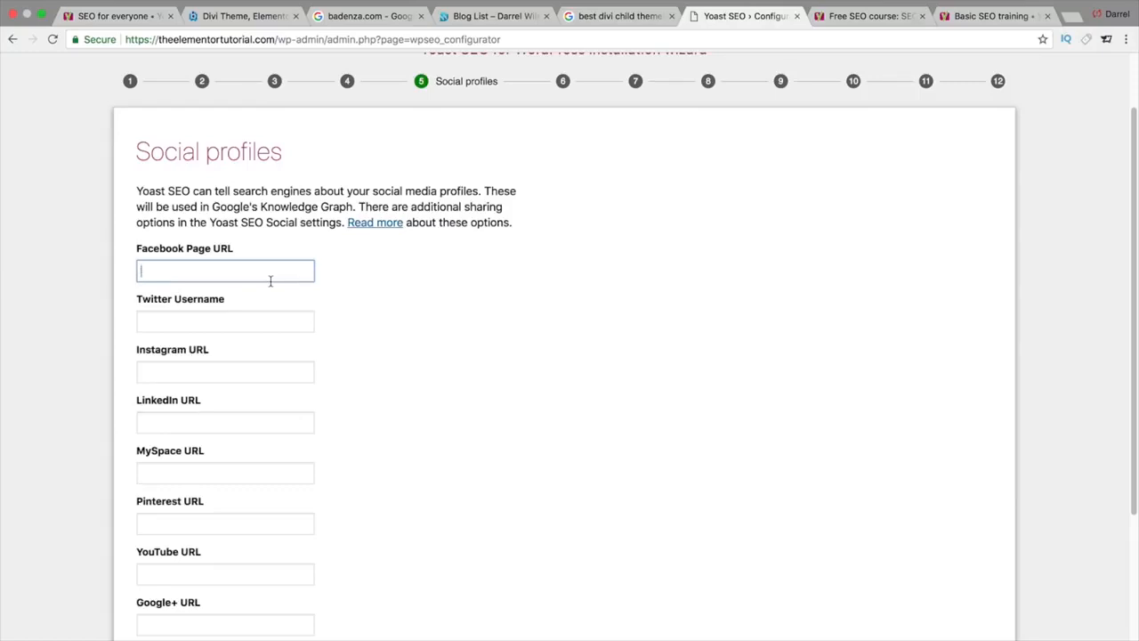
{"action": "scroll", "coordinate": [270, 281], "scroll_direction": "down", "scroll_amount": 1}
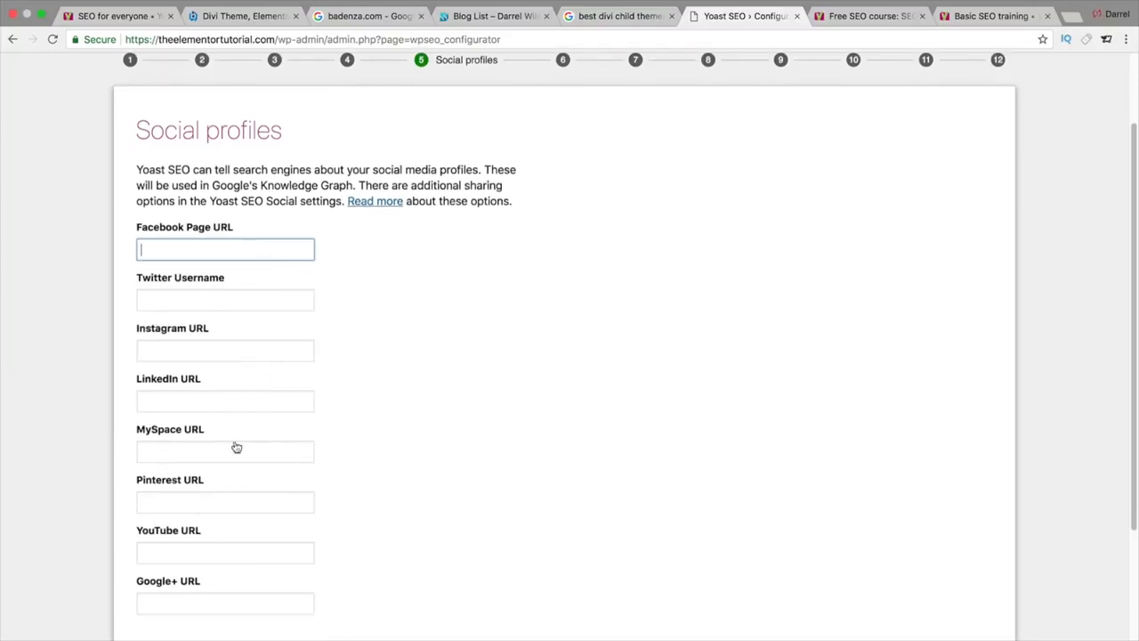
{"action": "scroll", "coordinate": [279, 442], "scroll_direction": "down", "scroll_amount": 1}
{"action": "scroll", "coordinate": [279, 437], "scroll_direction": "down", "scroll_amount": 1}
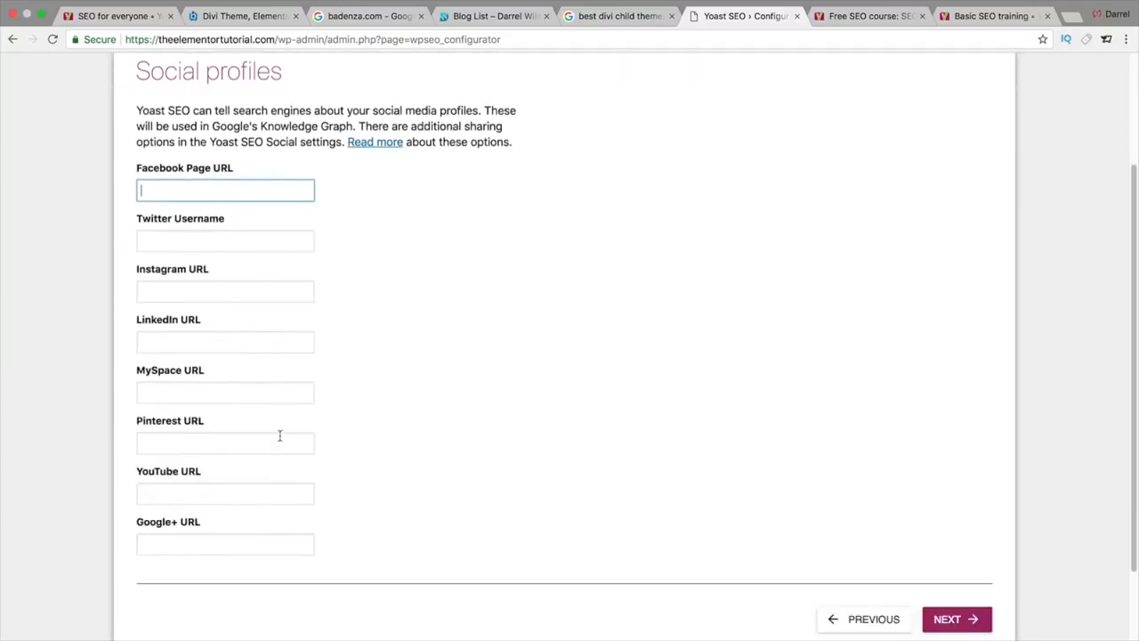
{"action": "scroll", "coordinate": [279, 436], "scroll_direction": "up", "scroll_amount": 1}
{"action": "scroll", "coordinate": [687, 567], "scroll_direction": "down", "scroll_amount": 1}
{"action": "left_click", "coordinate": [945, 634]}
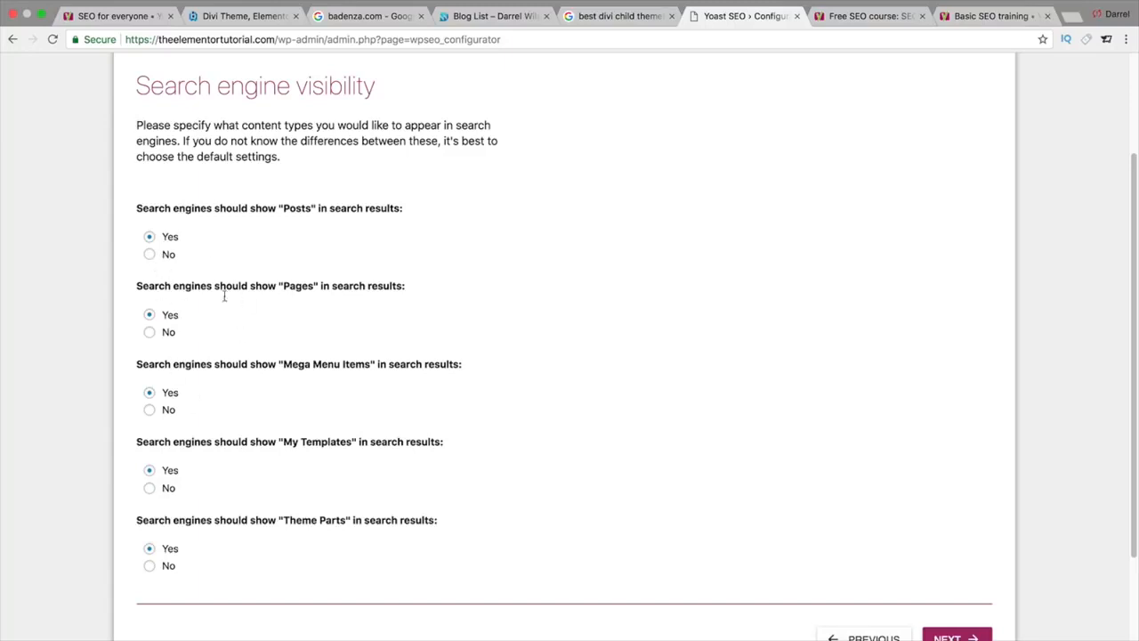
Step: Keep every Search engine visibility content type, including Theme Parts, set to Yes and continue
{"action": "scroll", "coordinate": [392, 575], "scroll_direction": "down", "scroll_amount": 1}
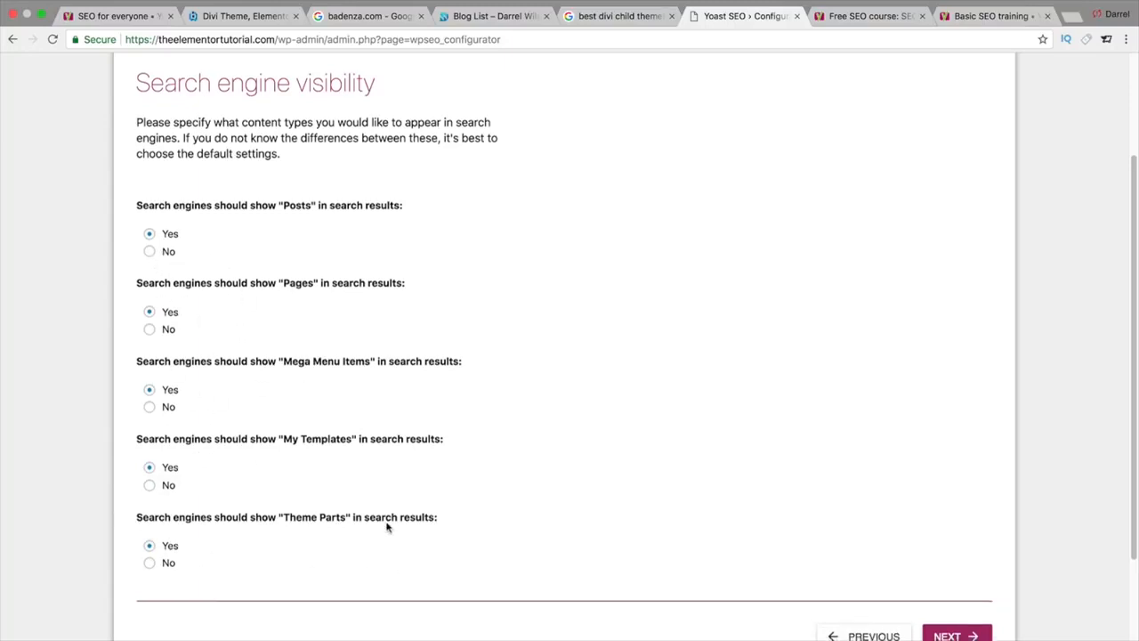
{"action": "left_click_drag", "start_coordinate": [415, 438], "coordinate": [230, 436]}
{"action": "left_click_drag", "start_coordinate": [369, 517], "coordinate": [271, 521]}
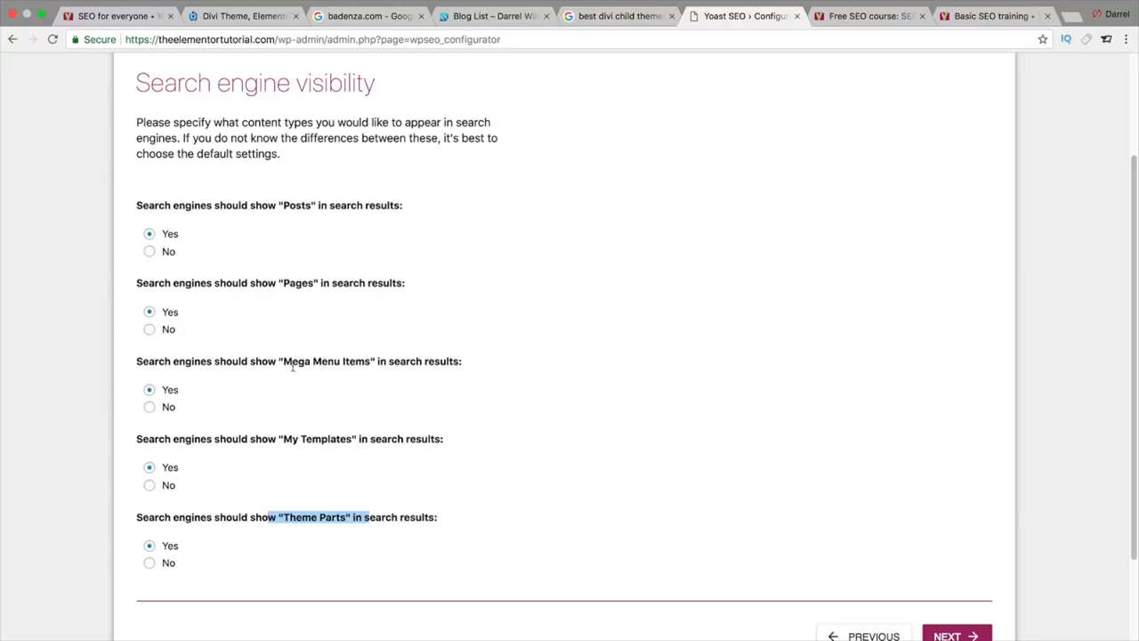
{"action": "scroll", "coordinate": [320, 431], "scroll_direction": "down", "scroll_amount": 1}
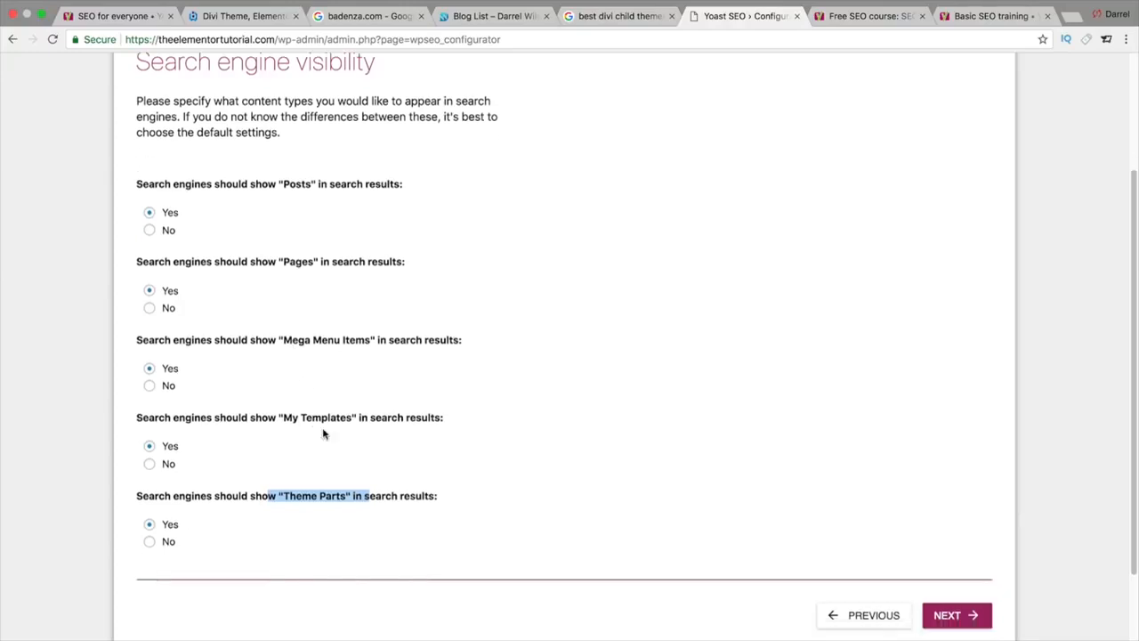
{"action": "left_click", "coordinate": [954, 616]}
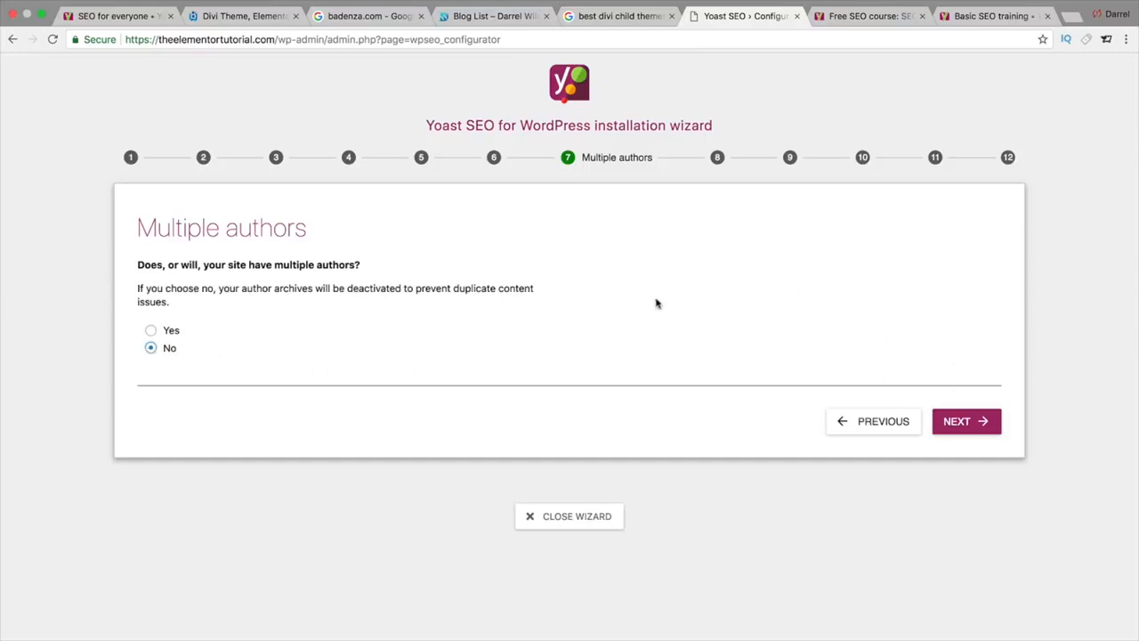
Step: Pass Multiple authors and Google Search Console, select website name 'Kava', then show the Blog List
{"action": "left_click", "coordinate": [971, 423]}
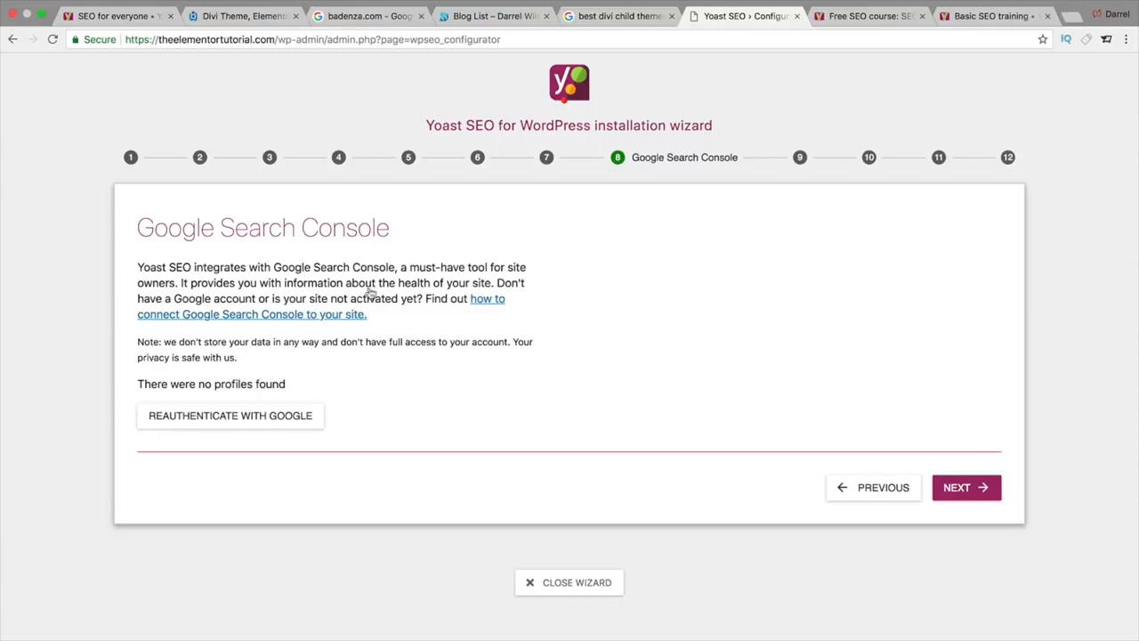
{"action": "left_click_drag", "start_coordinate": [401, 233], "coordinate": [155, 228]}
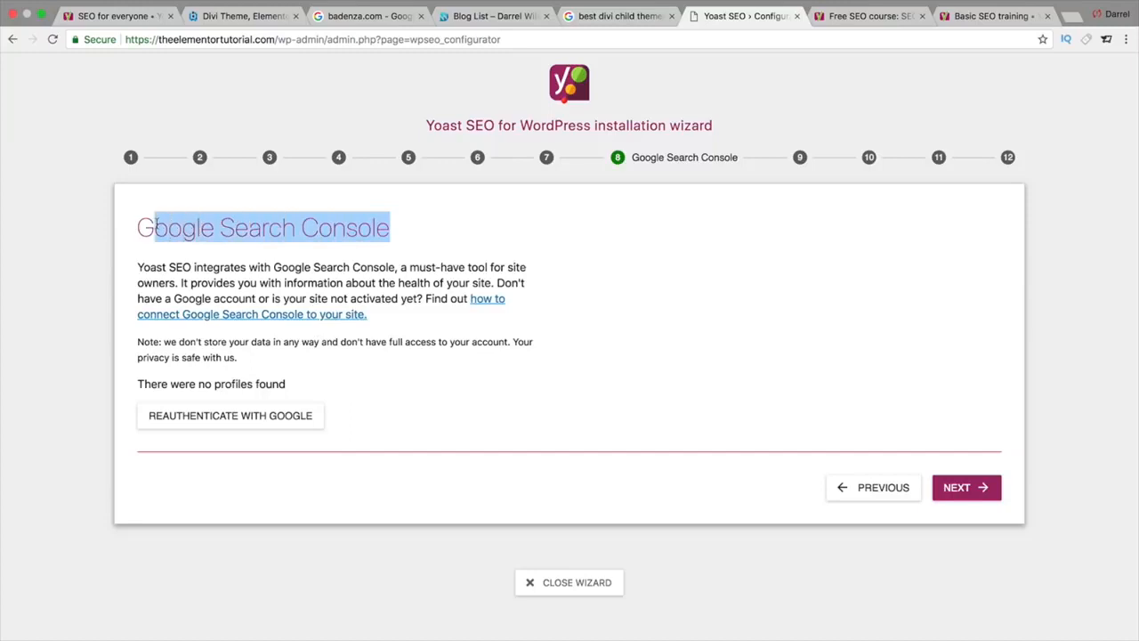
{"action": "left_click", "coordinate": [437, 220]}
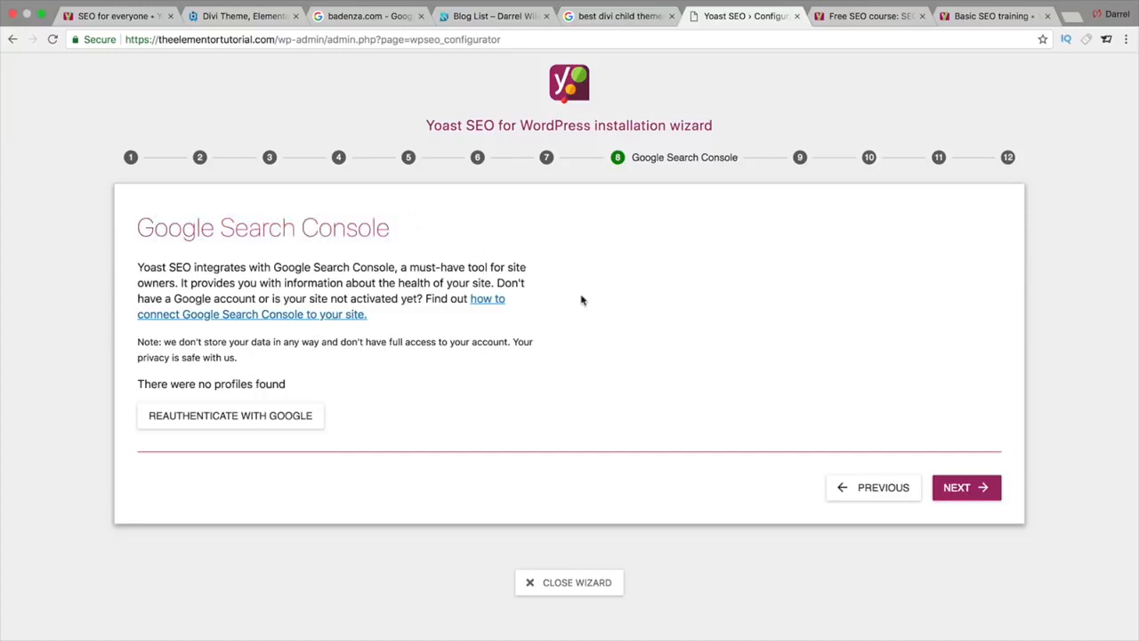
{"action": "left_click", "coordinate": [965, 489]}
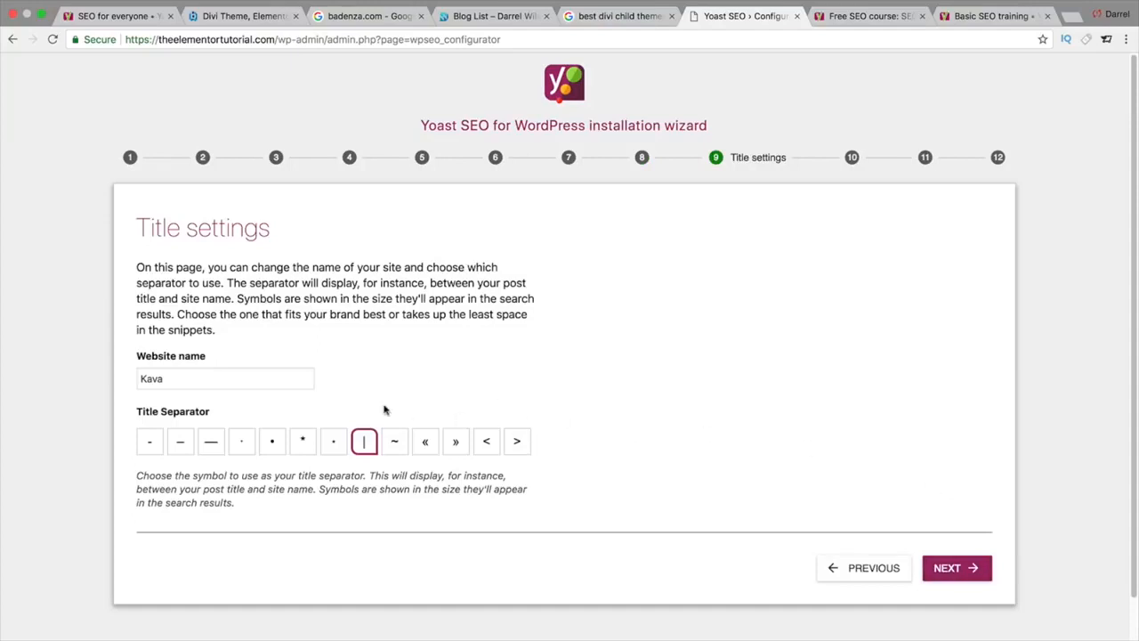
{"action": "left_click_drag", "start_coordinate": [246, 383], "coordinate": [143, 381]}
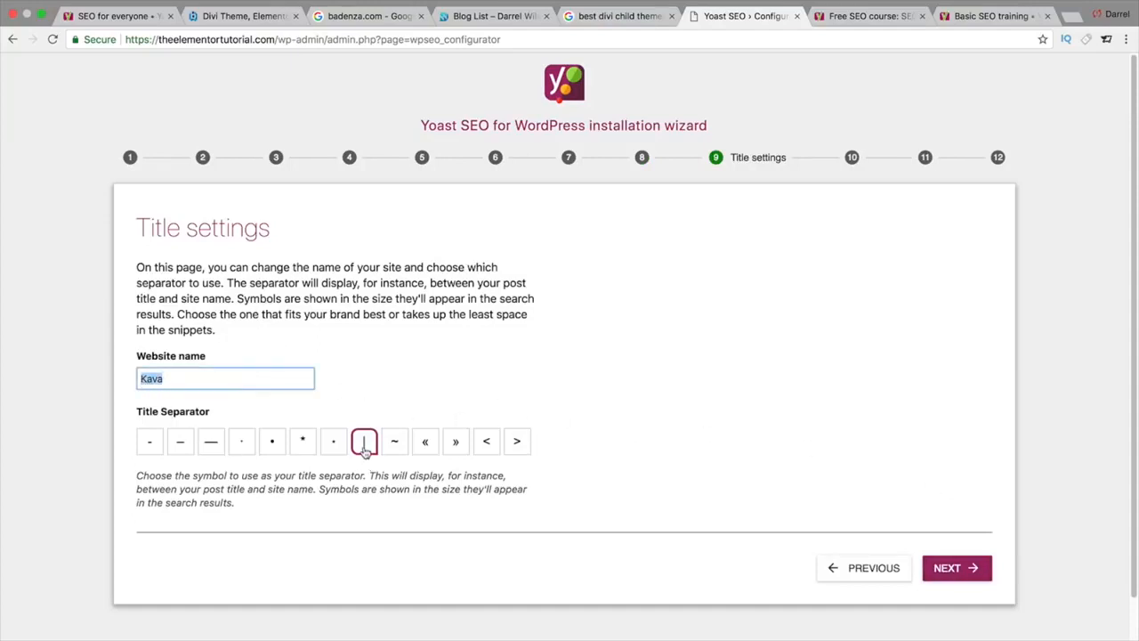
{"action": "left_click", "coordinate": [483, 19]}
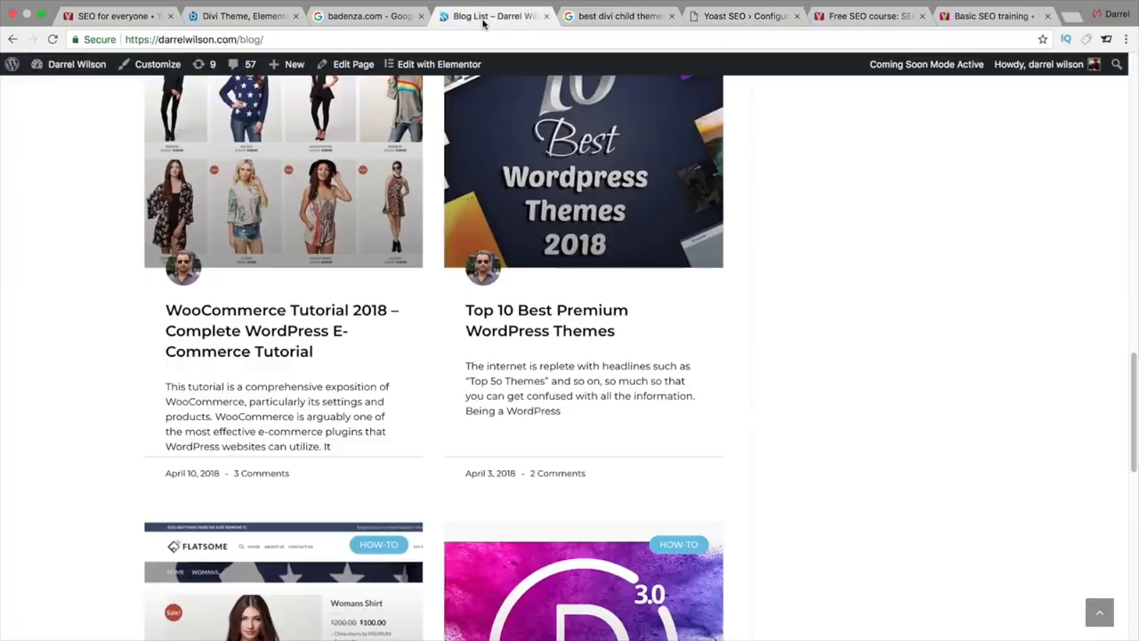
Step: Glance at the 'best divi child themes' Google results, then return to the Yoast Configuration tab
{"action": "left_click", "coordinate": [595, 15]}
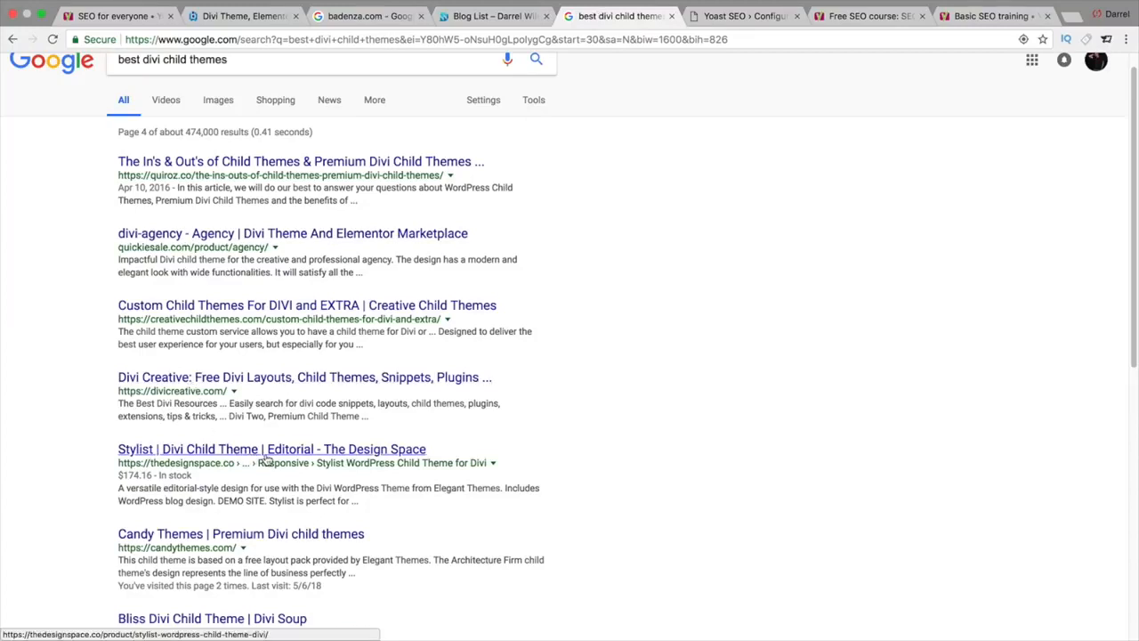
{"action": "left_click", "coordinate": [754, 20]}
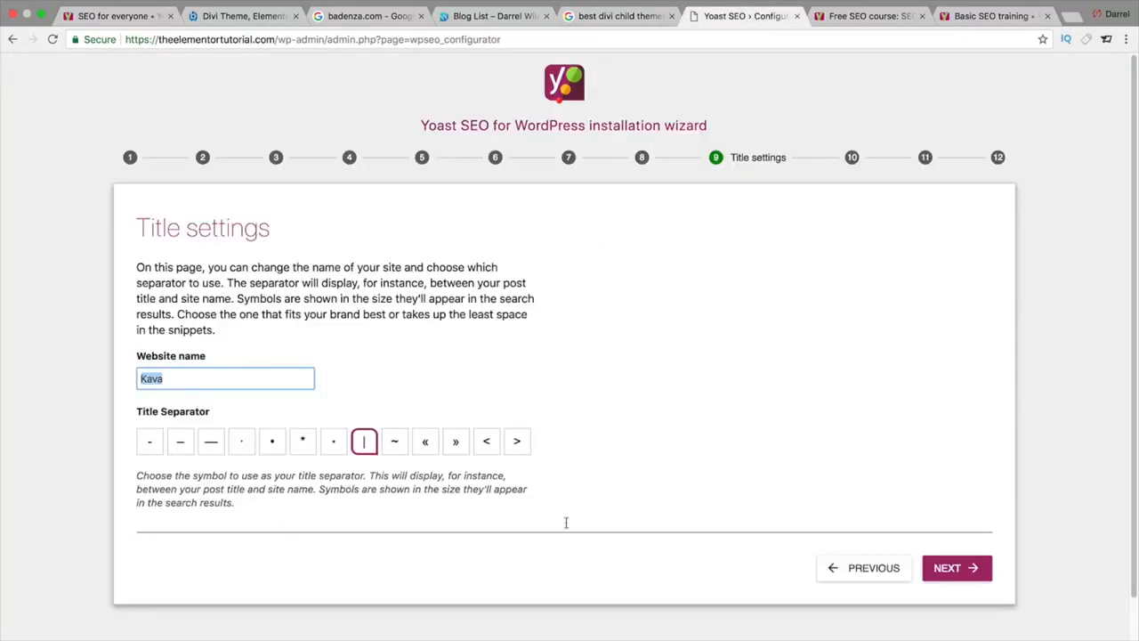
Step: Continue past Title settings, sign up for the Yoast newsletter, and advance to You might like
{"action": "left_click", "coordinate": [953, 569]}
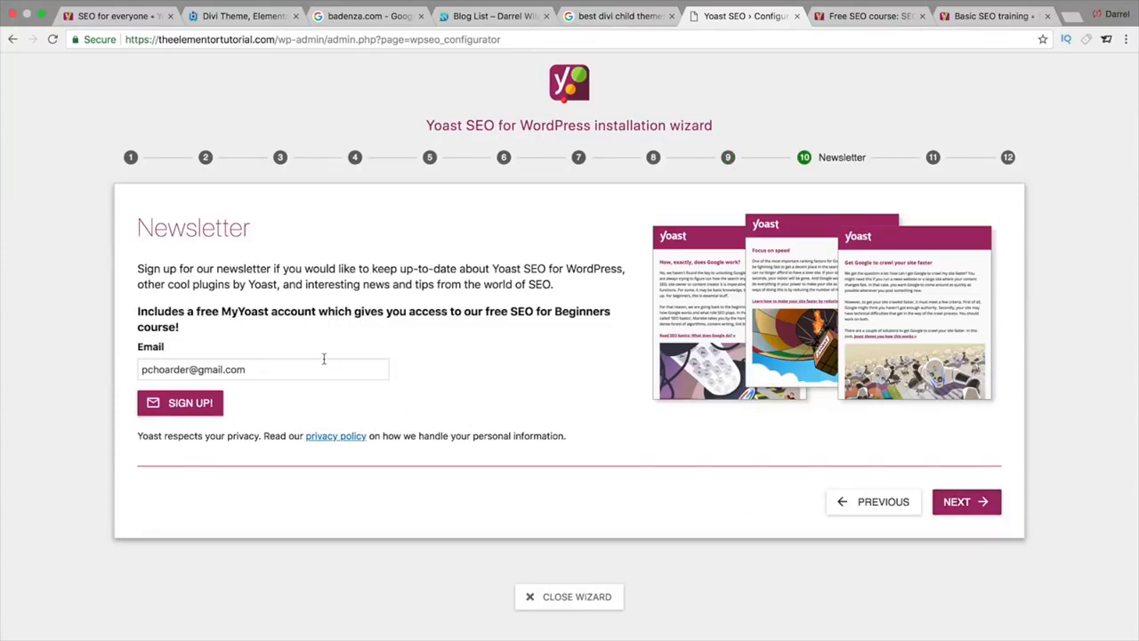
{"action": "left_click", "coordinate": [185, 405]}
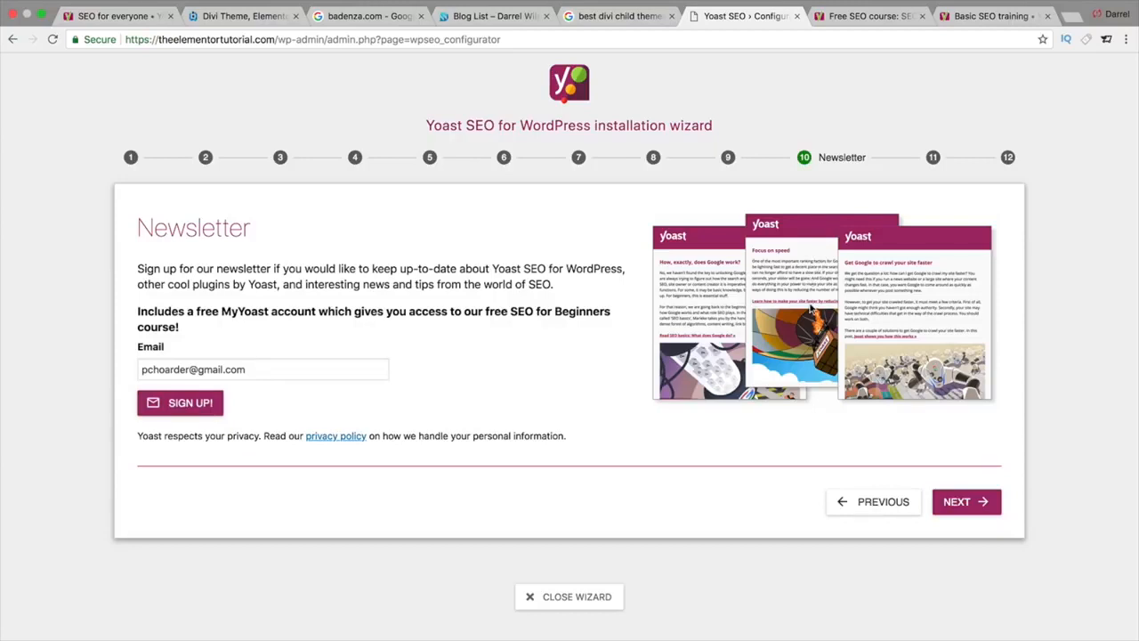
{"action": "left_click", "coordinate": [982, 504]}
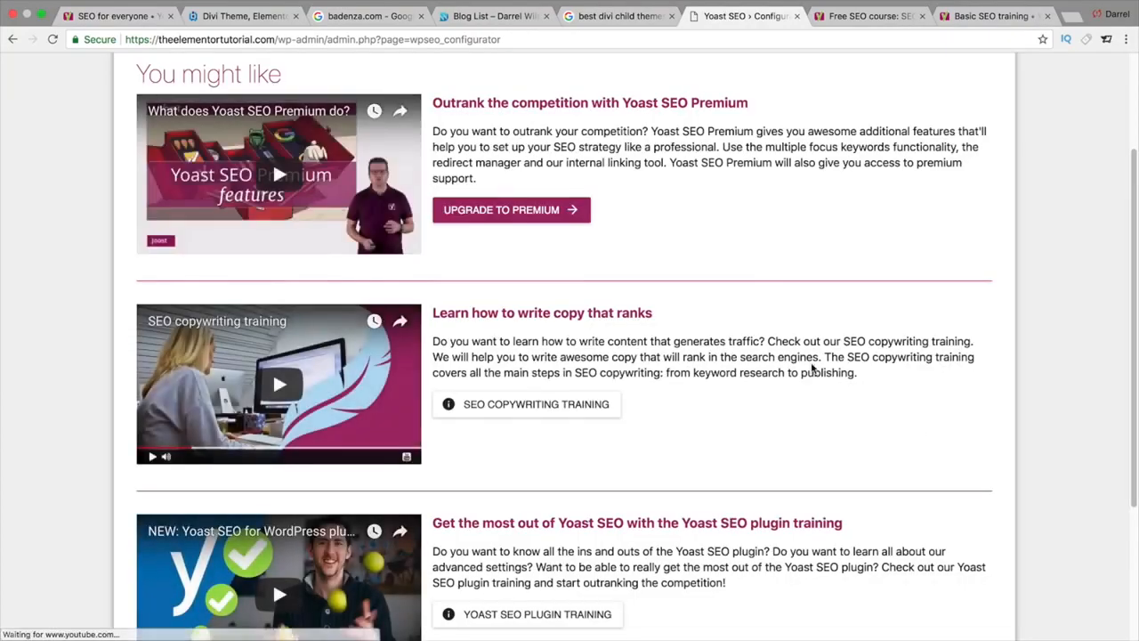
Step: Scroll through the You might like recommendations and advance to the Success step
{"action": "scroll", "coordinate": [811, 369], "scroll_direction": "up", "scroll_amount": 1}
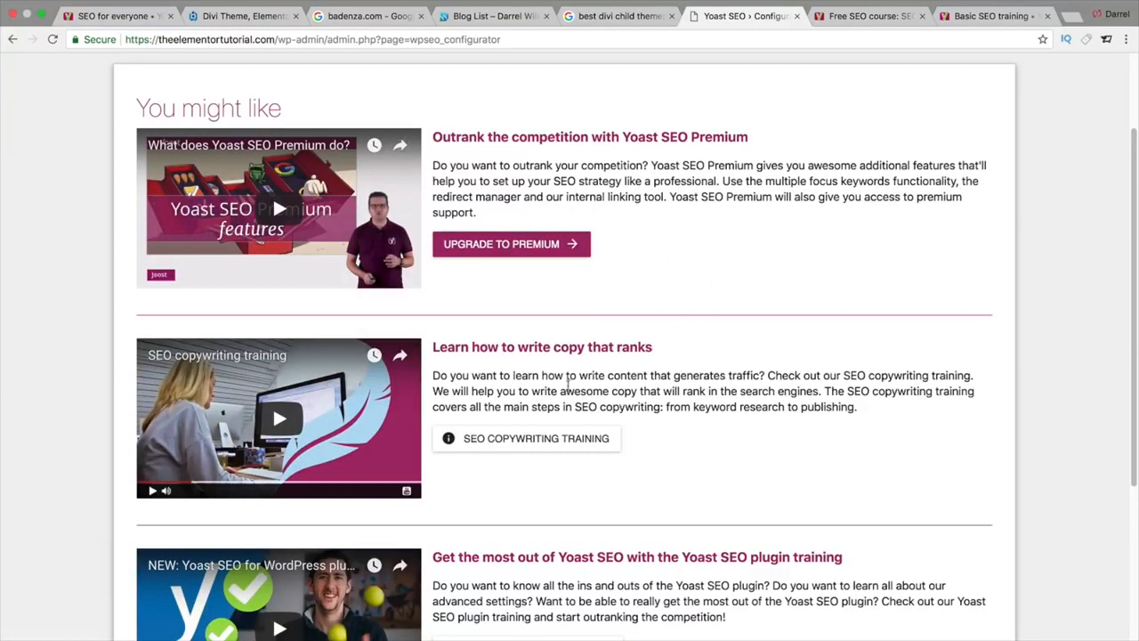
{"action": "scroll", "coordinate": [567, 383], "scroll_direction": "down", "scroll_amount": 1}
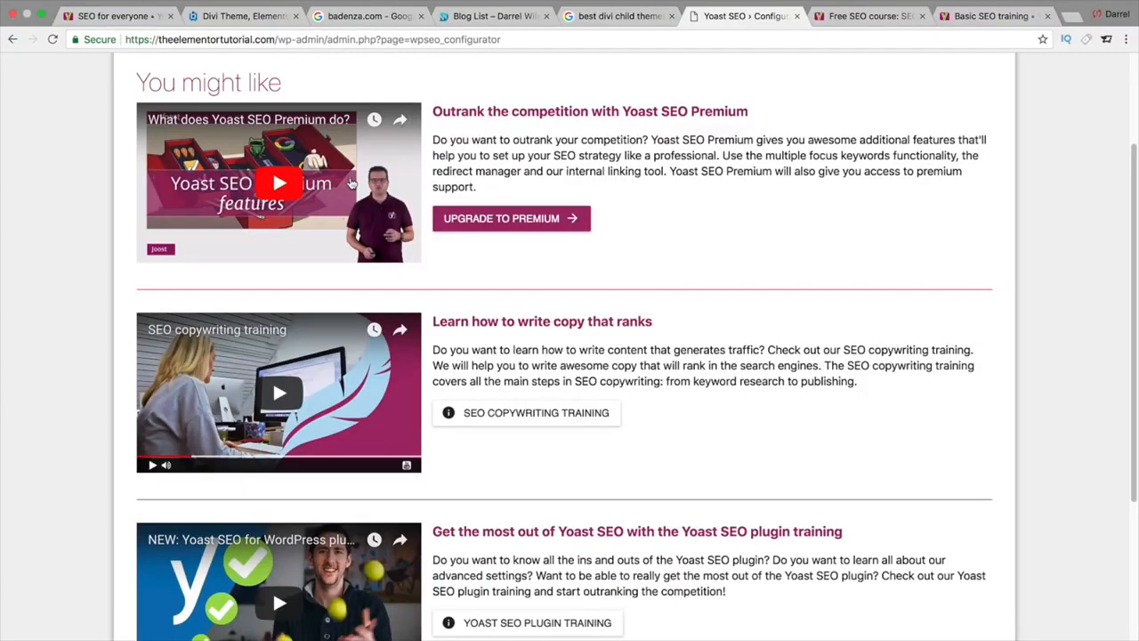
{"action": "scroll", "coordinate": [439, 354], "scroll_direction": "down", "scroll_amount": 2}
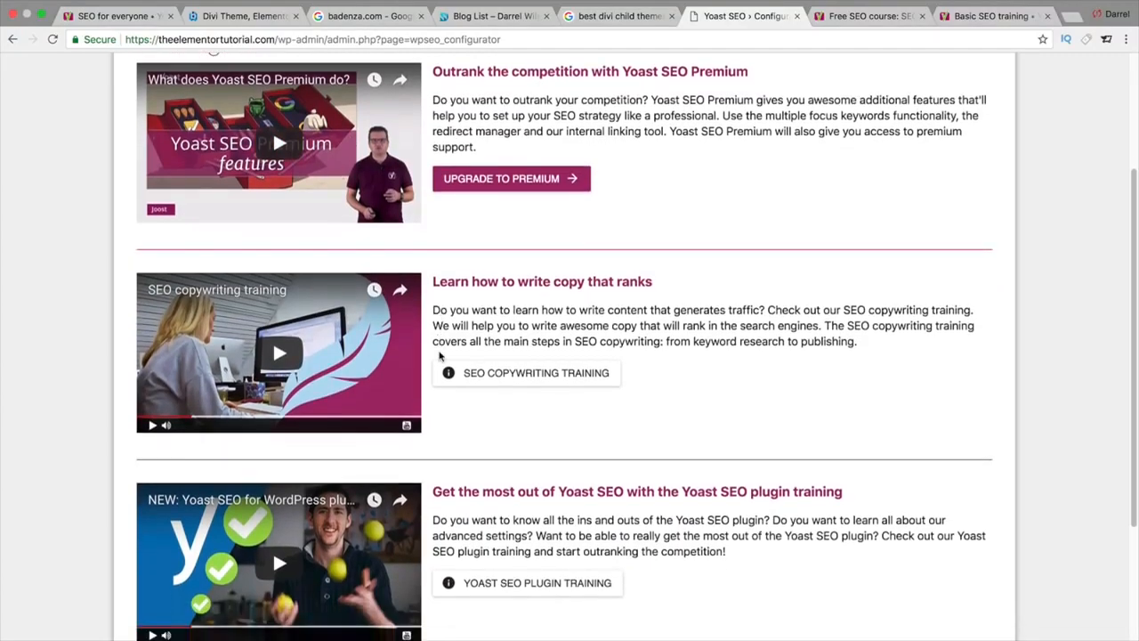
{"action": "scroll", "coordinate": [439, 356], "scroll_direction": "down", "scroll_amount": 5}
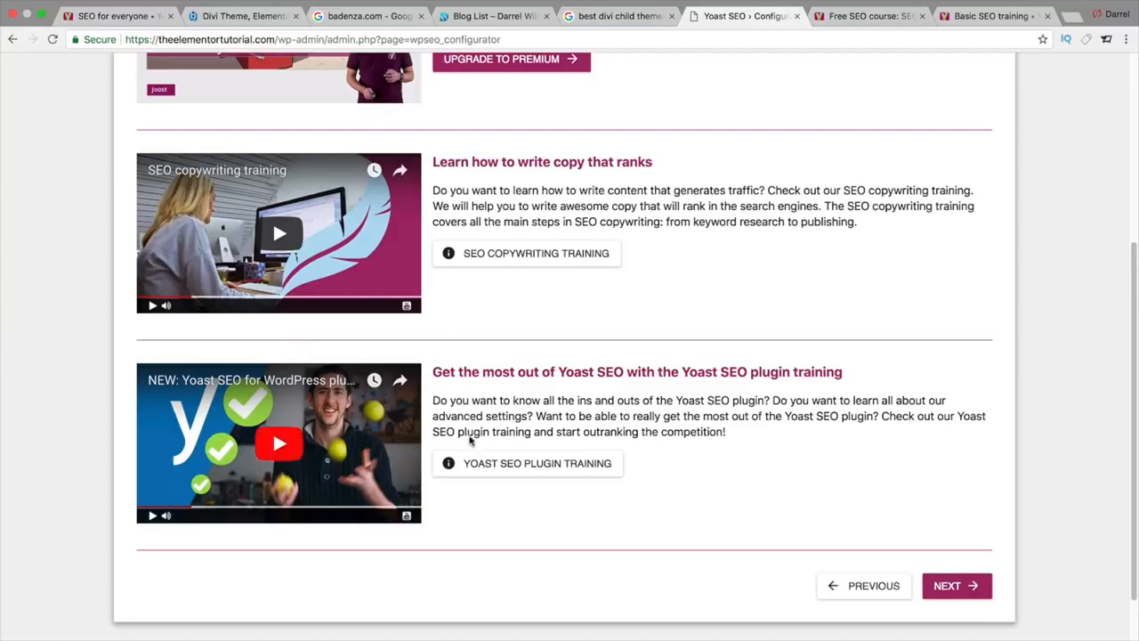
{"action": "left_click", "coordinate": [969, 588]}
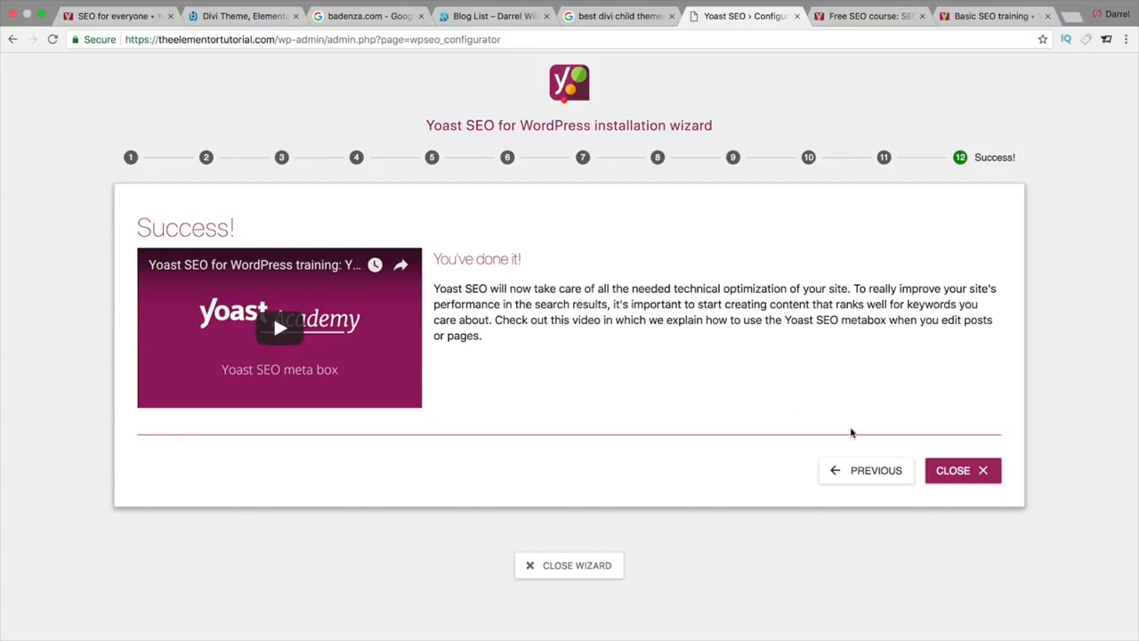
Step: Close the finished wizard and scroll through the Yoast SEO General dashboard
{"action": "left_click", "coordinate": [960, 478]}
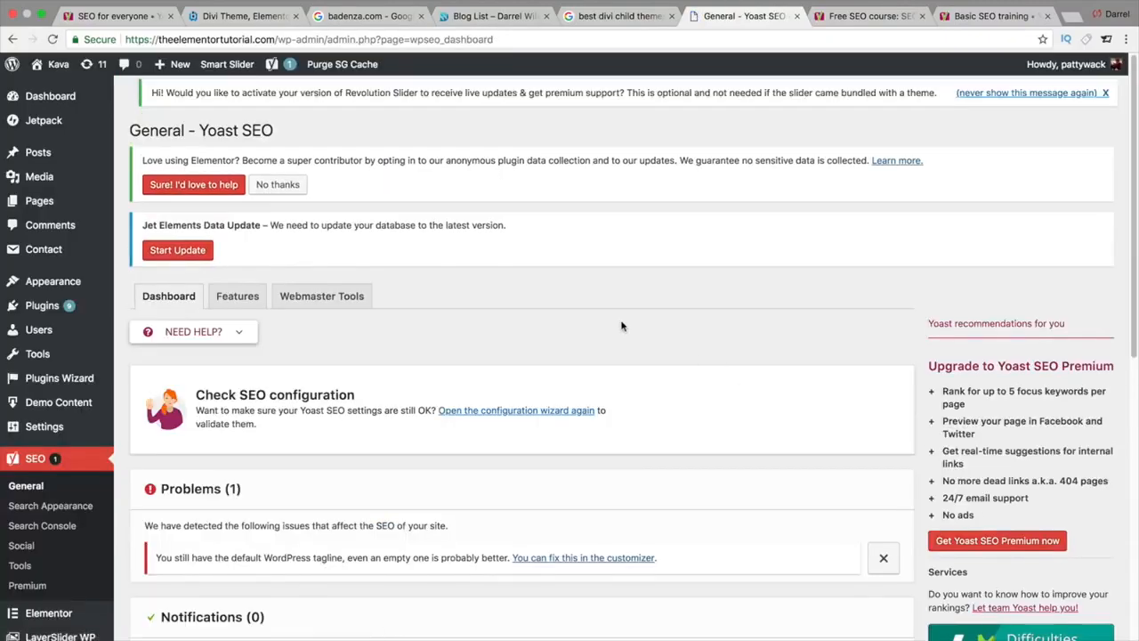
{"action": "scroll", "coordinate": [617, 325], "scroll_direction": "down", "scroll_amount": 1}
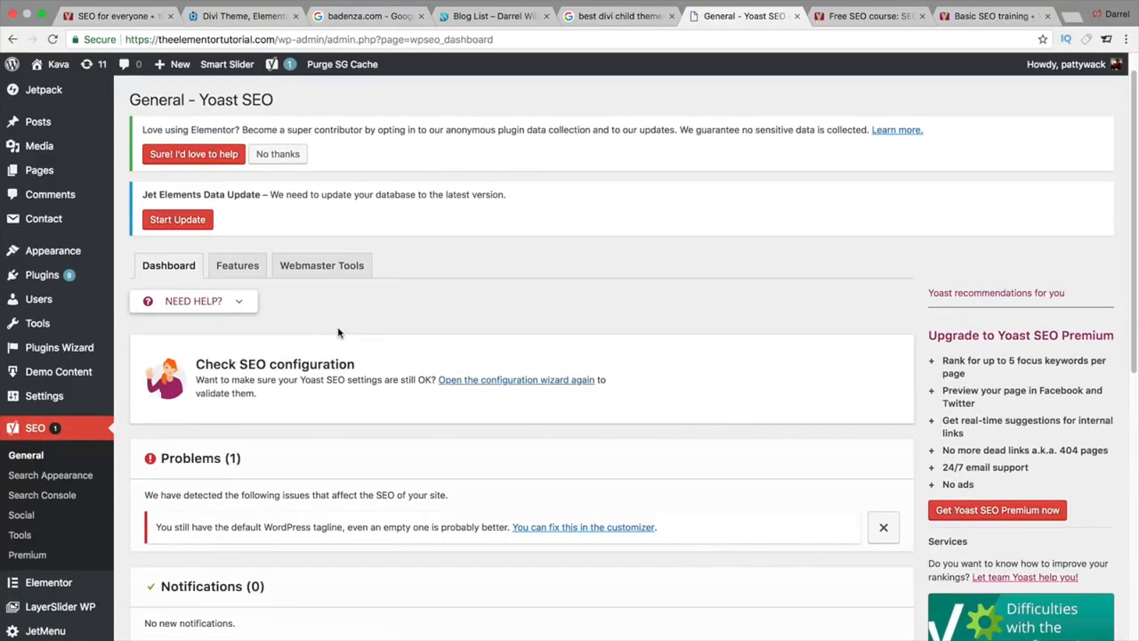
{"action": "scroll", "coordinate": [321, 349], "scroll_direction": "down", "scroll_amount": 1}
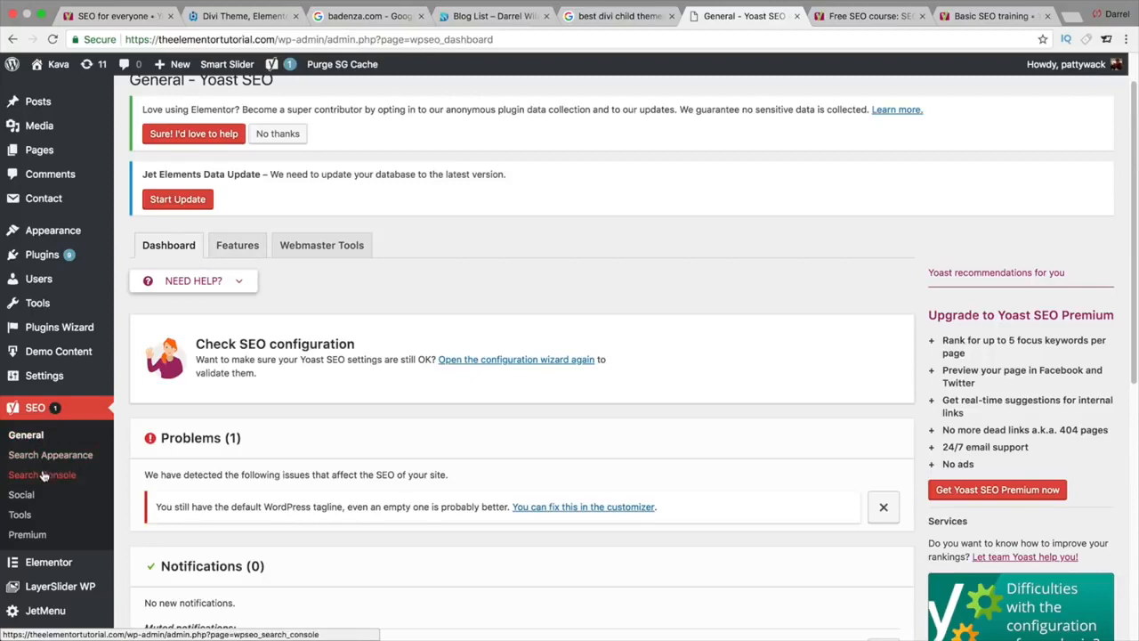
Step: Review the Yoast feature toggles, briefly checking the Cornerstone content explanation
{"action": "left_click", "coordinate": [228, 251]}
{"action": "scroll", "coordinate": [314, 323], "scroll_direction": "down", "scroll_amount": 2}
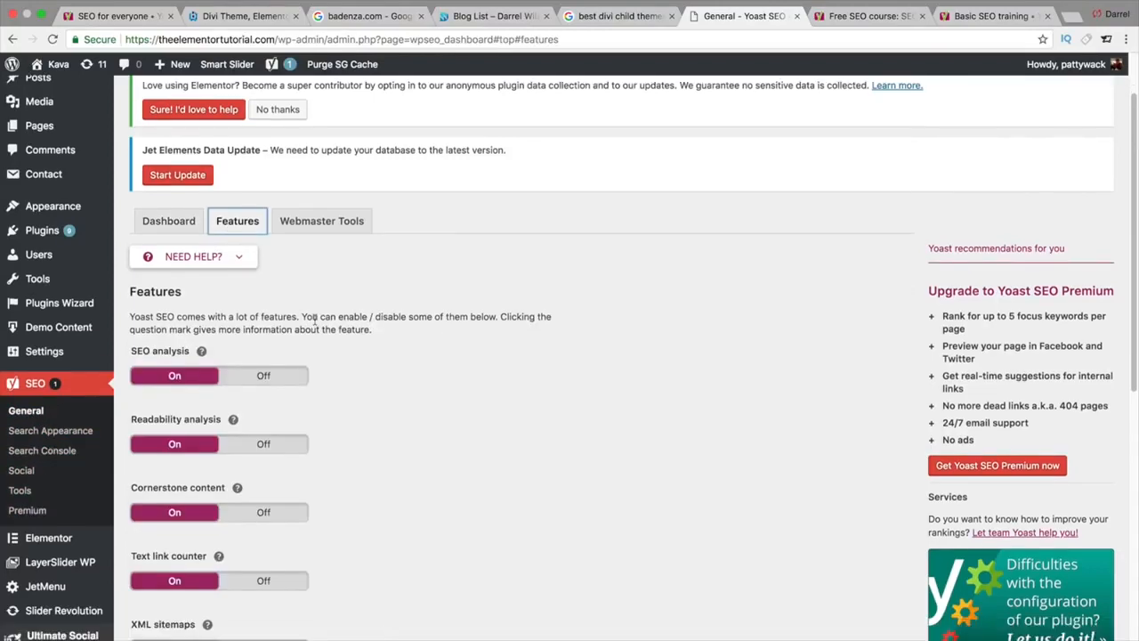
{"action": "scroll", "coordinate": [314, 324], "scroll_direction": "down", "scroll_amount": 1}
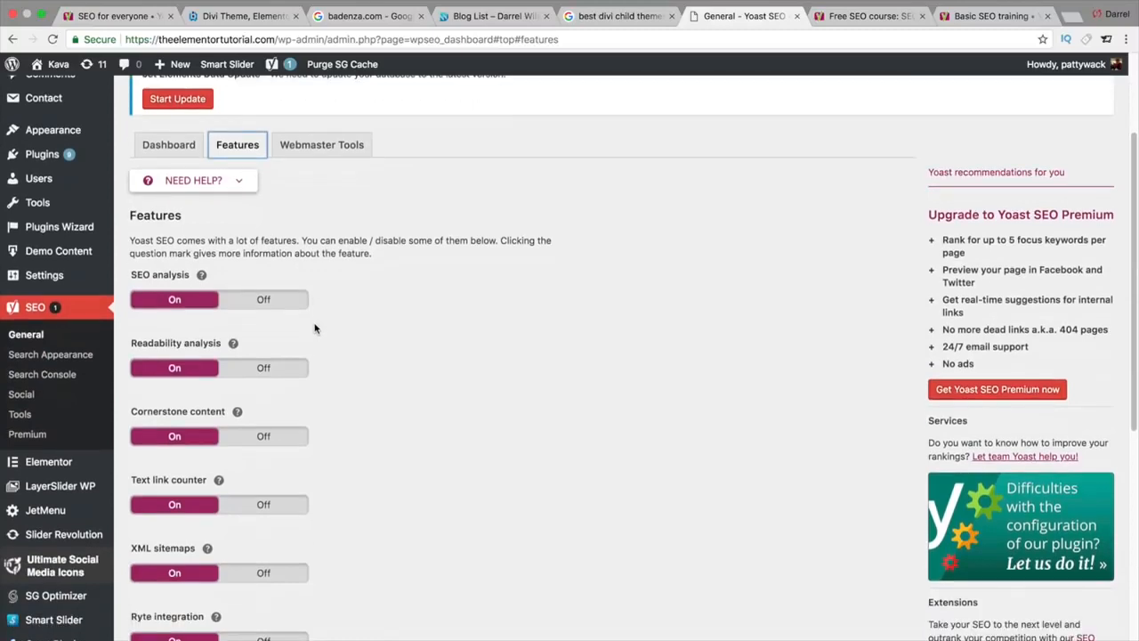
{"action": "scroll", "coordinate": [314, 328], "scroll_direction": "down", "scroll_amount": 2}
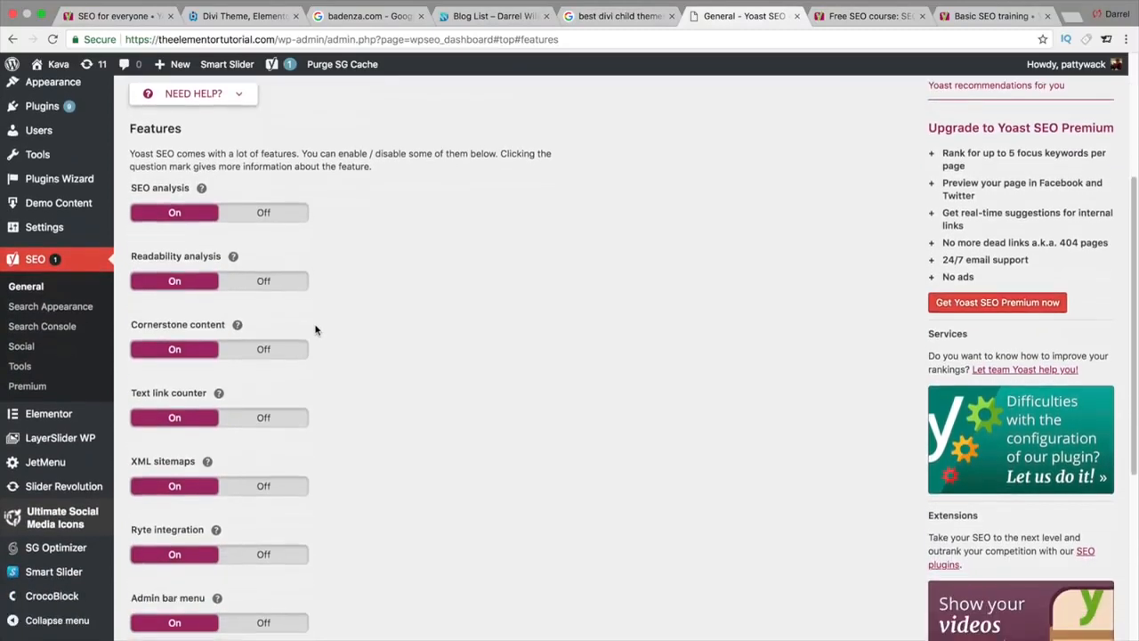
{"action": "scroll", "coordinate": [314, 330], "scroll_direction": "down", "scroll_amount": 1}
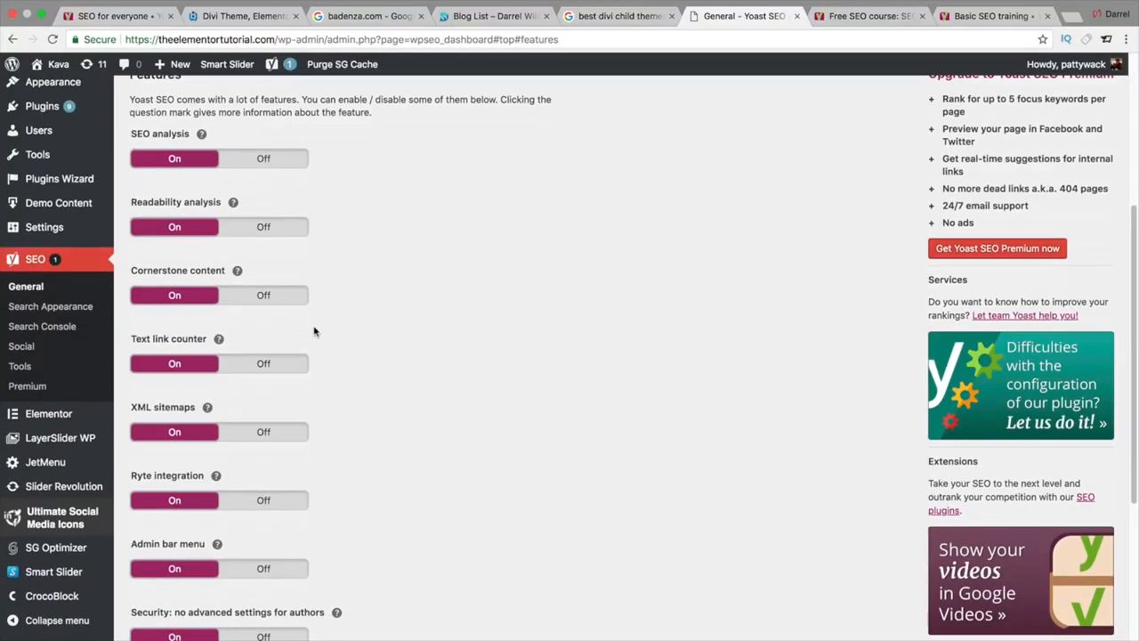
{"action": "left_click", "coordinate": [237, 273]}
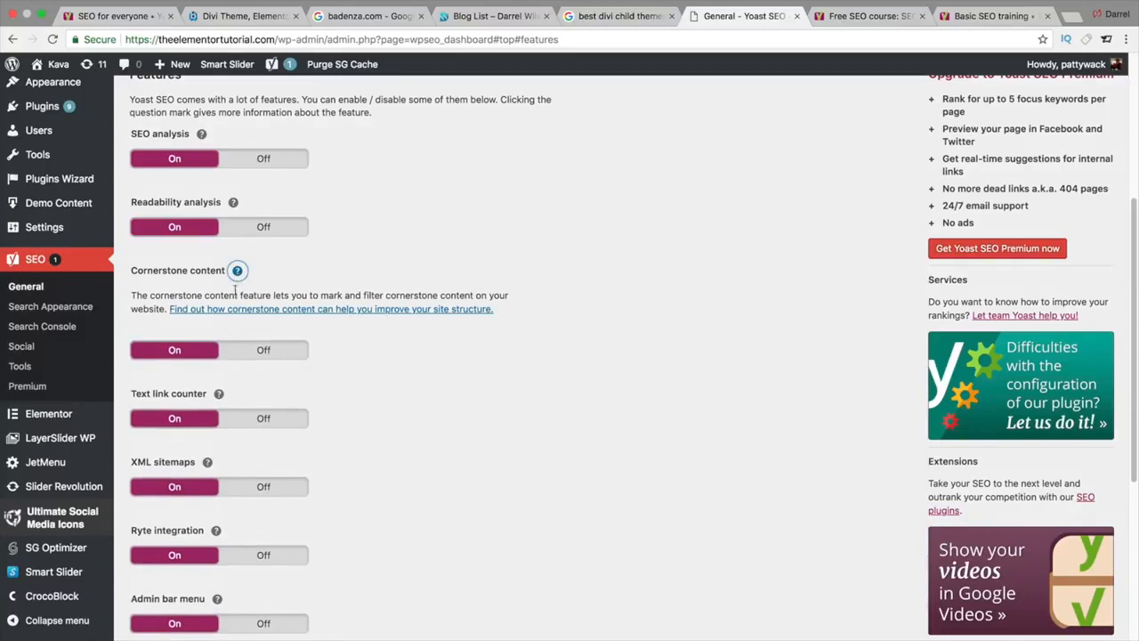
{"action": "left_click", "coordinate": [238, 276]}
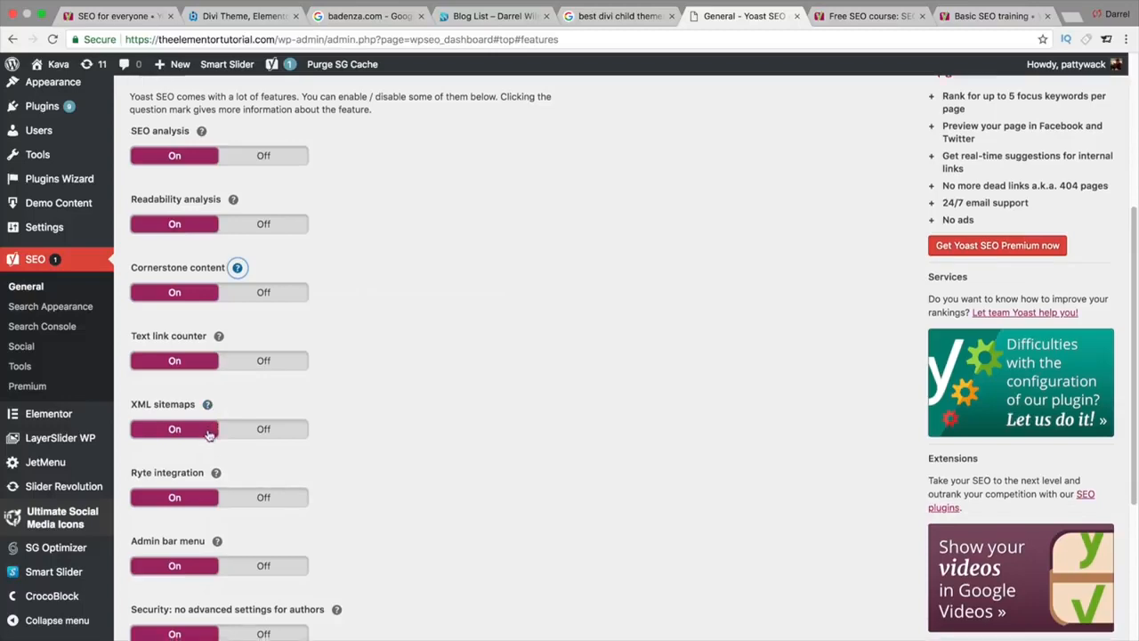
Step: Save the feature settings with every feature on, then bring up the Webmaster Tools tab
{"action": "scroll", "coordinate": [208, 427], "scroll_direction": "down", "scroll_amount": 1}
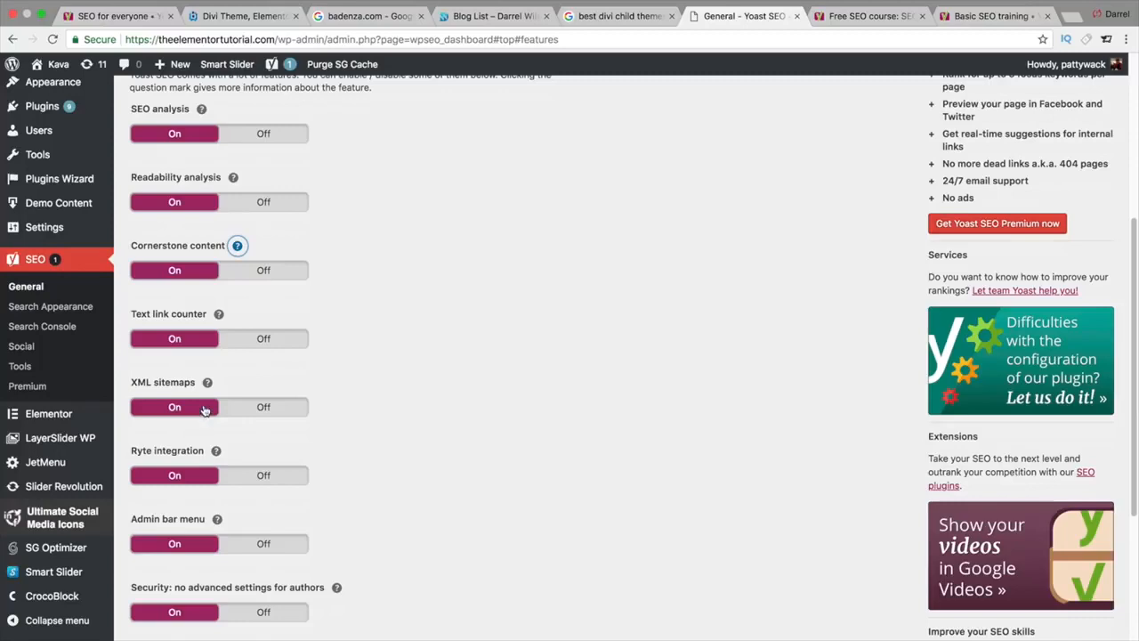
{"action": "scroll", "coordinate": [204, 409], "scroll_direction": "down", "scroll_amount": 1}
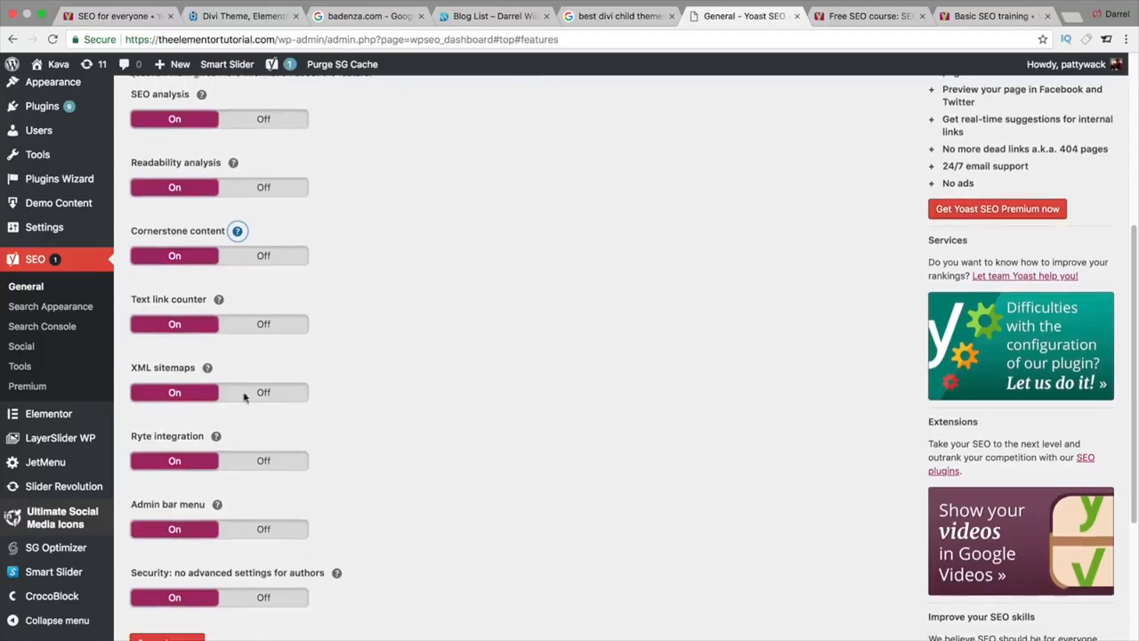
{"action": "scroll", "coordinate": [262, 385], "scroll_direction": "down", "scroll_amount": 1}
{"action": "left_click", "coordinate": [169, 611]}
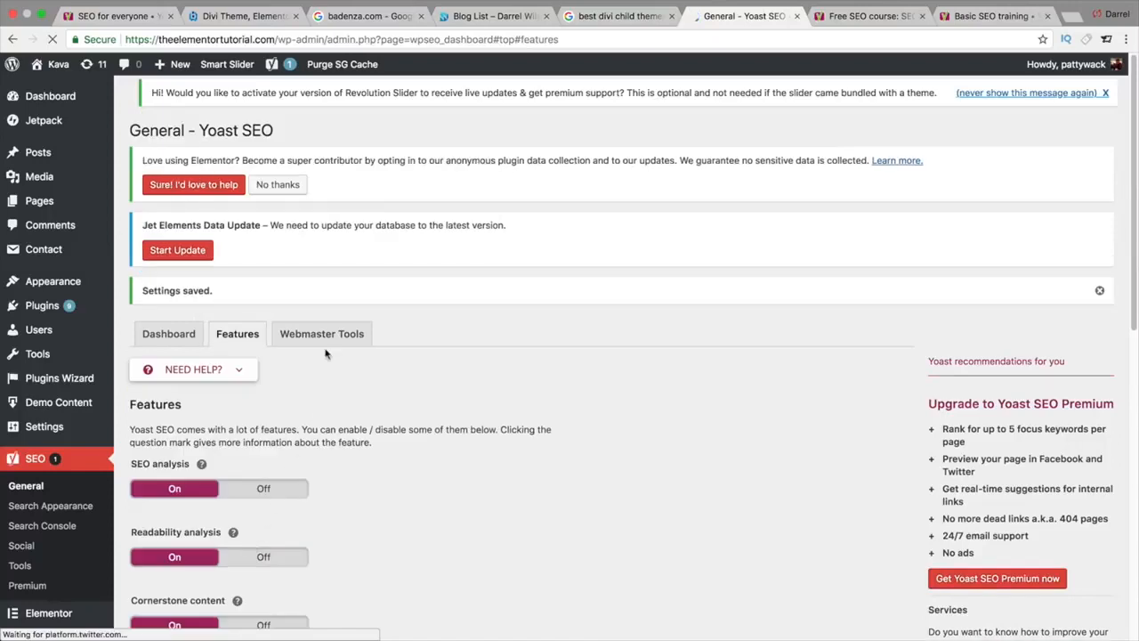
{"action": "left_click", "coordinate": [326, 339]}
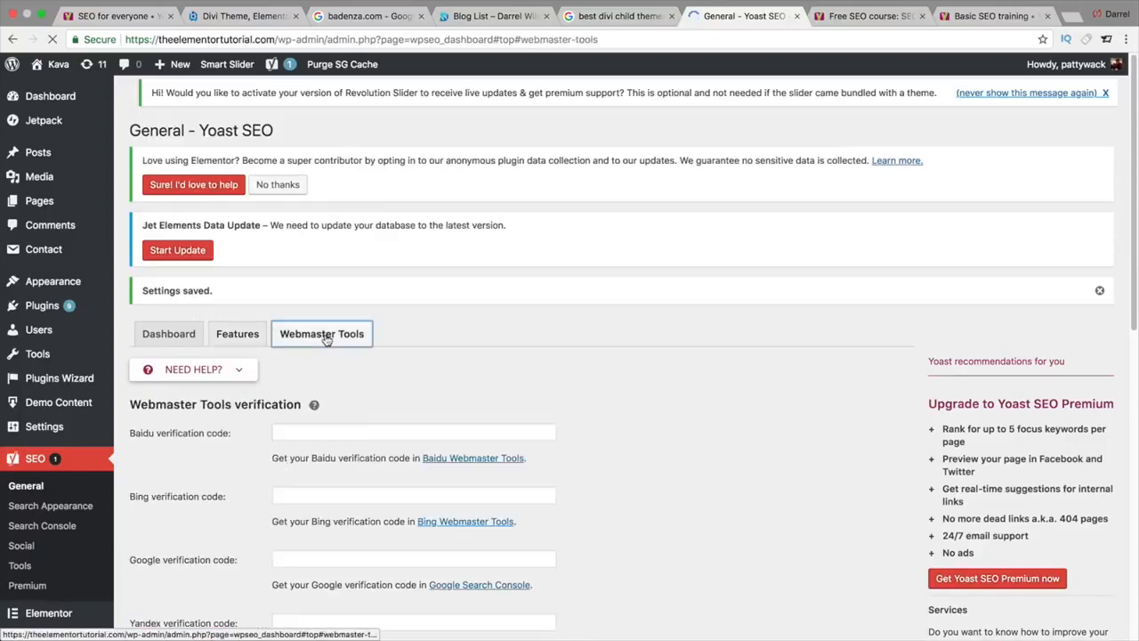
Step: Scroll the Webmaster Tools settings, then switch to the 'best divi child themes' Google results
{"action": "scroll", "coordinate": [386, 363], "scroll_direction": "down", "scroll_amount": 2}
{"action": "scroll", "coordinate": [386, 363], "scroll_direction": "down", "scroll_amount": 3}
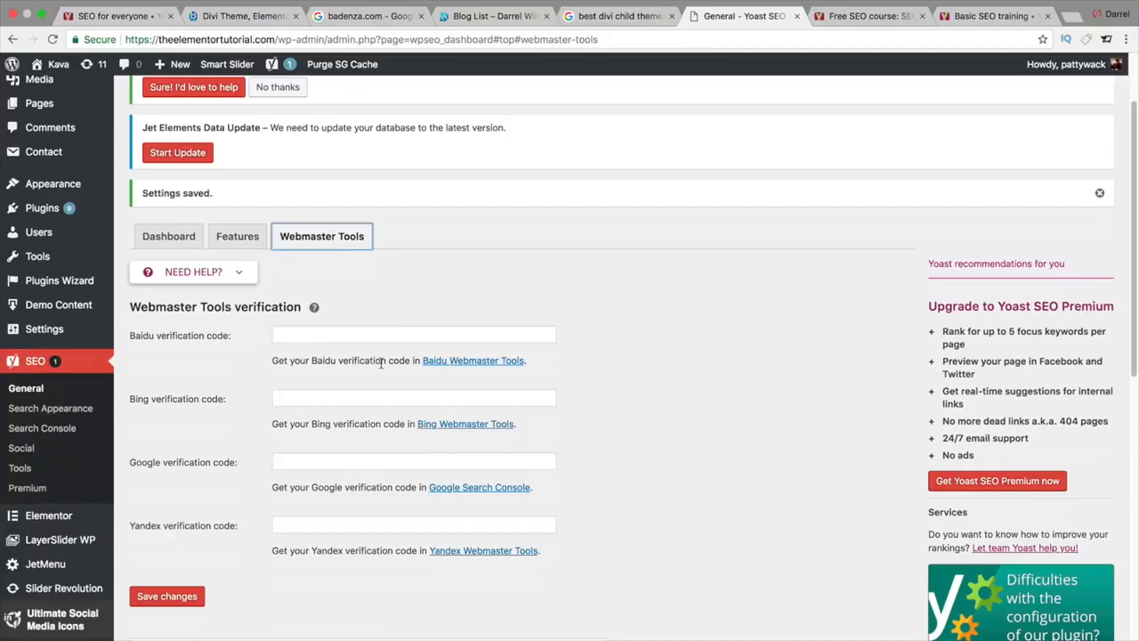
{"action": "left_click", "coordinate": [650, 16]}
{"action": "scroll", "coordinate": [605, 103], "scroll_direction": "up", "scroll_amount": 1}
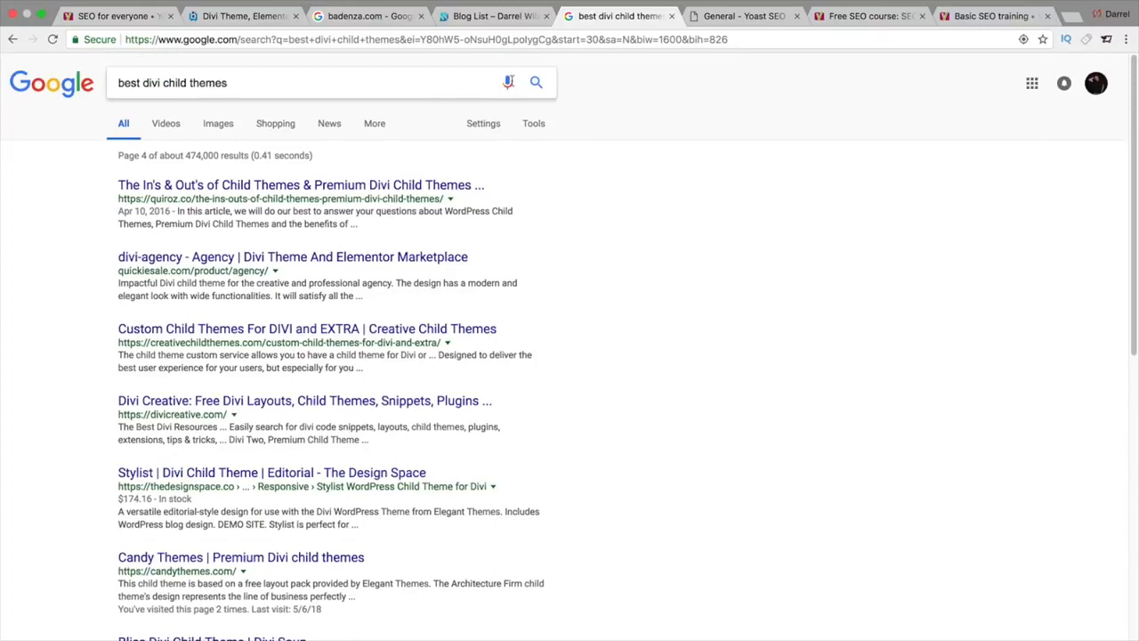
Step: Switch to the other Google account, search 'google webmaster tools', and open Google Webmasters
{"action": "left_click", "coordinate": [1095, 82]}
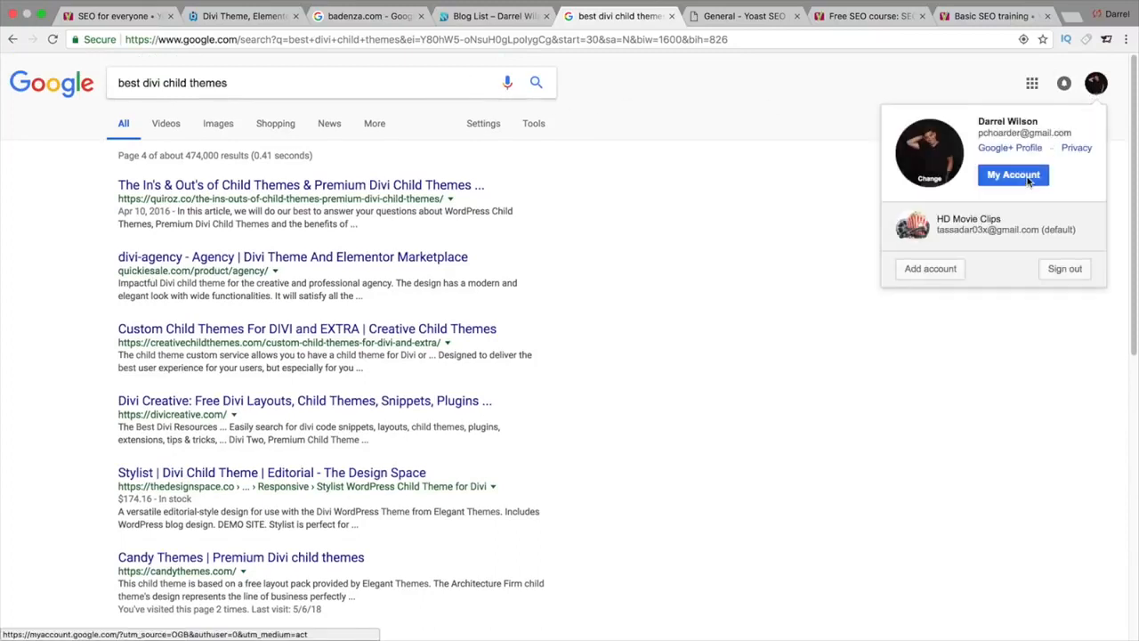
{"action": "left_click", "coordinate": [1029, 223]}
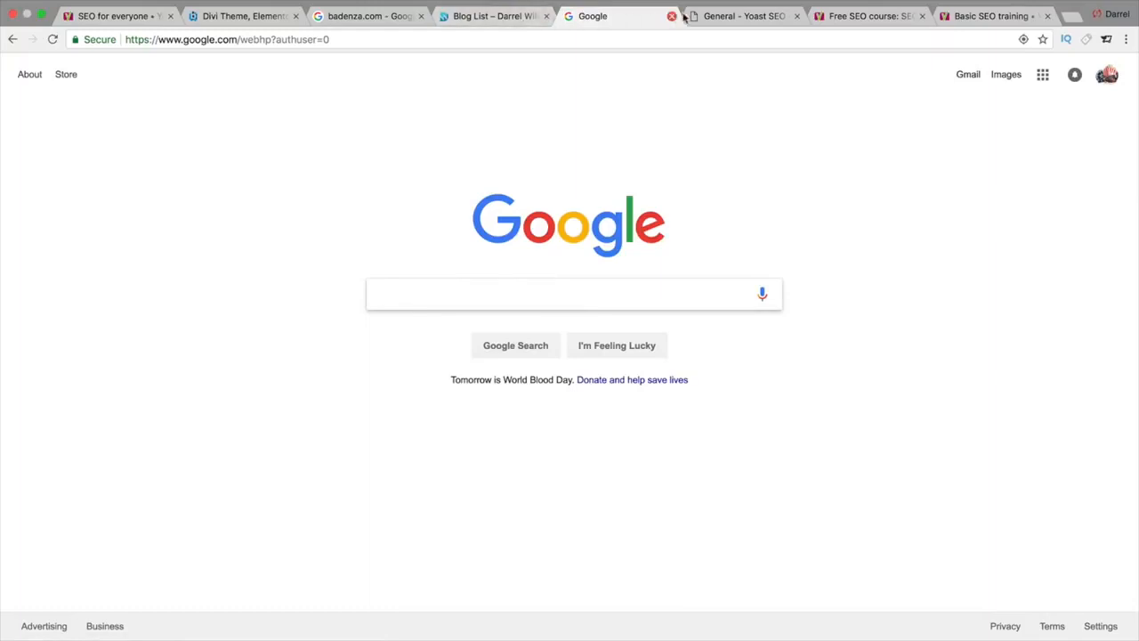
{"action": "type", "text": "g"}
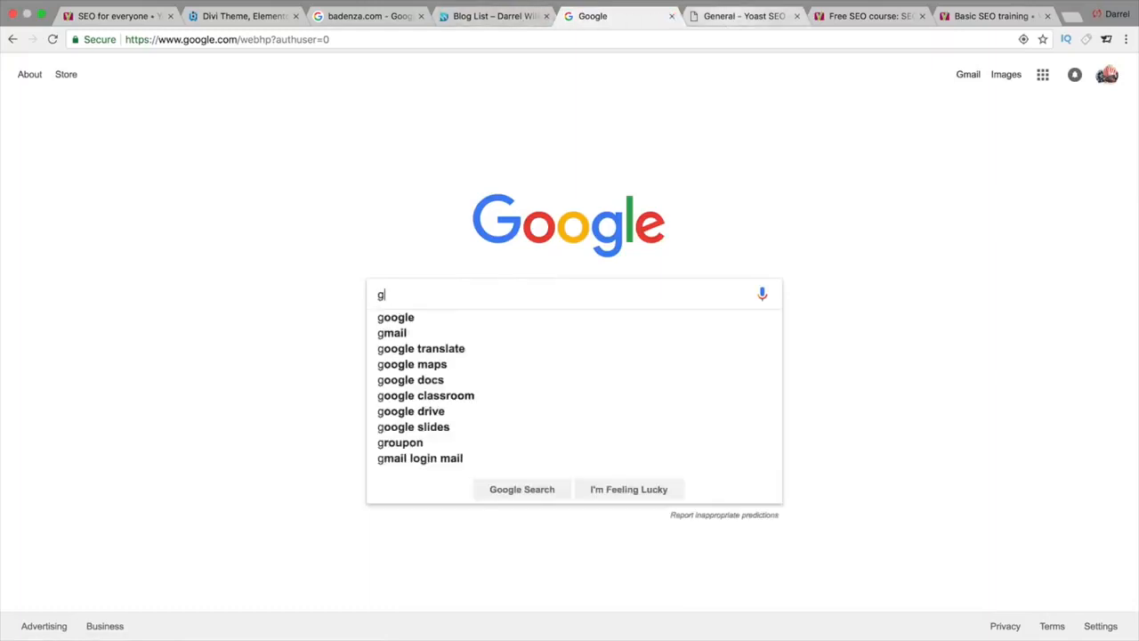
{"action": "type", "text": "oogle webmaster tools"}
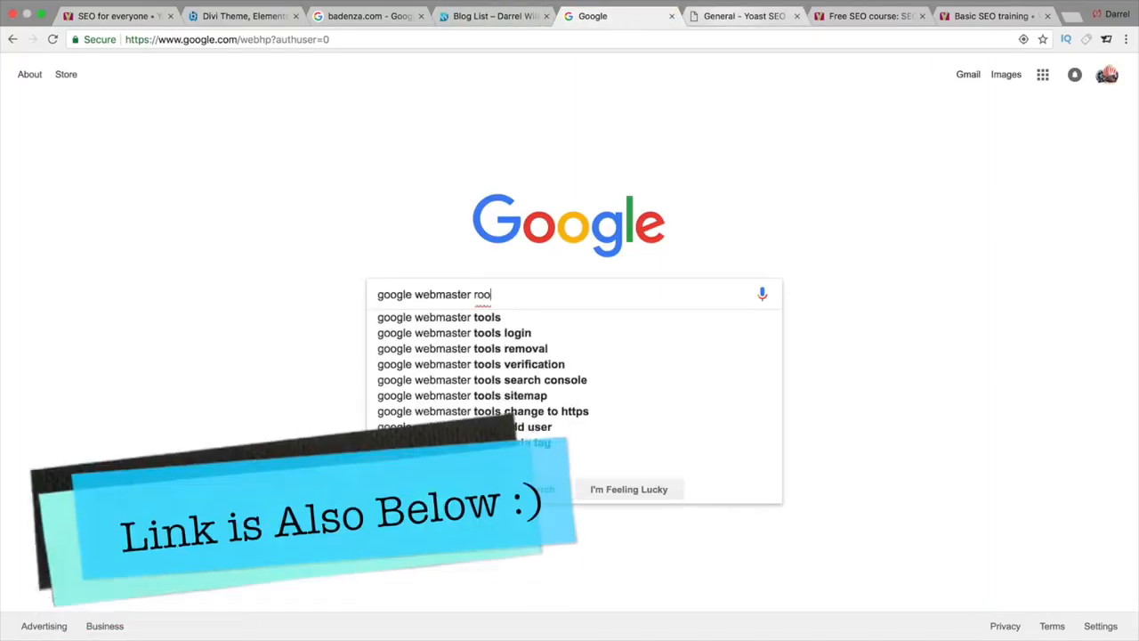
{"action": "key", "text": "Return"}
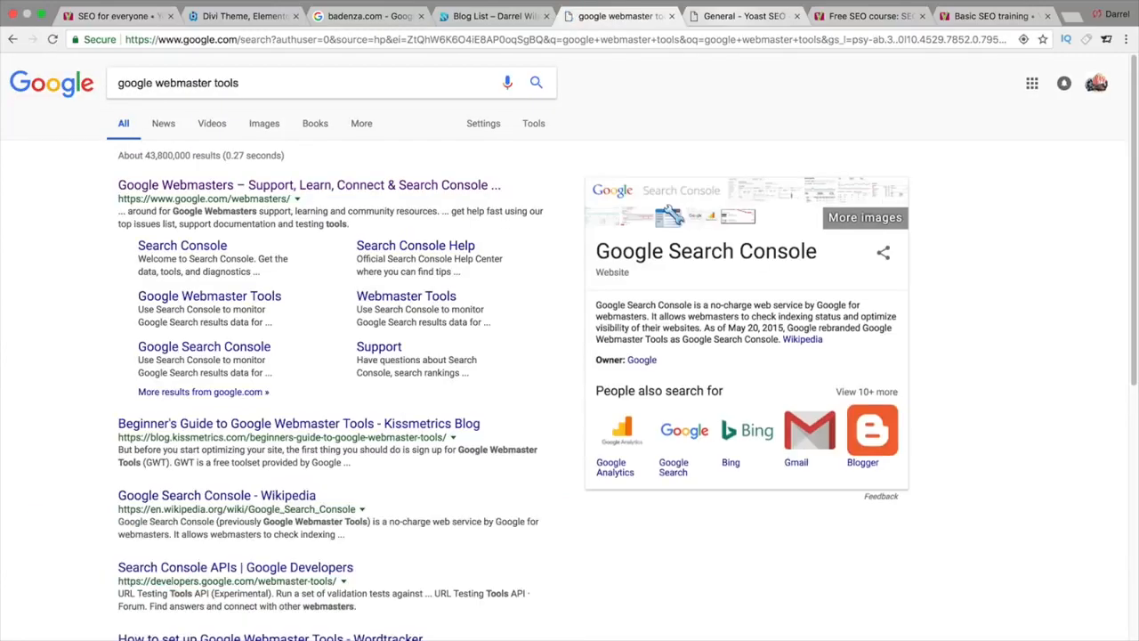
{"action": "left_click", "coordinate": [440, 186]}
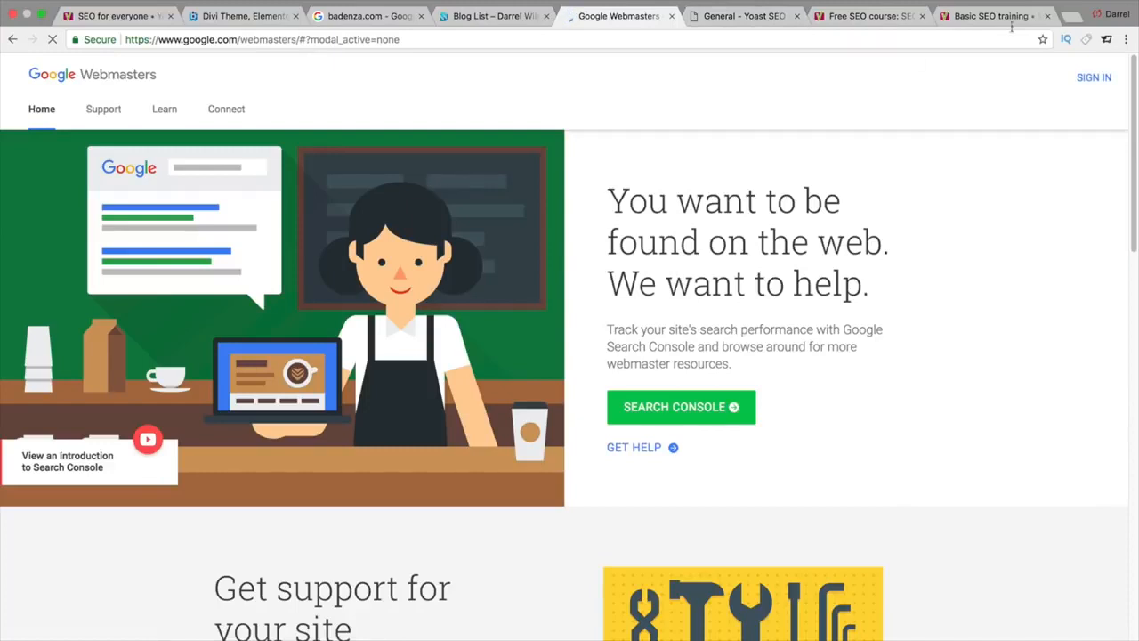
Step: Sign in to Search Console and copy the site address from the Yoast settings page
{"action": "left_click", "coordinate": [1093, 80]}
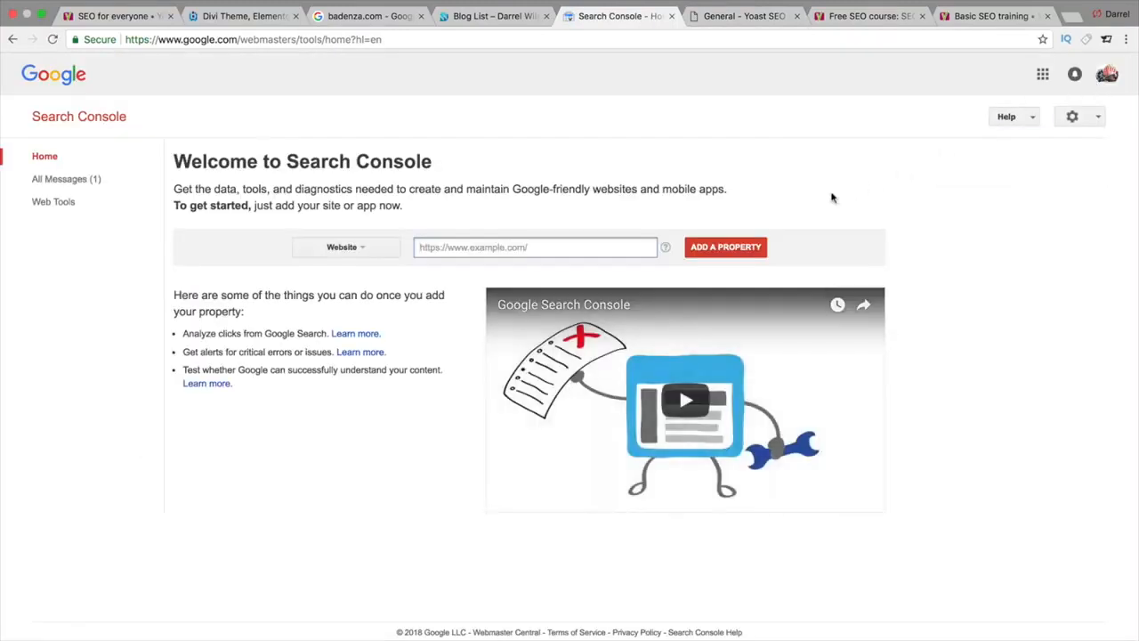
{"action": "left_click", "coordinate": [498, 16]}
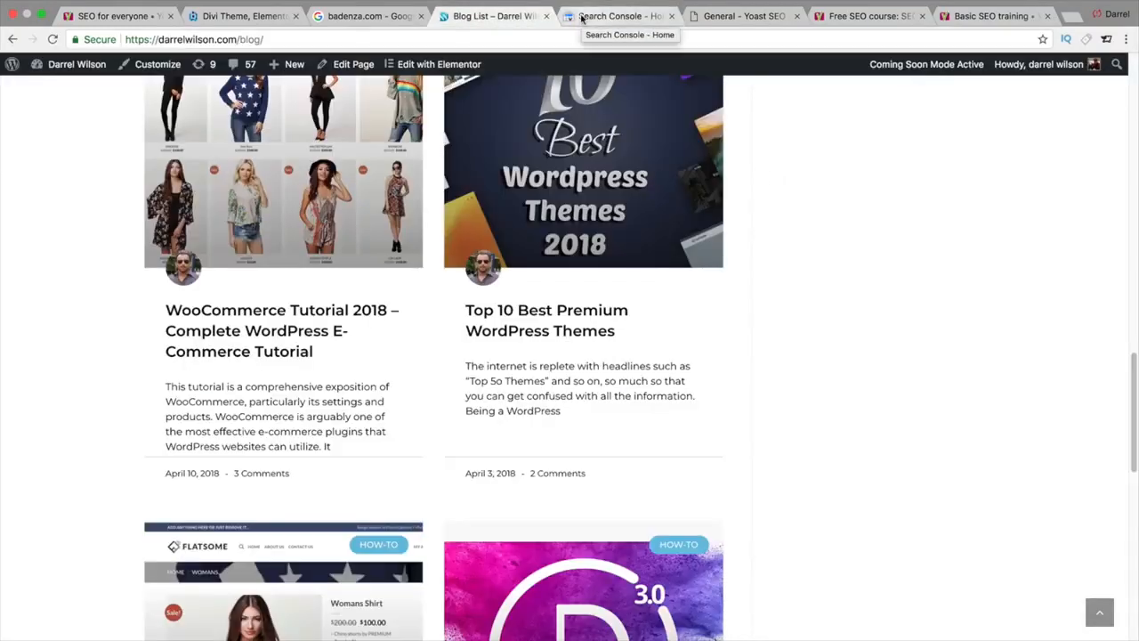
{"action": "left_click_drag", "start_coordinate": [734, 16], "coordinate": [622, 16]}
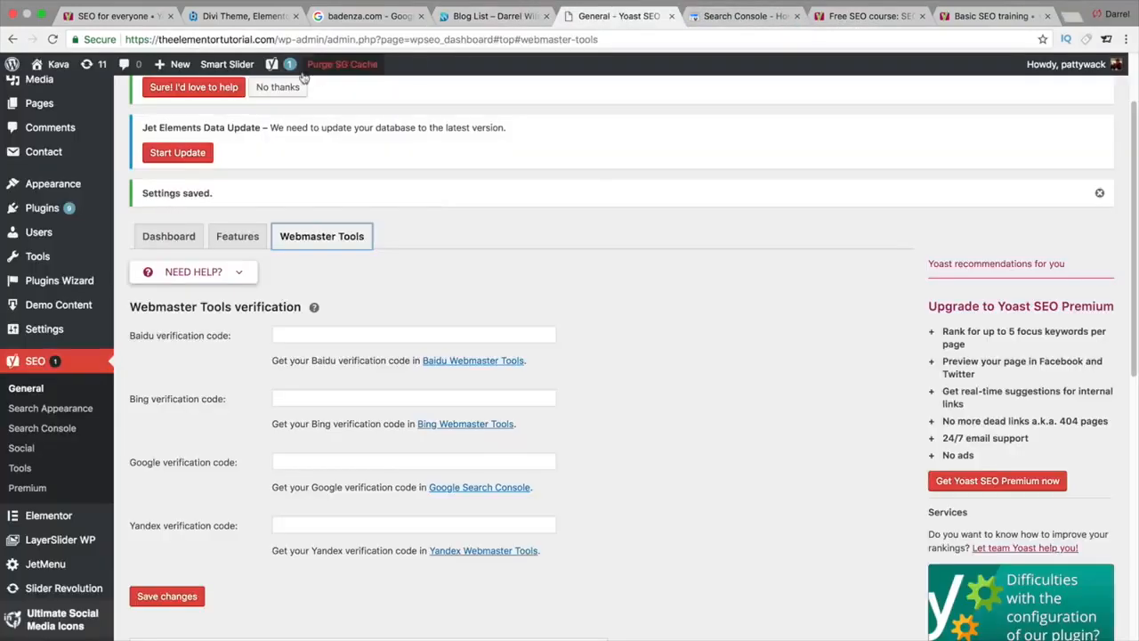
{"action": "left_click_drag", "start_coordinate": [276, 39], "coordinate": [82, 39]}
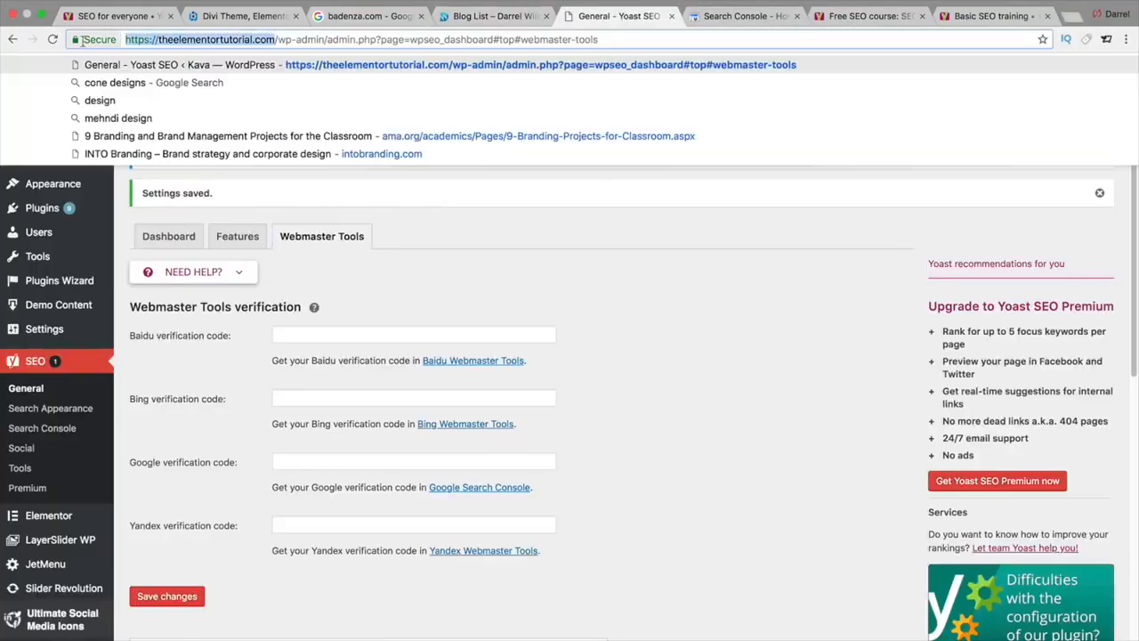
{"action": "right_click", "coordinate": [151, 38]}
{"action": "left_click", "coordinate": [179, 53]}
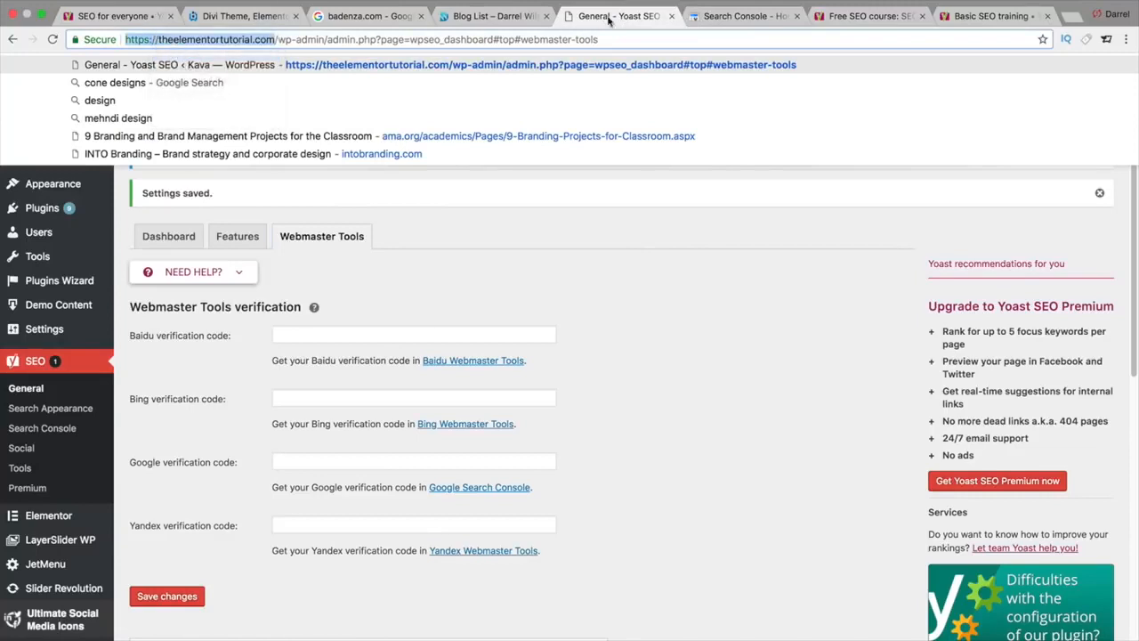
{"action": "left_click", "coordinate": [700, 16]}
{"action": "right_click", "coordinate": [481, 249]}
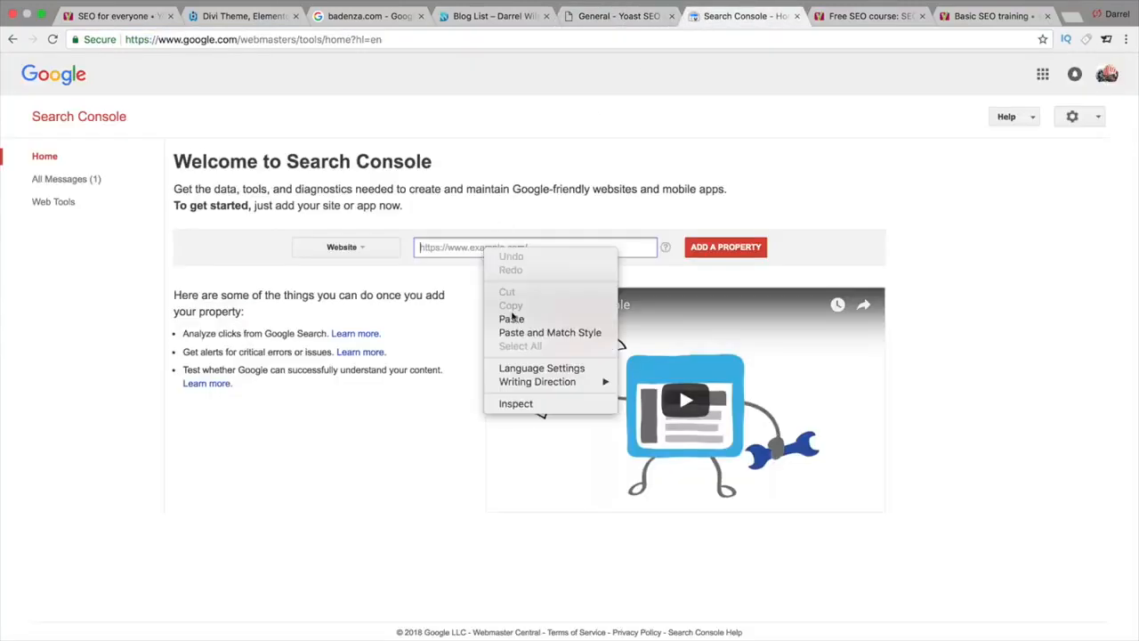
{"action": "left_click", "coordinate": [510, 317]}
{"action": "left_click", "coordinate": [723, 248]}
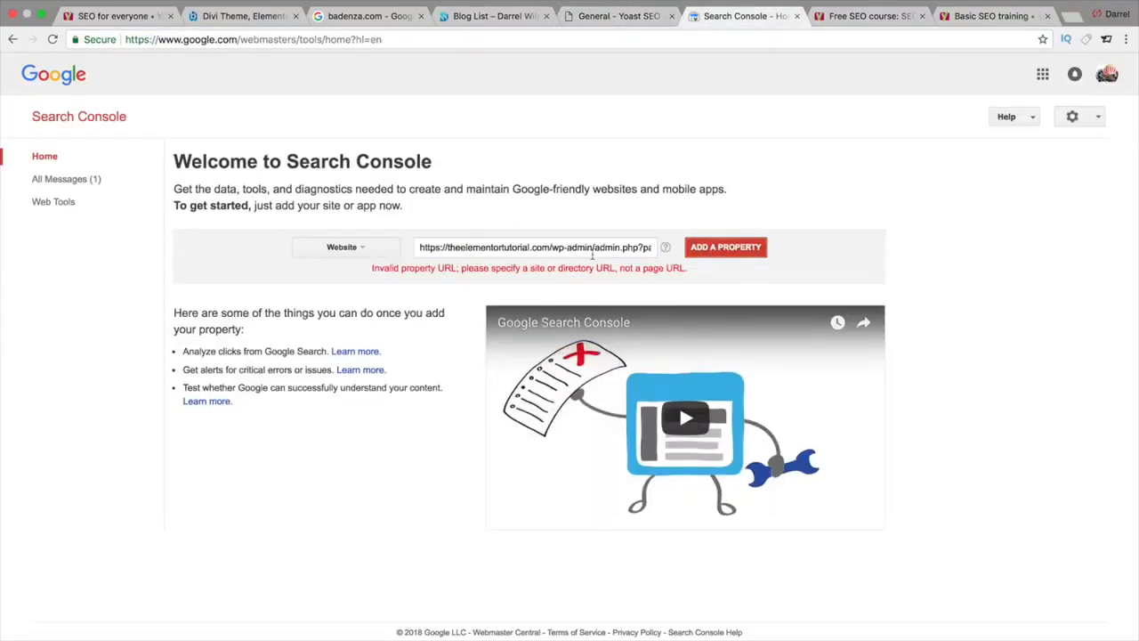
{"action": "left_click_drag", "start_coordinate": [551, 248], "coordinate": [877, 262]}
{"action": "key", "text": "BackSpace"}
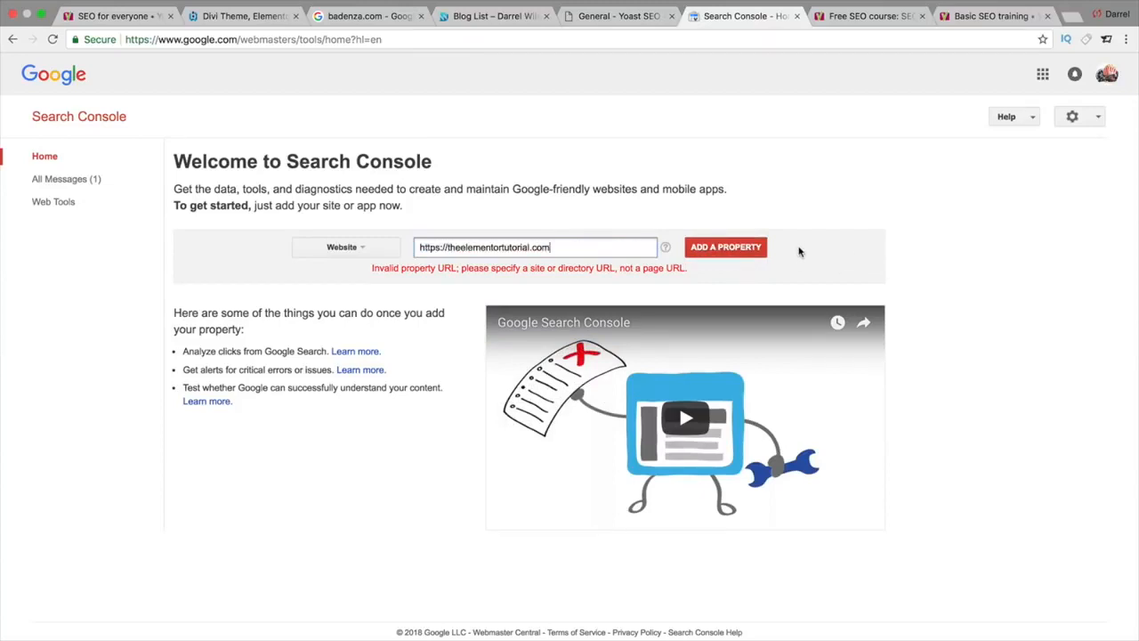
{"action": "left_click", "coordinate": [751, 247]}
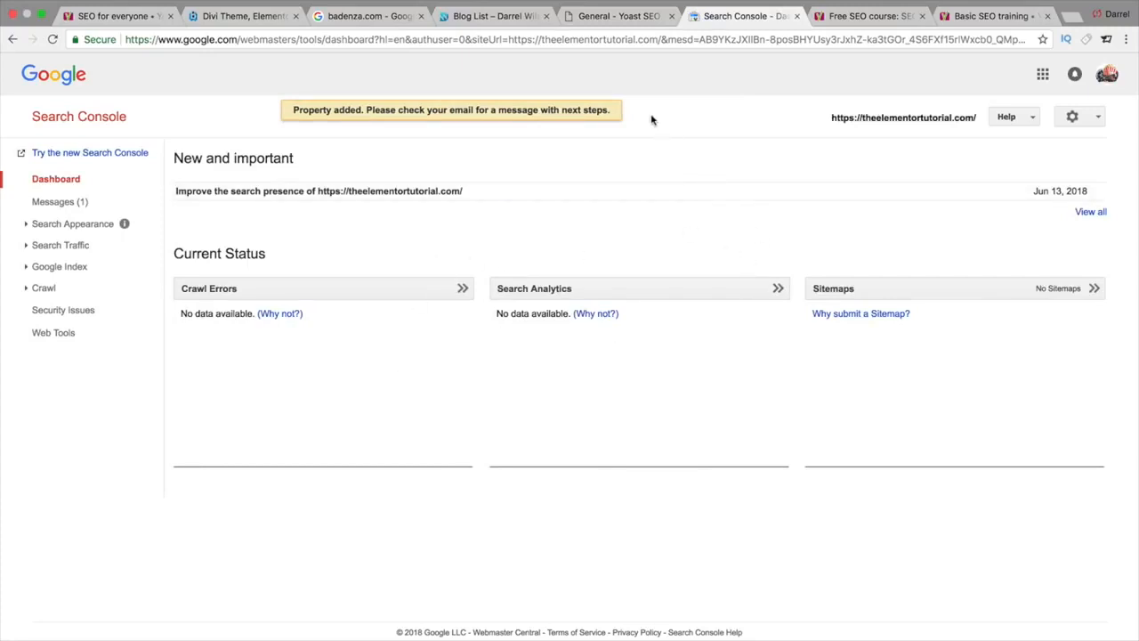
Step: Focus Yoast's Google verification code field and open Google's verification page for the site
{"action": "left_click", "coordinate": [630, 19]}
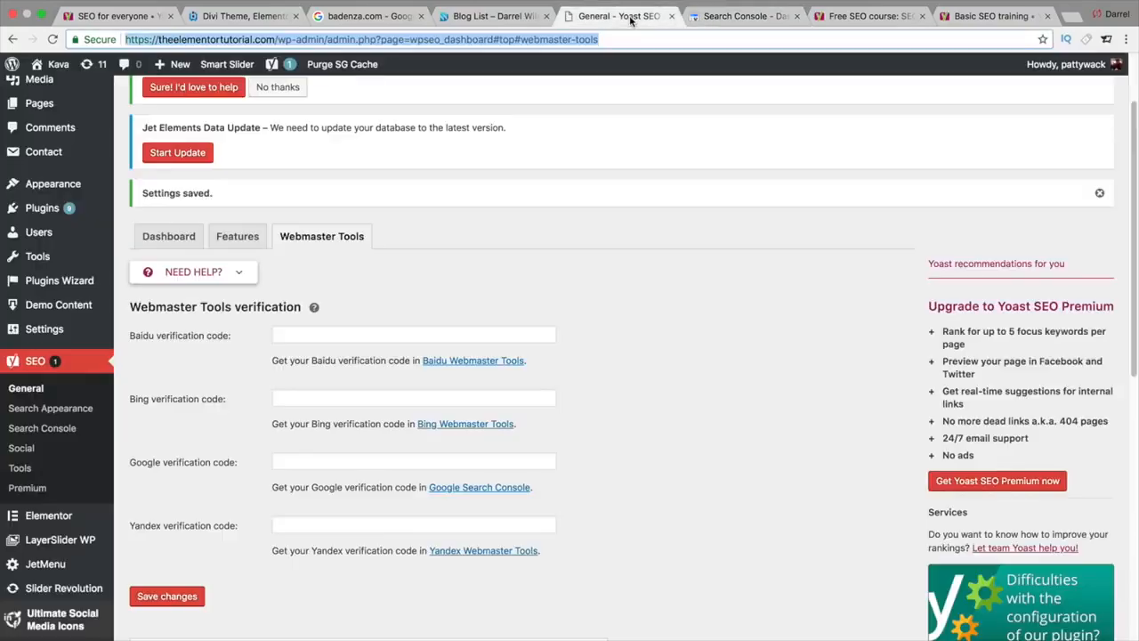
{"action": "key", "text": "super+l"}
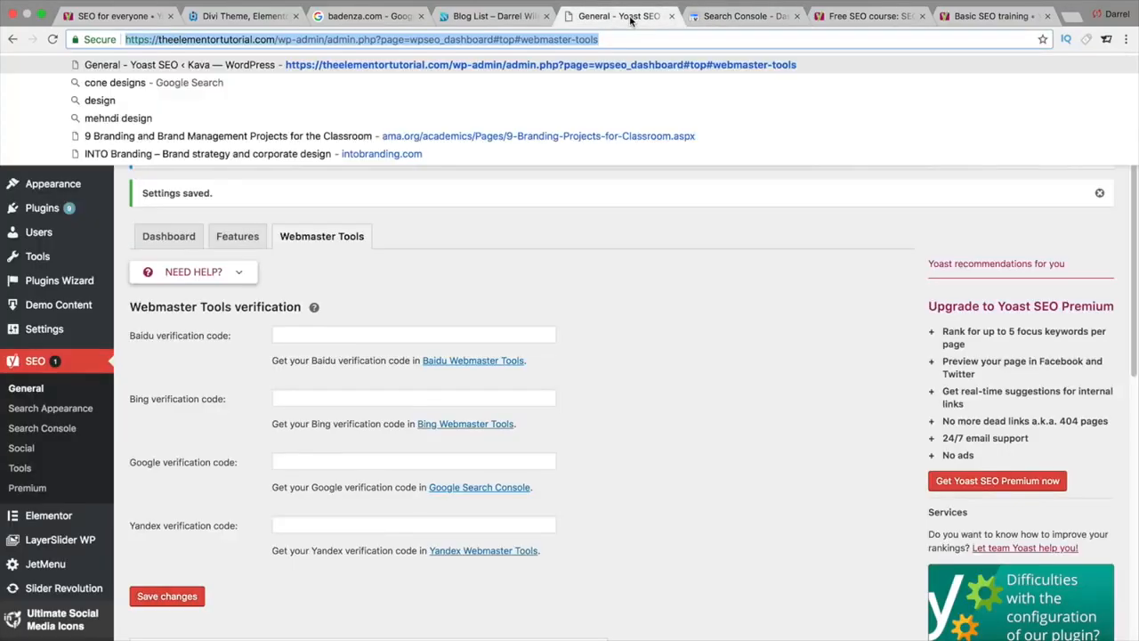
{"action": "left_click", "coordinate": [304, 463]}
{"action": "left_click", "coordinate": [571, 419]}
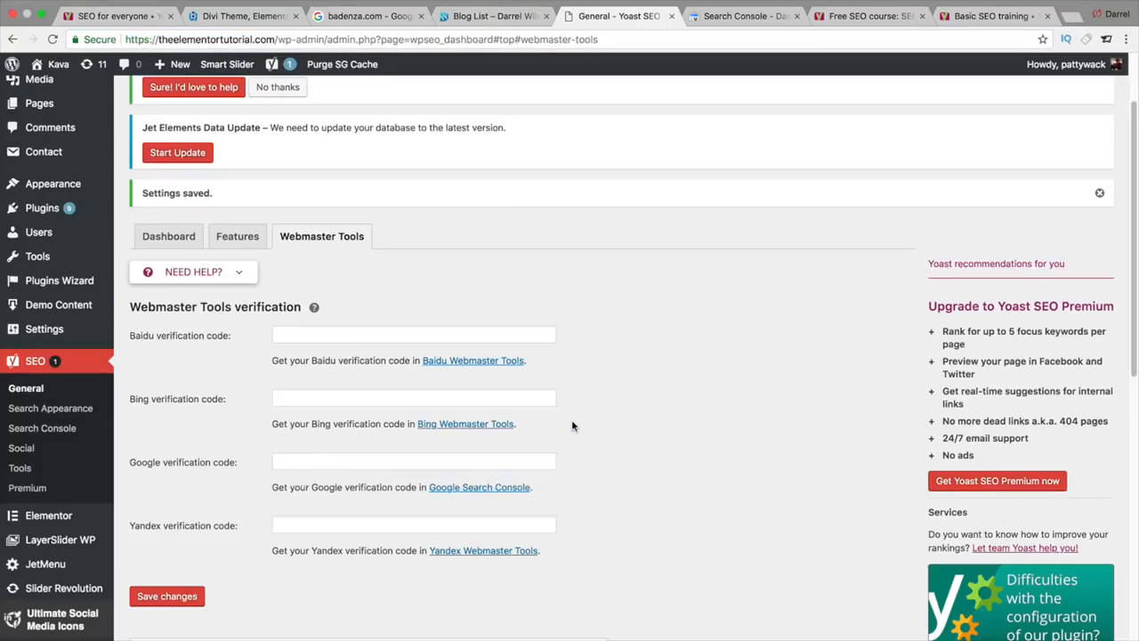
{"action": "left_click", "coordinate": [471, 495]}
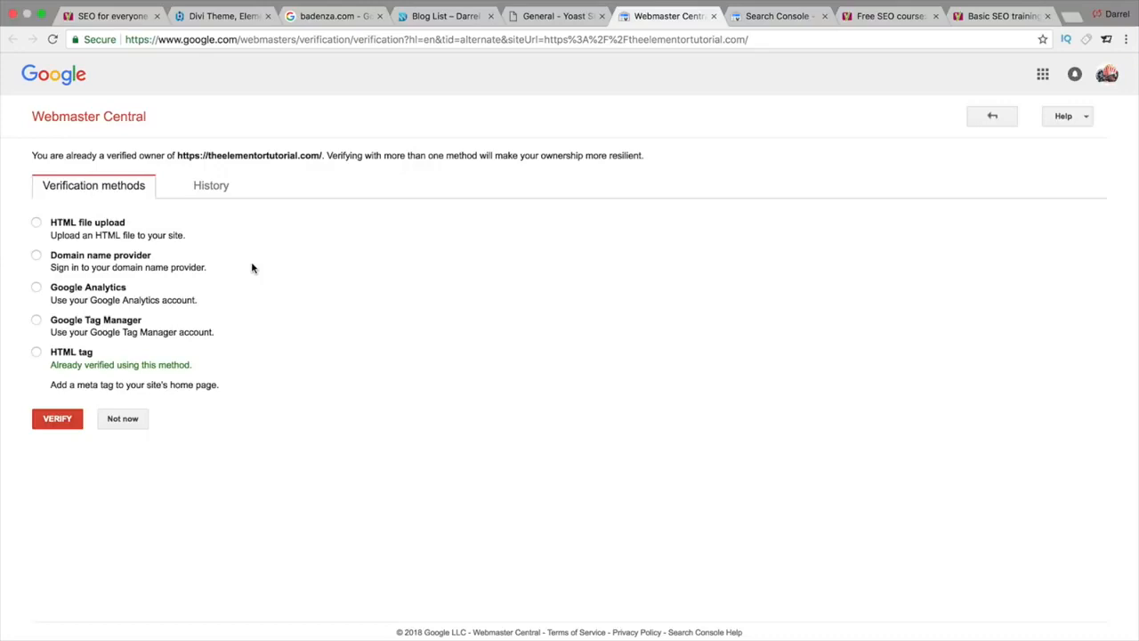
Step: Compare verification methods, choose HTML tag, and copy the google-site-verification meta tag
{"action": "left_click", "coordinate": [36, 257]}
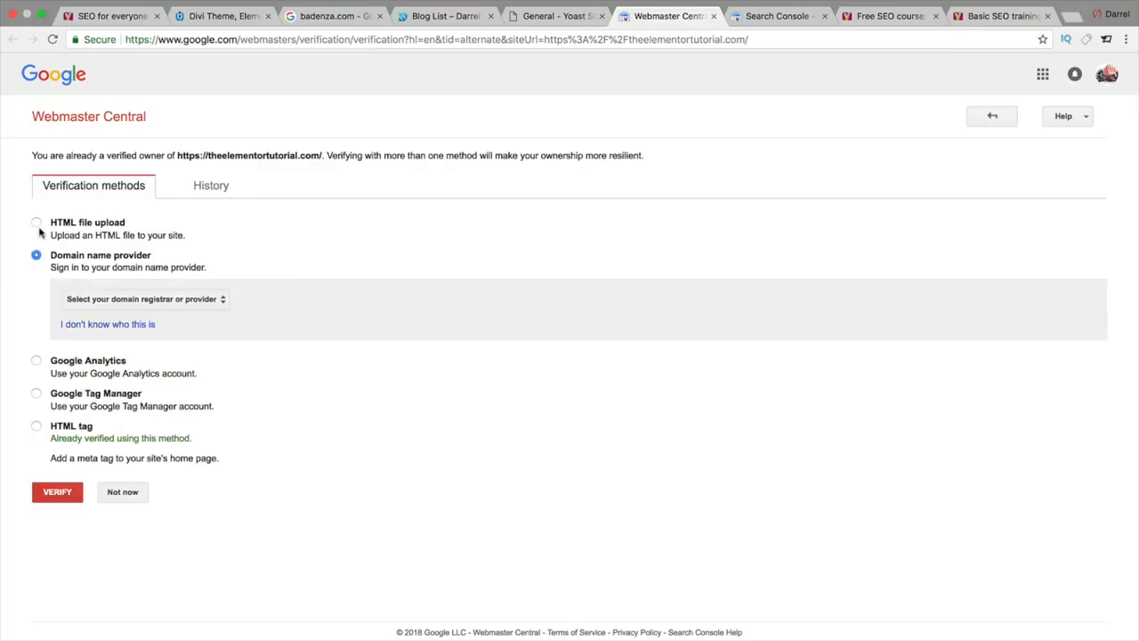
{"action": "left_click", "coordinate": [36, 223]}
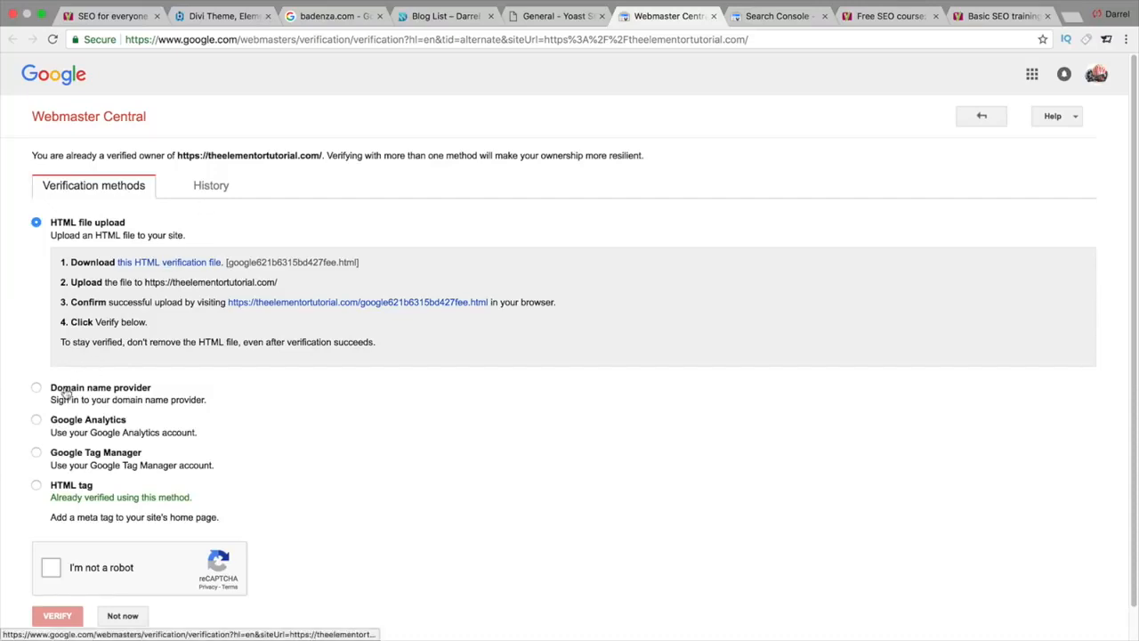
{"action": "left_click", "coordinate": [36, 389]}
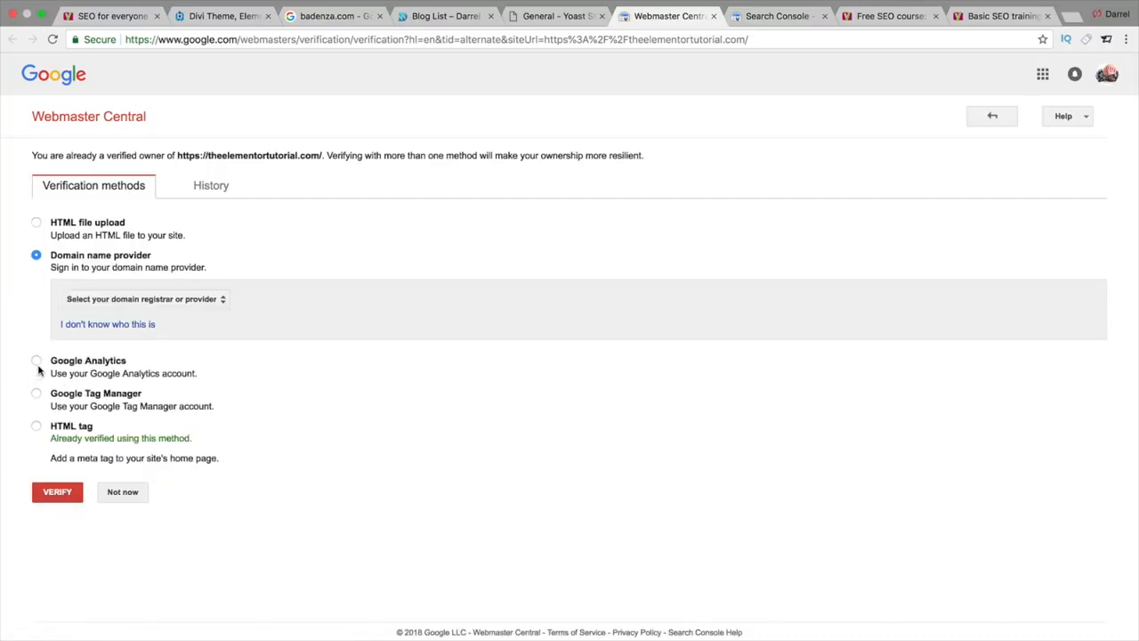
{"action": "left_click", "coordinate": [39, 394]}
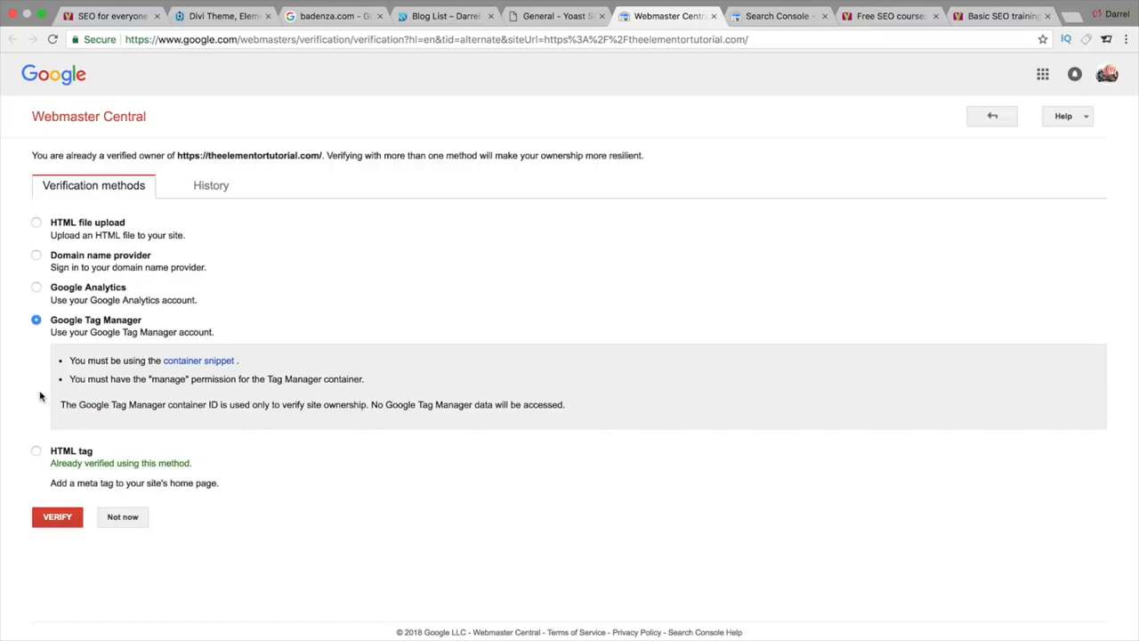
{"action": "left_click", "coordinate": [37, 450]}
{"action": "left_click", "coordinate": [327, 437]}
{"action": "right_click", "coordinate": [326, 436]}
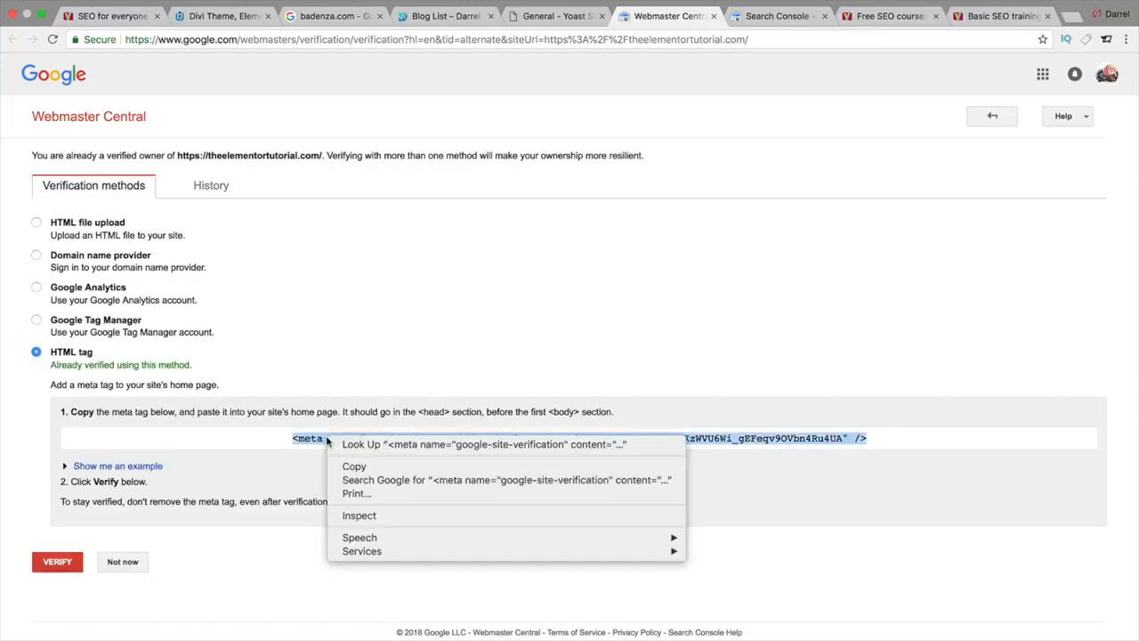
{"action": "left_click", "coordinate": [352, 468]}
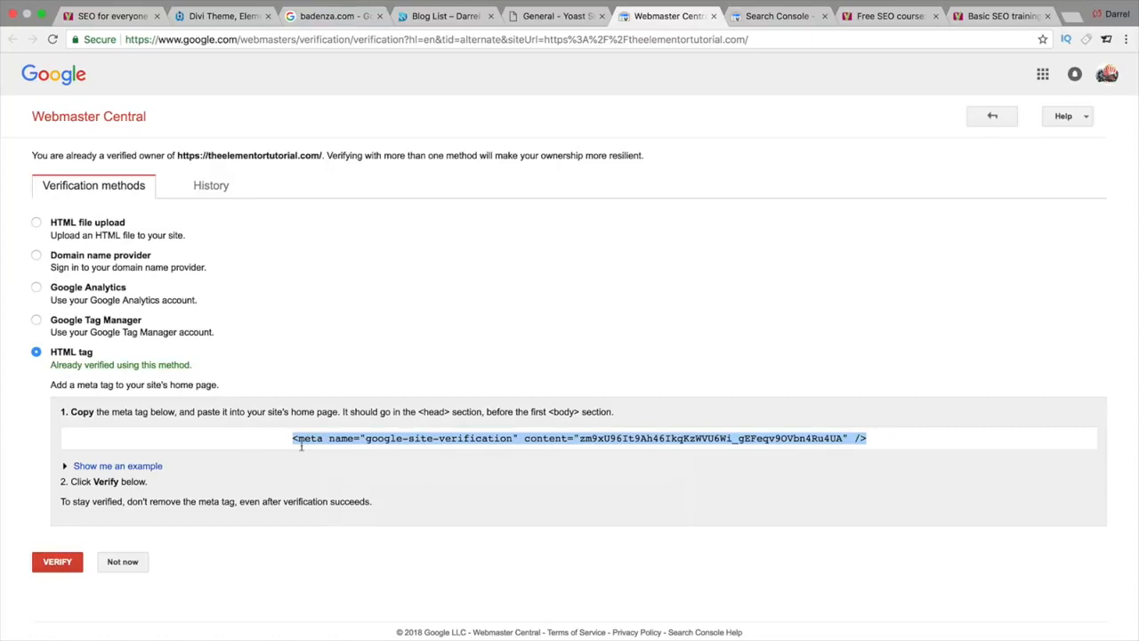
Step: Paste the meta tag into Yoast's Google verification code field and save
{"action": "left_click", "coordinate": [574, 24]}
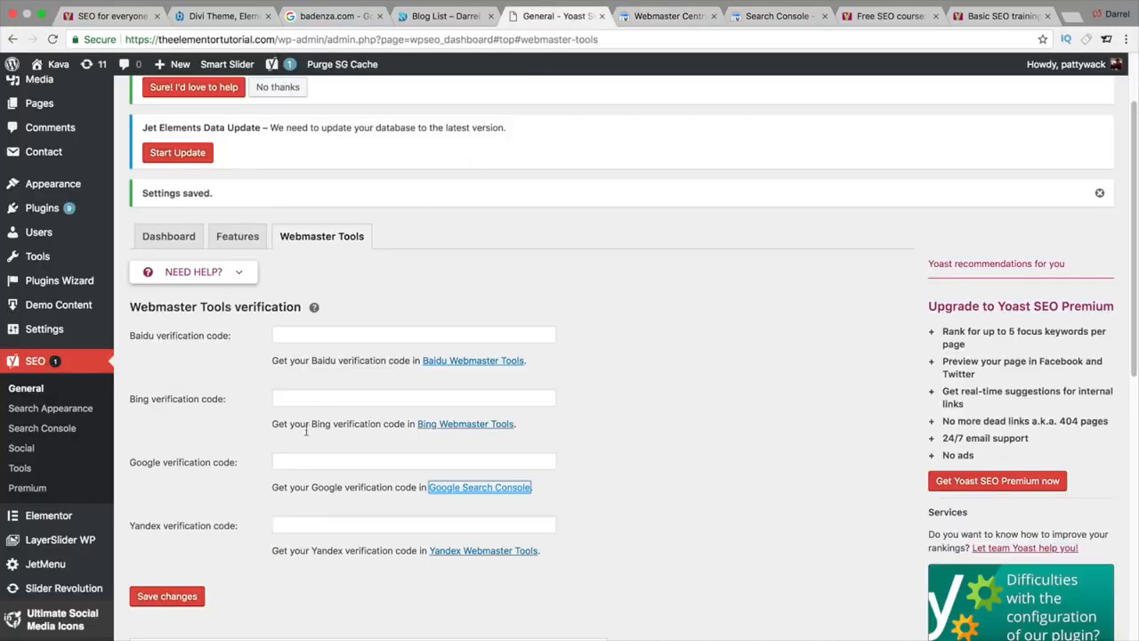
{"action": "left_click", "coordinate": [292, 462]}
{"action": "right_click", "coordinate": [293, 462]}
{"action": "left_click", "coordinate": [321, 532]}
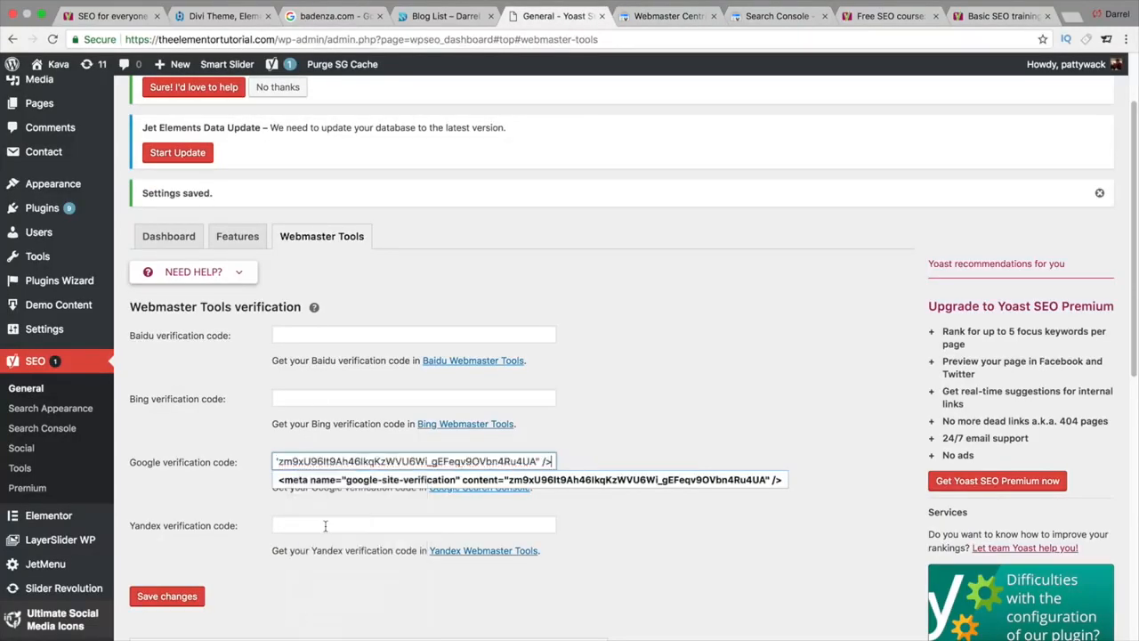
{"action": "left_click", "coordinate": [183, 596]}
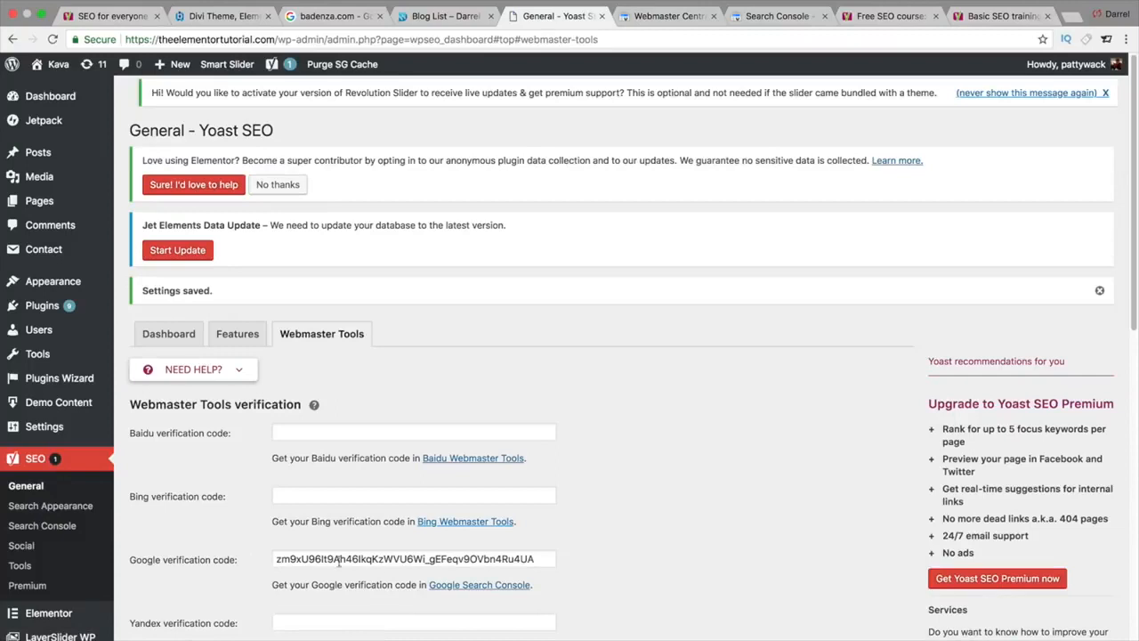
Step: Verify theelementortutorial.com ownership in Webmaster Central using the HTML tag method
{"action": "left_click", "coordinate": [656, 18]}
{"action": "left_click_drag", "start_coordinate": [887, 438], "coordinate": [820, 441]}
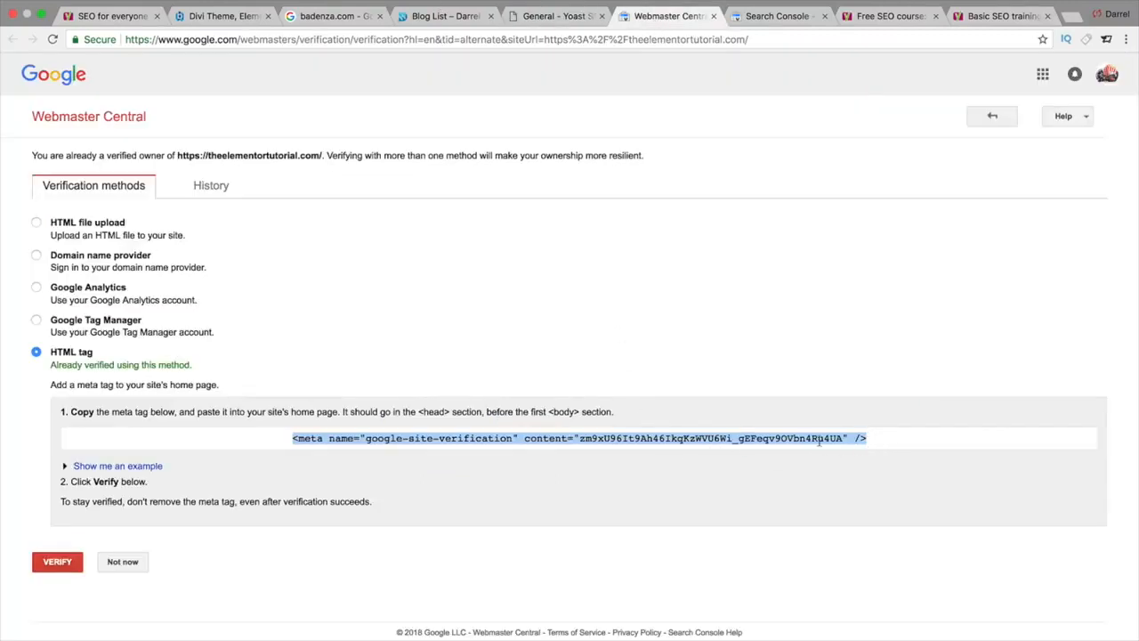
{"action": "left_click", "coordinate": [574, 439]}
{"action": "left_click_drag", "start_coordinate": [580, 438], "coordinate": [839, 434]}
{"action": "left_click", "coordinate": [58, 561]}
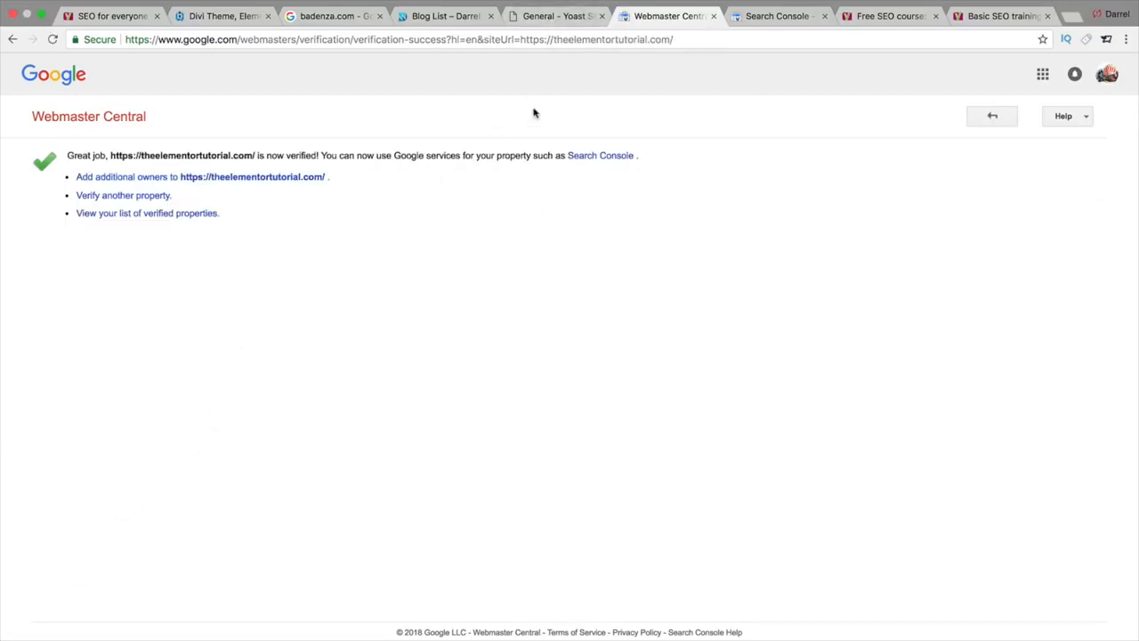
Step: Return to the Yoast SEO settings tab, down to the Webmaster Tools verification section
{"action": "left_click", "coordinate": [566, 16]}
{"action": "scroll", "coordinate": [572, 503], "scroll_direction": "down", "scroll_amount": 3}
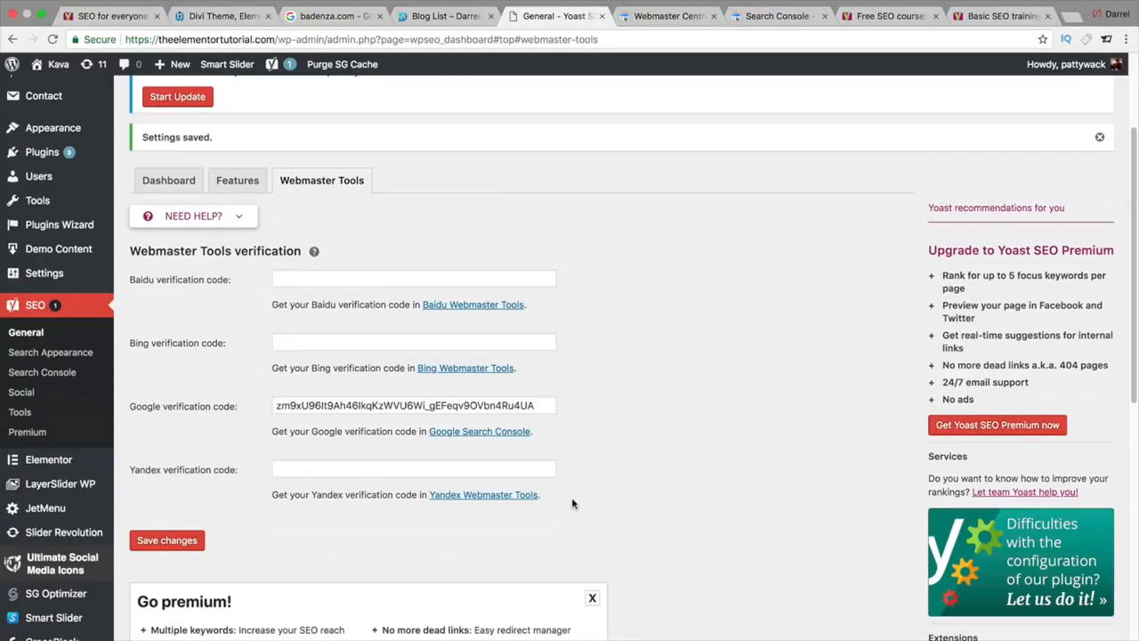
Step: Sign in to Bing Webmaster Tools with Facebook, then go back to the Yoast settings tab
{"action": "left_click", "coordinate": [440, 369]}
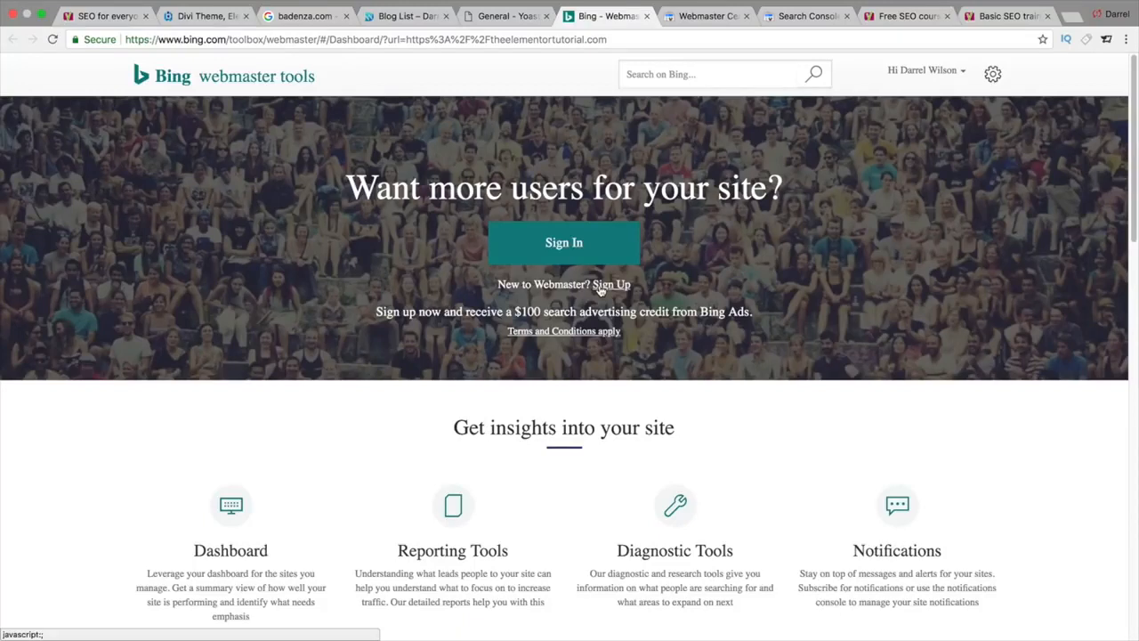
{"action": "left_click", "coordinate": [555, 247]}
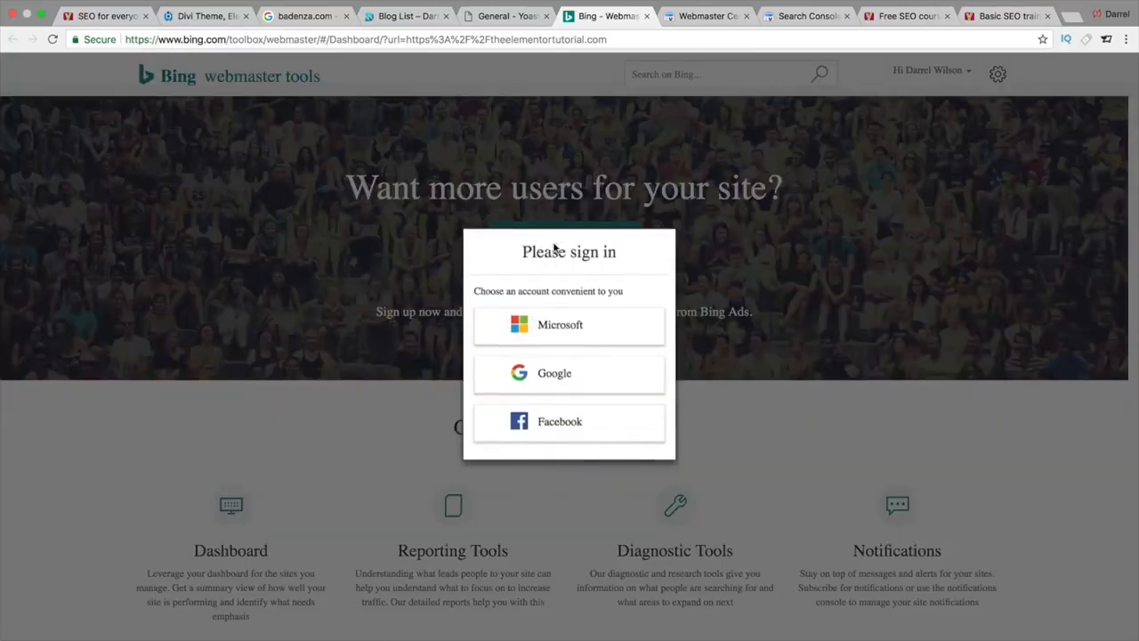
{"action": "left_click", "coordinate": [555, 424]}
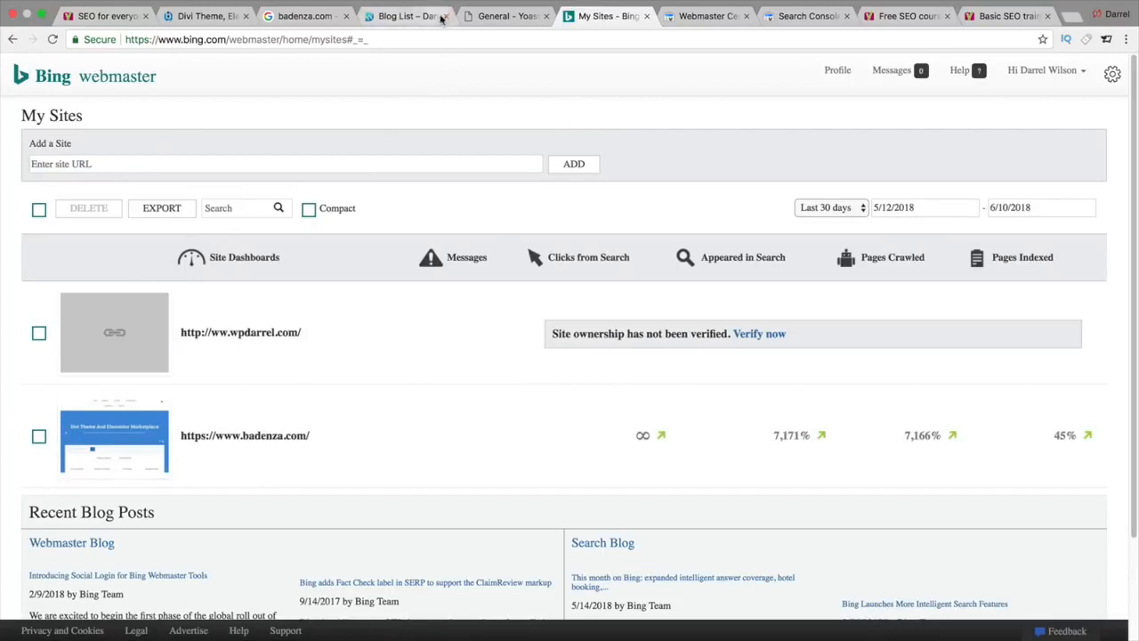
{"action": "left_click", "coordinate": [525, 18]}
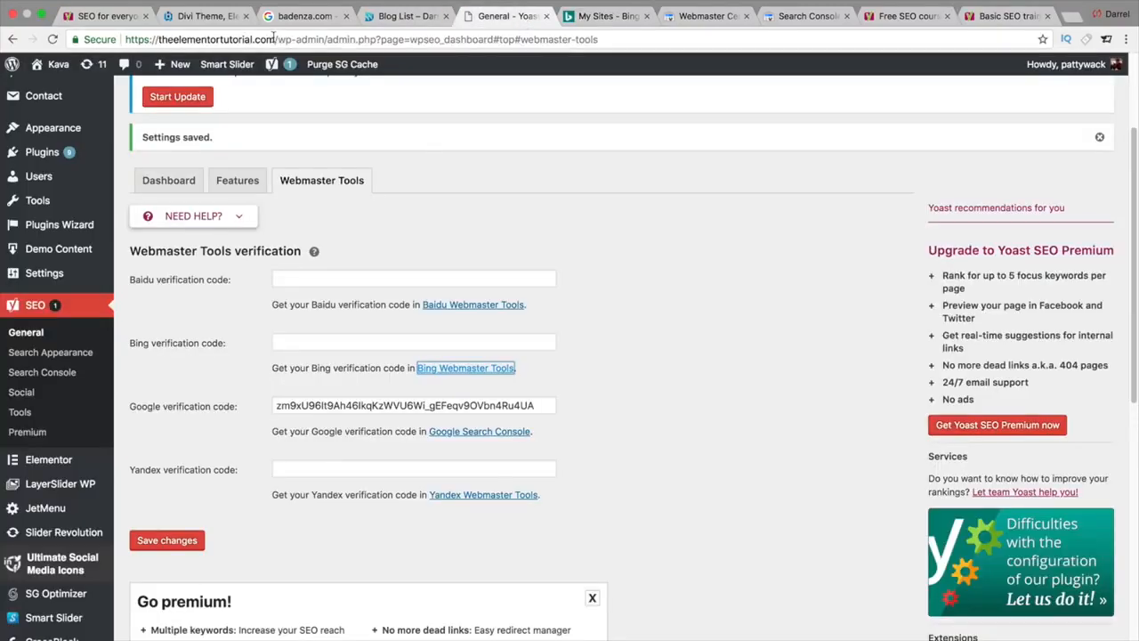
Step: Add the bare domain theelementortutorial.com as a new site in Bing Webmaster Tools
{"action": "left_click_drag", "start_coordinate": [274, 39], "coordinate": [157, 49]}
{"action": "right_click", "coordinate": [139, 49]}
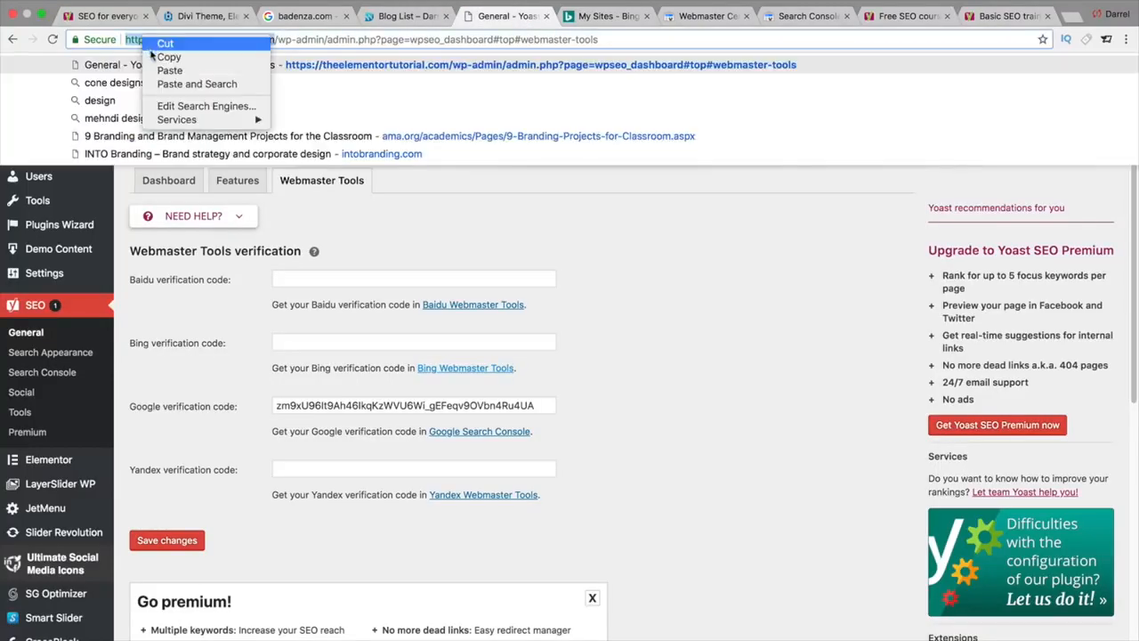
{"action": "left_click", "coordinate": [160, 53]}
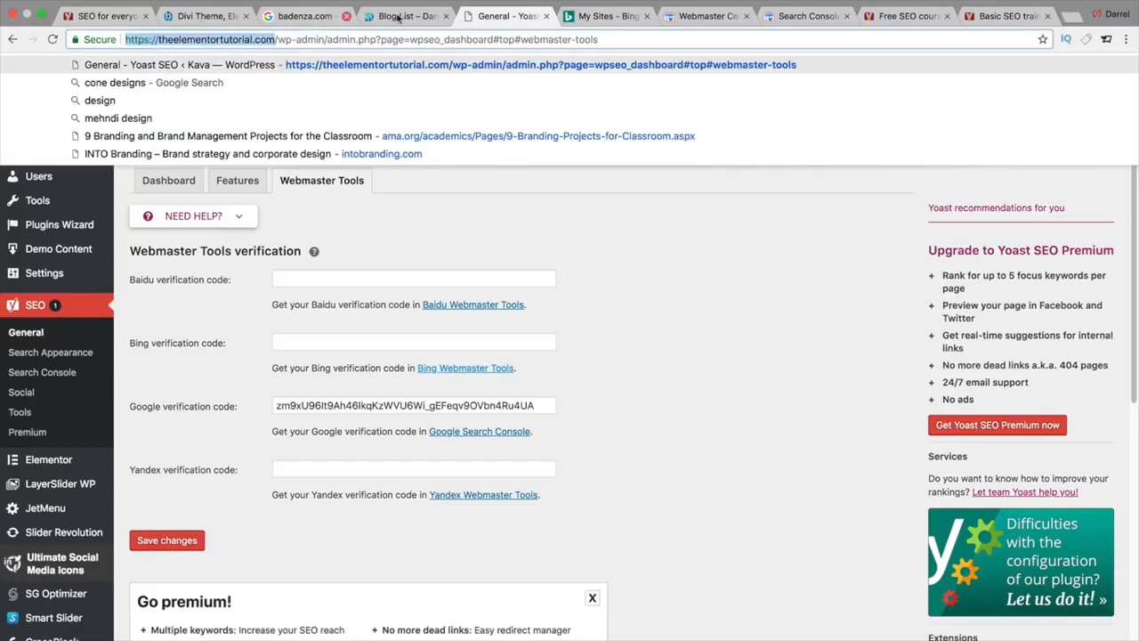
{"action": "left_click", "coordinate": [584, 17]}
{"action": "left_click", "coordinate": [327, 165]}
{"action": "right_click", "coordinate": [328, 166]}
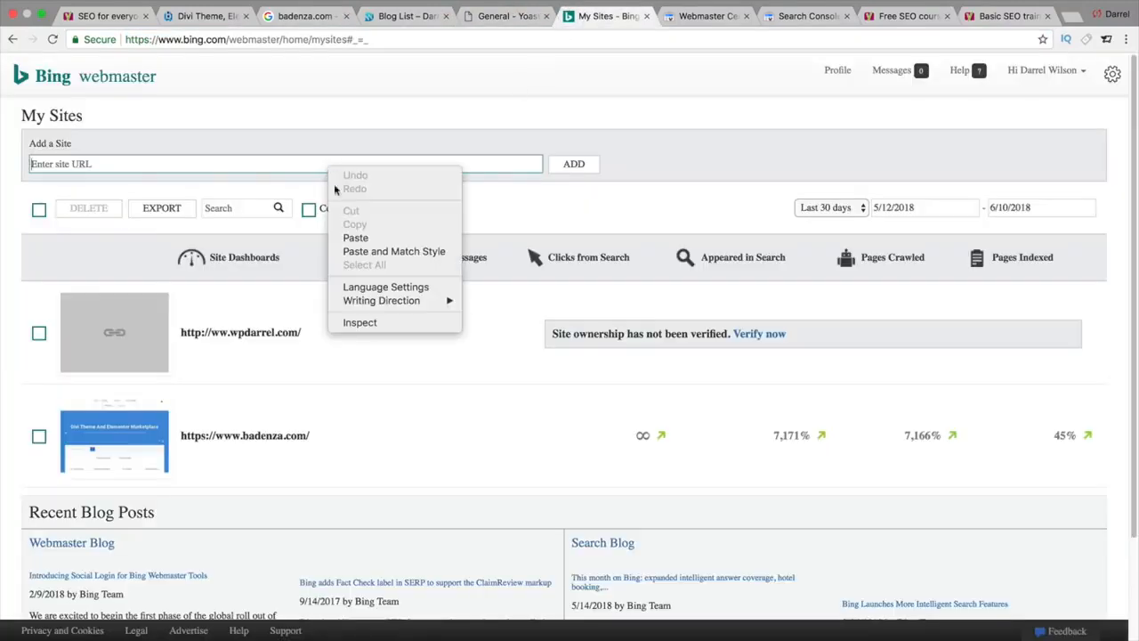
{"action": "left_click", "coordinate": [352, 237]}
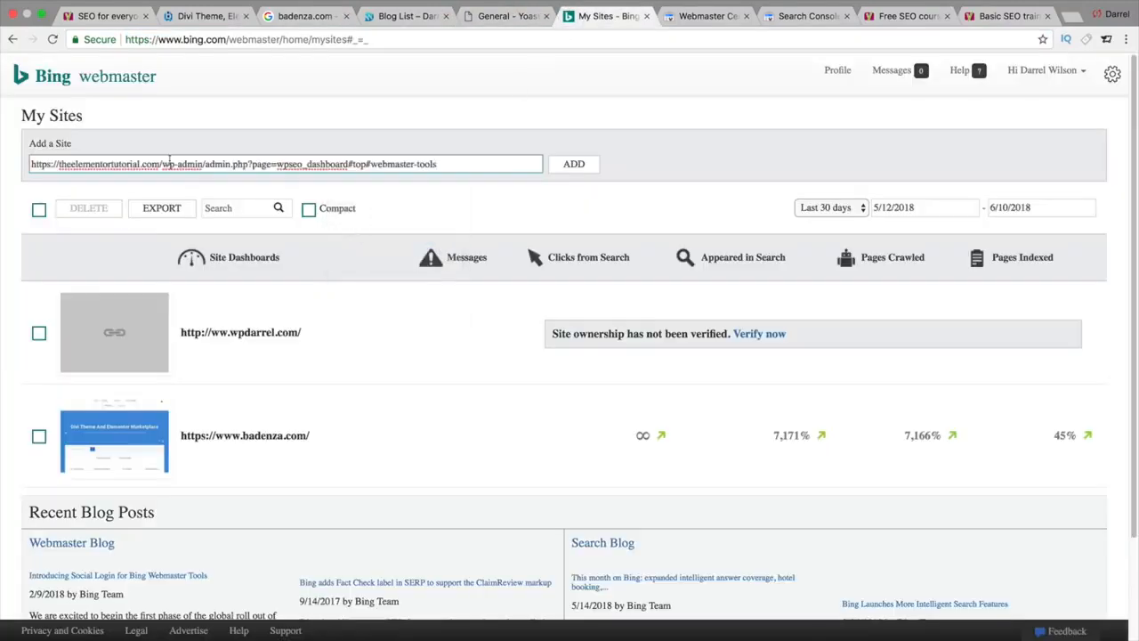
{"action": "left_click_drag", "start_coordinate": [161, 164], "coordinate": [493, 186]}
{"action": "key", "text": "BackSpace"}
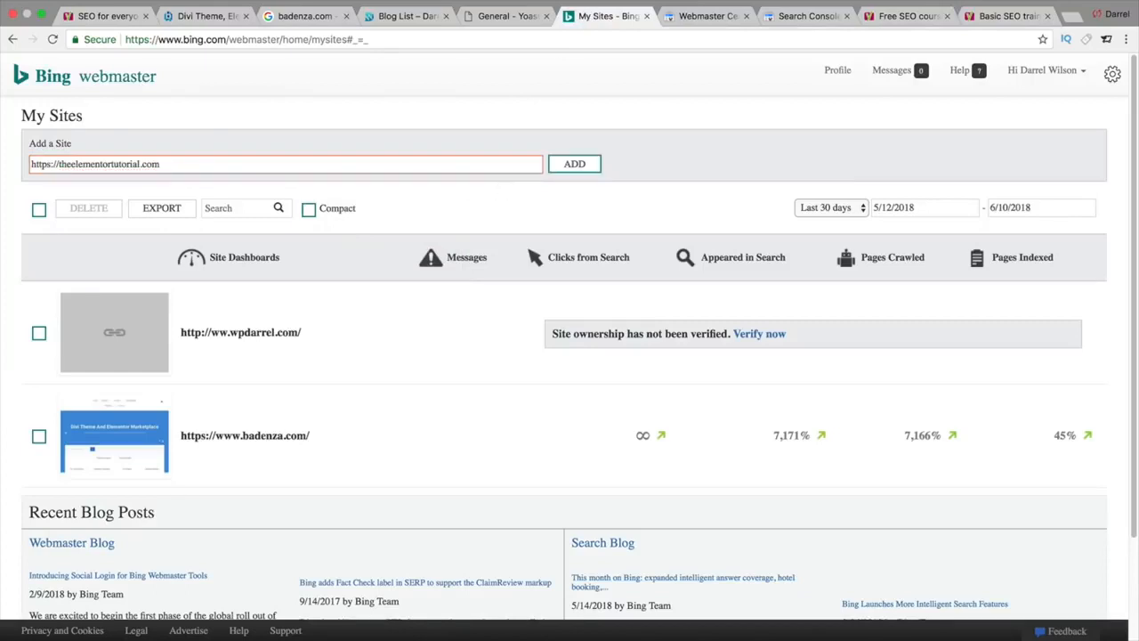
{"action": "left_click", "coordinate": [574, 165]}
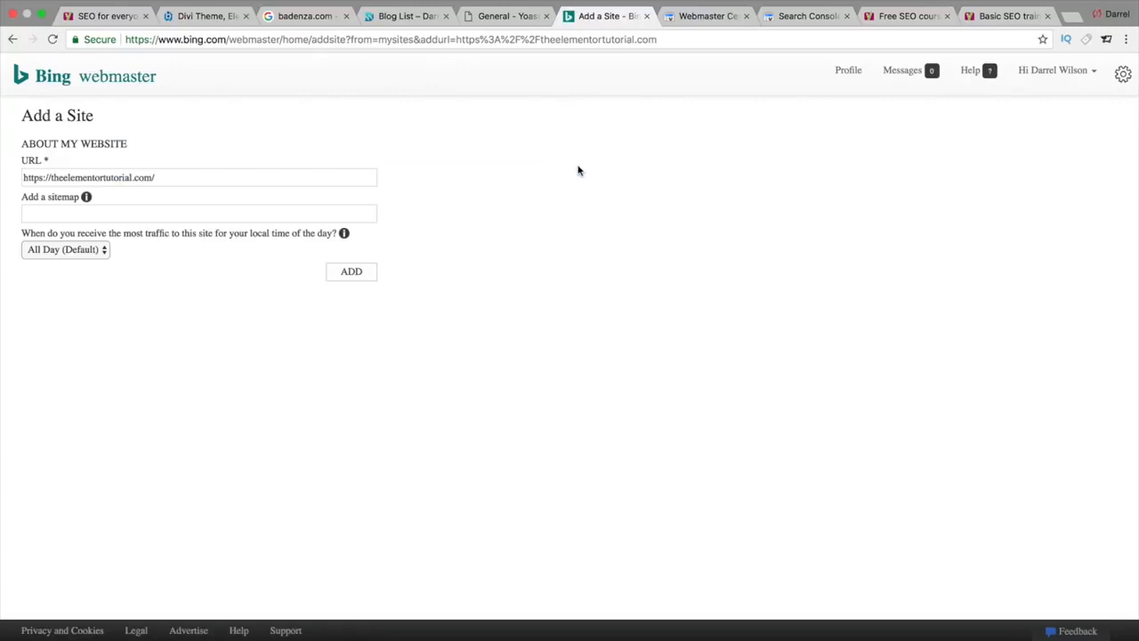
{"action": "left_click", "coordinate": [364, 274]}
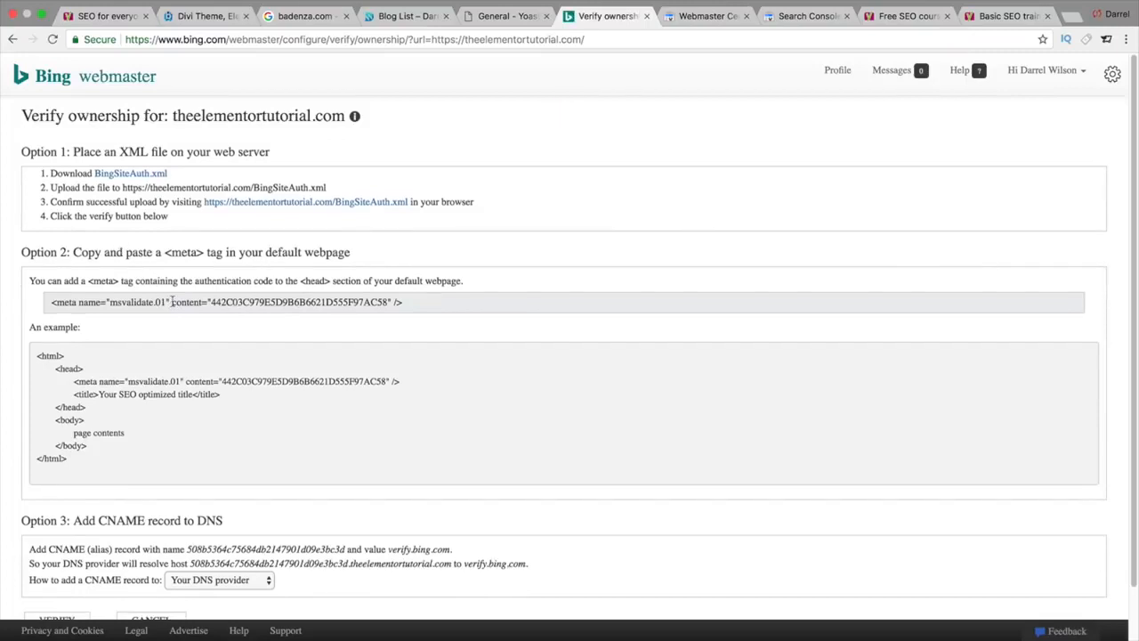
Step: Copy Bing's msvalidate.01 meta verification tag from the ownership options
{"action": "triple_click", "coordinate": [172, 301]}
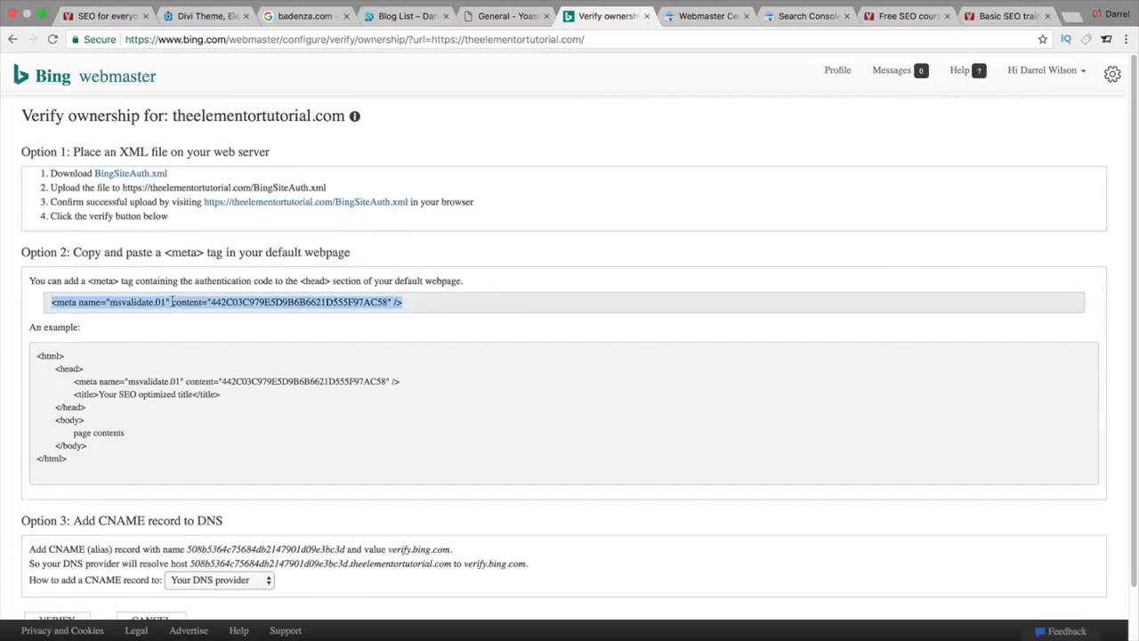
{"action": "right_click", "coordinate": [172, 302]}
{"action": "left_click", "coordinate": [193, 328]}
Step: Paste the Bing meta tag into Yoast's Bing verification code field and save changes
{"action": "left_click", "coordinate": [489, 16]}
{"action": "left_click", "coordinate": [357, 344]}
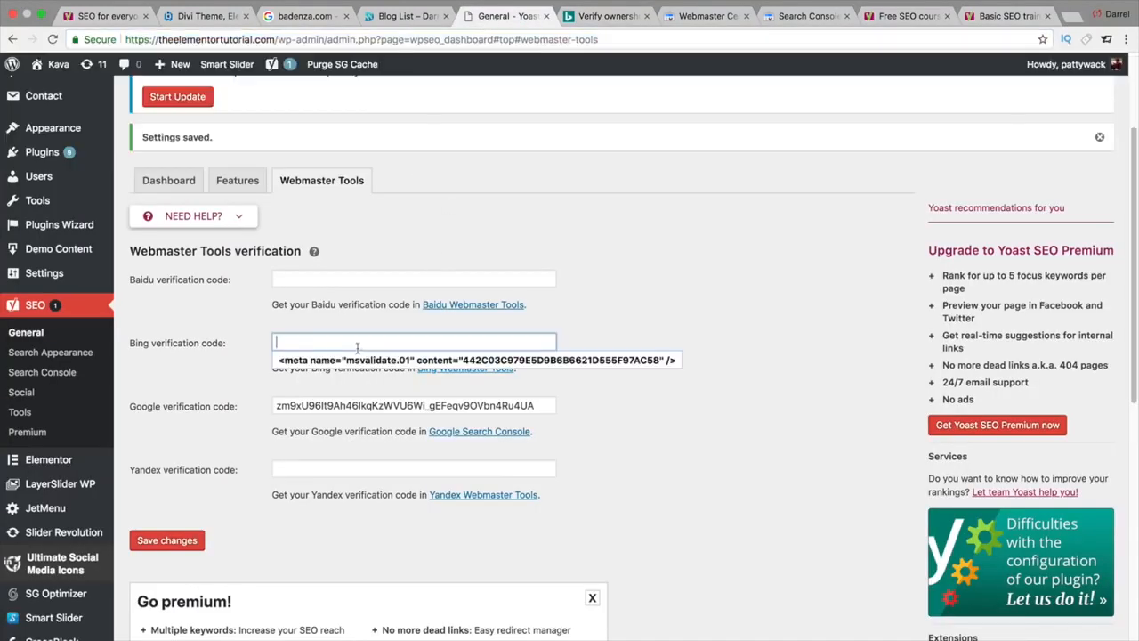
{"action": "right_click", "coordinate": [357, 347]}
{"action": "left_click", "coordinate": [382, 415]}
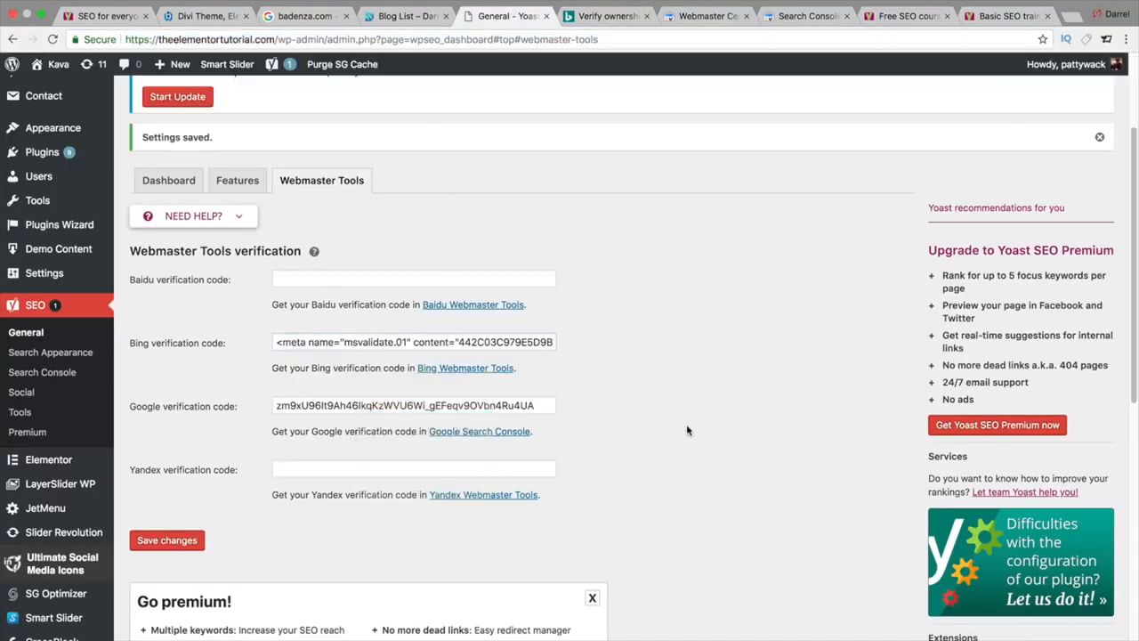
{"action": "left_click", "coordinate": [179, 541]}
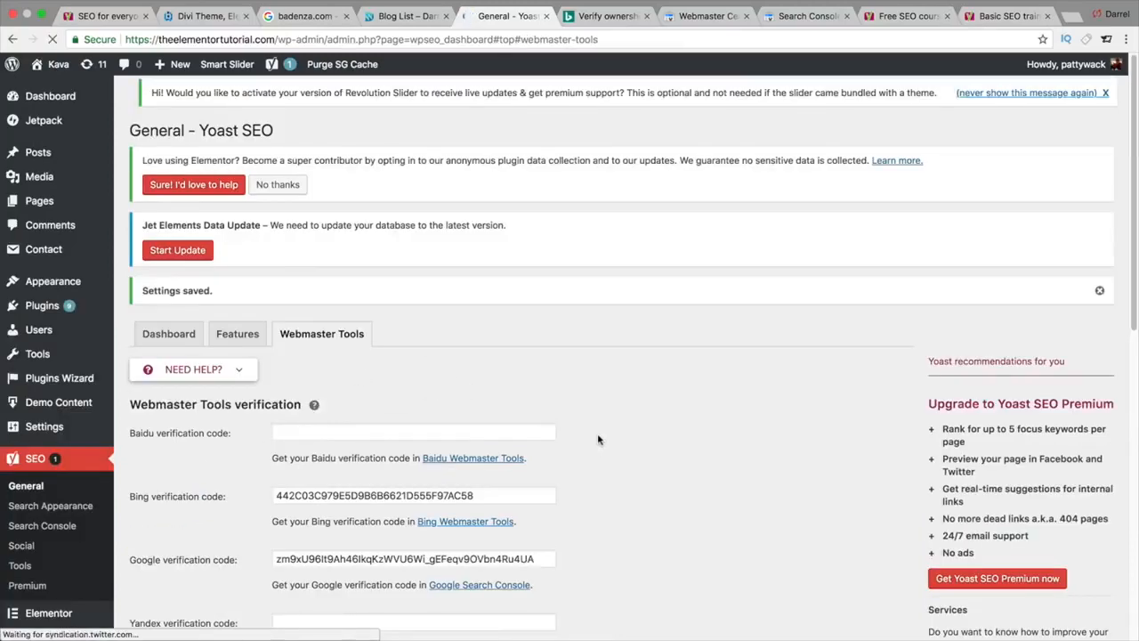
{"action": "scroll", "coordinate": [599, 439], "scroll_direction": "down", "scroll_amount": 1}
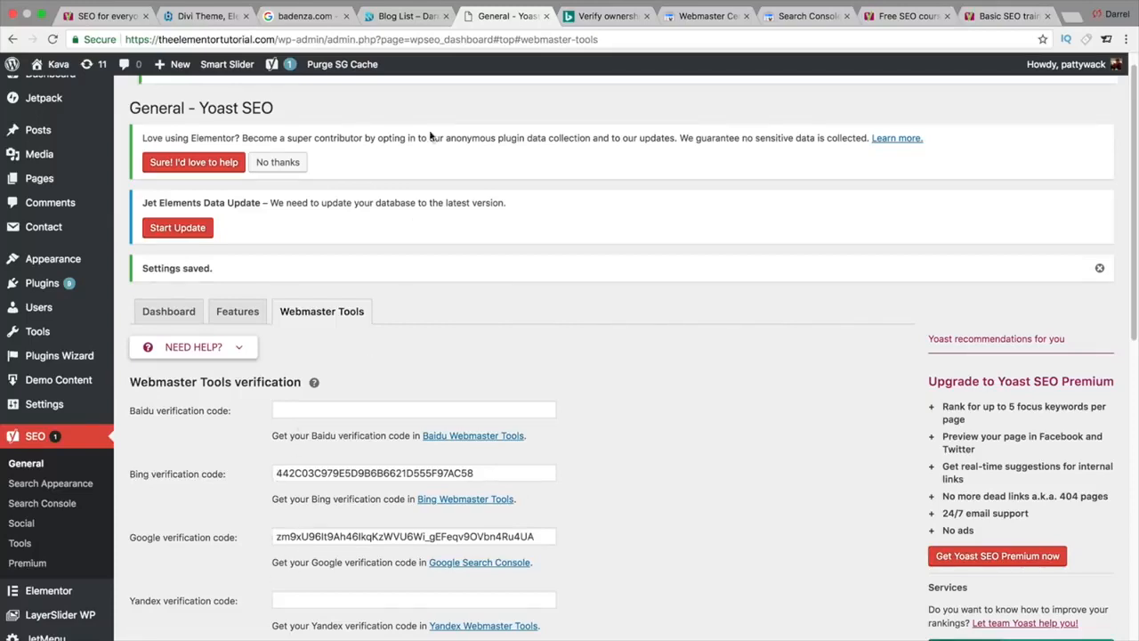
Step: Run Bing's site ownership verification, then return to the Yoast settings
{"action": "left_click", "coordinate": [562, 17]}
{"action": "scroll", "coordinate": [436, 369], "scroll_direction": "down", "scroll_amount": 2}
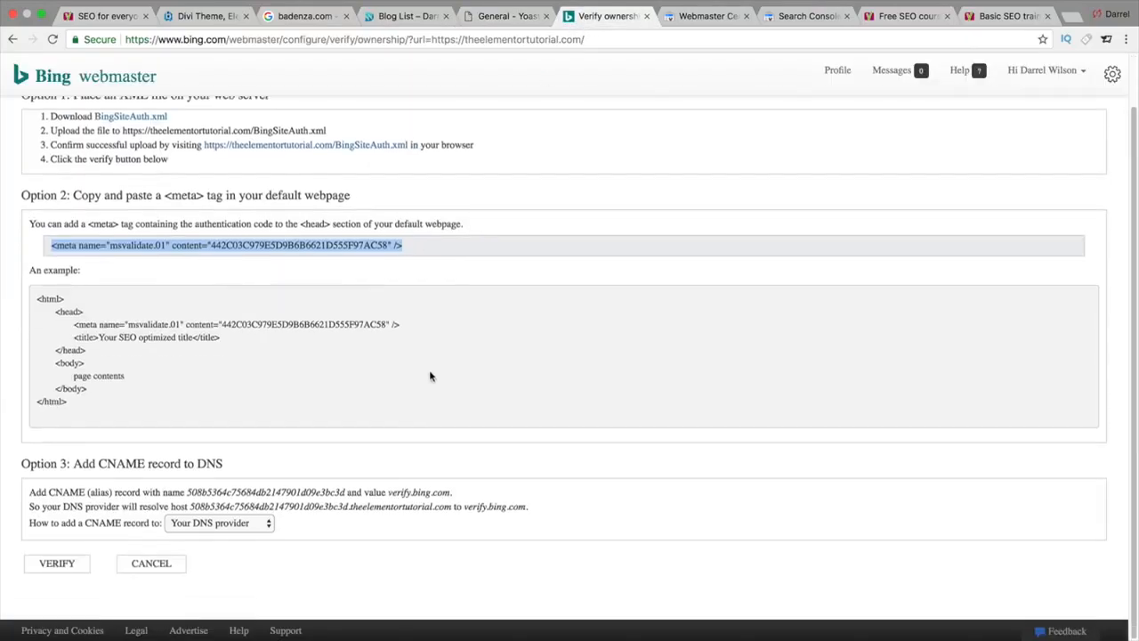
{"action": "left_click", "coordinate": [56, 563]}
{"action": "left_click", "coordinate": [507, 16]}
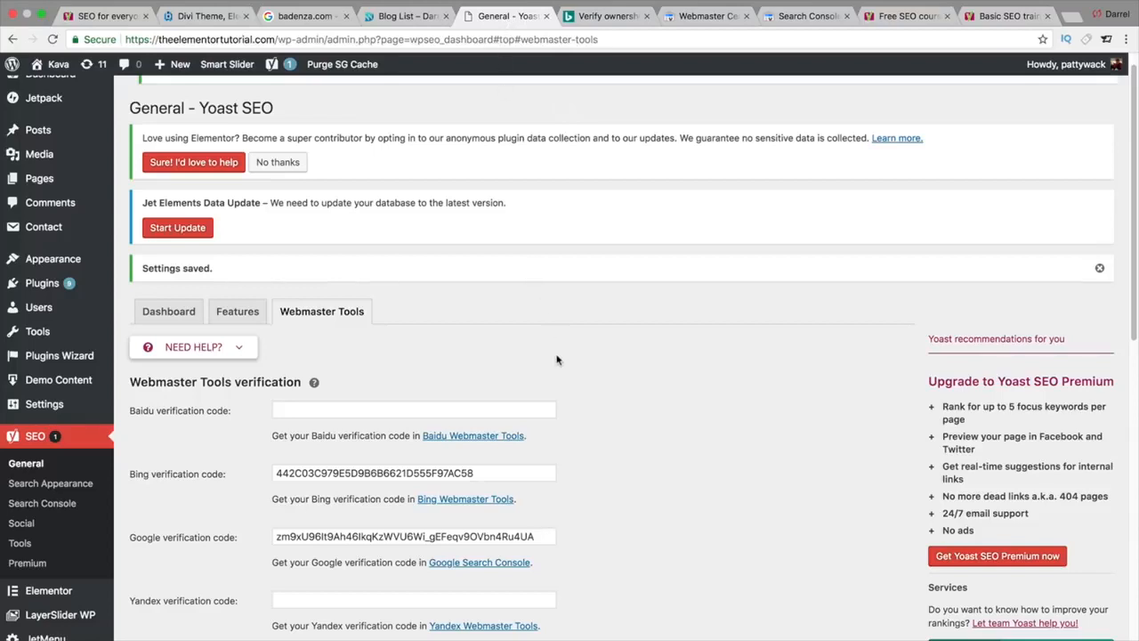
Step: Save Yoast's Webmaster Tools settings again with both Bing and Google codes filled in
{"action": "scroll", "coordinate": [557, 359], "scroll_direction": "down", "scroll_amount": 3}
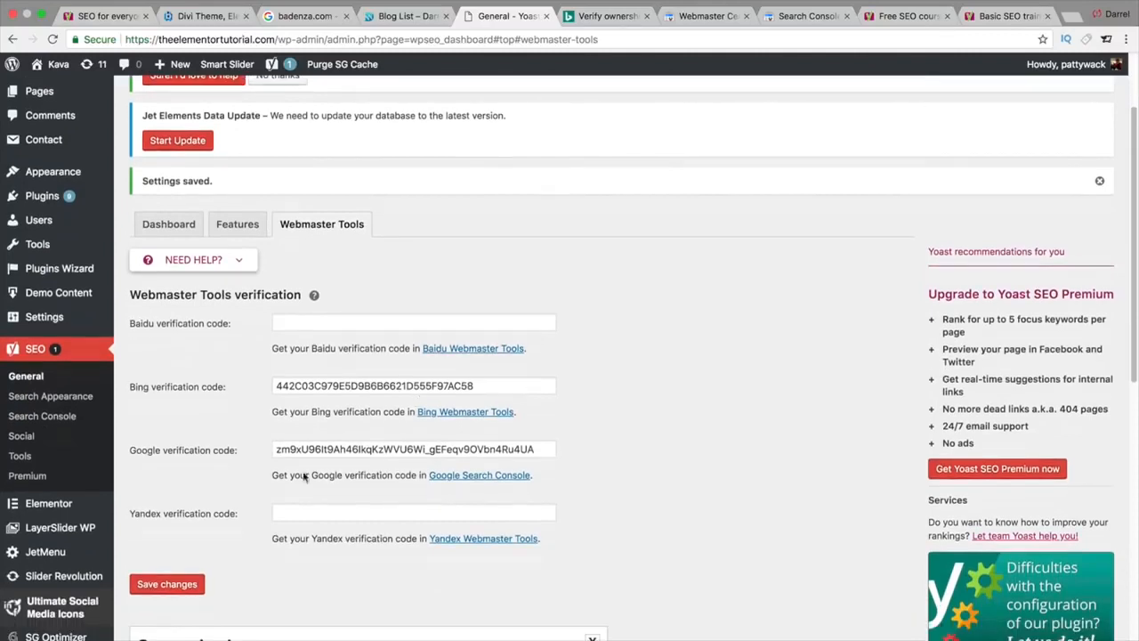
{"action": "left_click", "coordinate": [186, 583]}
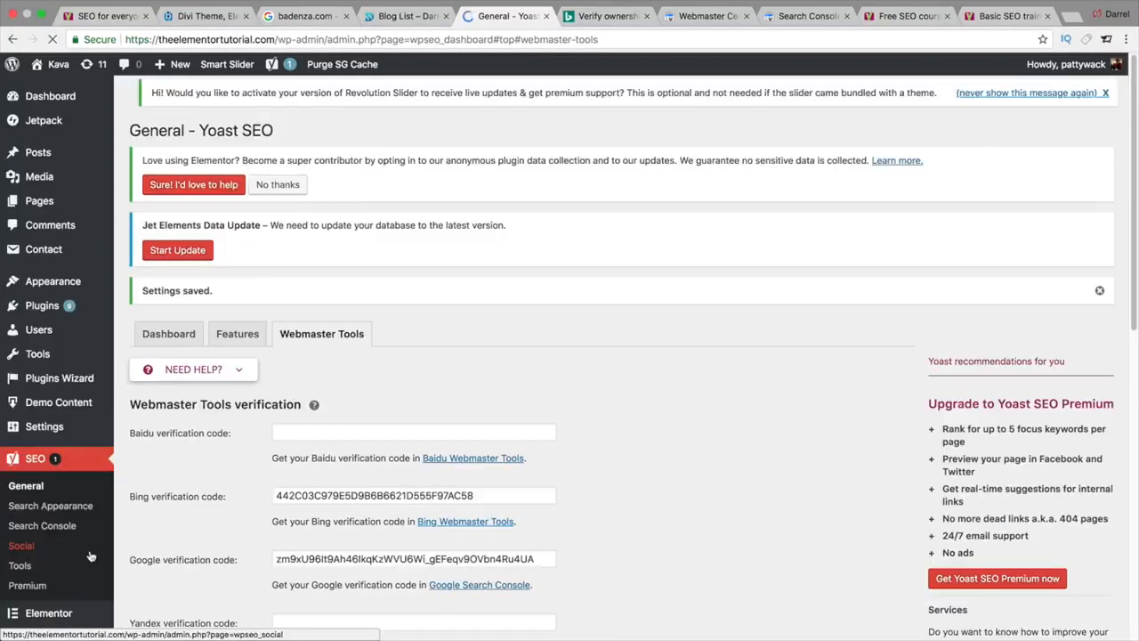
Step: Open SEO > Search Appearance and keep | as the title separator
{"action": "left_click", "coordinate": [47, 507]}
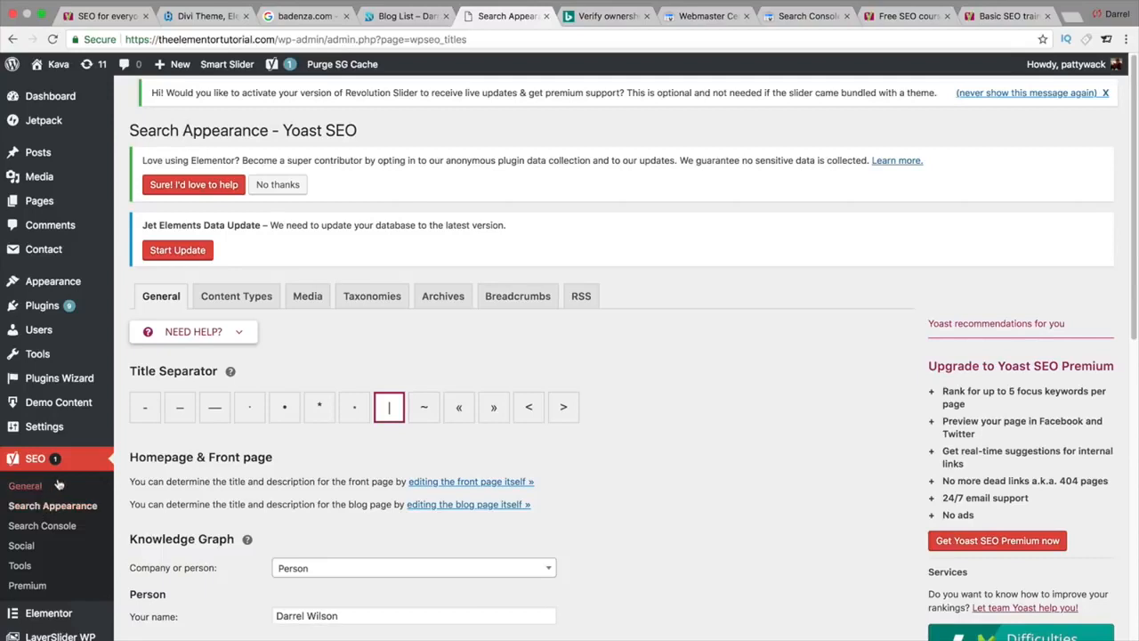
{"action": "scroll", "coordinate": [98, 480], "scroll_direction": "down", "scroll_amount": 1}
{"action": "scroll", "coordinate": [352, 419], "scroll_direction": "down", "scroll_amount": 1}
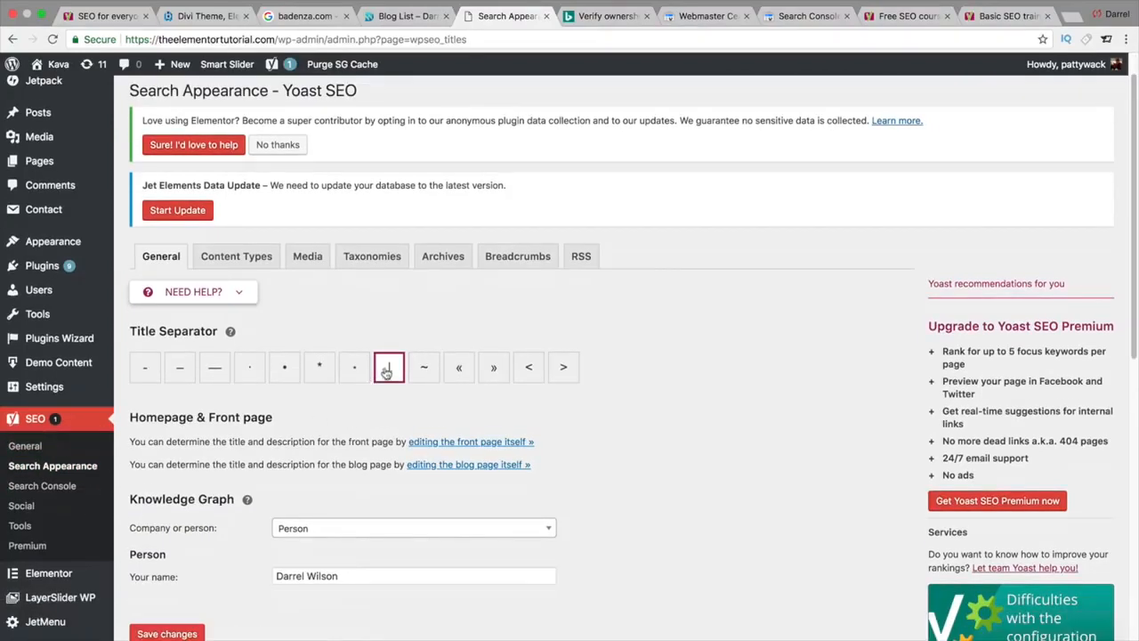
{"action": "left_click", "coordinate": [392, 376]}
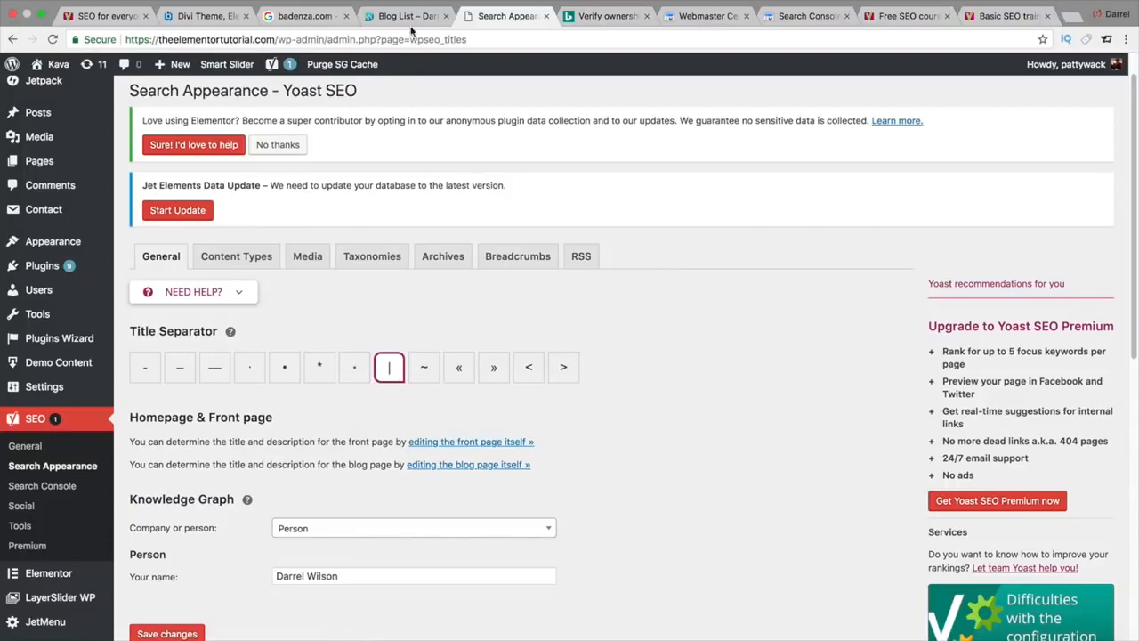
{"action": "left_click", "coordinate": [305, 16]}
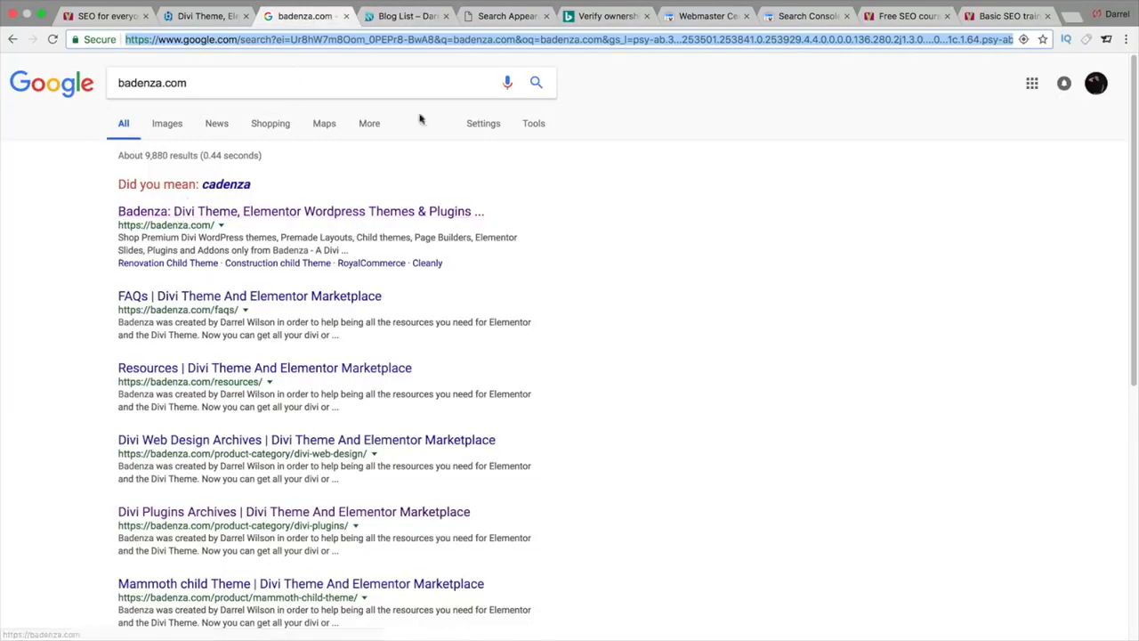
{"action": "left_click", "coordinate": [488, 17]}
{"action": "scroll", "coordinate": [529, 407], "scroll_direction": "down", "scroll_amount": 1}
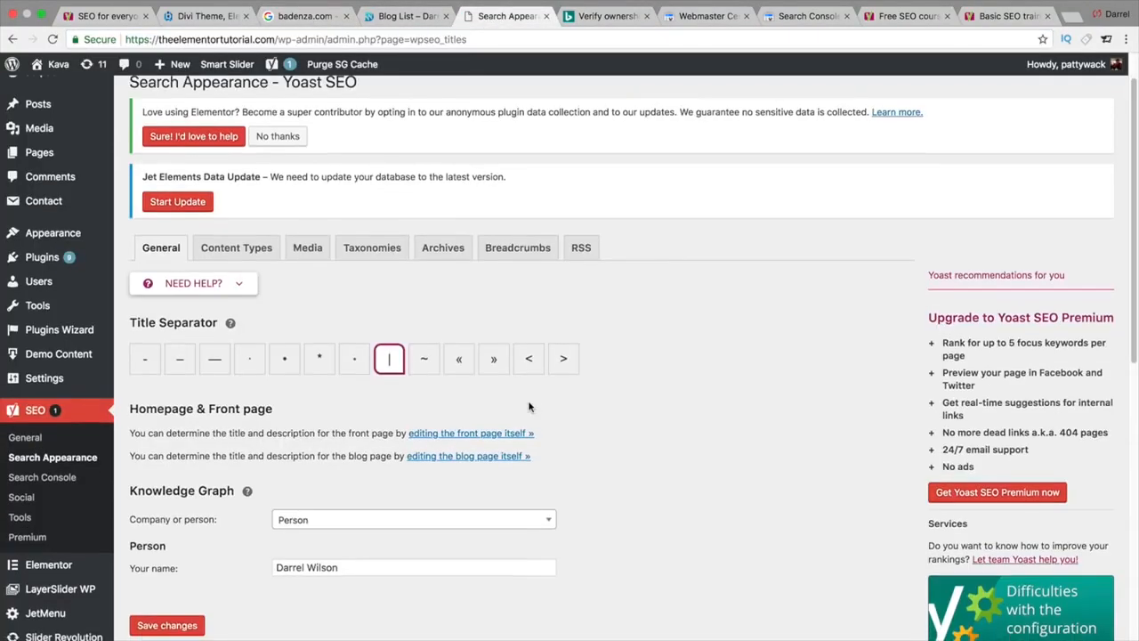
Step: On Content Types, trim the Posts title template to %%title%%%%sep%% %%sitename%% and open the help panel
{"action": "left_click", "coordinate": [253, 249]}
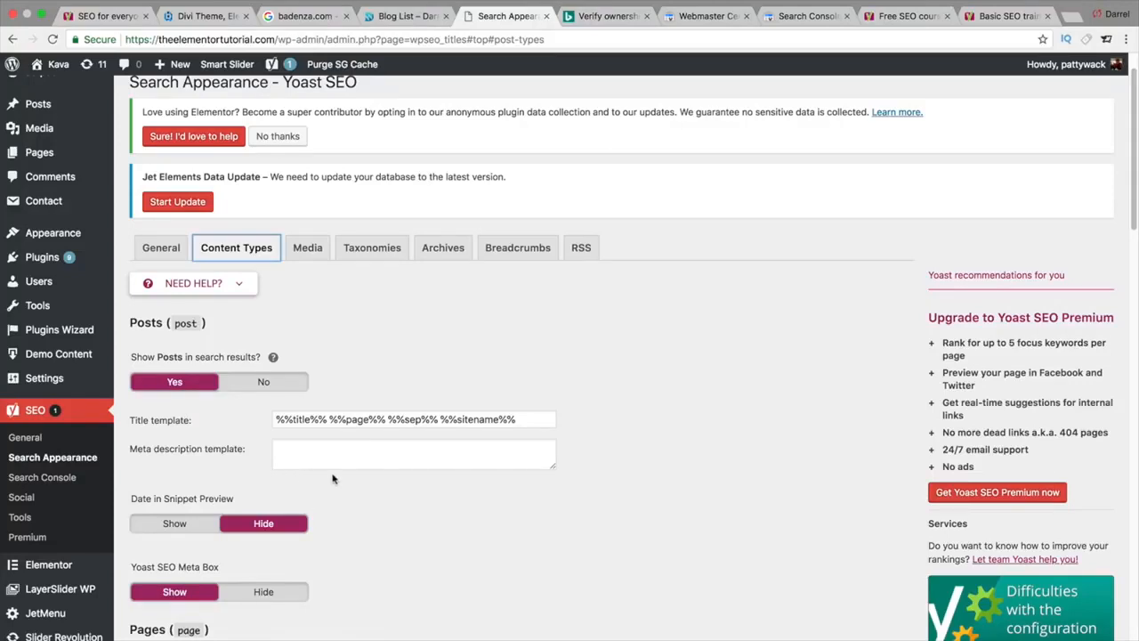
{"action": "left_click_drag", "start_coordinate": [330, 419], "coordinate": [383, 415]}
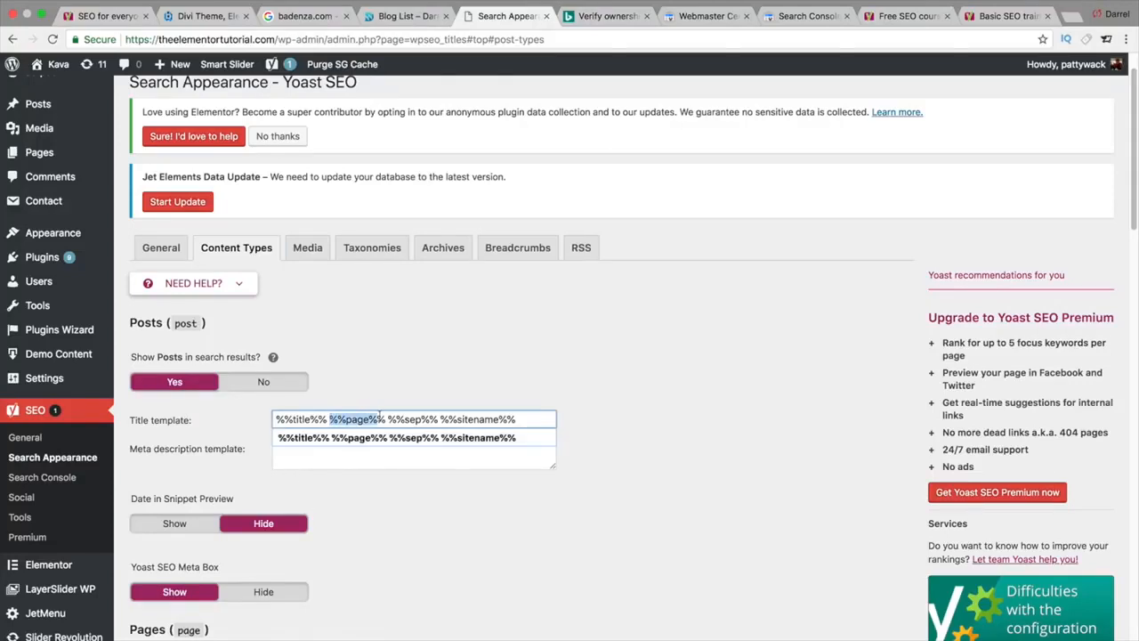
{"action": "key", "text": "BackSpace"}
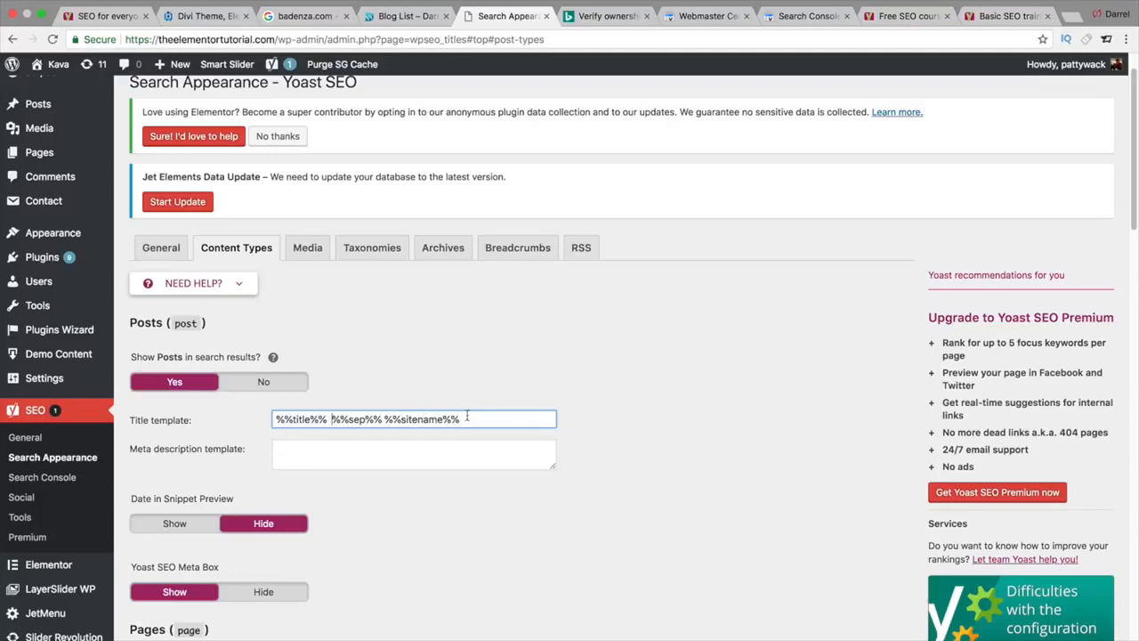
{"action": "key", "text": "BackSpace"}
{"action": "key", "text": "Delete"}
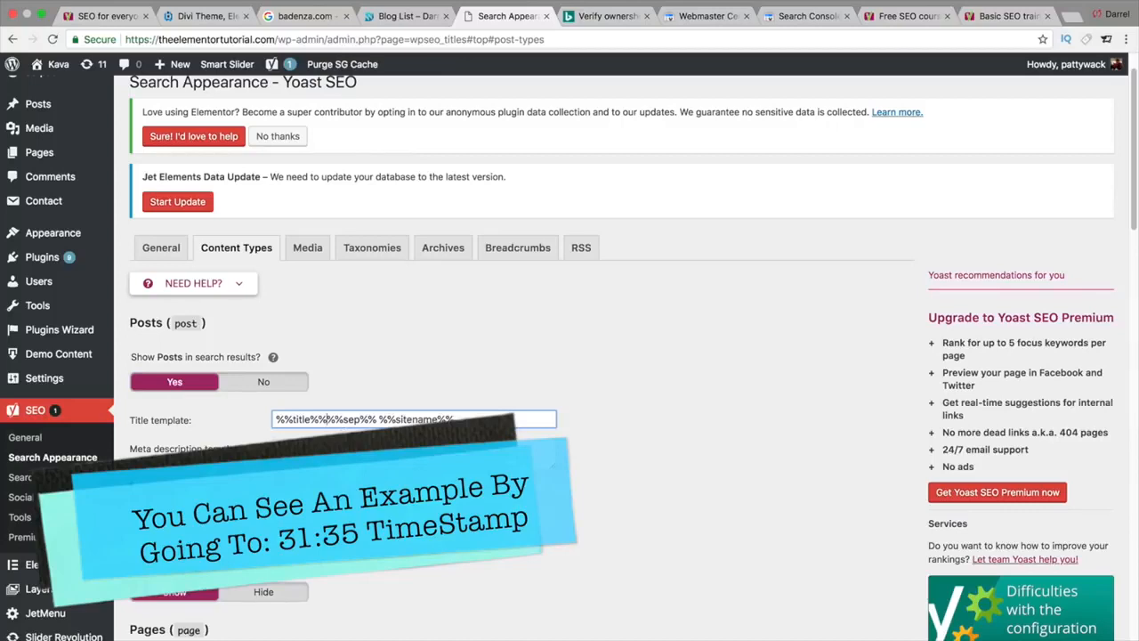
{"action": "left_click", "coordinate": [377, 451]}
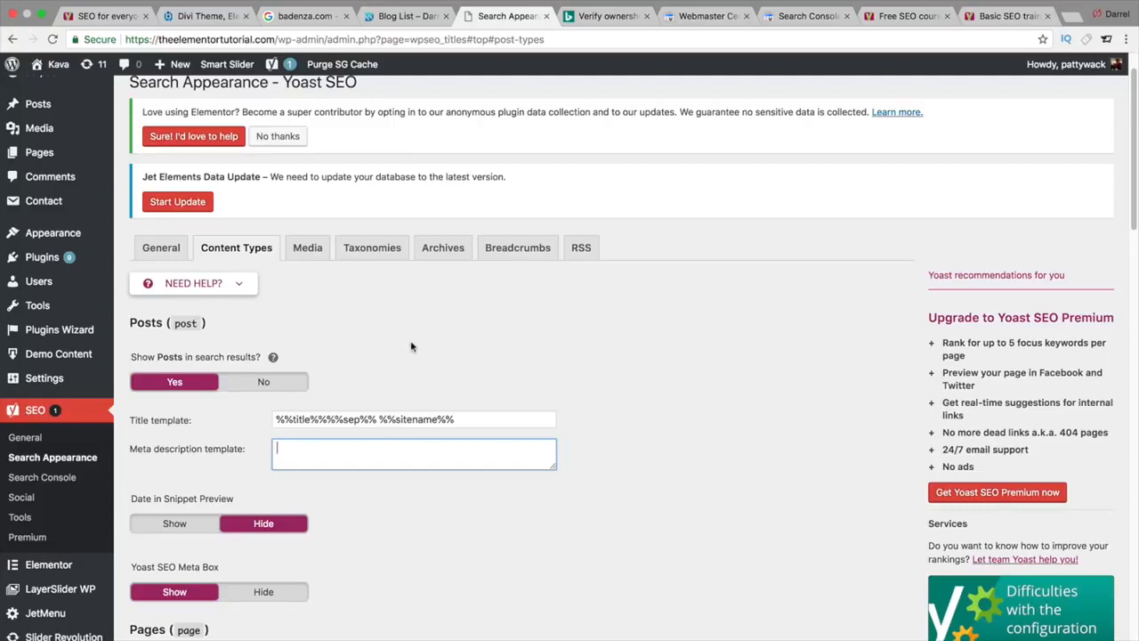
{"action": "left_click", "coordinate": [236, 285]}
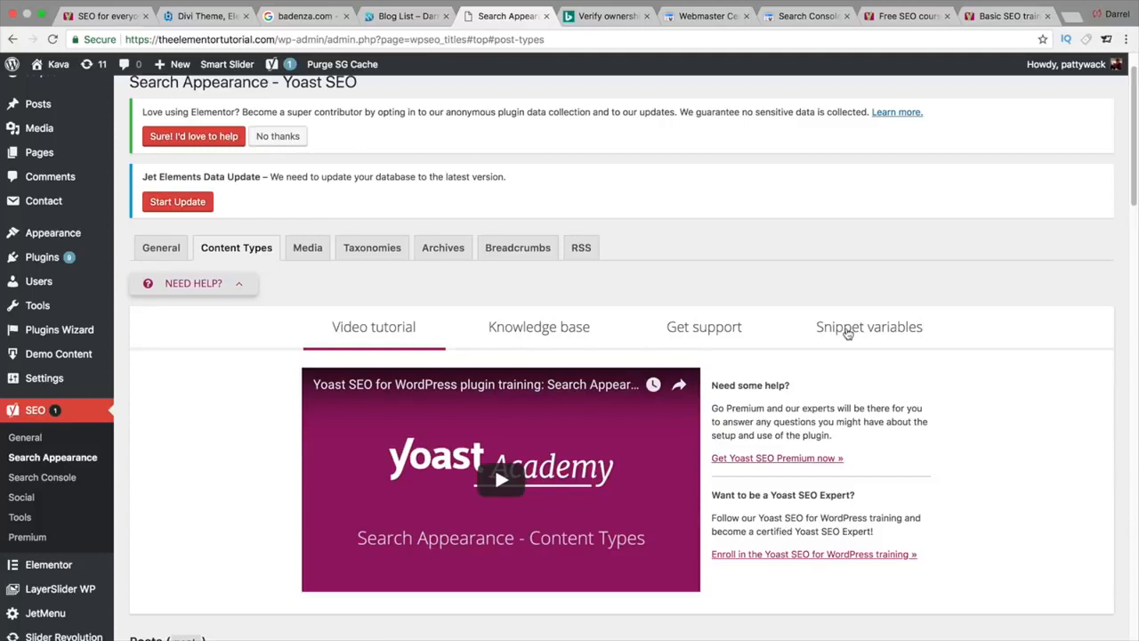
Step: Copy %%excerpt%% from the help panel's Snippet variables list, then close the help panel
{"action": "left_click", "coordinate": [847, 332]}
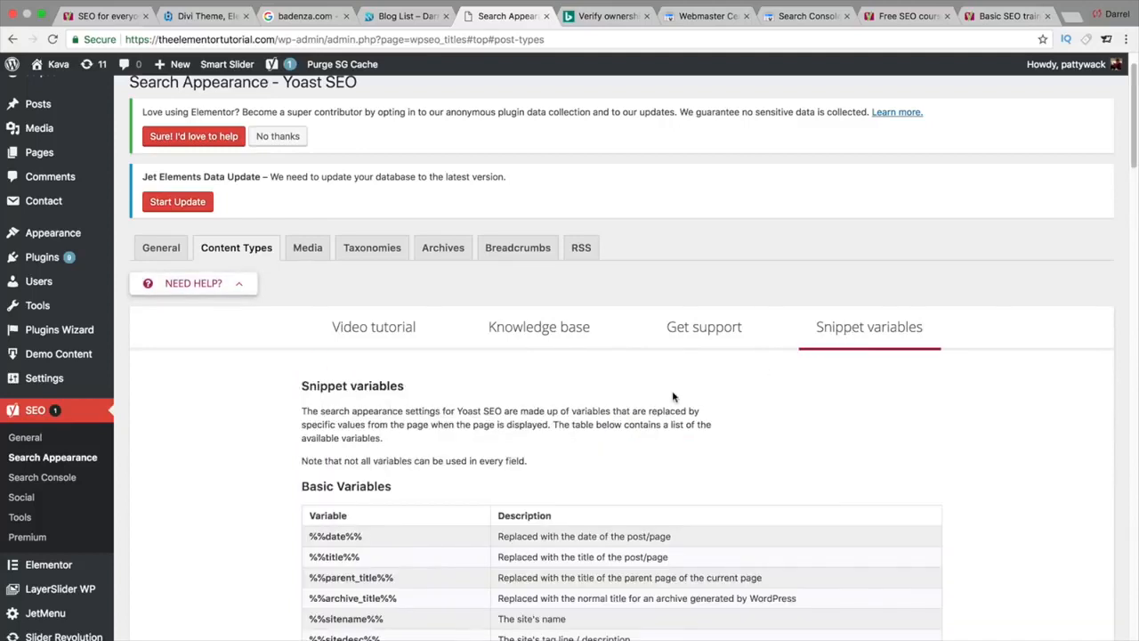
{"action": "scroll", "coordinate": [671, 396], "scroll_direction": "down", "scroll_amount": 3}
{"action": "scroll", "coordinate": [669, 402], "scroll_direction": "down", "scroll_amount": 3}
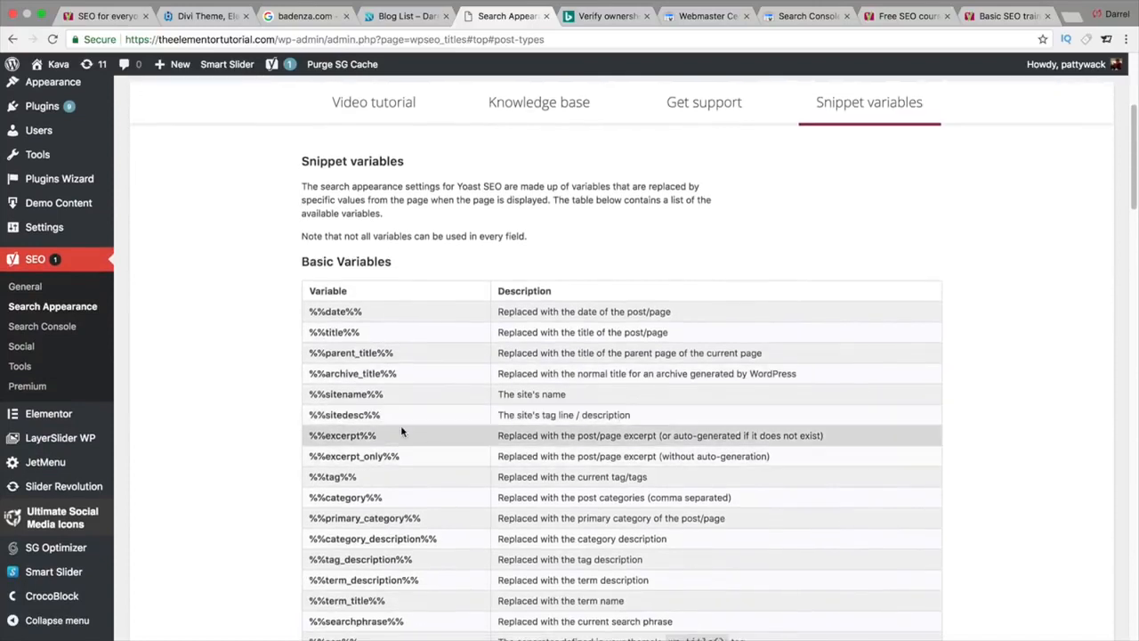
{"action": "left_click_drag", "start_coordinate": [388, 435], "coordinate": [310, 433]}
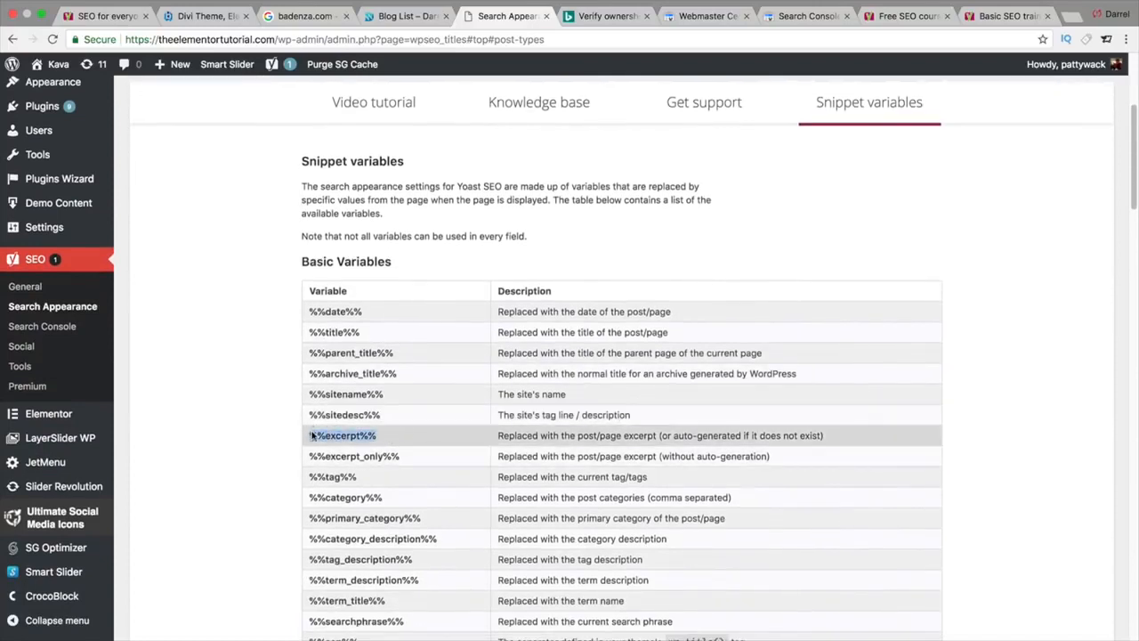
{"action": "right_click", "coordinate": [312, 434]}
{"action": "left_click", "coordinate": [329, 457]}
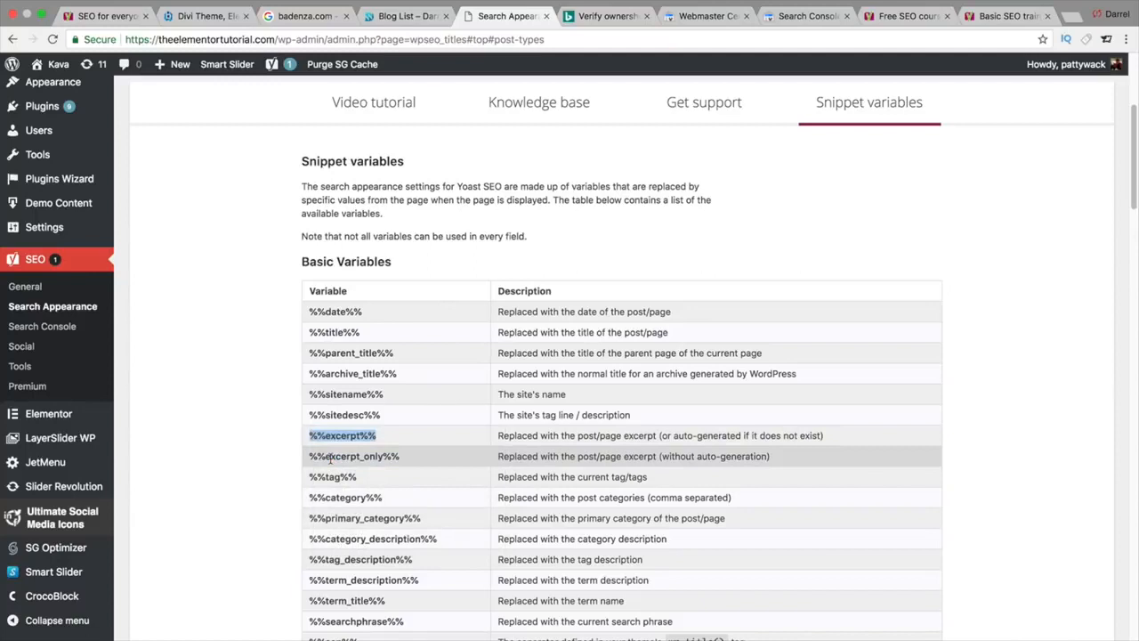
{"action": "scroll", "coordinate": [331, 454], "scroll_direction": "down", "scroll_amount": 2}
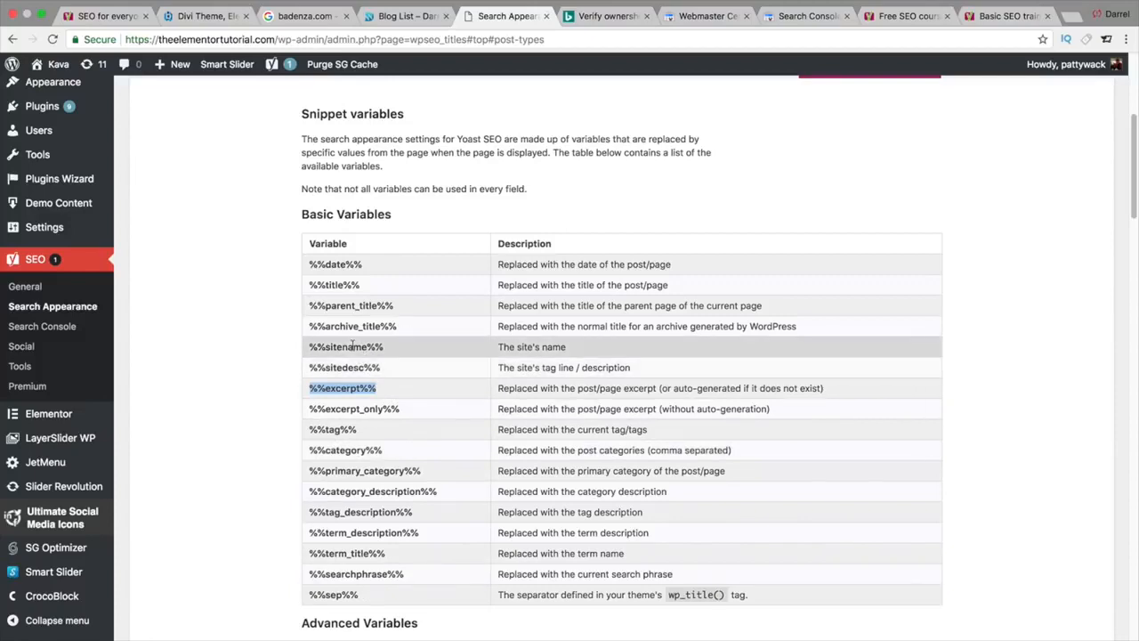
{"action": "scroll", "coordinate": [366, 374], "scroll_direction": "up", "scroll_amount": 5}
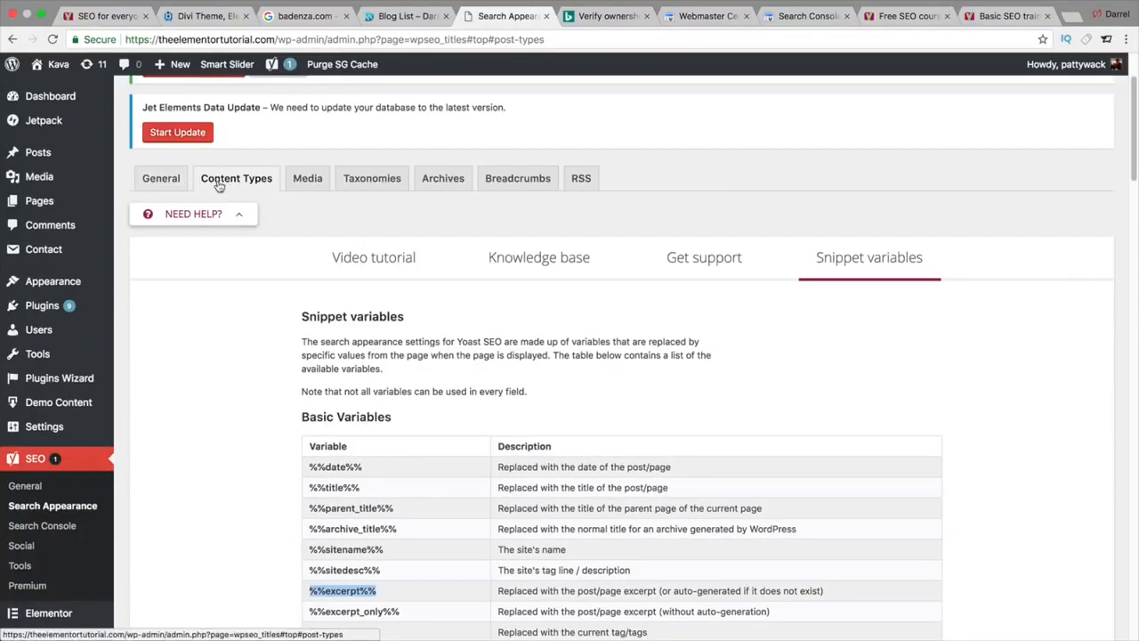
{"action": "left_click", "coordinate": [239, 218]}
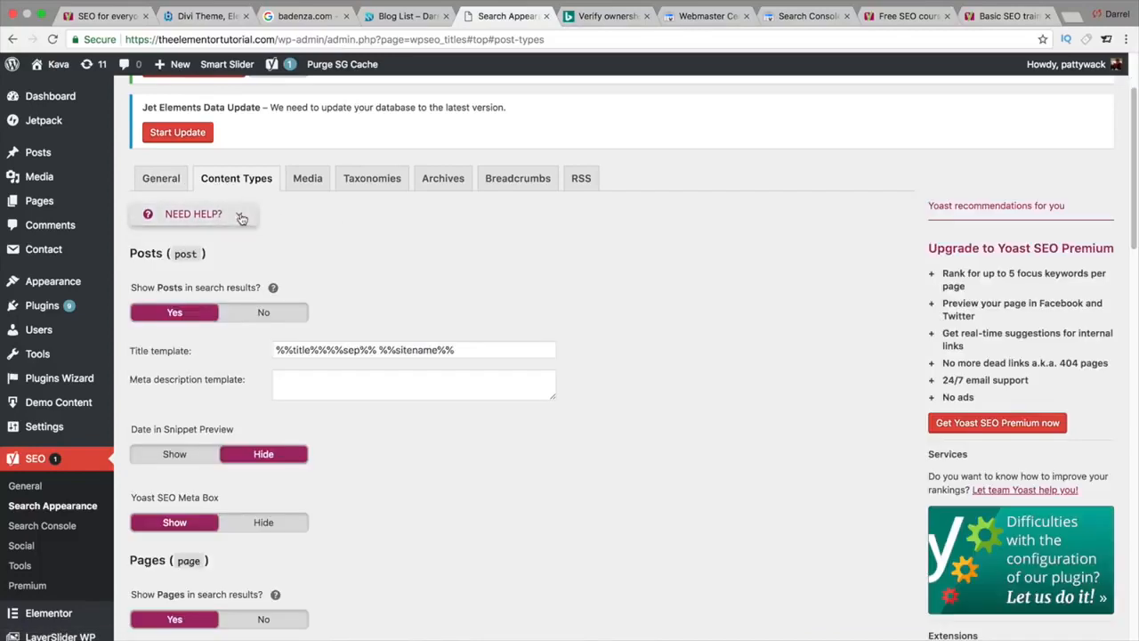
{"action": "left_click", "coordinate": [333, 384]}
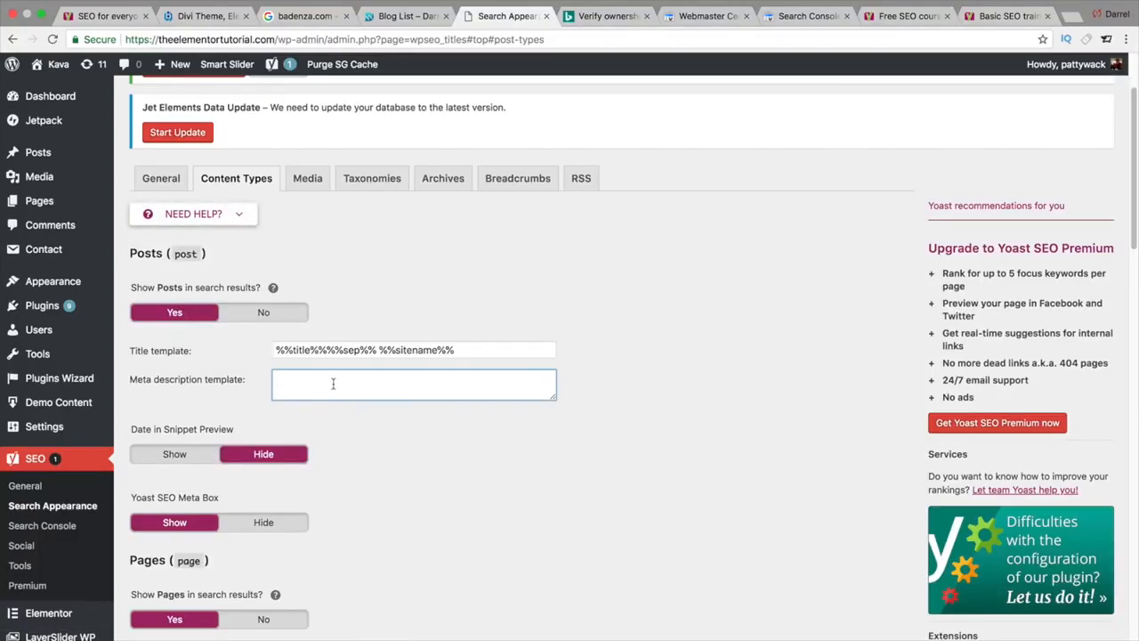
{"action": "right_click", "coordinate": [332, 384]}
{"action": "left_click", "coordinate": [371, 454]}
{"action": "scroll", "coordinate": [369, 387], "scroll_direction": "down", "scroll_amount": 1}
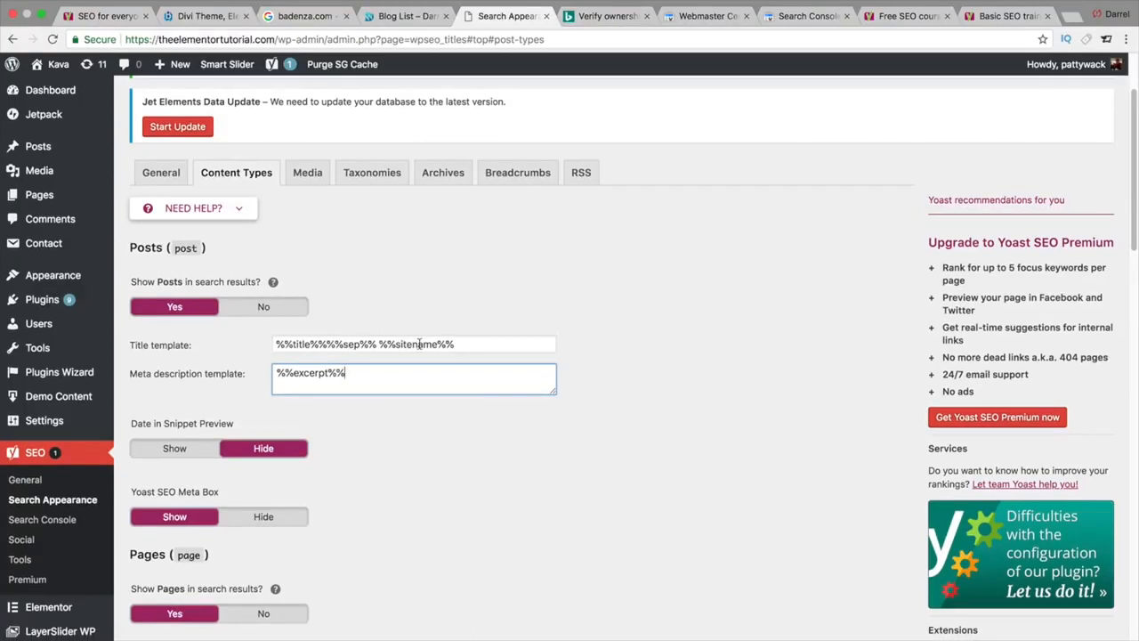
{"action": "left_click_drag", "start_coordinate": [480, 346], "coordinate": [316, 323]}
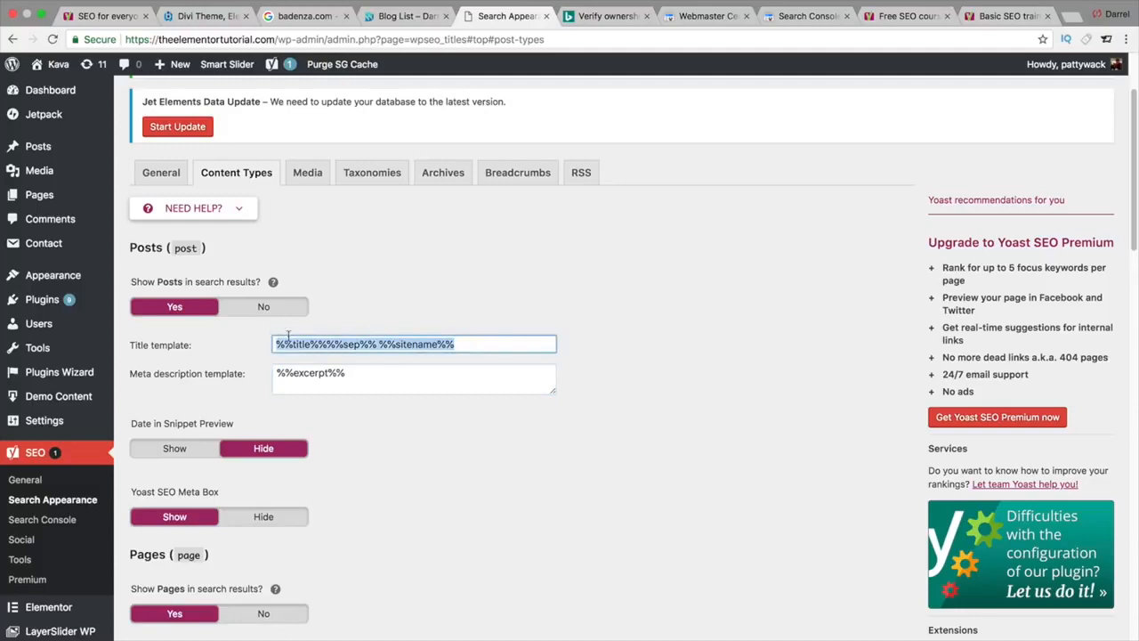
{"action": "left_click", "coordinate": [299, 343]}
{"action": "left_click", "coordinate": [408, 360]}
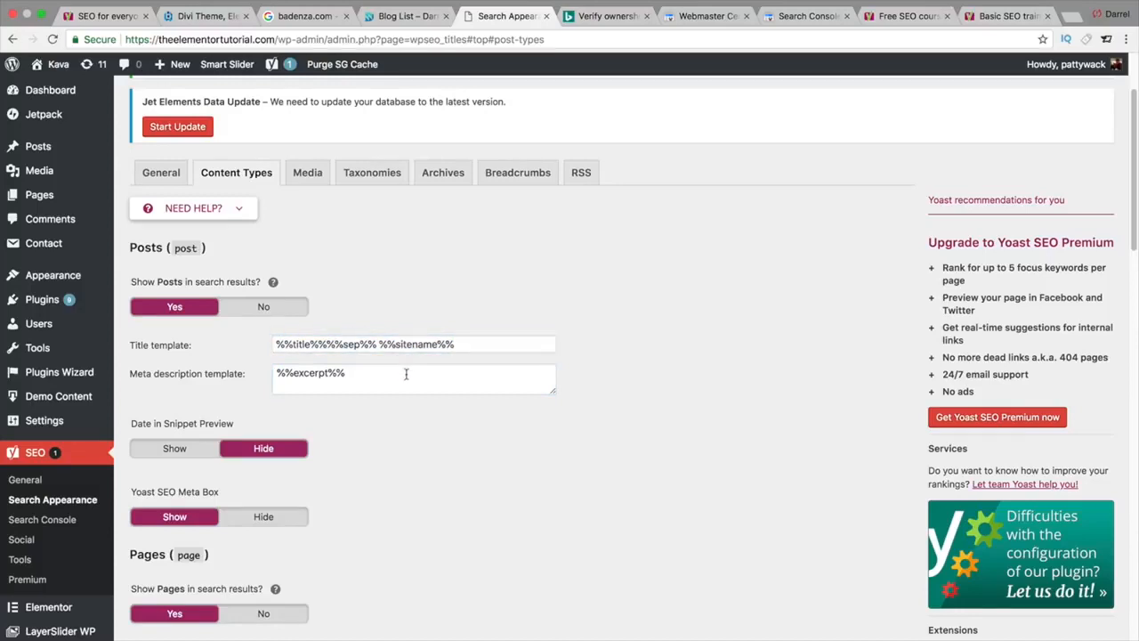
{"action": "left_click", "coordinate": [407, 379]}
{"action": "left_click_drag", "start_coordinate": [353, 376], "coordinate": [274, 372]}
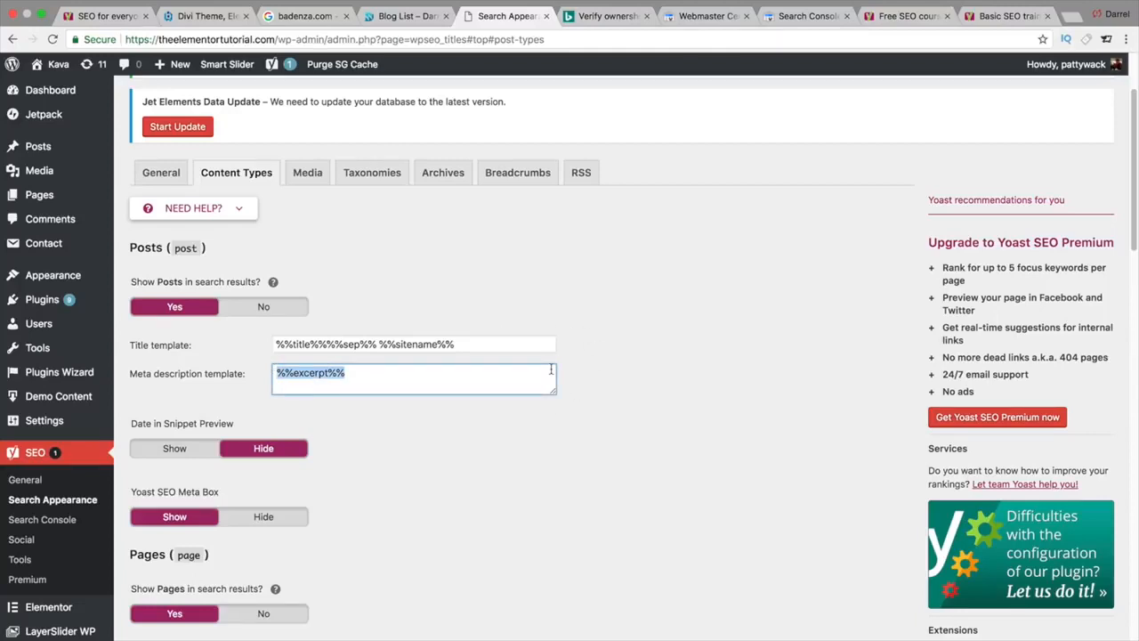
{"action": "scroll", "coordinate": [551, 369], "scroll_direction": "down", "scroll_amount": 1}
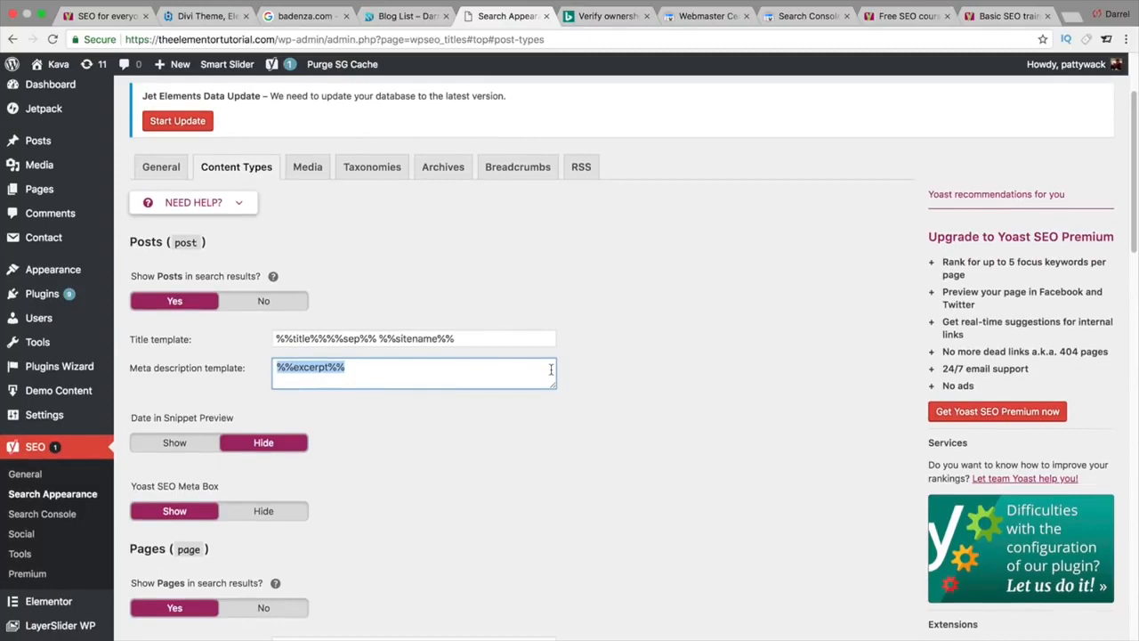
{"action": "left_click", "coordinate": [579, 369]}
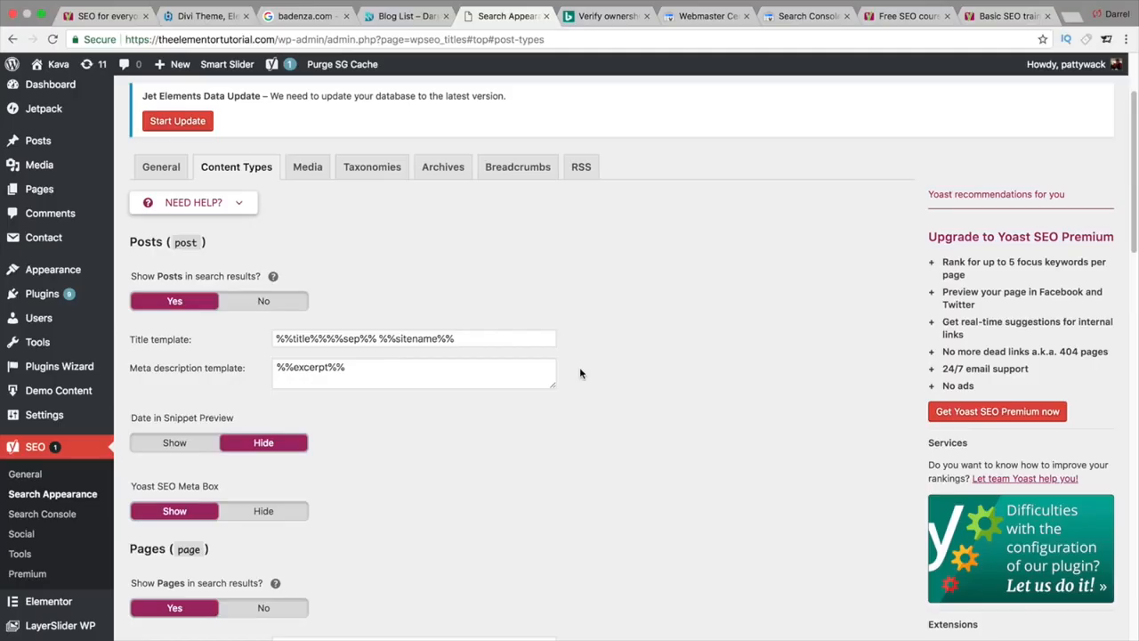
Step: Remove %%page%% so the Pages title template reads %%title%% %%sep%% %%sitename%%
{"action": "scroll", "coordinate": [578, 381], "scroll_direction": "down", "scroll_amount": 5}
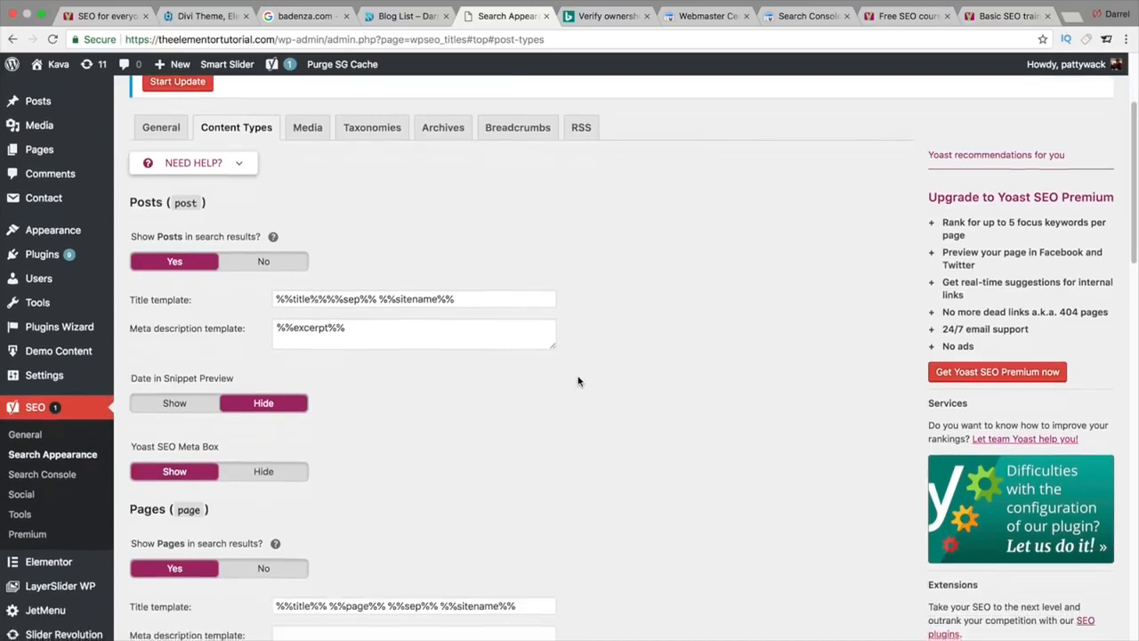
{"action": "scroll", "coordinate": [578, 381], "scroll_direction": "down", "scroll_amount": 1}
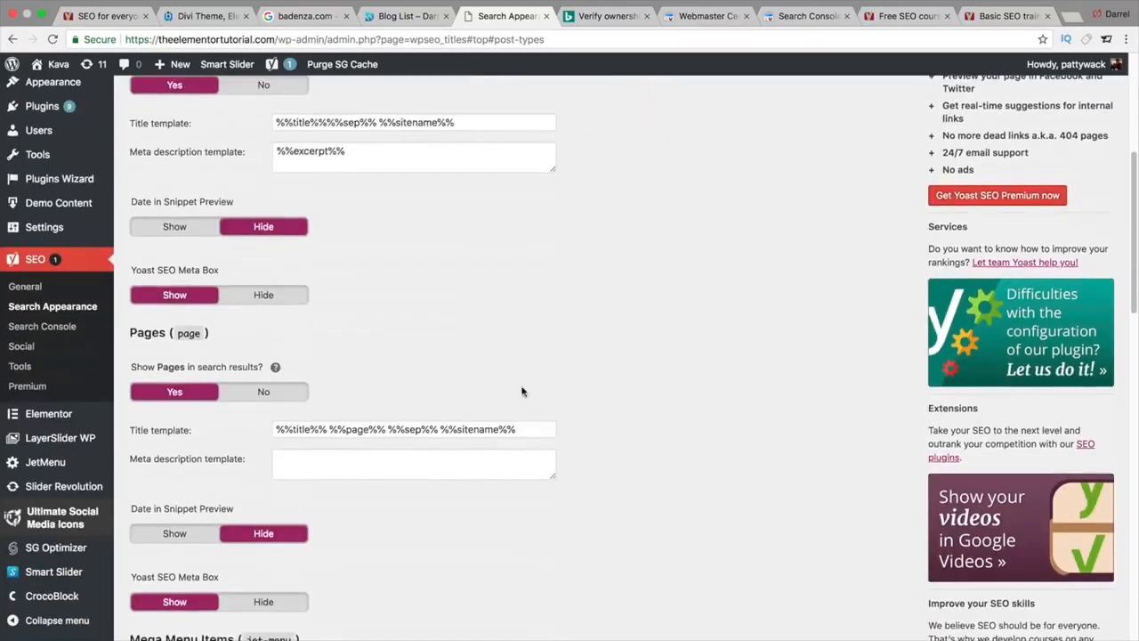
{"action": "double_click", "coordinate": [354, 431]}
{"action": "key", "text": "BackSpace"}
{"action": "key", "text": "BackSpace"}
{"action": "key", "text": "BackSpace"}
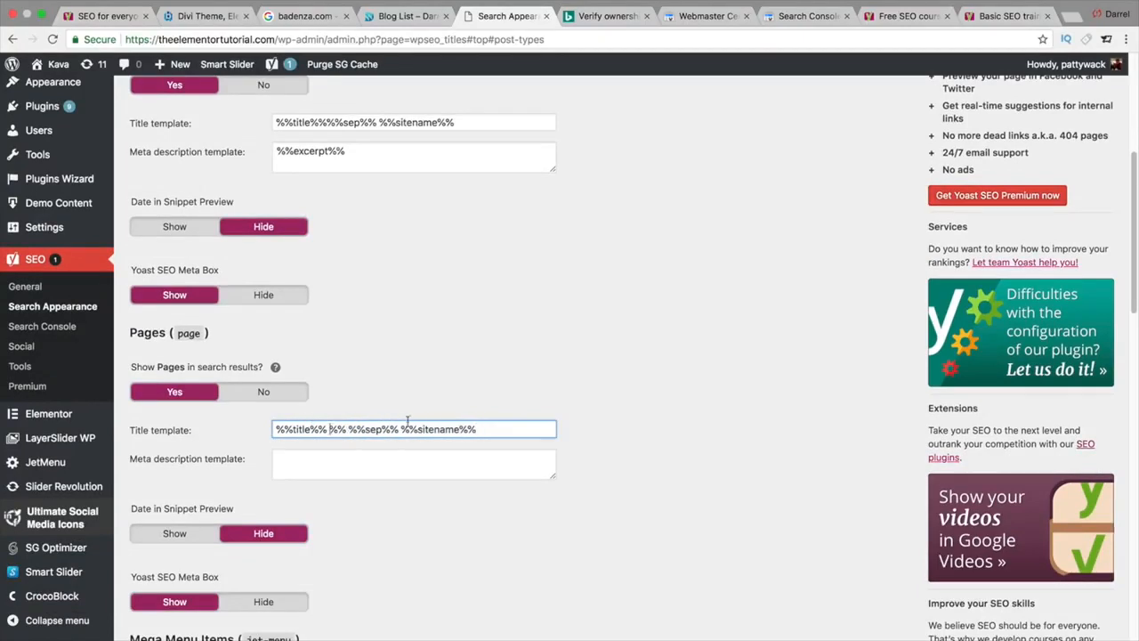
{"action": "key", "text": "BackSpace"}
{"action": "key", "text": "BackSpace"}
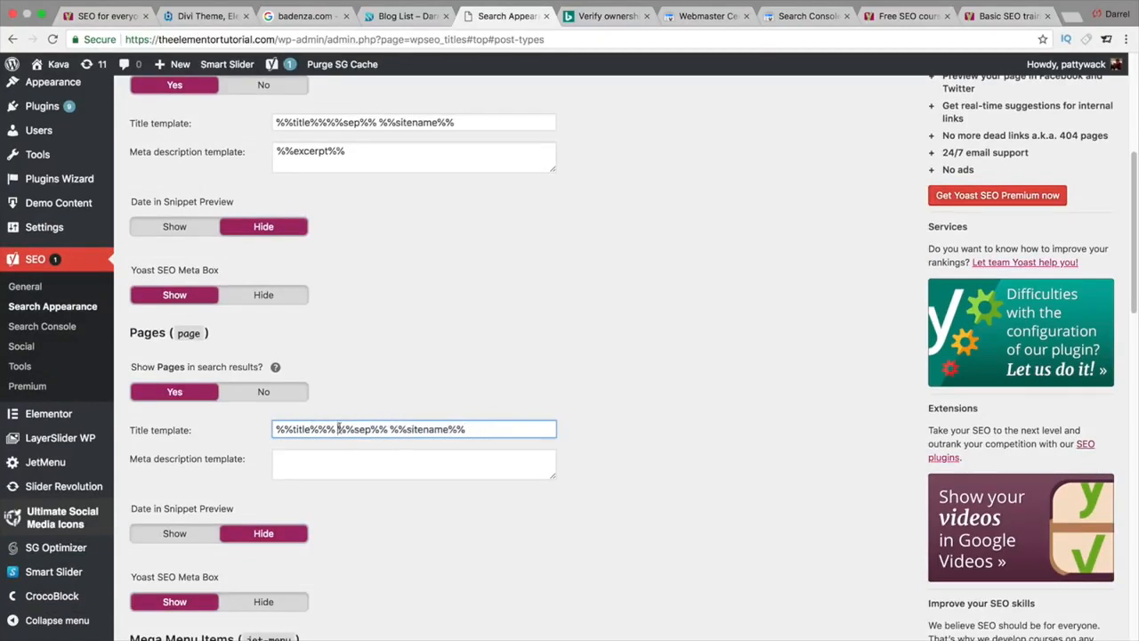
{"action": "key", "text": "BackSpace"}
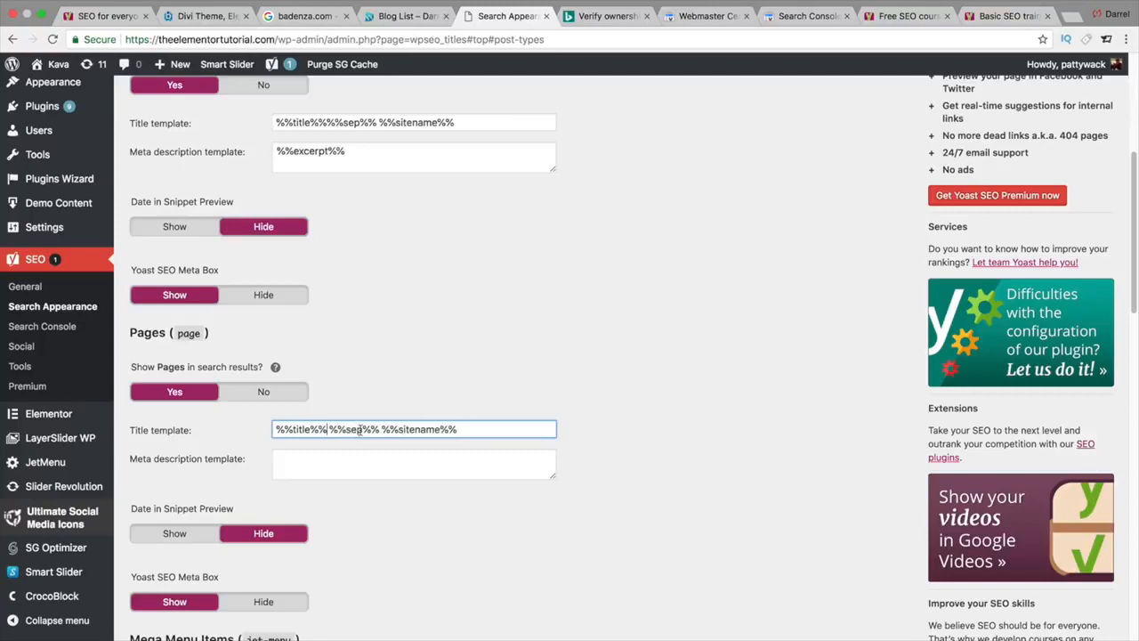
{"action": "key", "text": "Right"}
Step: Copy %%excerpt%% from the Posts meta description into the Pages meta description template
{"action": "left_click", "coordinate": [411, 460]}
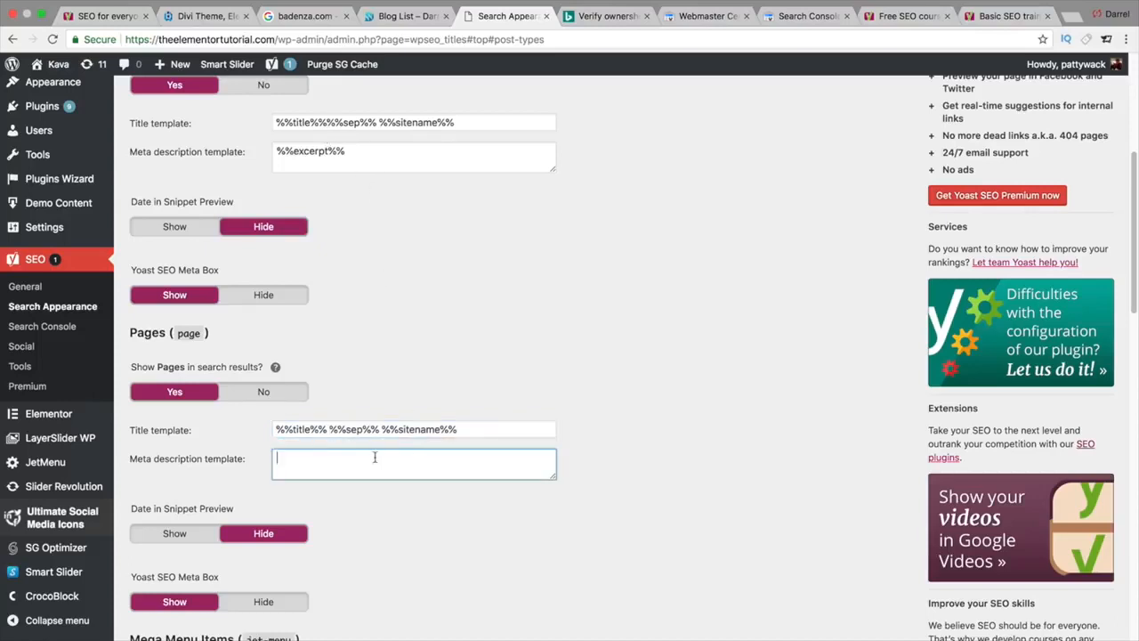
{"action": "triple_click", "coordinate": [334, 147]}
{"action": "right_click", "coordinate": [334, 147]}
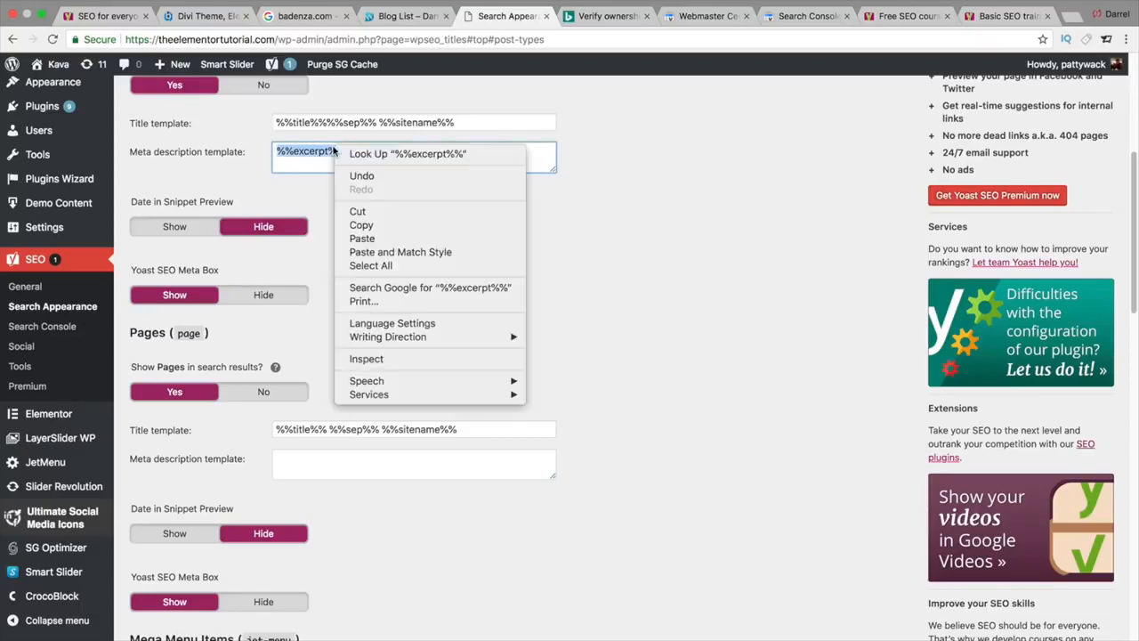
{"action": "left_click", "coordinate": [376, 229]}
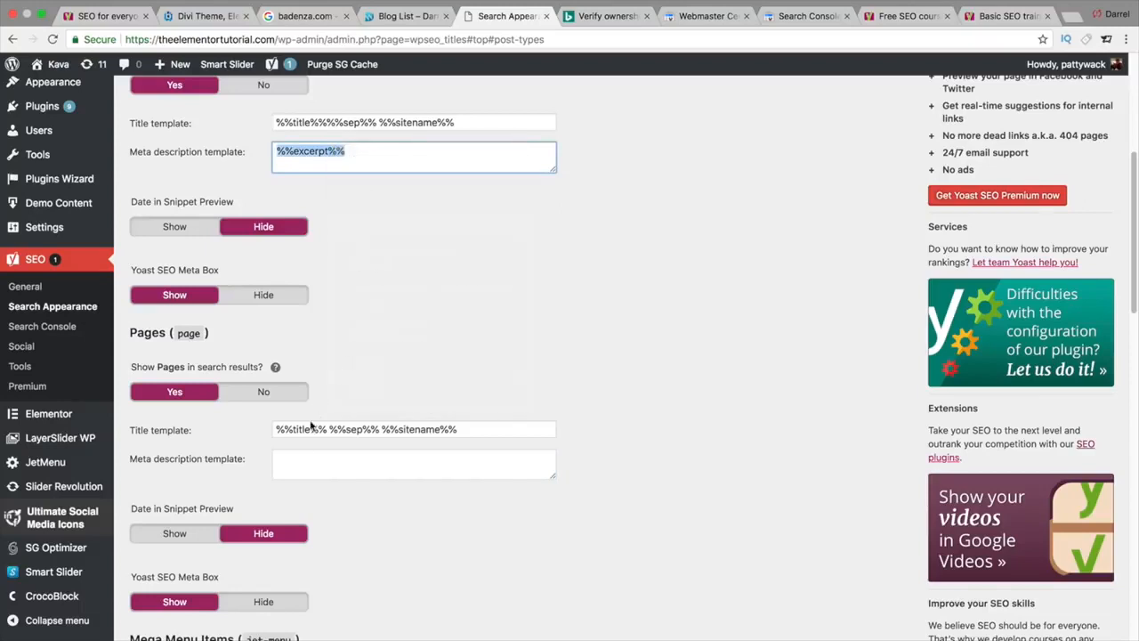
{"action": "left_click", "coordinate": [310, 460]}
{"action": "right_click", "coordinate": [310, 460]}
{"action": "left_click", "coordinate": [338, 531]}
{"action": "scroll", "coordinate": [391, 472], "scroll_direction": "down", "scroll_amount": 3}
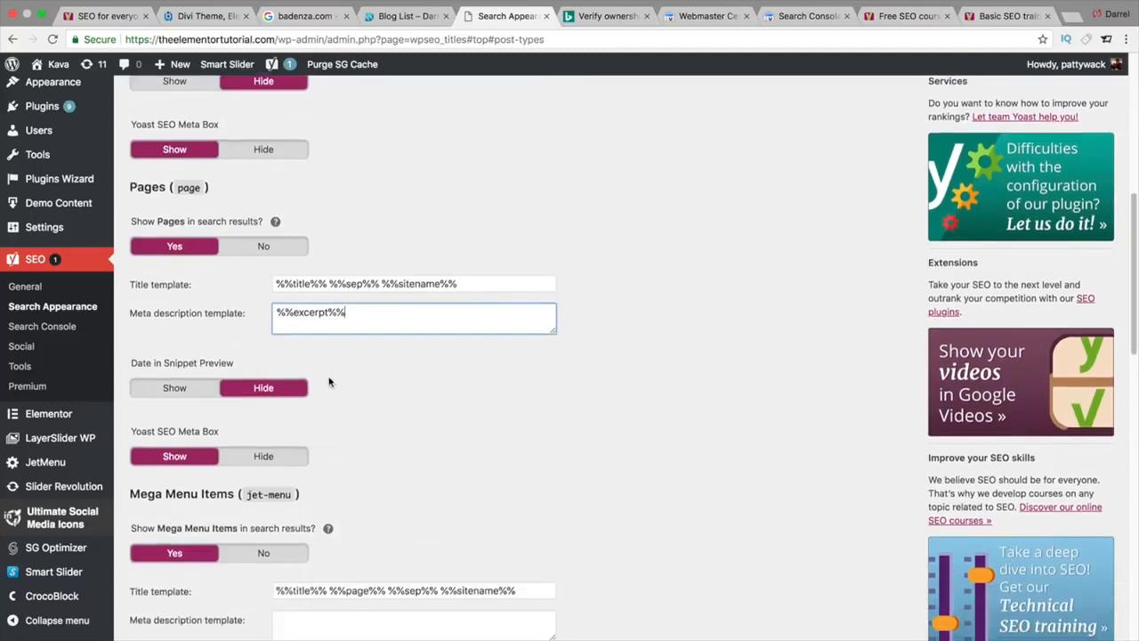
{"action": "scroll", "coordinate": [285, 402], "scroll_direction": "down", "scroll_amount": 3}
{"action": "scroll", "coordinate": [289, 405], "scroll_direction": "down", "scroll_amount": 1}
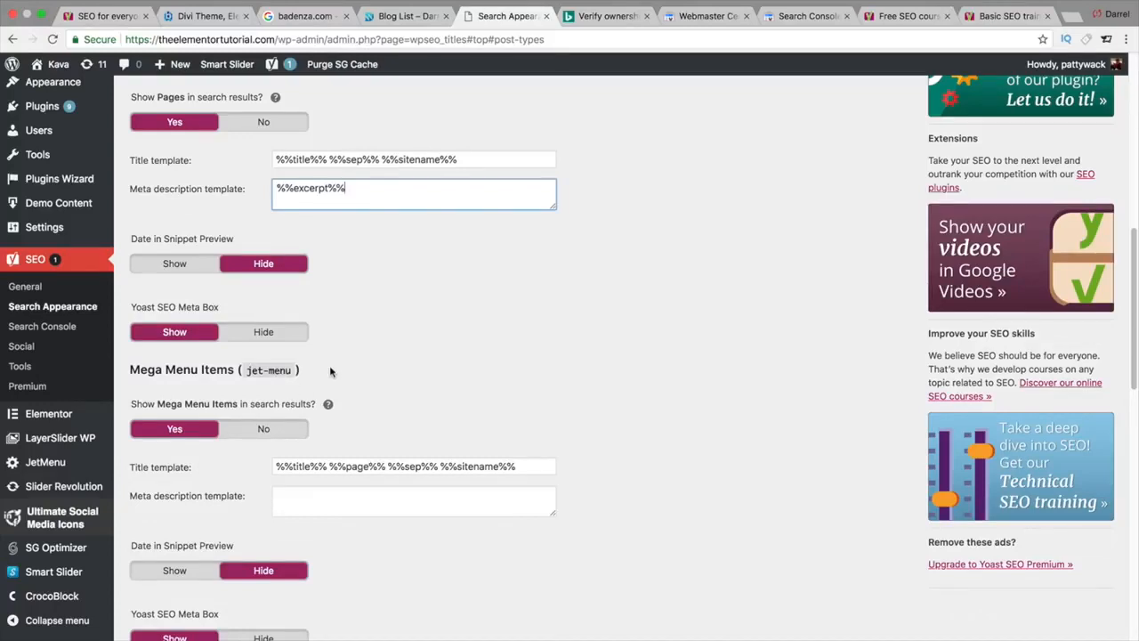
{"action": "scroll", "coordinate": [329, 369], "scroll_direction": "down", "scroll_amount": 4}
{"action": "scroll", "coordinate": [284, 354], "scroll_direction": "down", "scroll_amount": 1}
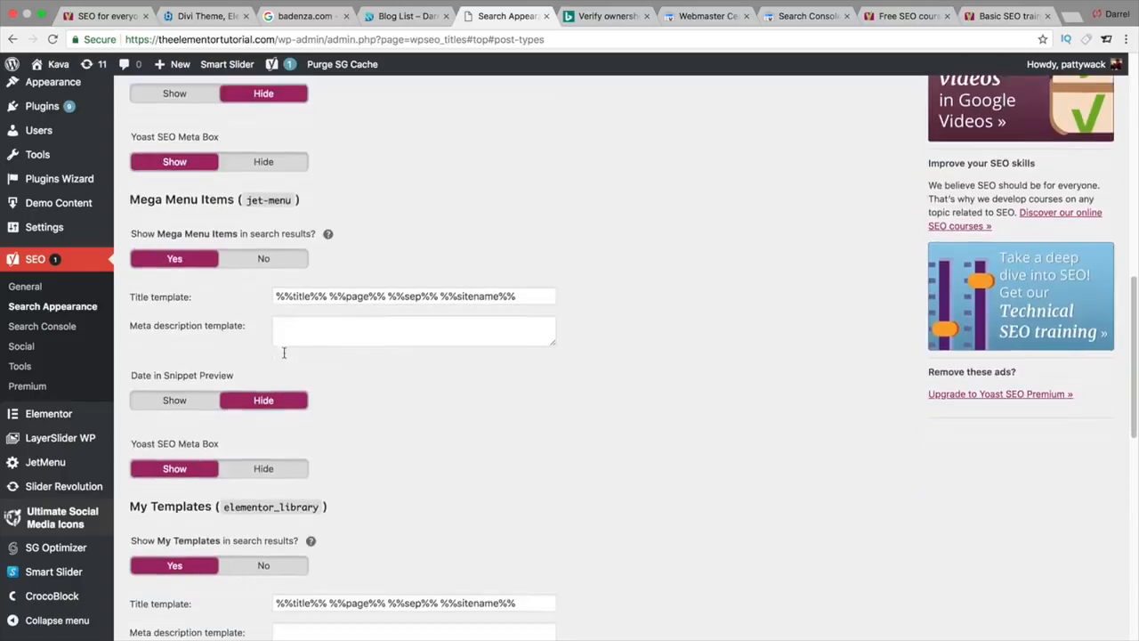
Step: Set 'Show in search results?' to No for My Templates, Mega Menu Items and Theme Parts, then save
{"action": "scroll", "coordinate": [289, 519], "scroll_direction": "down", "scroll_amount": 3}
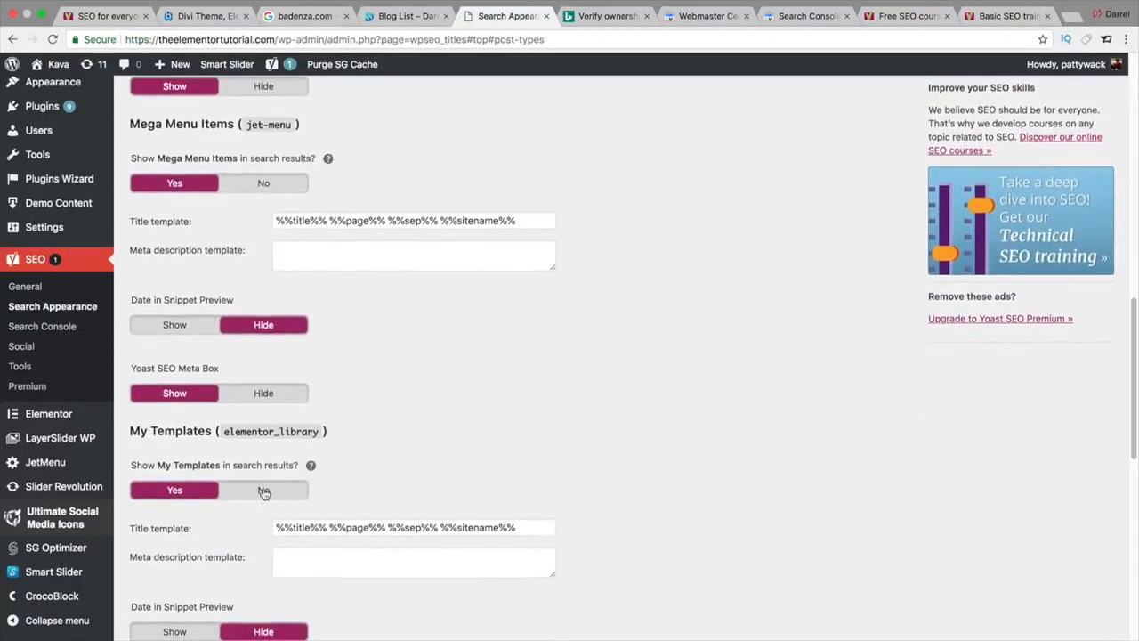
{"action": "left_click", "coordinate": [267, 492]}
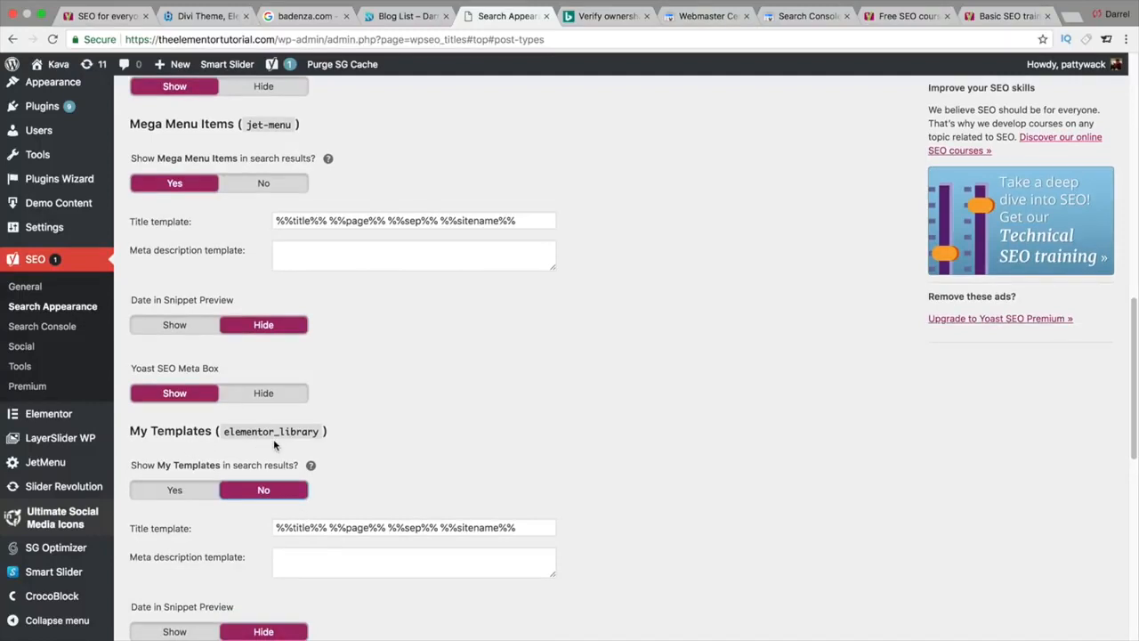
{"action": "left_click", "coordinate": [276, 187]}
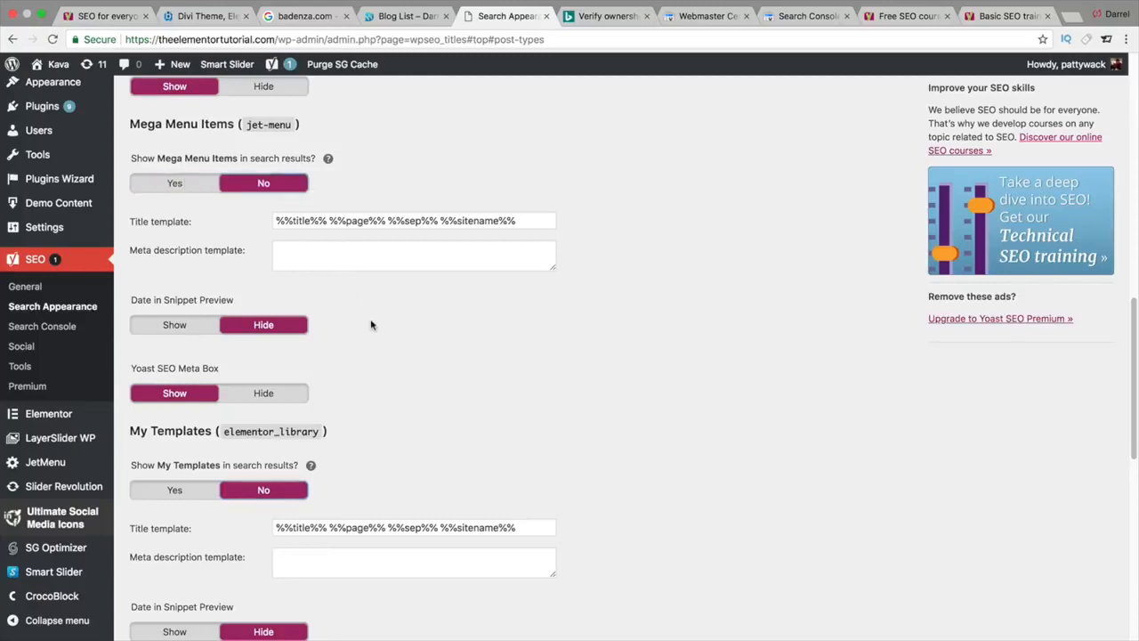
{"action": "scroll", "coordinate": [373, 325], "scroll_direction": "down", "scroll_amount": 2}
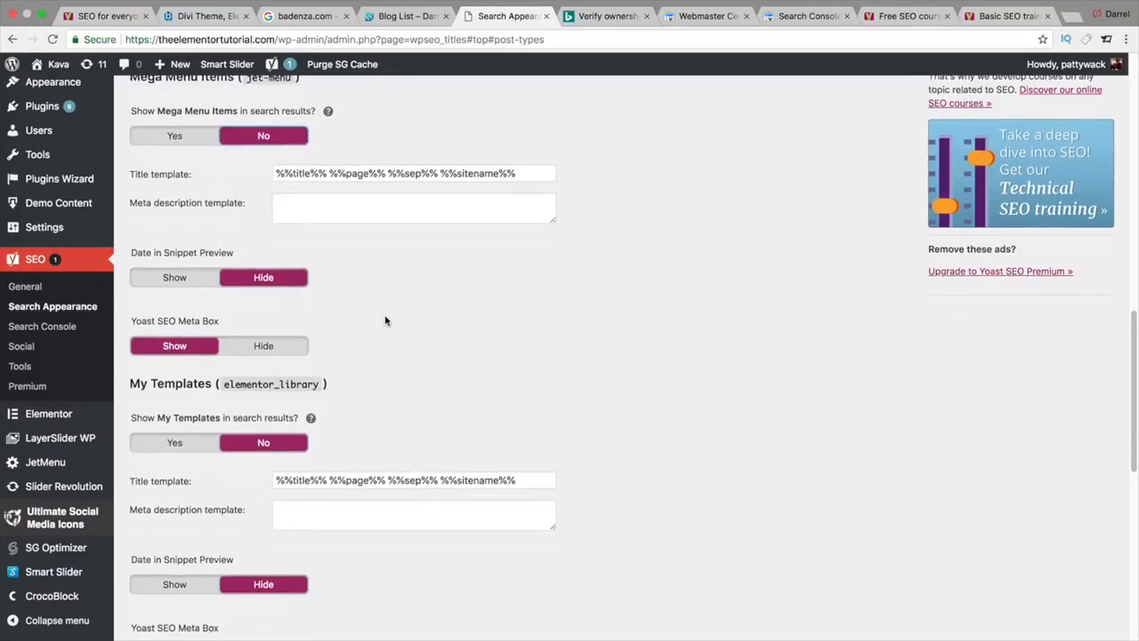
{"action": "scroll", "coordinate": [385, 321], "scroll_direction": "down", "scroll_amount": 5}
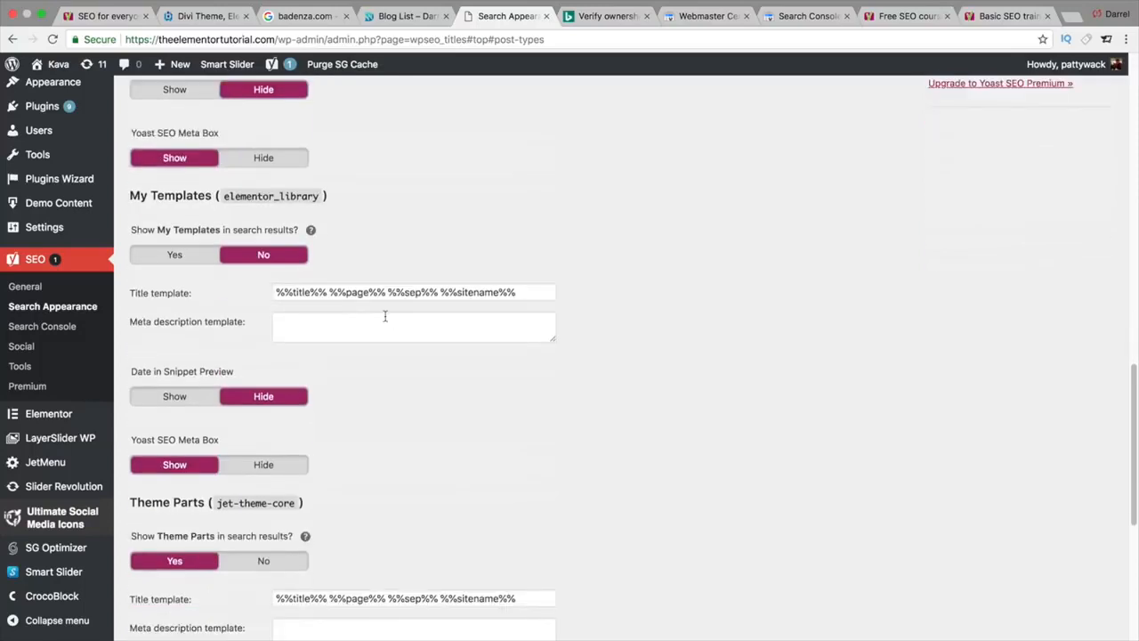
{"action": "scroll", "coordinate": [385, 317], "scroll_direction": "down", "scroll_amount": 1}
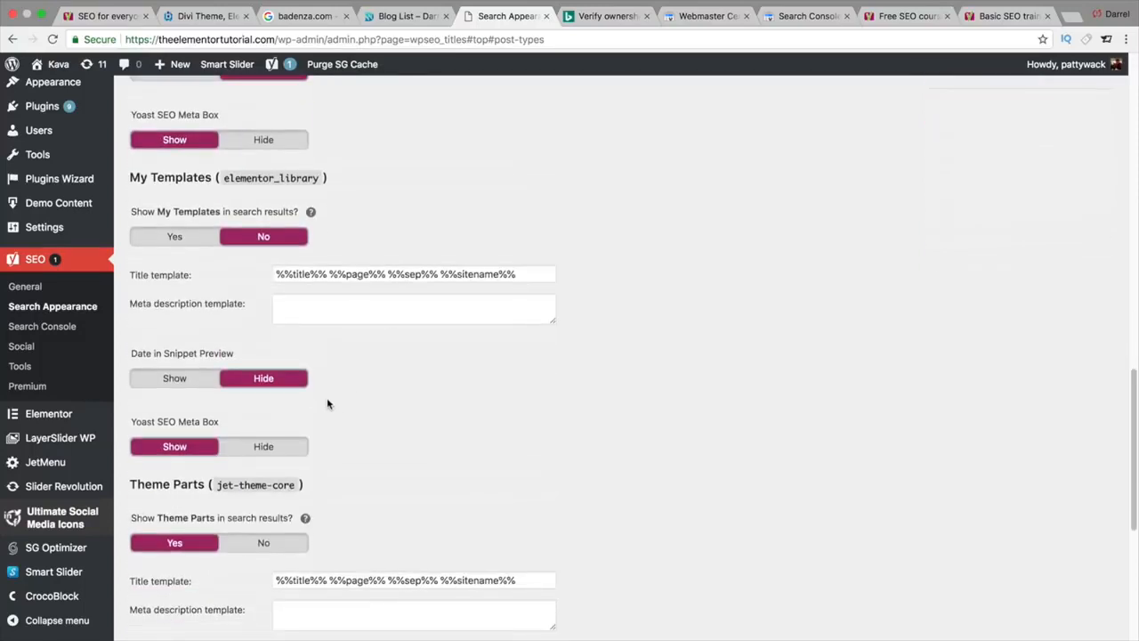
{"action": "scroll", "coordinate": [326, 404], "scroll_direction": "down", "scroll_amount": 3}
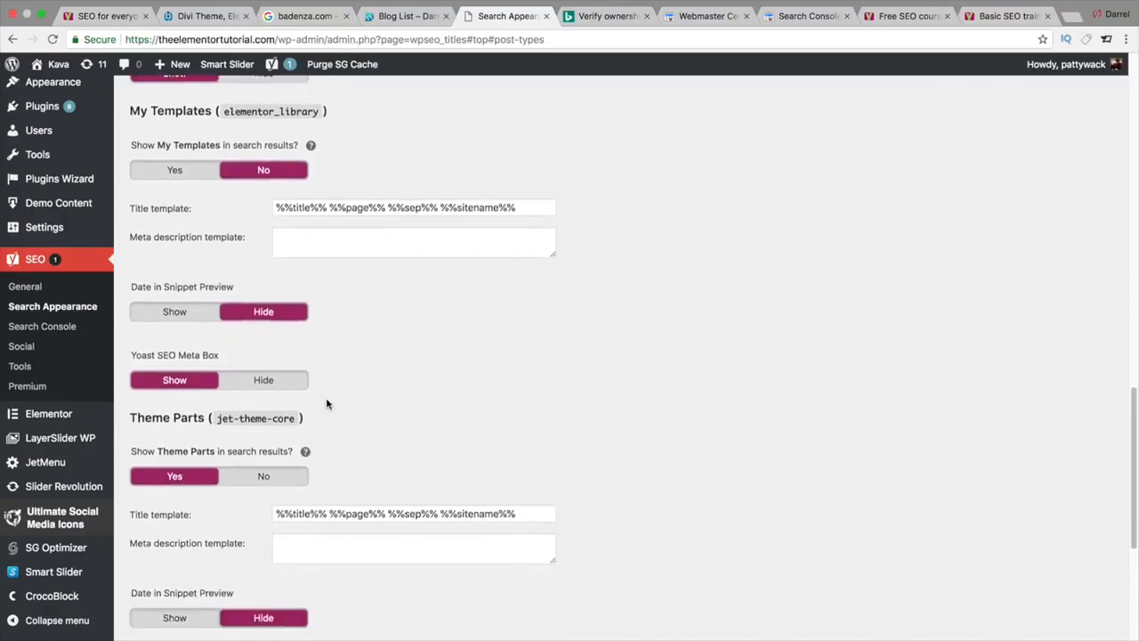
{"action": "scroll", "coordinate": [326, 403], "scroll_direction": "down", "scroll_amount": 2}
{"action": "left_click", "coordinate": [286, 442]}
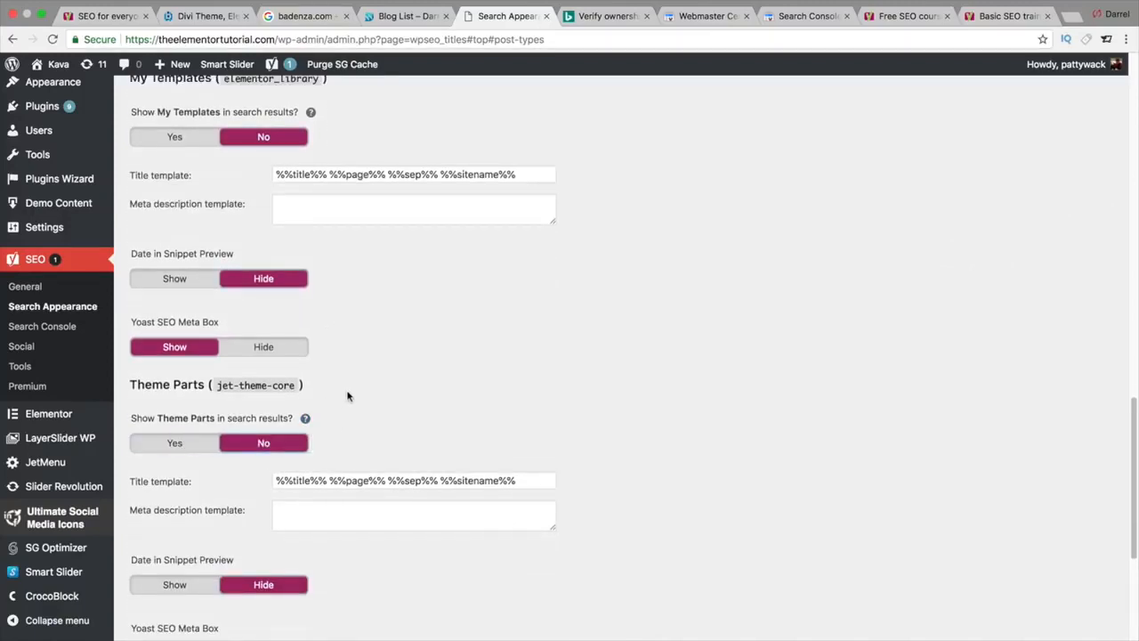
{"action": "scroll", "coordinate": [336, 375], "scroll_direction": "down", "scroll_amount": 2}
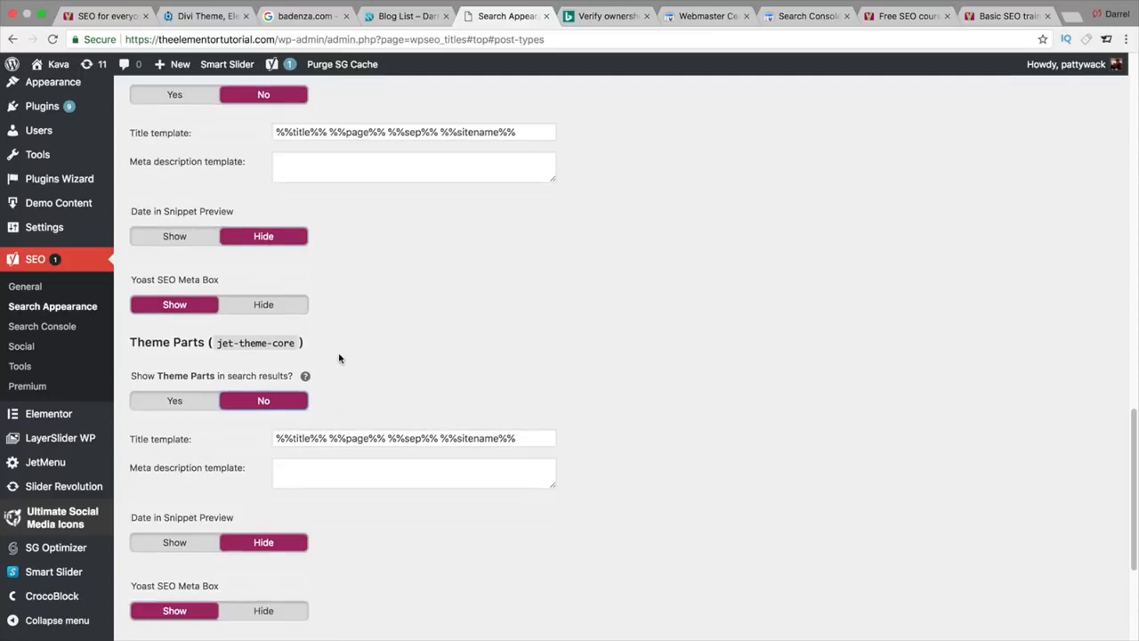
{"action": "scroll", "coordinate": [338, 358], "scroll_direction": "up", "scroll_amount": 2}
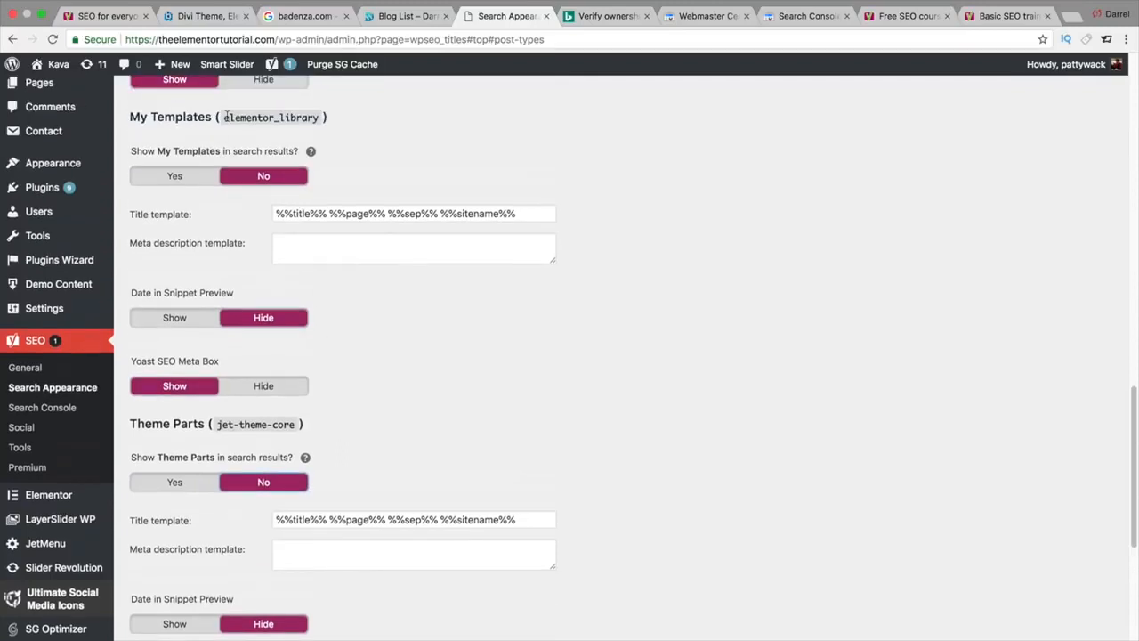
{"action": "scroll", "coordinate": [401, 326], "scroll_direction": "down", "scroll_amount": 4}
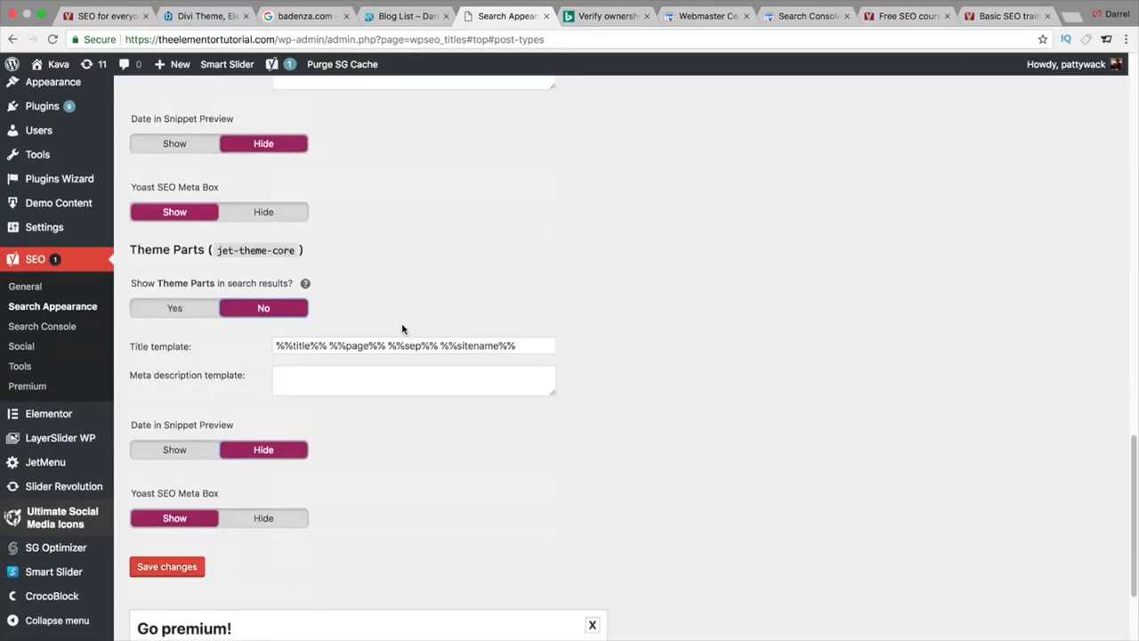
{"action": "left_click", "coordinate": [187, 572]}
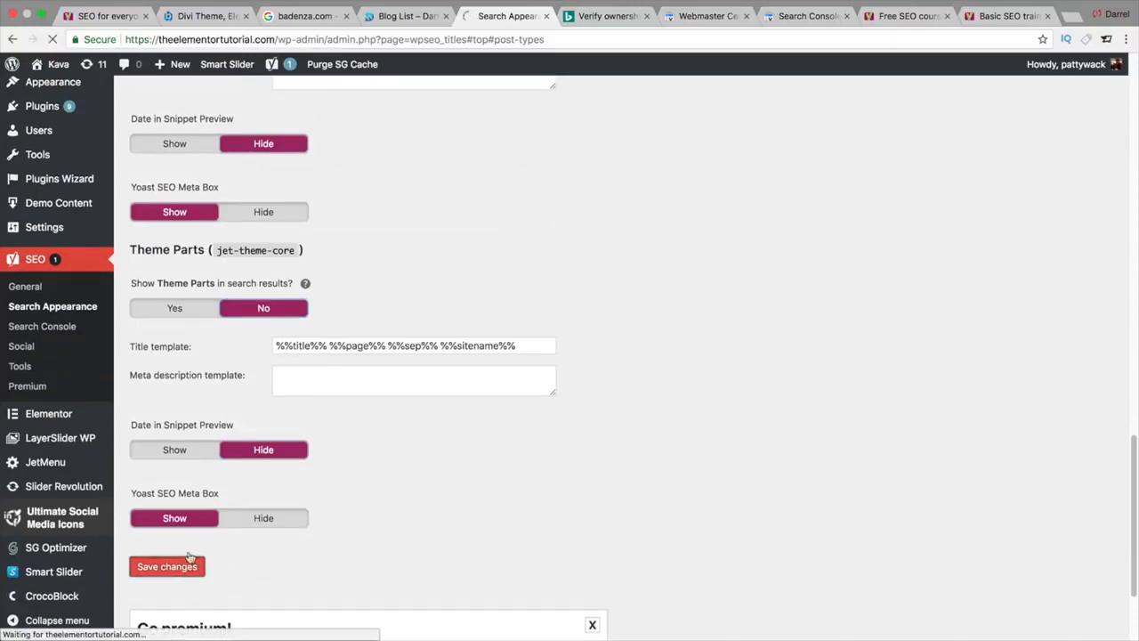
Step: Leave Date in Snippet Preview set to Show for Posts
{"action": "scroll", "coordinate": [216, 480], "scroll_direction": "down", "scroll_amount": 15}
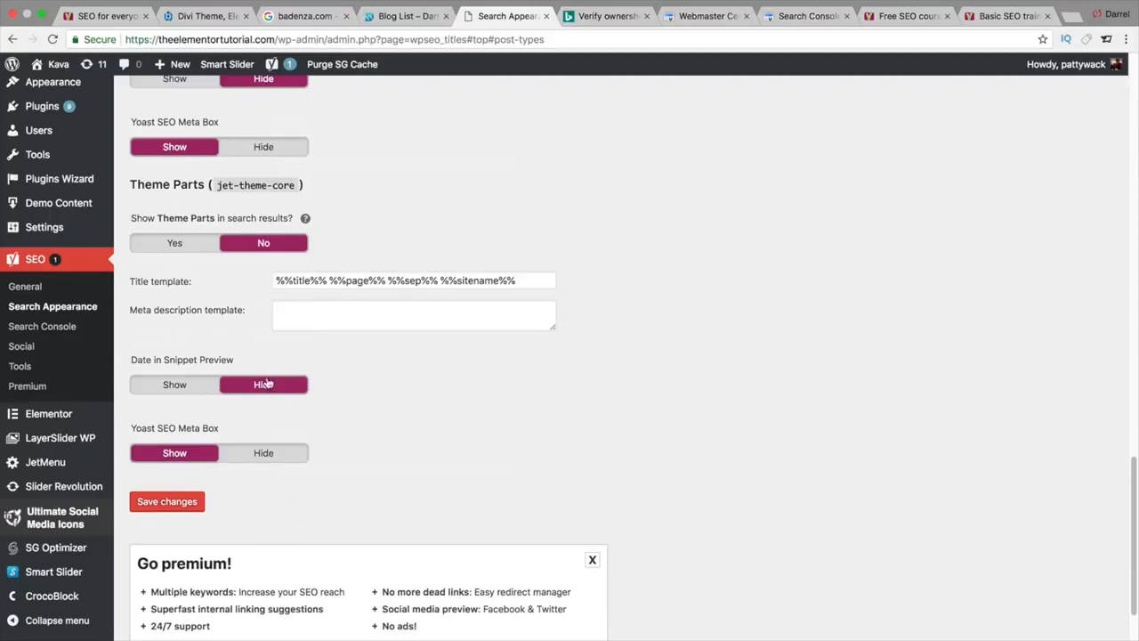
{"action": "scroll", "coordinate": [326, 336], "scroll_direction": "up", "scroll_amount": 10}
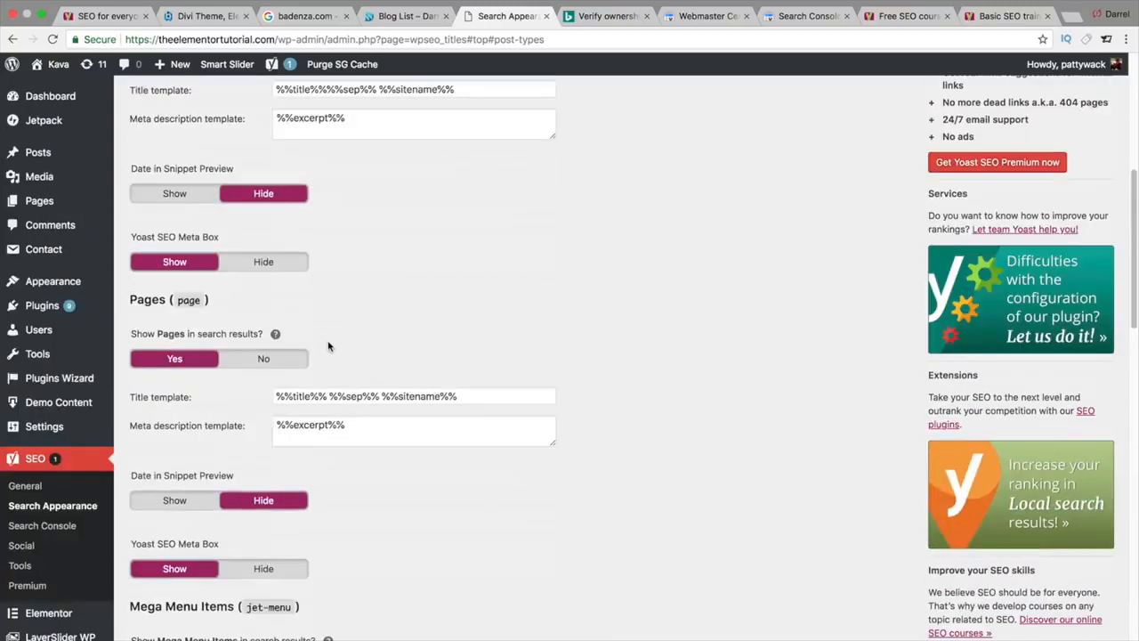
{"action": "scroll", "coordinate": [328, 346], "scroll_direction": "up", "scroll_amount": 3}
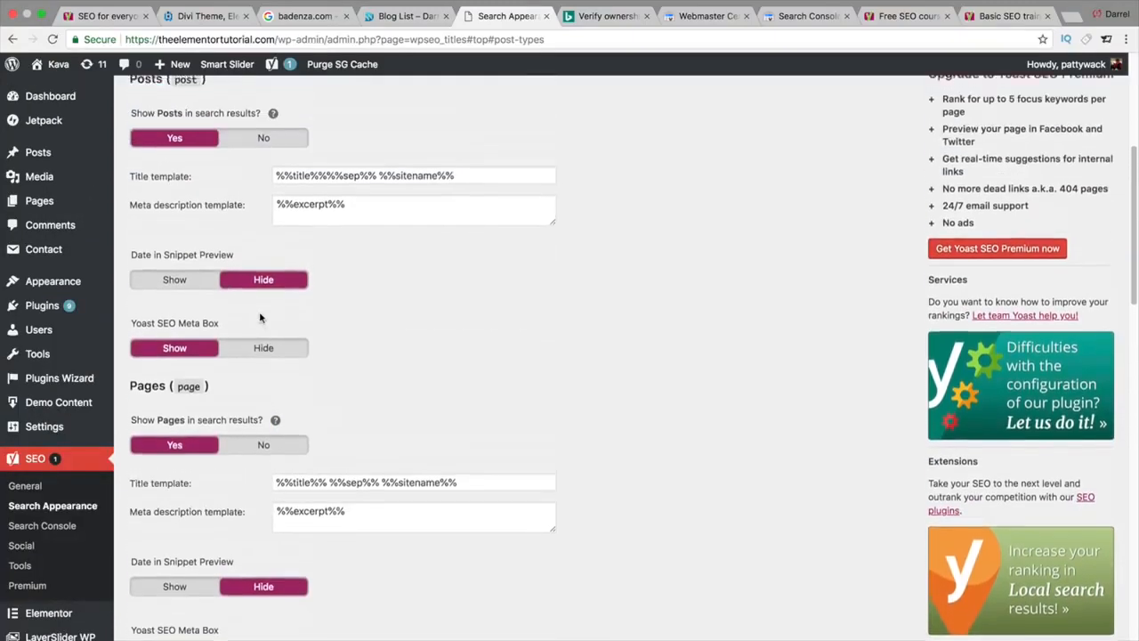
{"action": "scroll", "coordinate": [259, 318], "scroll_direction": "up", "scroll_amount": 8}
{"action": "left_click", "coordinate": [187, 512]}
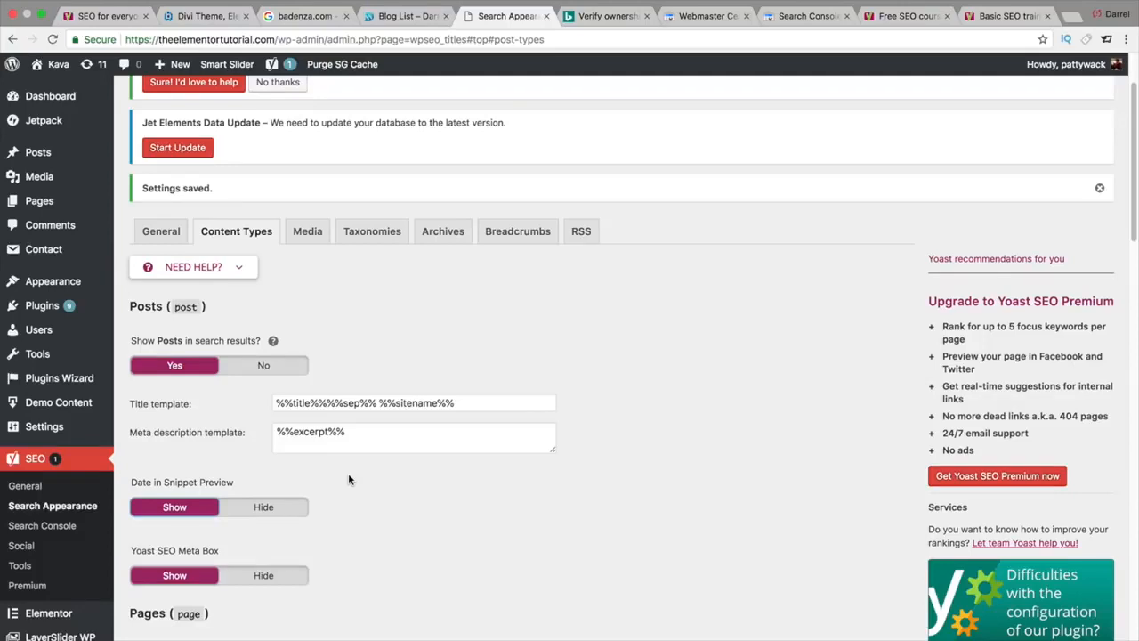
{"action": "left_click", "coordinate": [263, 507]}
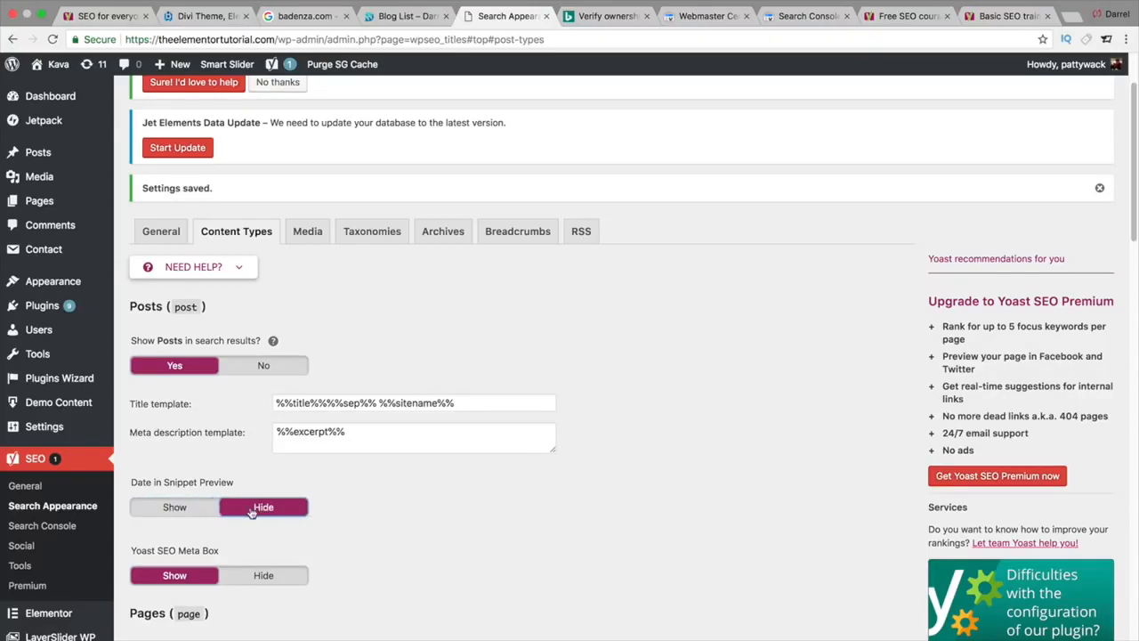
{"action": "left_click", "coordinate": [175, 515]}
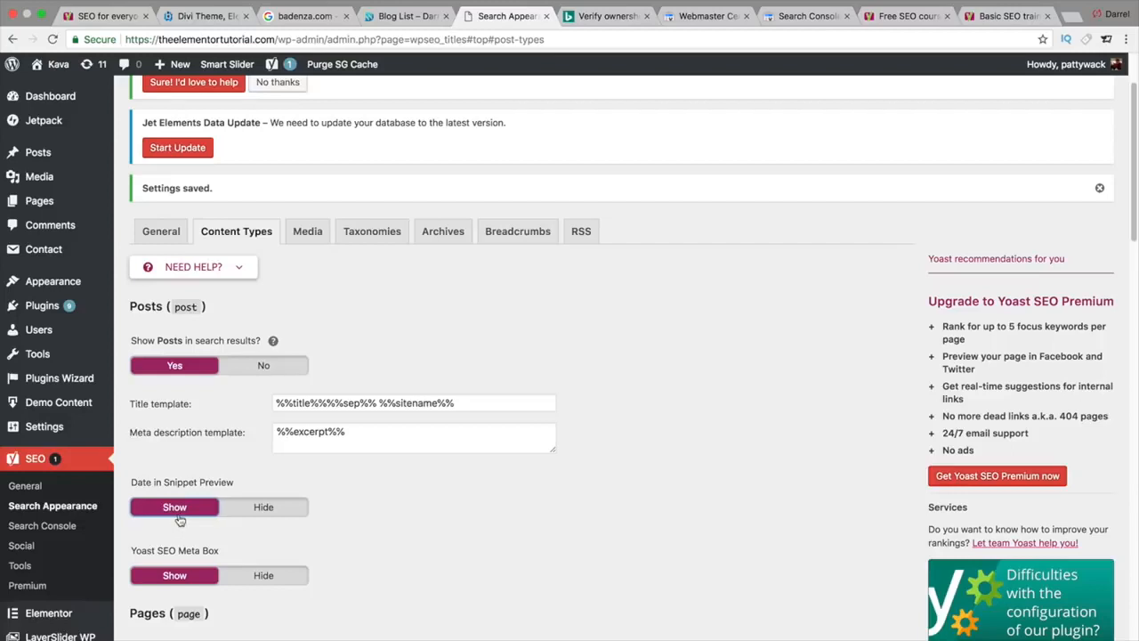
{"action": "left_click", "coordinate": [237, 514]}
{"action": "left_click", "coordinate": [178, 514]}
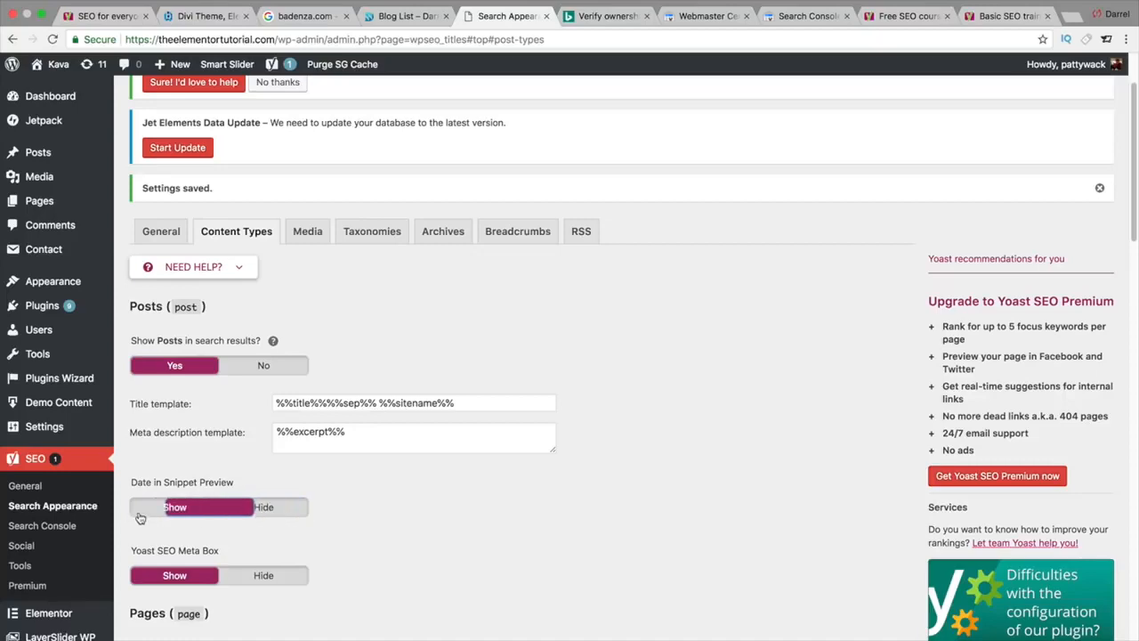
Step: Save the content type settings and bring up the Media search appearance settings
{"action": "scroll", "coordinate": [322, 478], "scroll_direction": "down", "scroll_amount": 1}
{"action": "scroll", "coordinate": [322, 478], "scroll_direction": "down", "scroll_amount": 20}
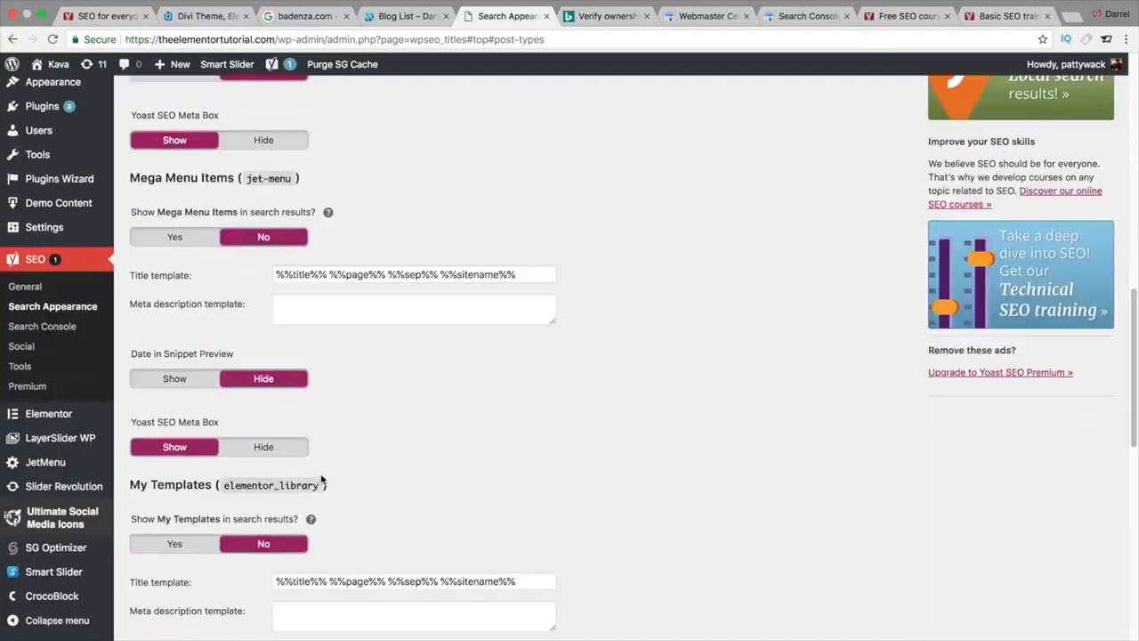
{"action": "left_click", "coordinate": [186, 591]}
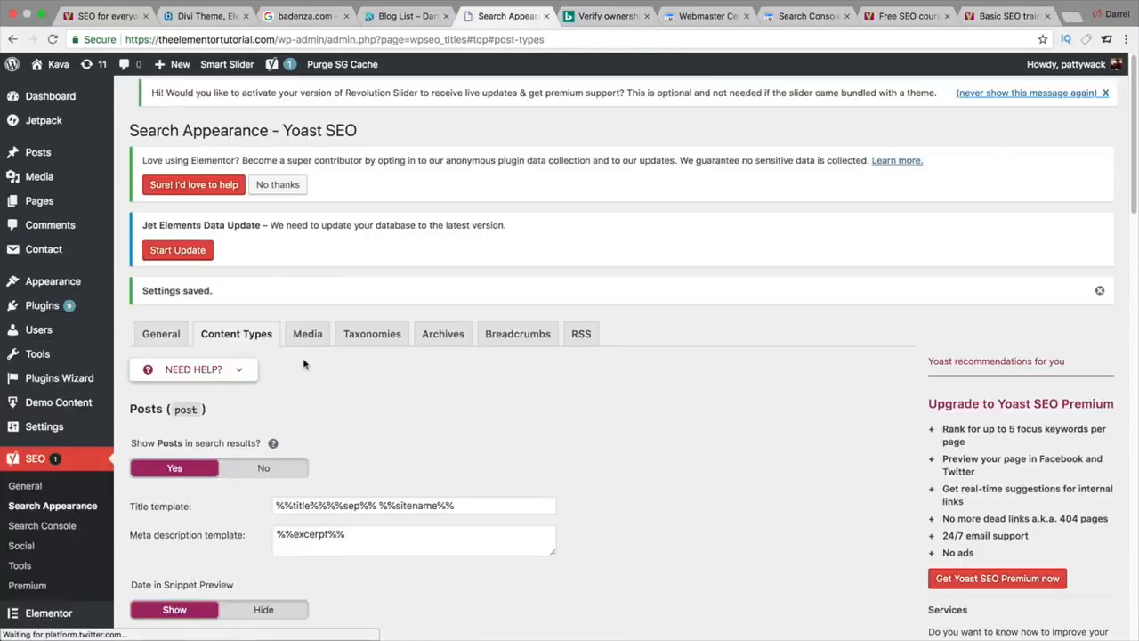
{"action": "left_click", "coordinate": [307, 334]}
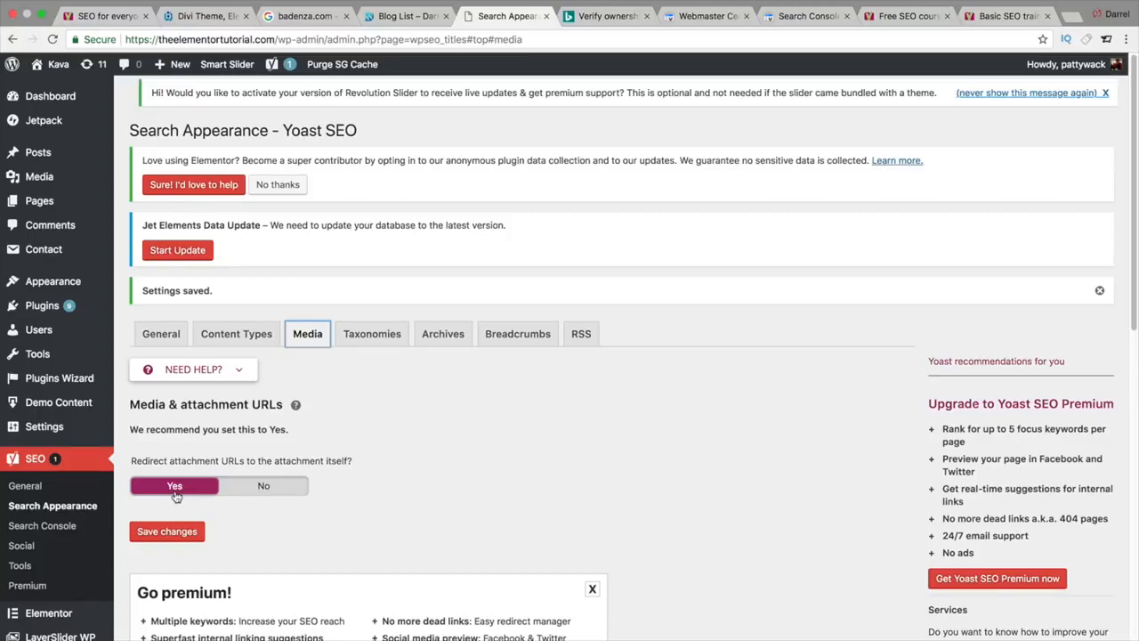
Step: Open the Taxonomies settings and go to the Categories meta description template
{"action": "left_click", "coordinate": [374, 335]}
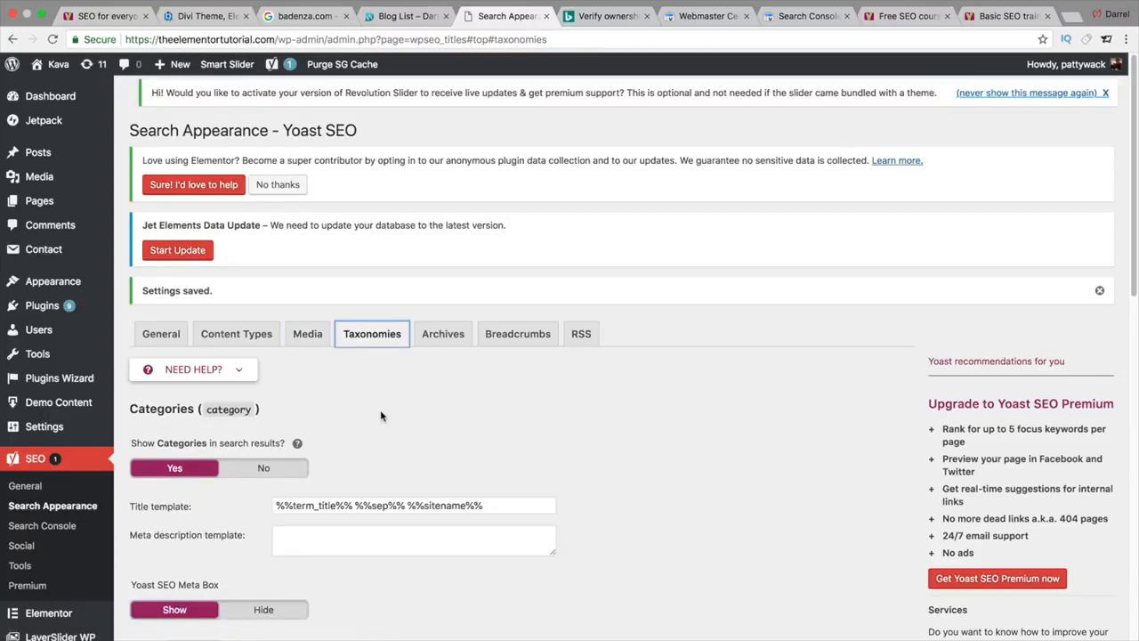
{"action": "scroll", "coordinate": [386, 412], "scroll_direction": "down", "scroll_amount": 1}
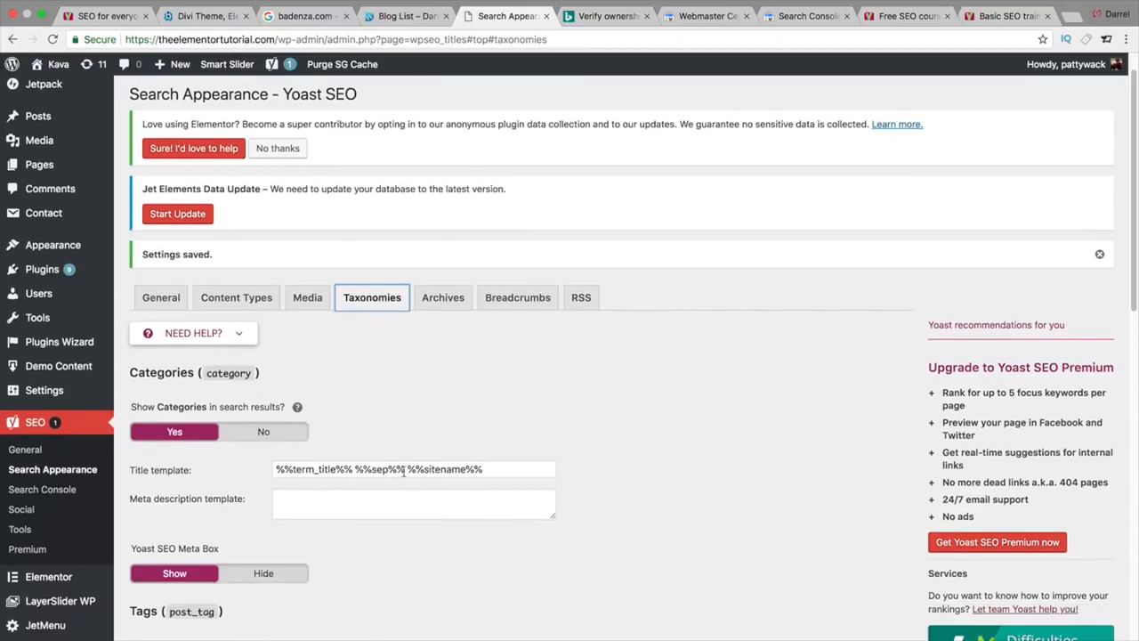
{"action": "scroll", "coordinate": [403, 472], "scroll_direction": "down", "scroll_amount": 5}
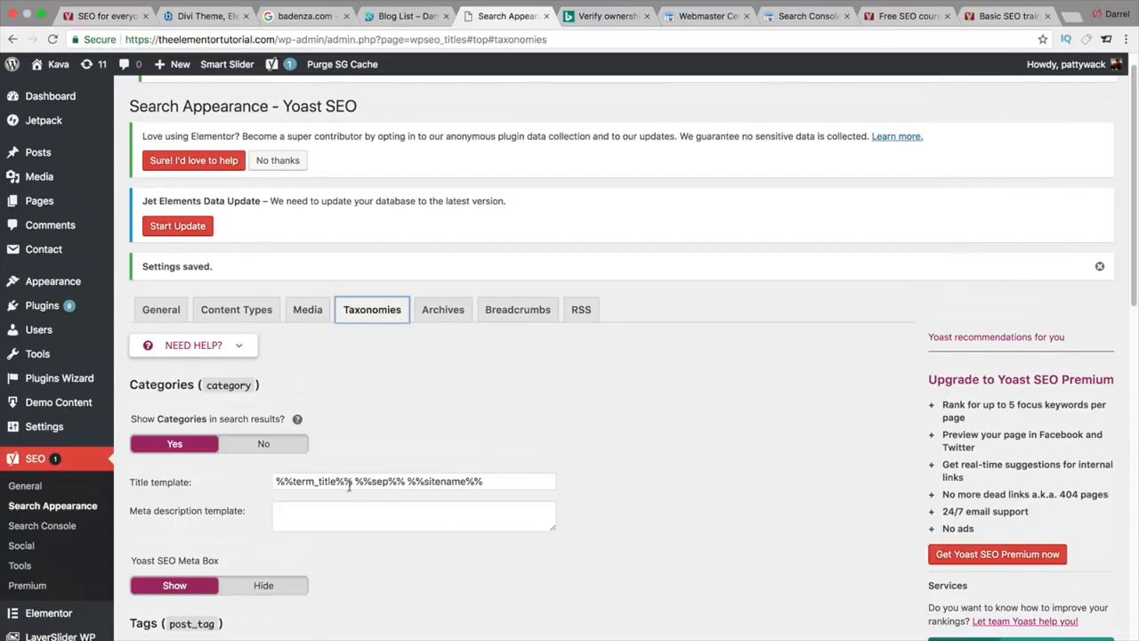
{"action": "left_click", "coordinate": [411, 482]}
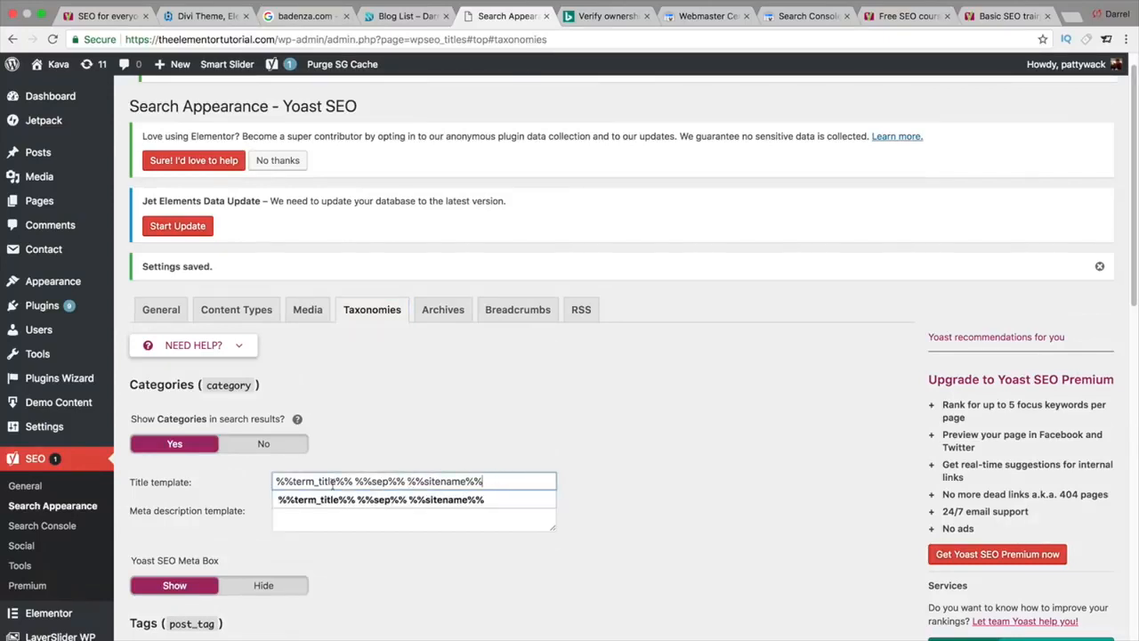
{"action": "left_click", "coordinate": [519, 446]}
{"action": "scroll", "coordinate": [520, 447], "scroll_direction": "down", "scroll_amount": 1}
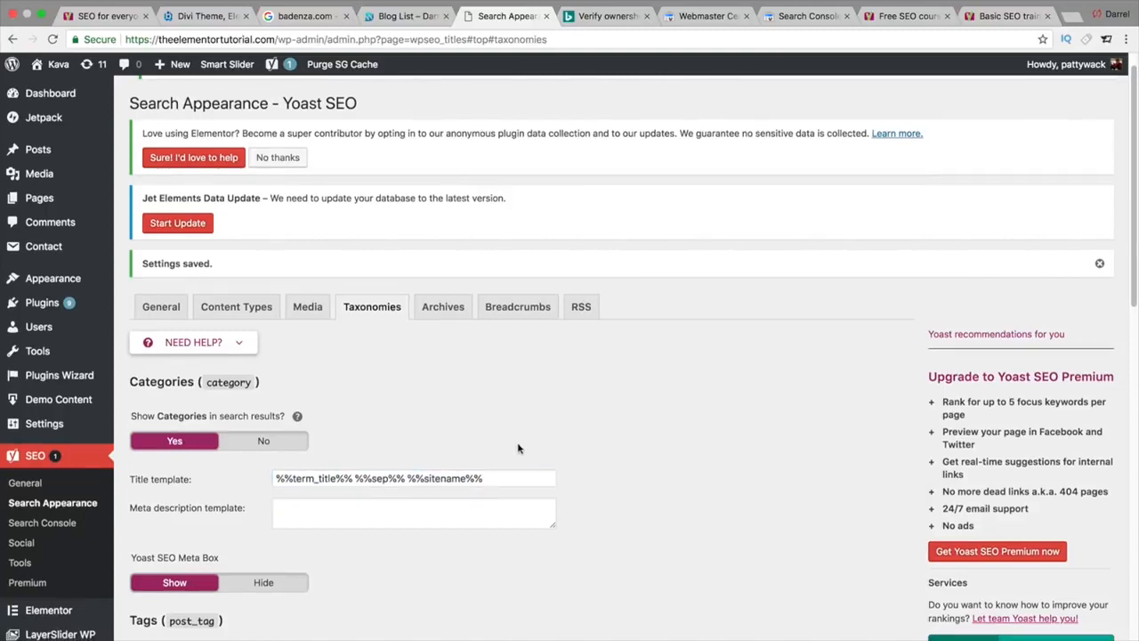
{"action": "left_click", "coordinate": [406, 507]}
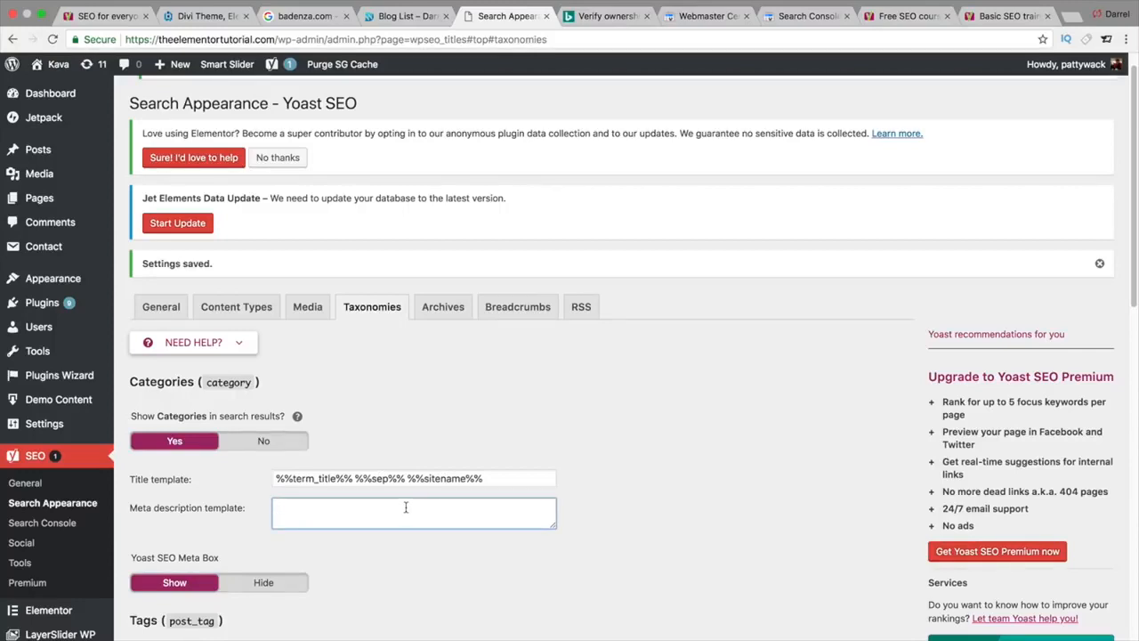
Step: Copy %%category_description%% from the Help panel's snippet variables list
{"action": "left_click", "coordinate": [238, 345]}
{"action": "left_click", "coordinate": [827, 399]}
{"action": "scroll", "coordinate": [625, 454], "scroll_direction": "down", "scroll_amount": 1}
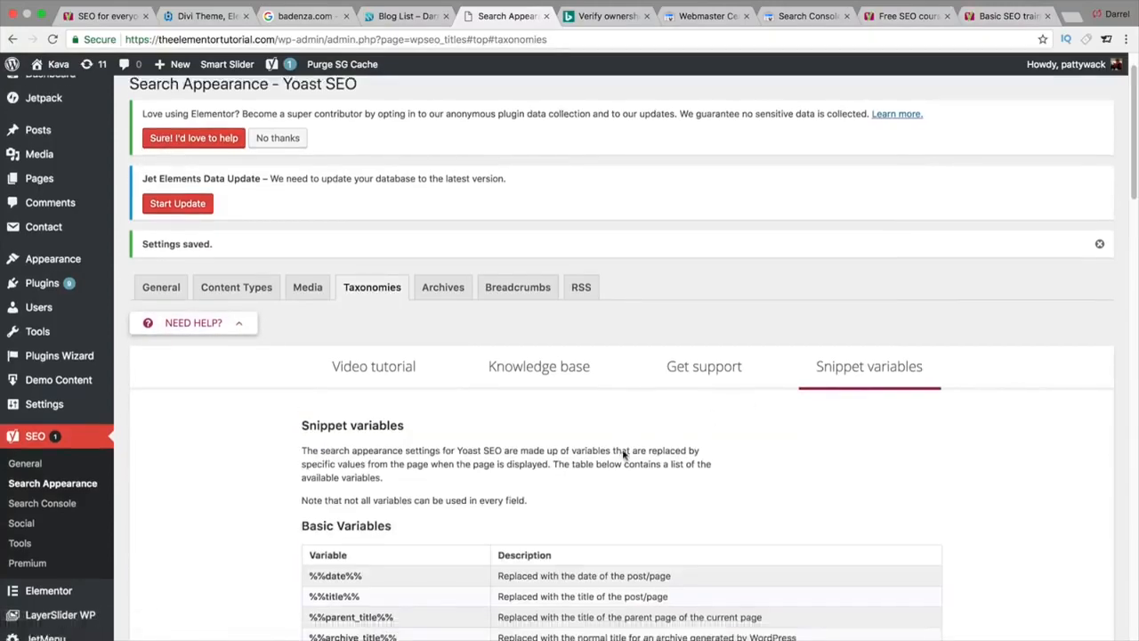
{"action": "scroll", "coordinate": [625, 454], "scroll_direction": "down", "scroll_amount": 5}
{"action": "scroll", "coordinate": [472, 516], "scroll_direction": "down", "scroll_amount": 1}
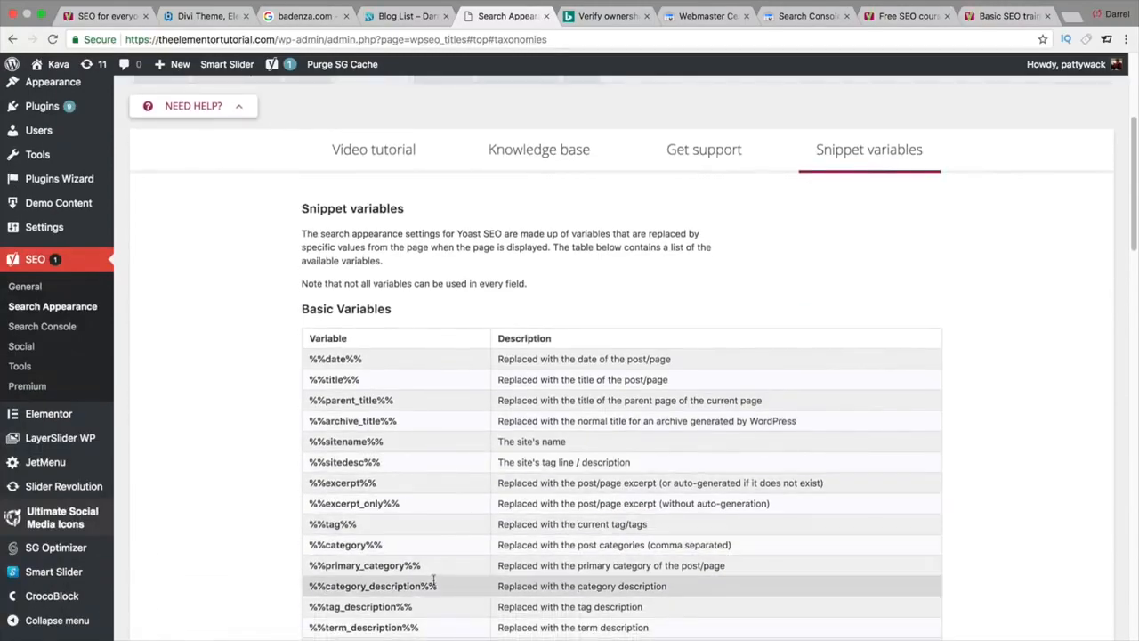
{"action": "left_click_drag", "start_coordinate": [437, 585], "coordinate": [308, 585]}
{"action": "right_click", "coordinate": [308, 585]}
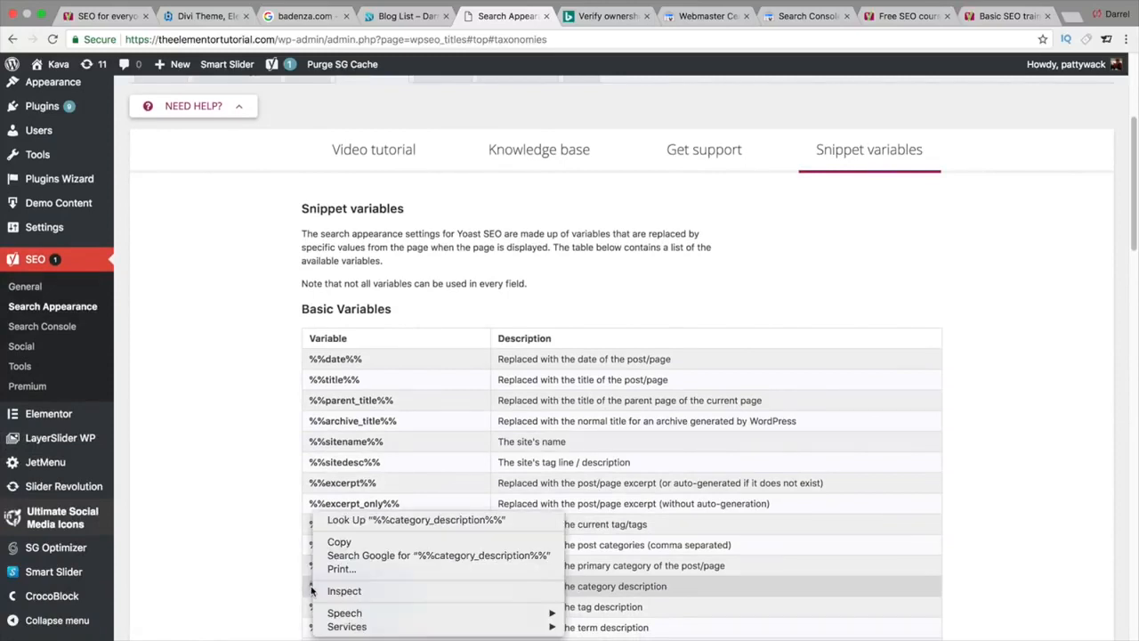
{"action": "left_click", "coordinate": [349, 545]}
Step: Paste %%category_description%% into the Categories meta description and set Tags search results to No
{"action": "scroll", "coordinate": [859, 167], "scroll_direction": "up", "scroll_amount": 1}
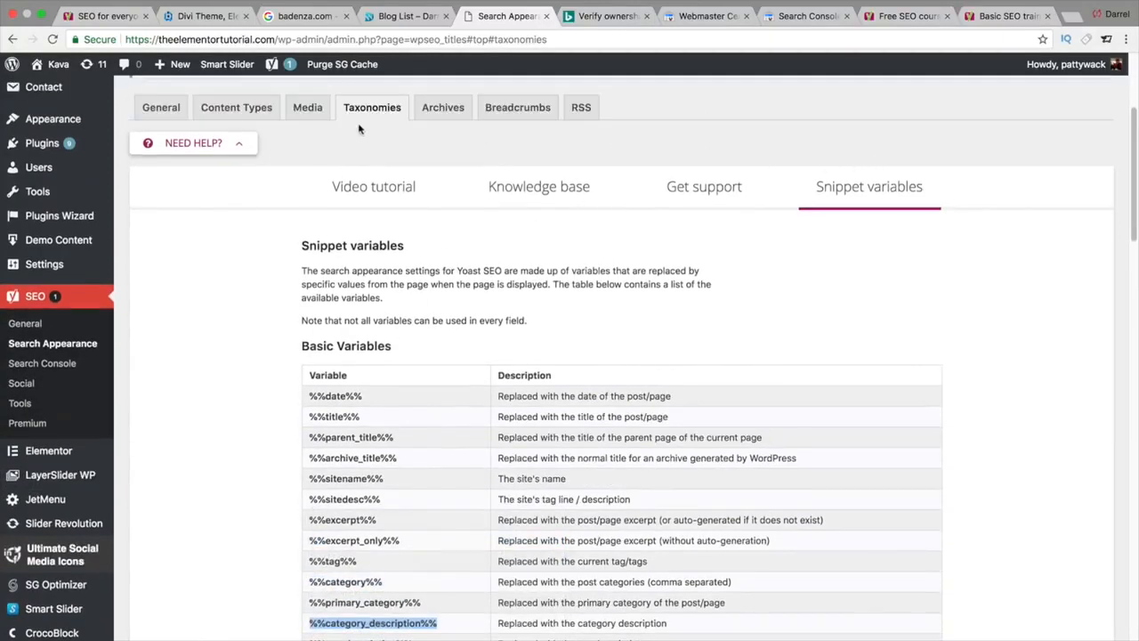
{"action": "left_click", "coordinate": [238, 151]}
{"action": "left_click", "coordinate": [305, 309]}
{"action": "right_click", "coordinate": [305, 309]}
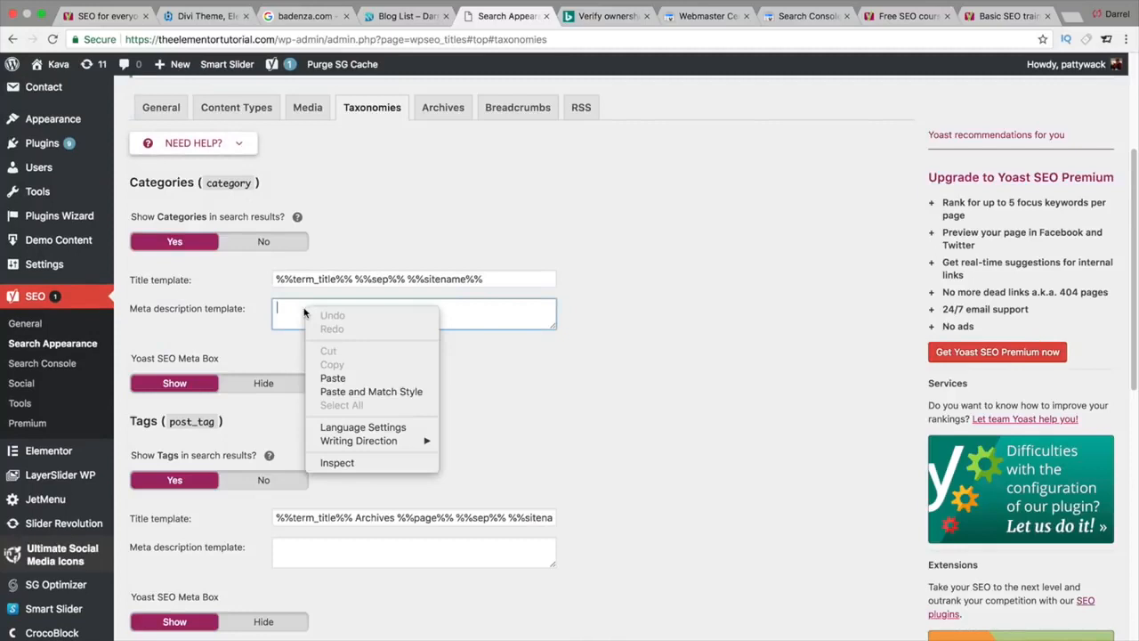
{"action": "left_click", "coordinate": [339, 378]}
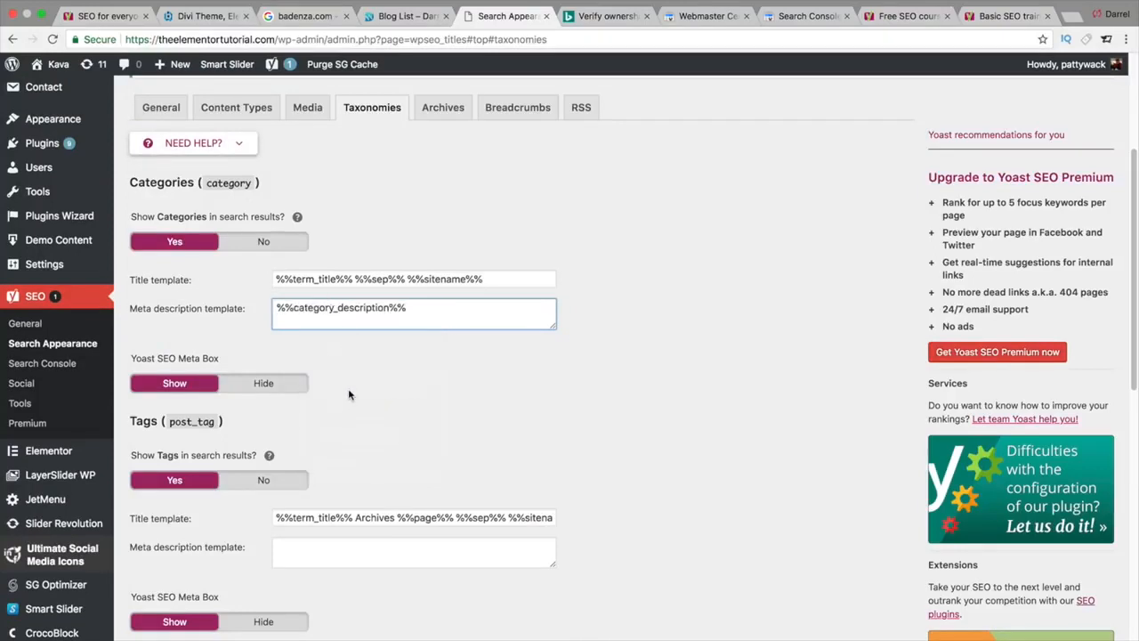
{"action": "scroll", "coordinate": [379, 453], "scroll_direction": "down", "scroll_amount": 1}
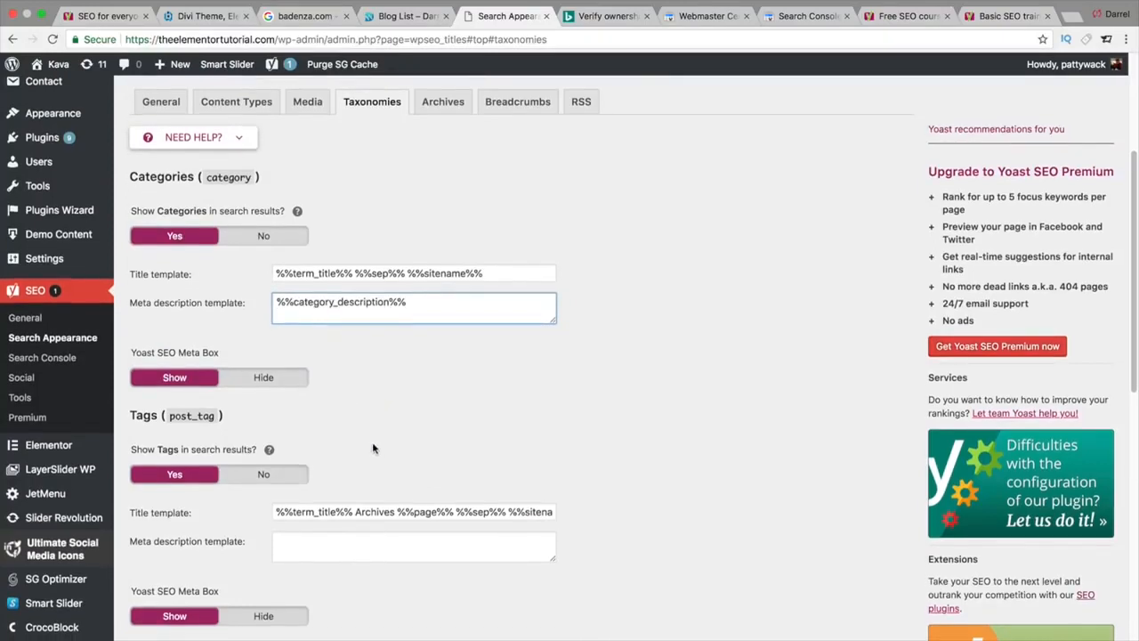
{"action": "left_click", "coordinate": [267, 474]}
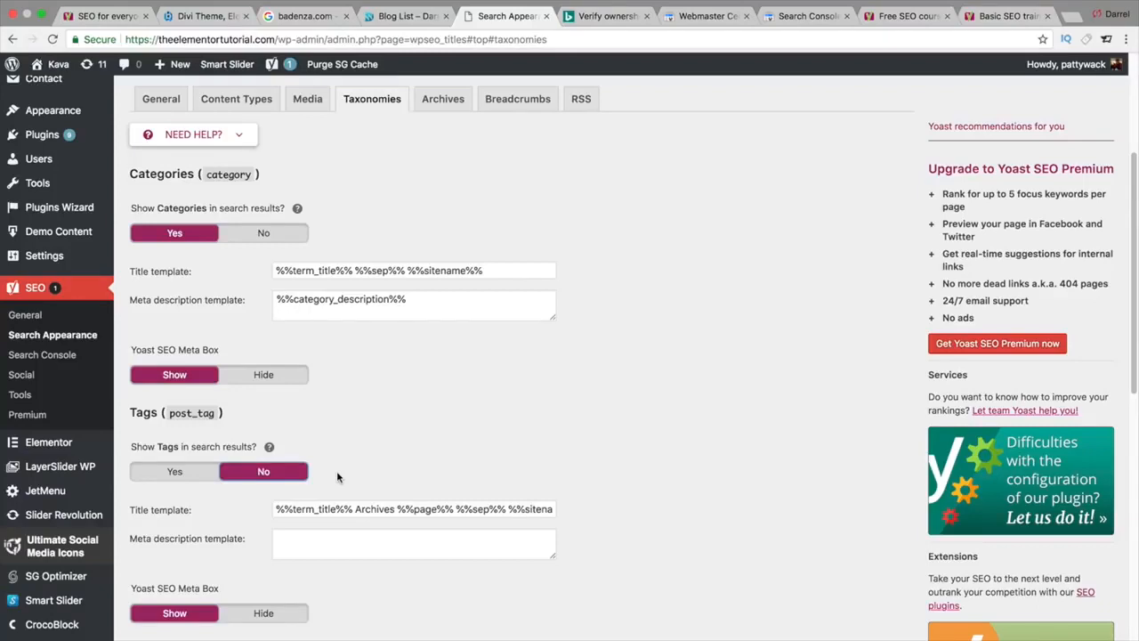
Step: Keep the Tags Yoast SEO Meta Box shown and set Format-based archives to Disabled
{"action": "scroll", "coordinate": [337, 477], "scroll_direction": "down", "scroll_amount": 1}
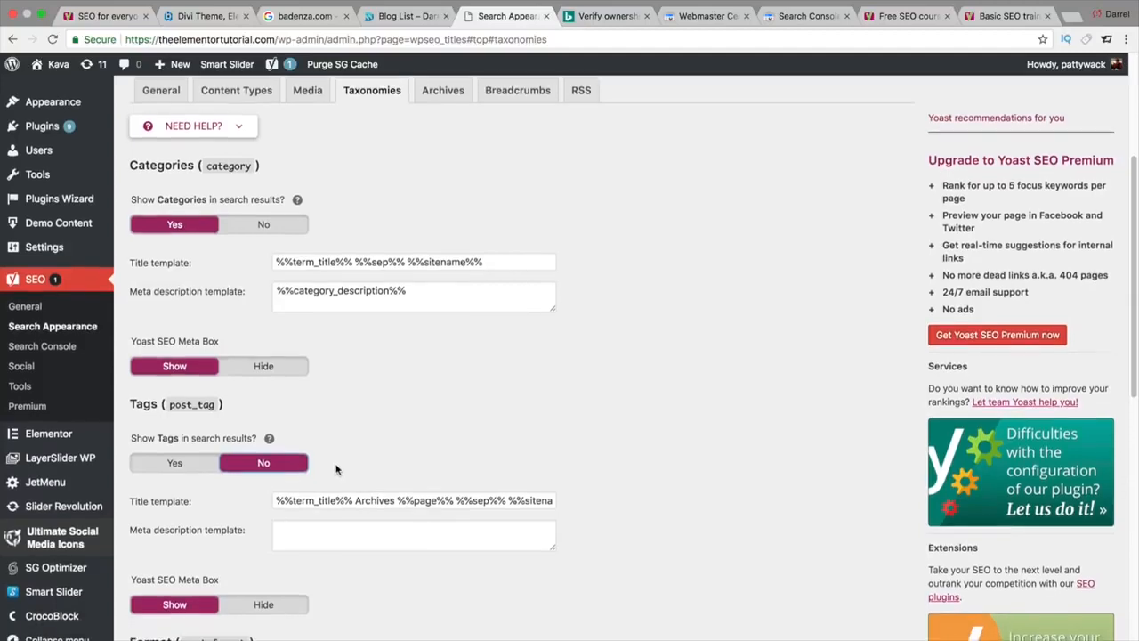
{"action": "scroll", "coordinate": [336, 470], "scroll_direction": "down", "scroll_amount": 4}
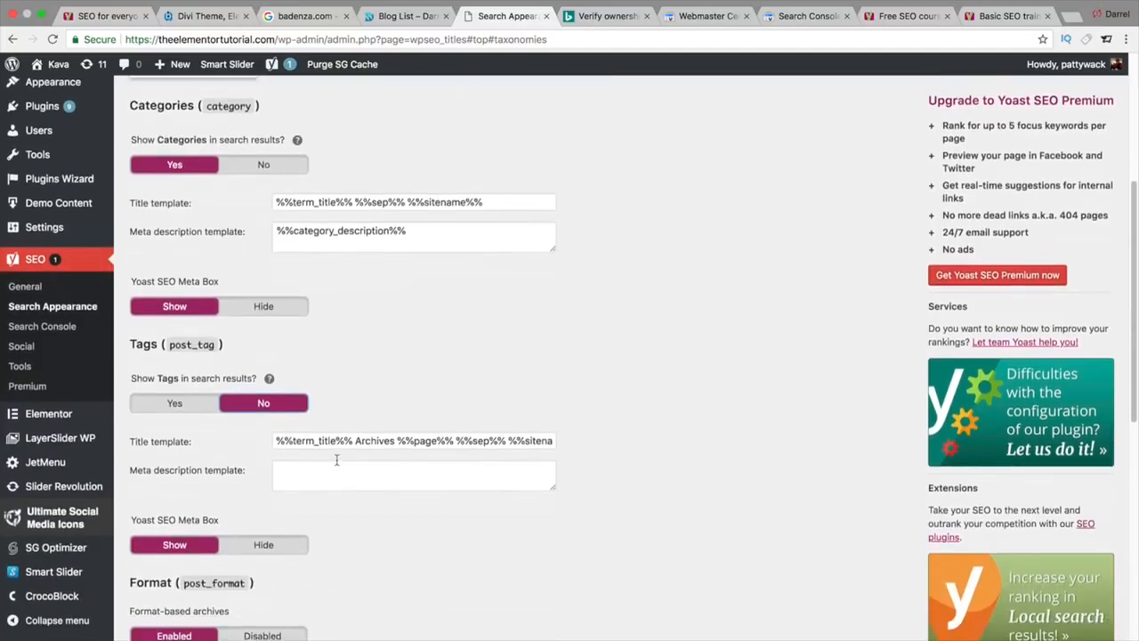
{"action": "scroll", "coordinate": [337, 459], "scroll_direction": "down", "scroll_amount": 3}
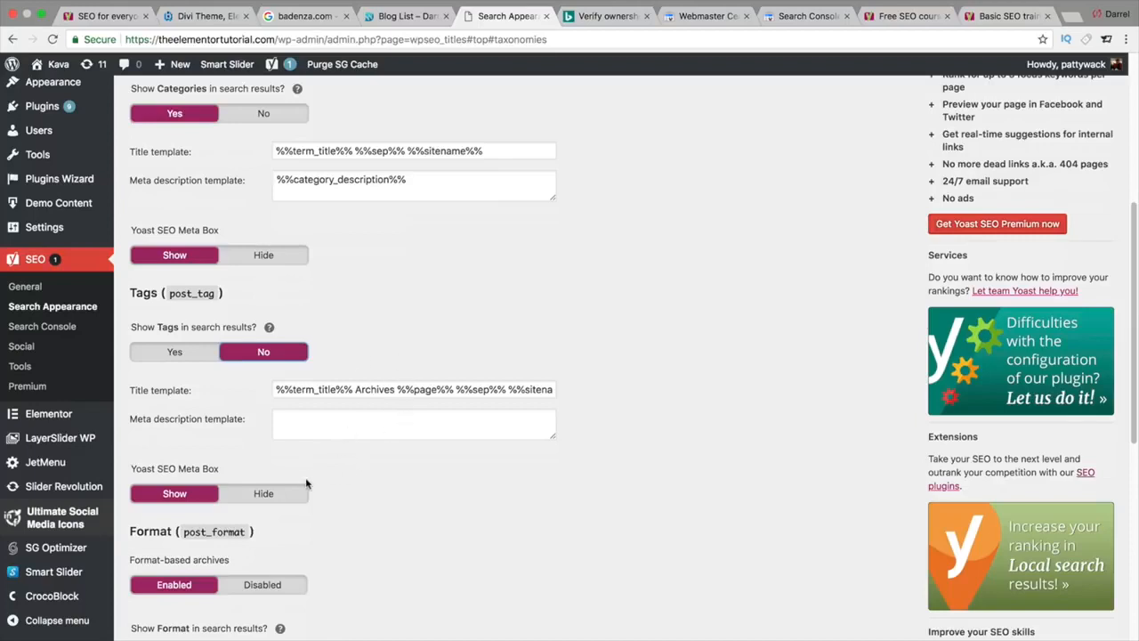
{"action": "scroll", "coordinate": [307, 485], "scroll_direction": "down", "scroll_amount": 2}
{"action": "left_click", "coordinate": [283, 468]}
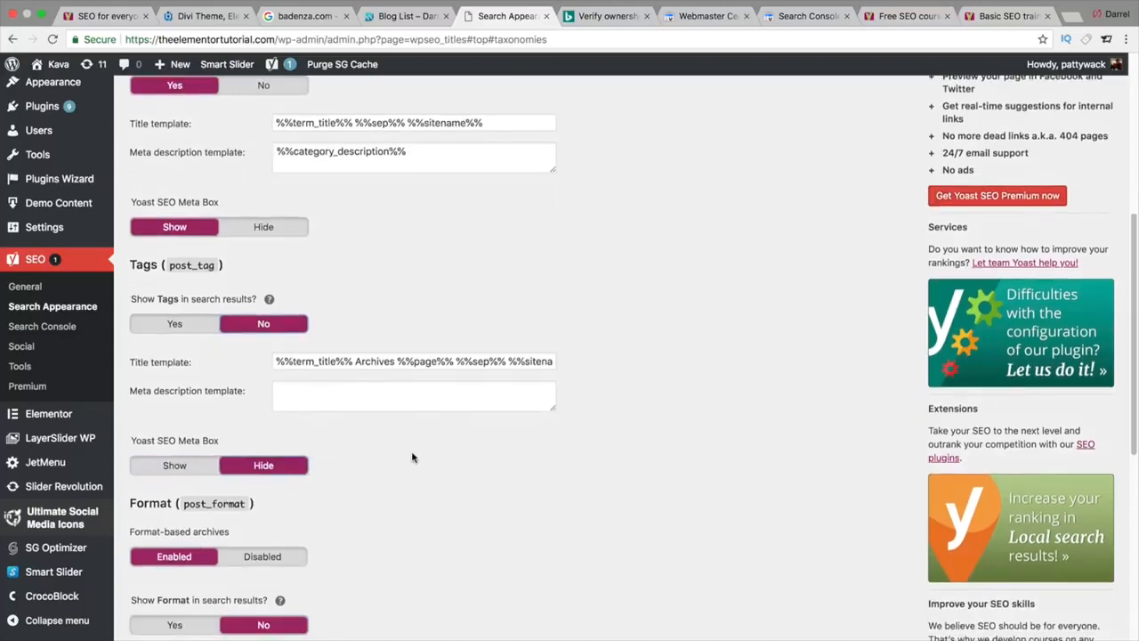
{"action": "left_click", "coordinate": [188, 470]}
{"action": "left_click", "coordinate": [272, 556]}
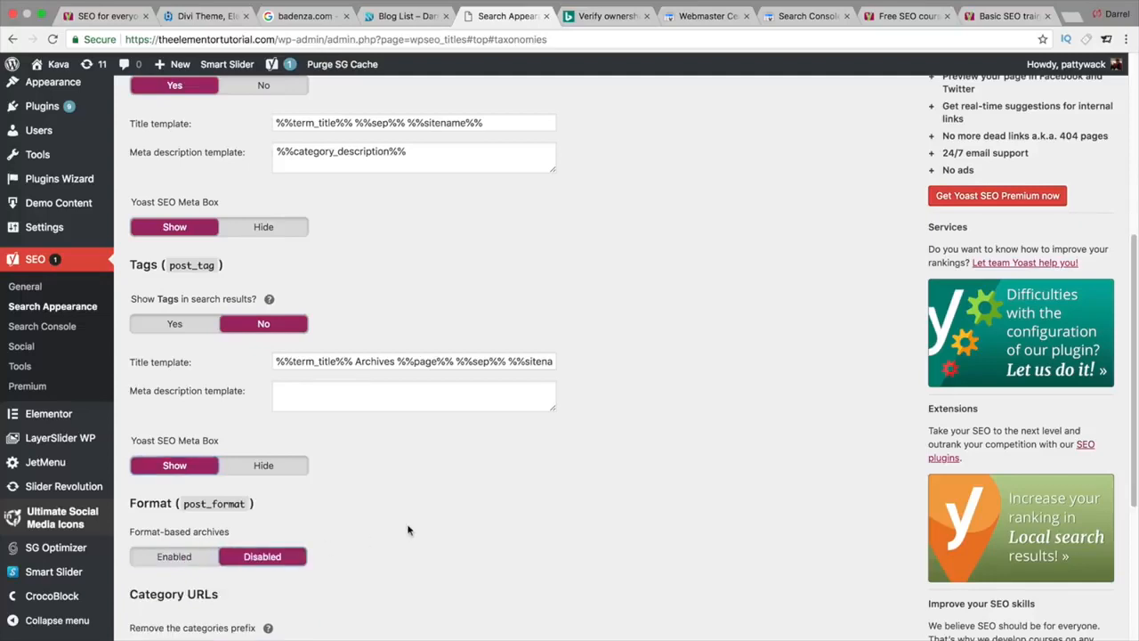
{"action": "scroll", "coordinate": [407, 526], "scroll_direction": "down", "scroll_amount": 5}
{"action": "scroll", "coordinate": [408, 527], "scroll_direction": "down", "scroll_amount": 1}
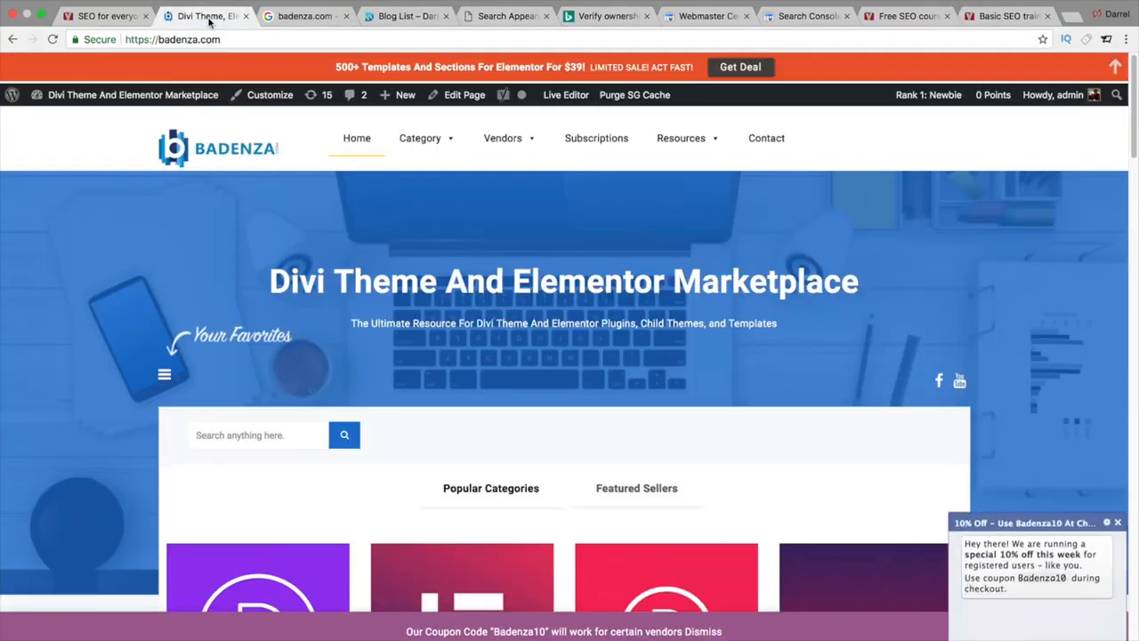
Step: On the Badenza site, open the Divi Plugins category and highlight product-category in its URL
{"action": "left_click", "coordinate": [208, 17]}
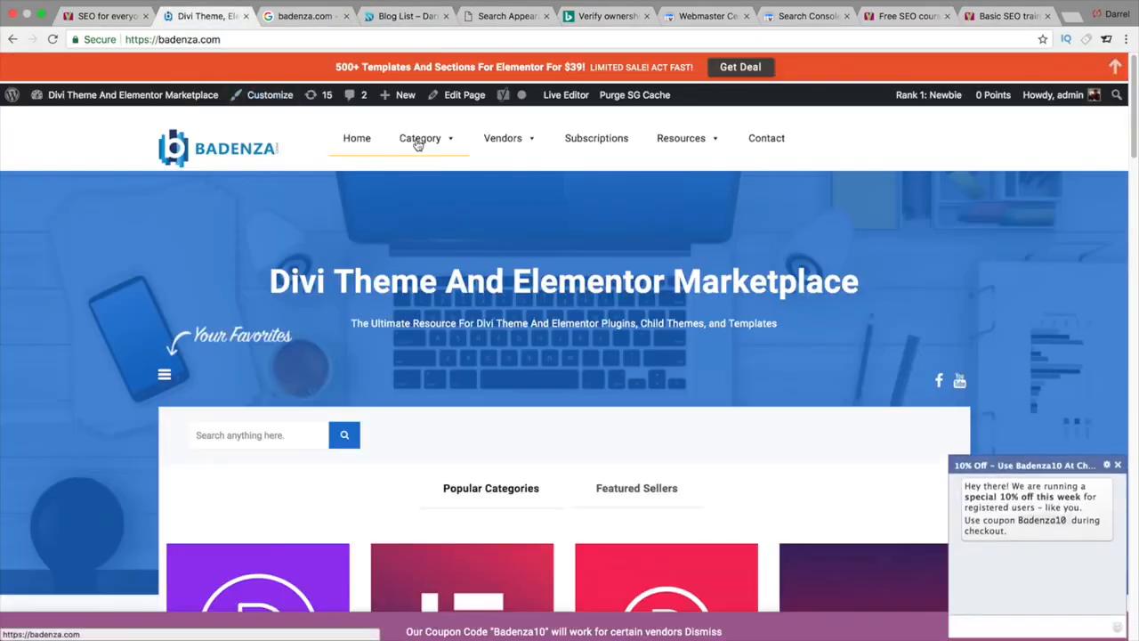
{"action": "mouse_move", "coordinate": [418, 145]}
{"action": "left_click", "coordinate": [432, 214]}
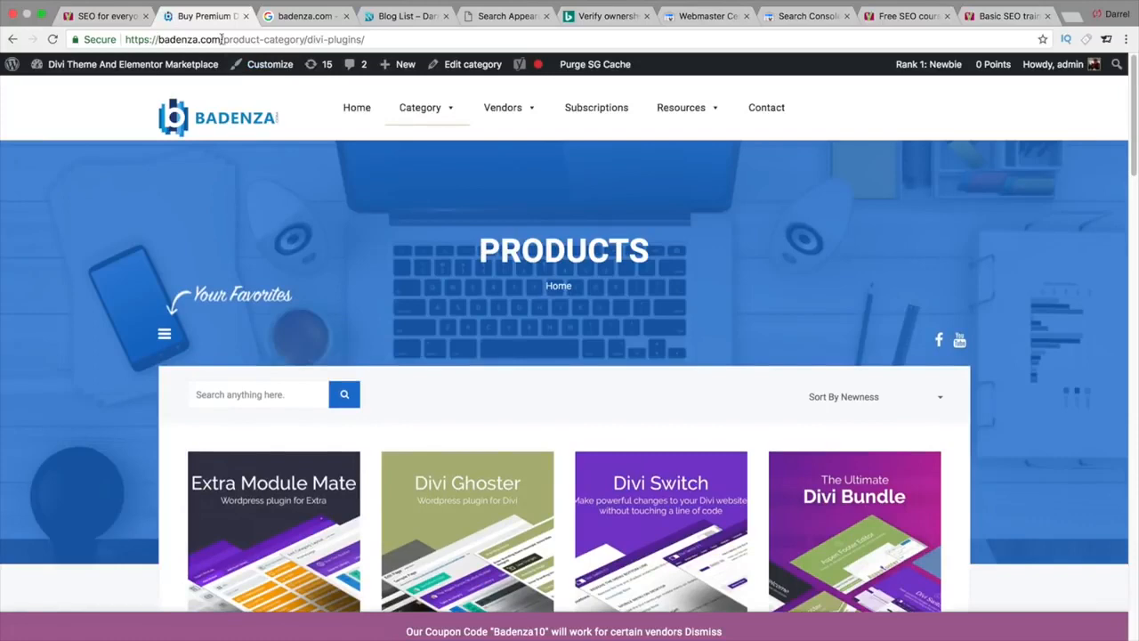
{"action": "left_click_drag", "start_coordinate": [222, 39], "coordinate": [306, 39]}
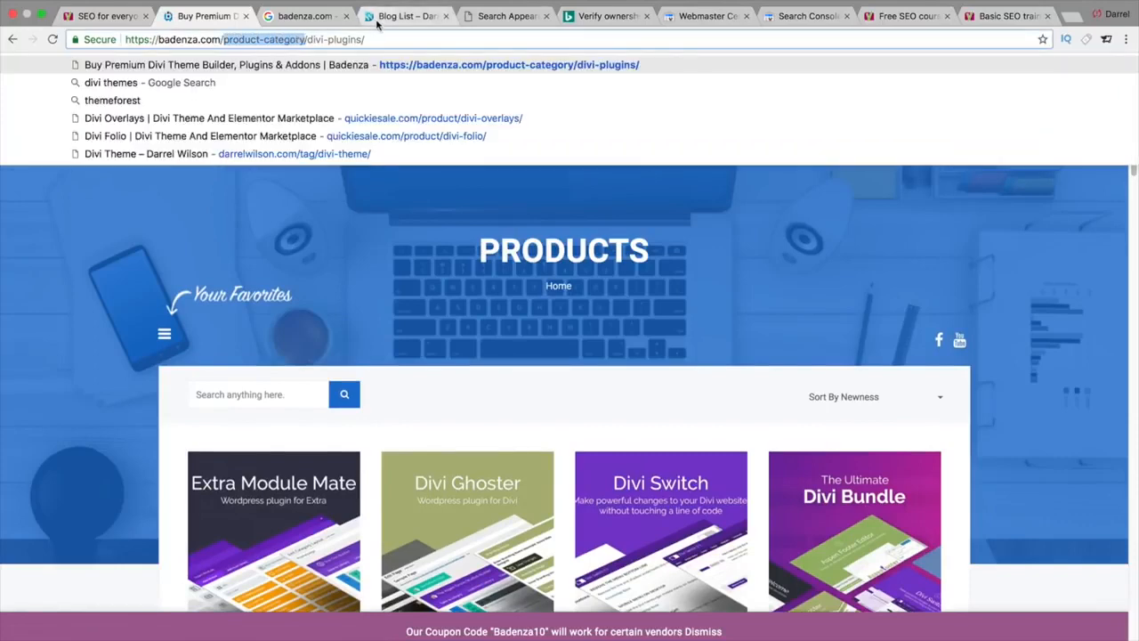
{"action": "left_click", "coordinate": [485, 17]}
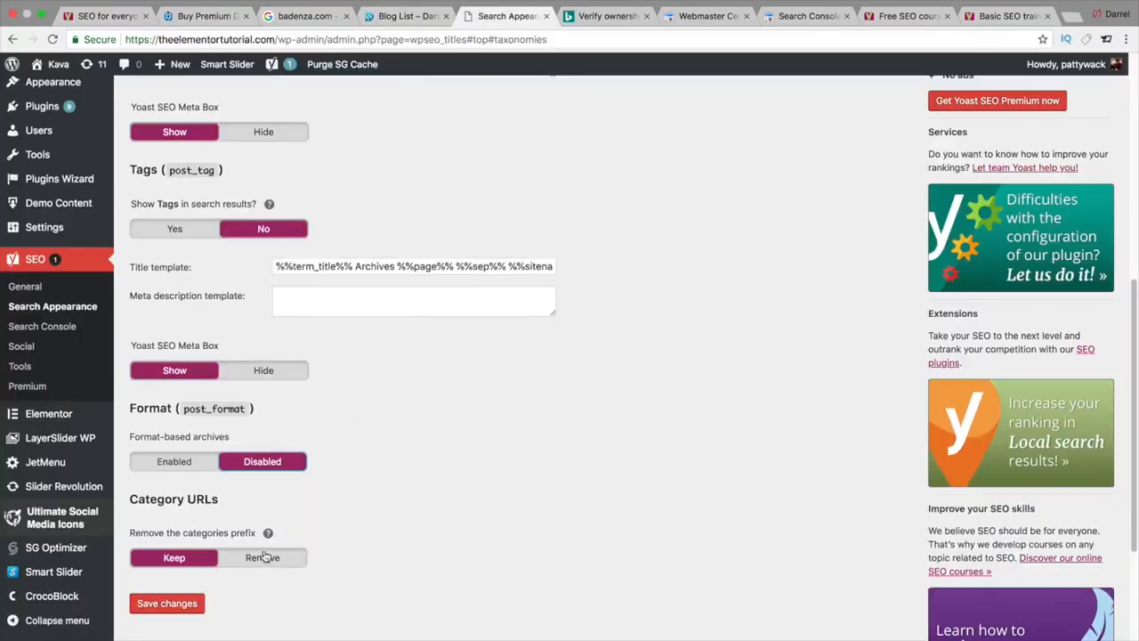
Step: After checking the Badenza products page, save the Taxonomies search appearance settings
{"action": "left_click", "coordinate": [189, 15]}
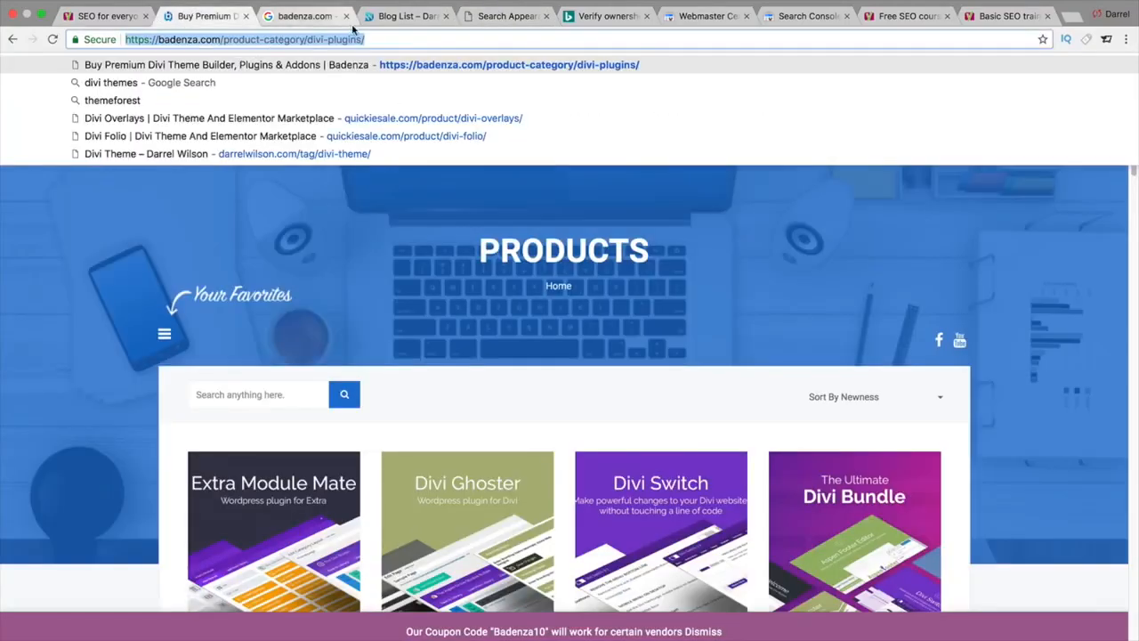
{"action": "left_click", "coordinate": [494, 16]}
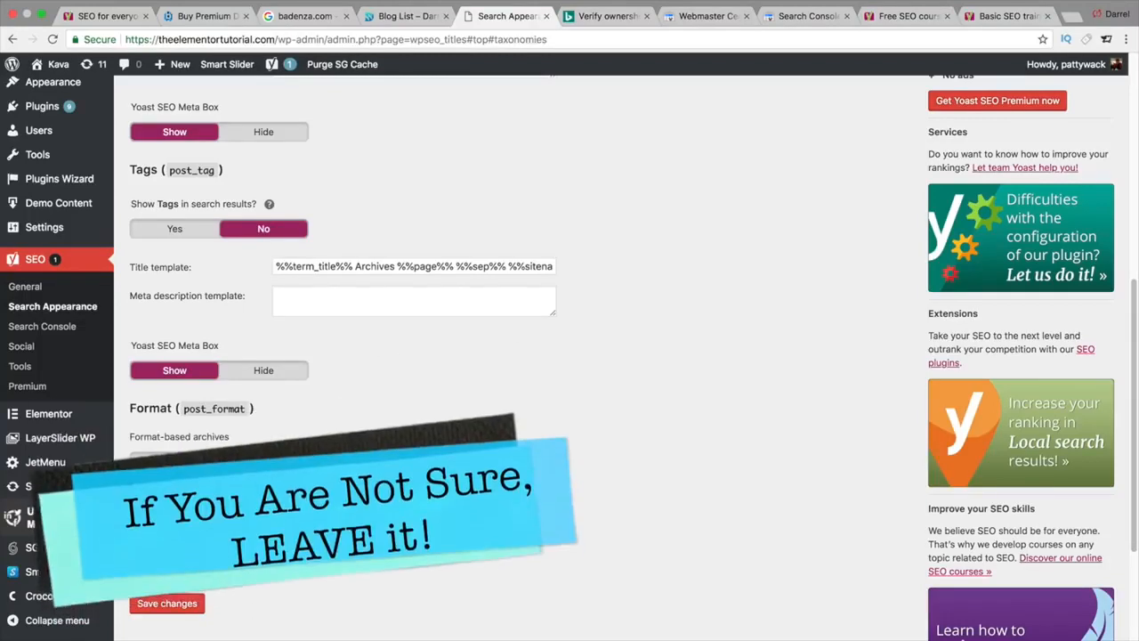
{"action": "left_click", "coordinate": [178, 603]}
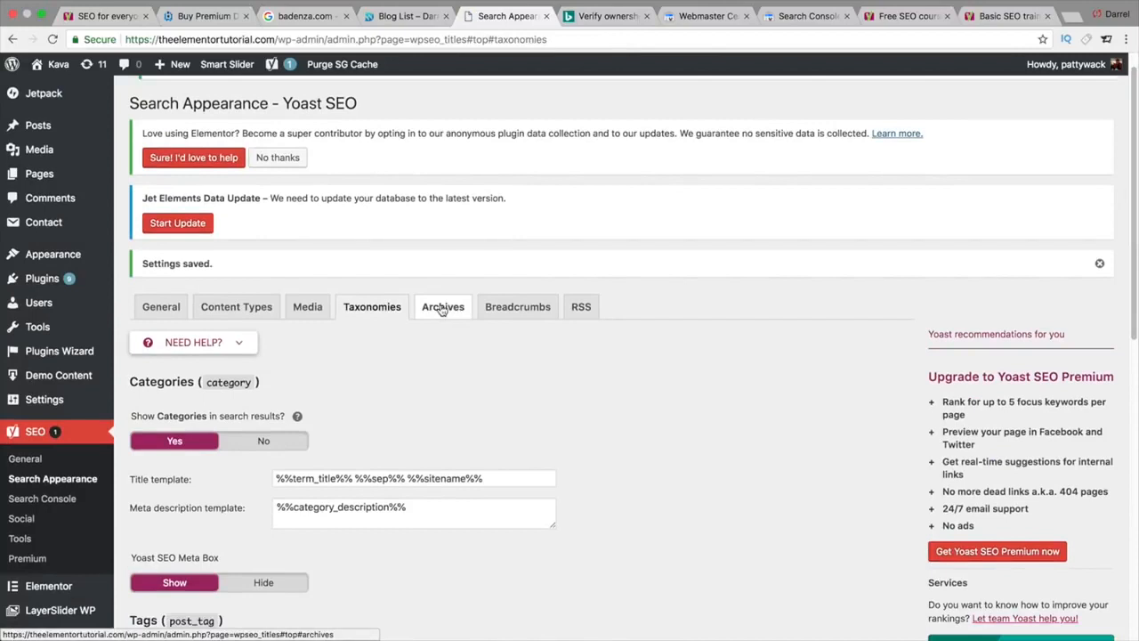
Step: Open the Archives settings and set Date archives to Disabled
{"action": "left_click", "coordinate": [441, 308]}
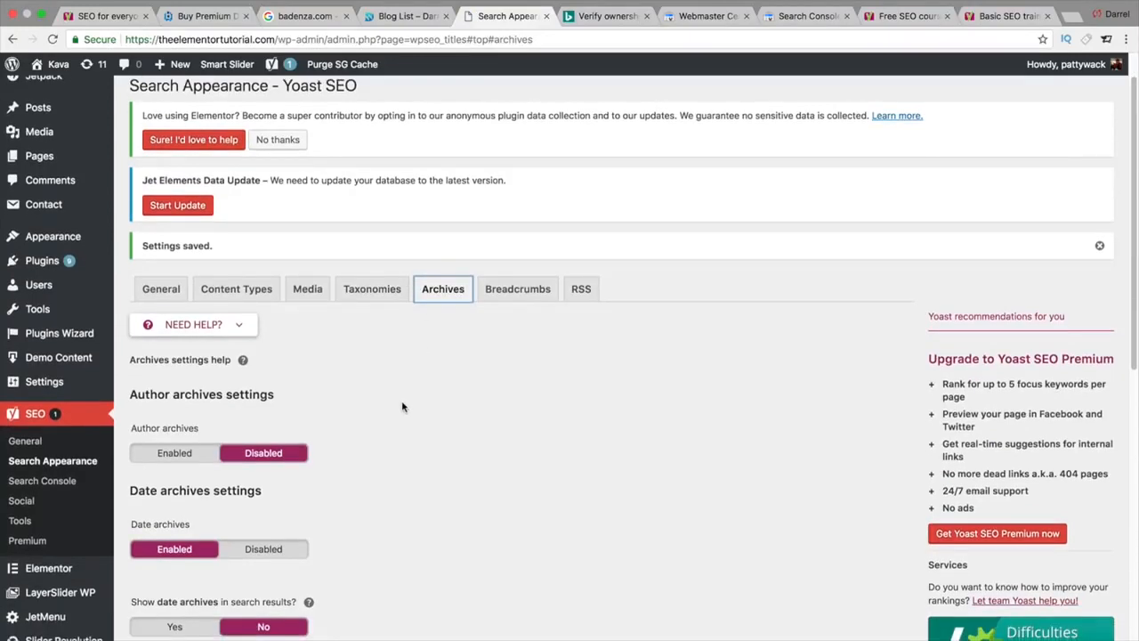
{"action": "scroll", "coordinate": [355, 433], "scroll_direction": "down", "scroll_amount": 1}
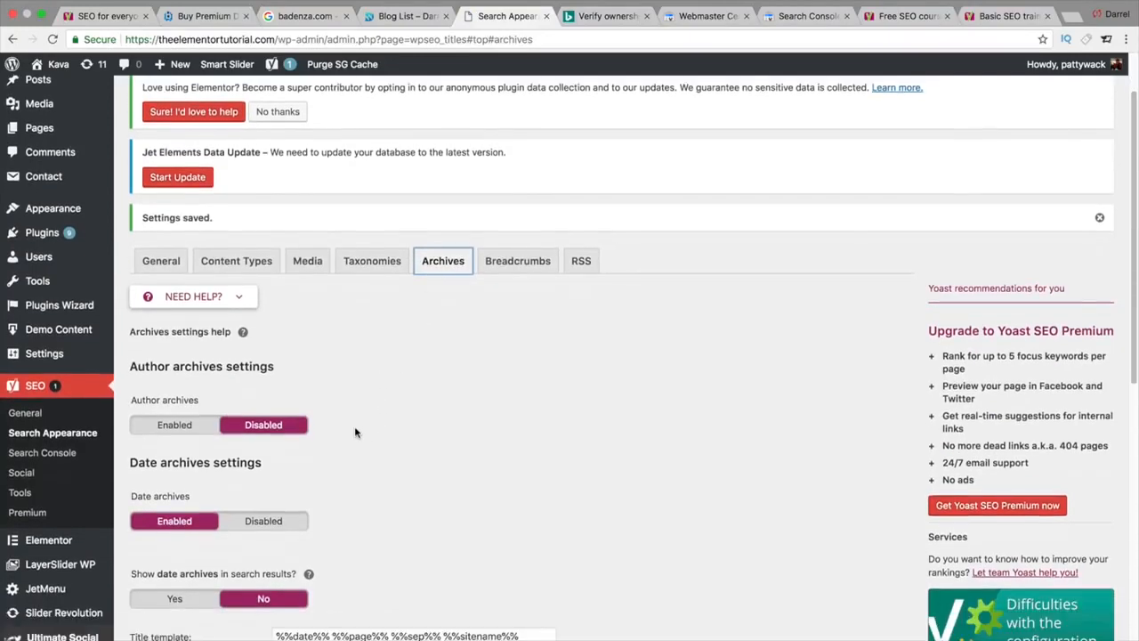
{"action": "scroll", "coordinate": [355, 432], "scroll_direction": "down", "scroll_amount": 1}
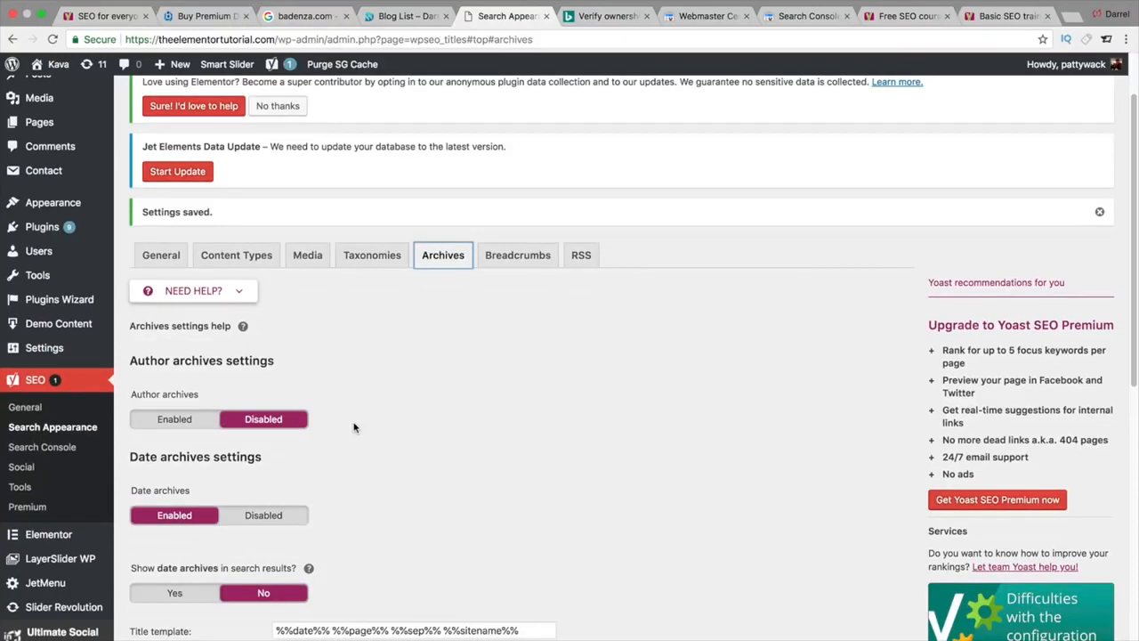
{"action": "scroll", "coordinate": [354, 428], "scroll_direction": "down", "scroll_amount": 1}
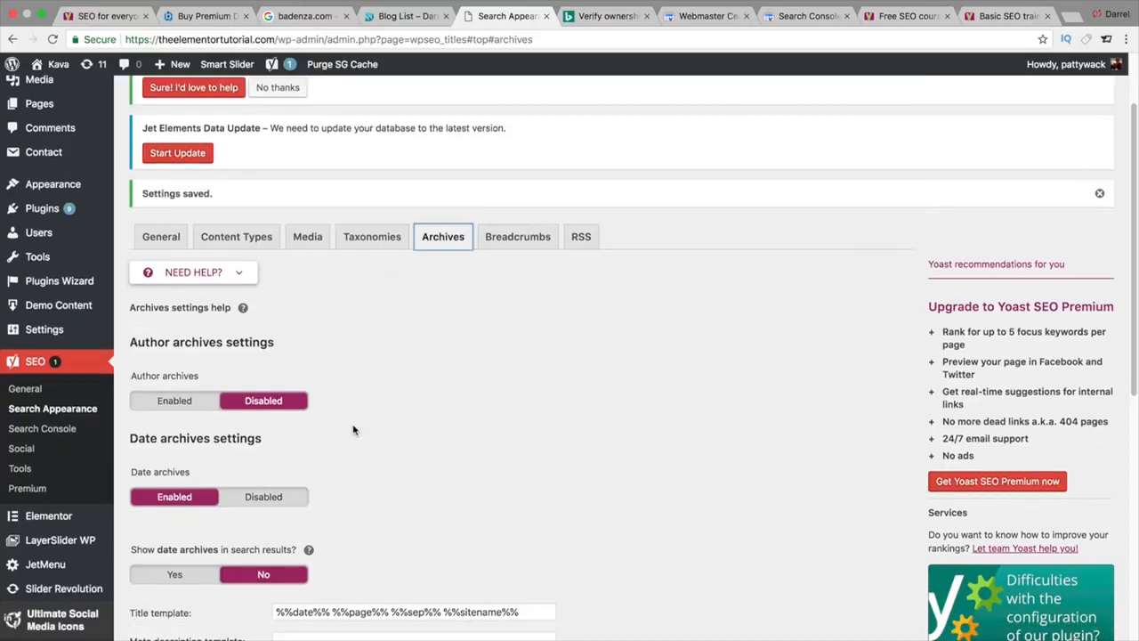
{"action": "left_click", "coordinate": [278, 500]}
{"action": "scroll", "coordinate": [355, 465], "scroll_direction": "down", "scroll_amount": 3}
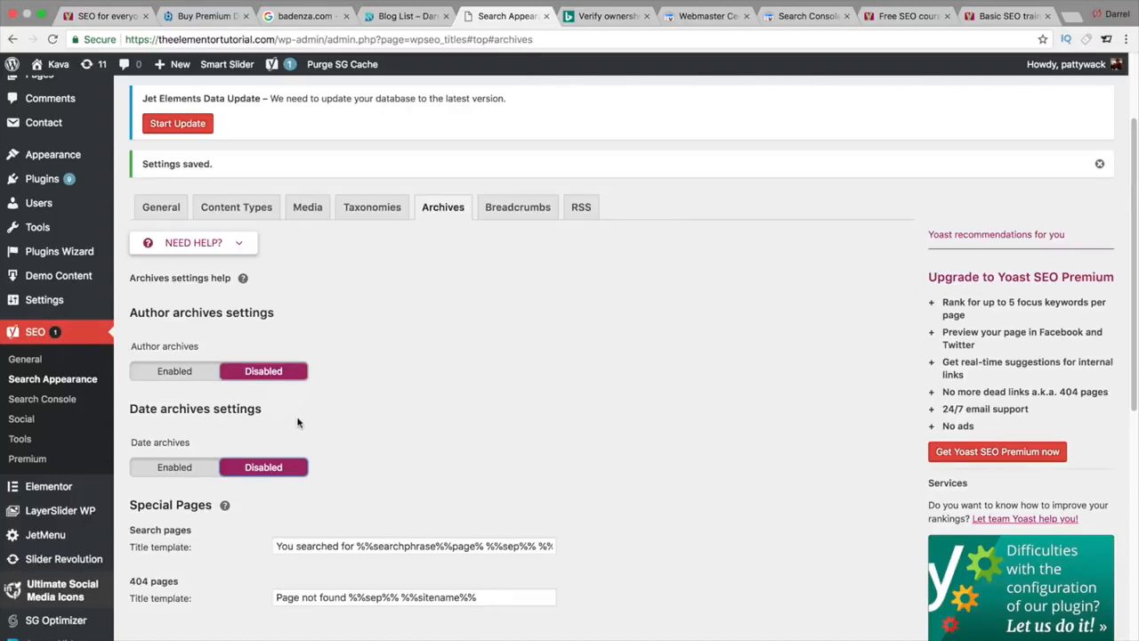
{"action": "scroll", "coordinate": [298, 422], "scroll_direction": "down", "scroll_amount": 1}
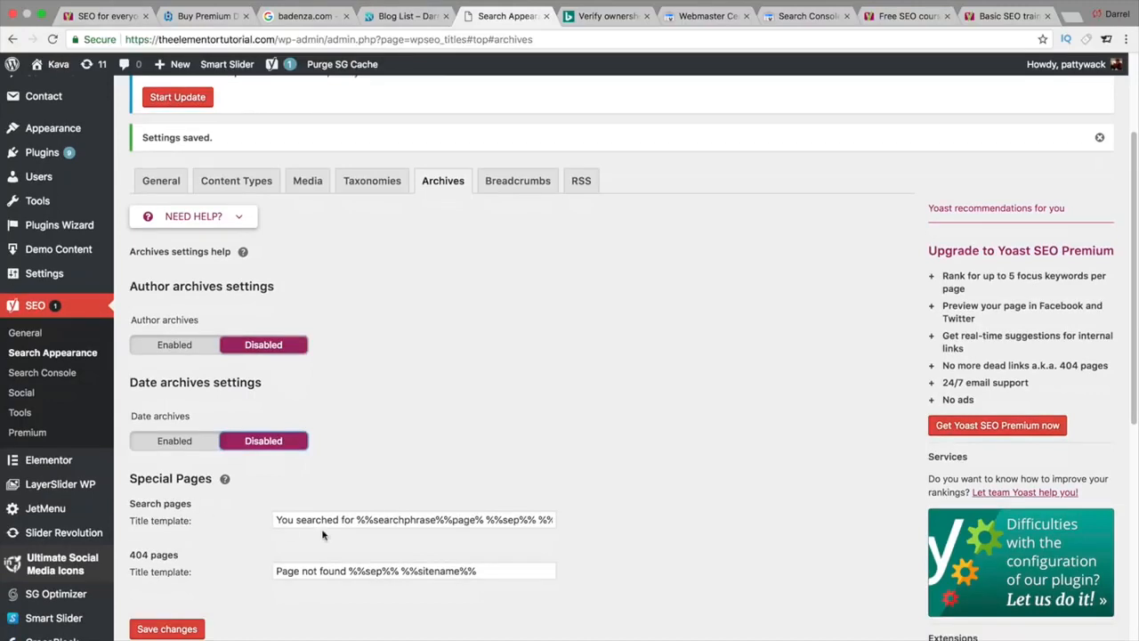
Step: Delete %%page%% from the Search pages title template and save the Archives settings
{"action": "left_click", "coordinate": [438, 521]}
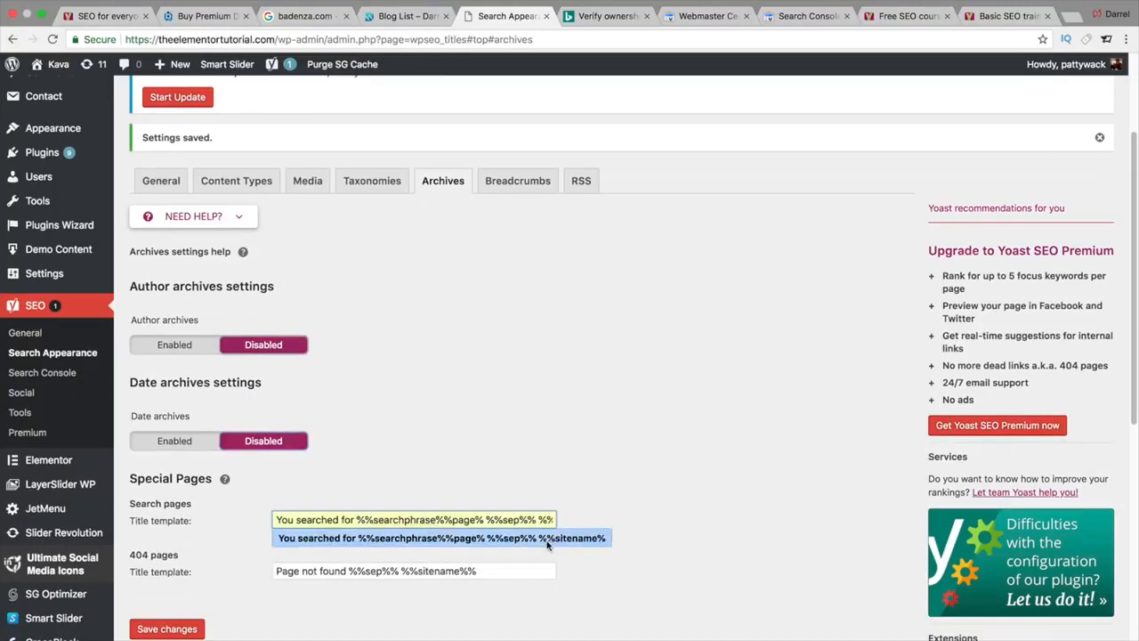
{"action": "left_click", "coordinate": [476, 518]}
{"action": "key", "text": "Right"}
{"action": "key", "text": "Right"}
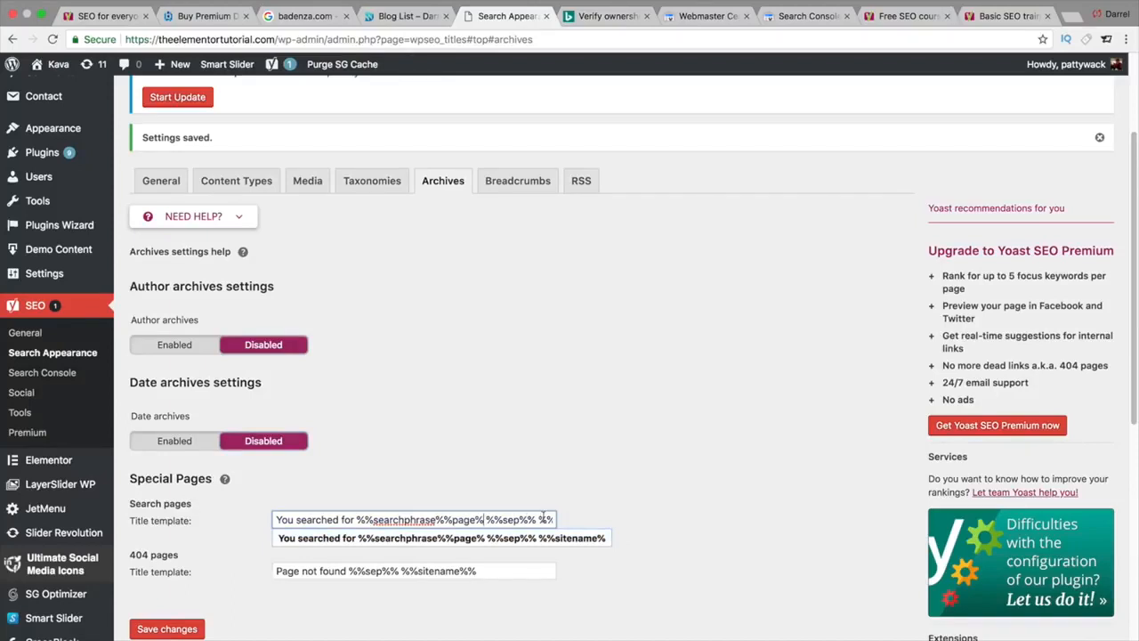
{"action": "key", "text": "BackSpace"}
{"action": "key", "text": "BackSpace"}
{"action": "key", "text": "BackSpace"}
{"action": "key", "text": "BackSpace"}
{"action": "key", "text": "BackSpace"}
{"action": "key", "text": "BackSpace"}
{"action": "key", "text": "BackSpace"}
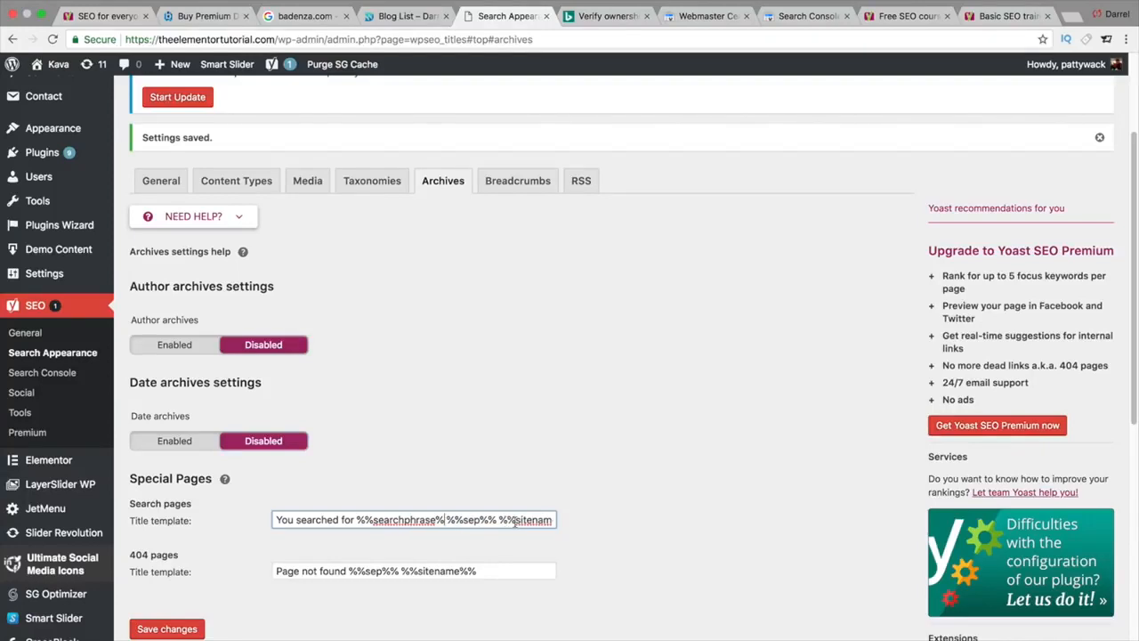
{"action": "left_click", "coordinate": [484, 572]}
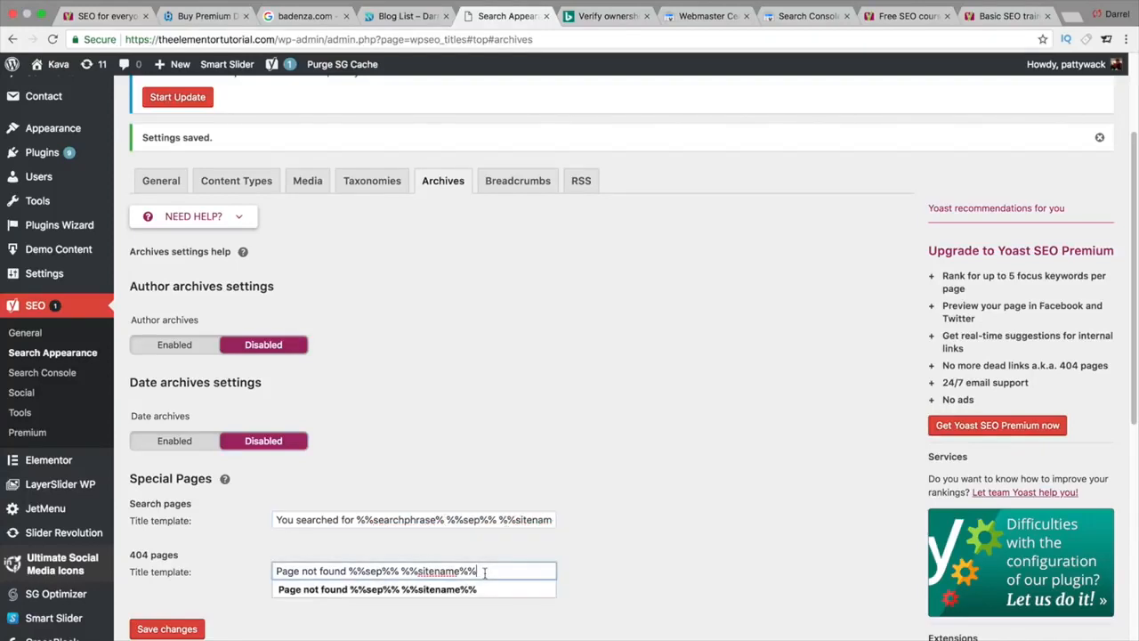
{"action": "left_click", "coordinate": [584, 530]}
{"action": "scroll", "coordinate": [584, 530], "scroll_direction": "down", "scroll_amount": 3}
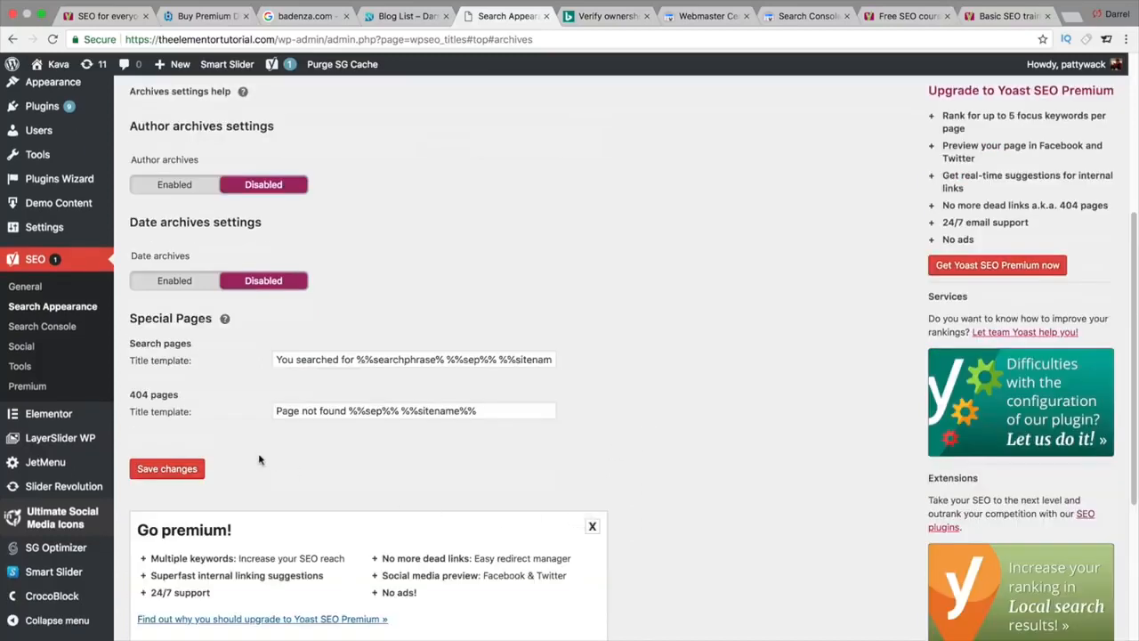
{"action": "left_click", "coordinate": [189, 472]}
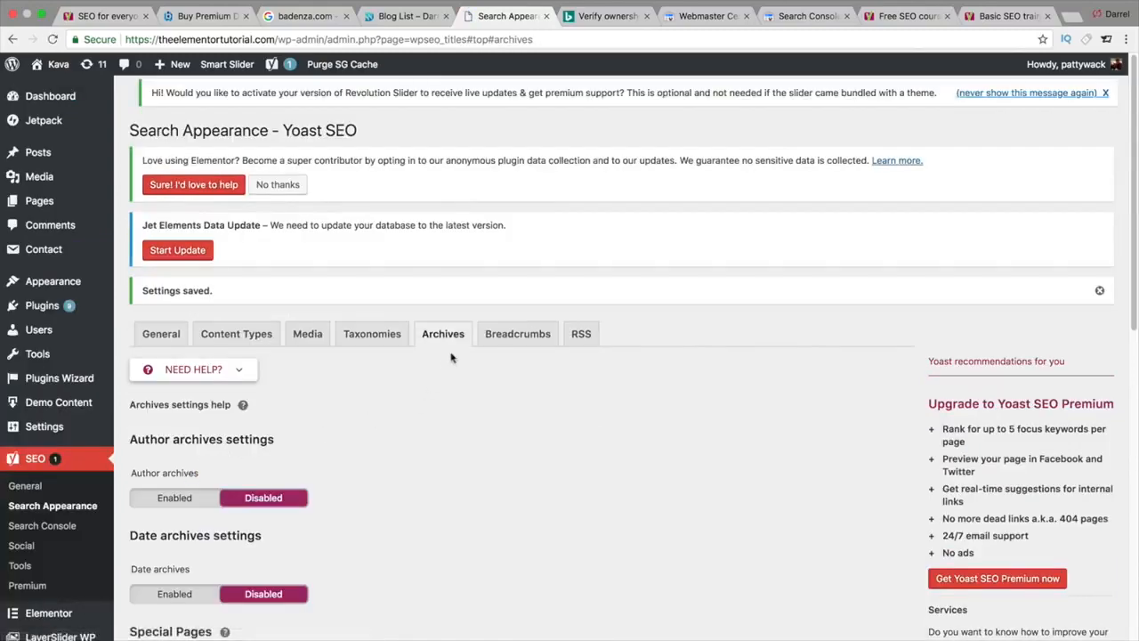
Step: Set Enable Breadcrumbs to Enabled and select the » separator
{"action": "left_click", "coordinate": [498, 342]}
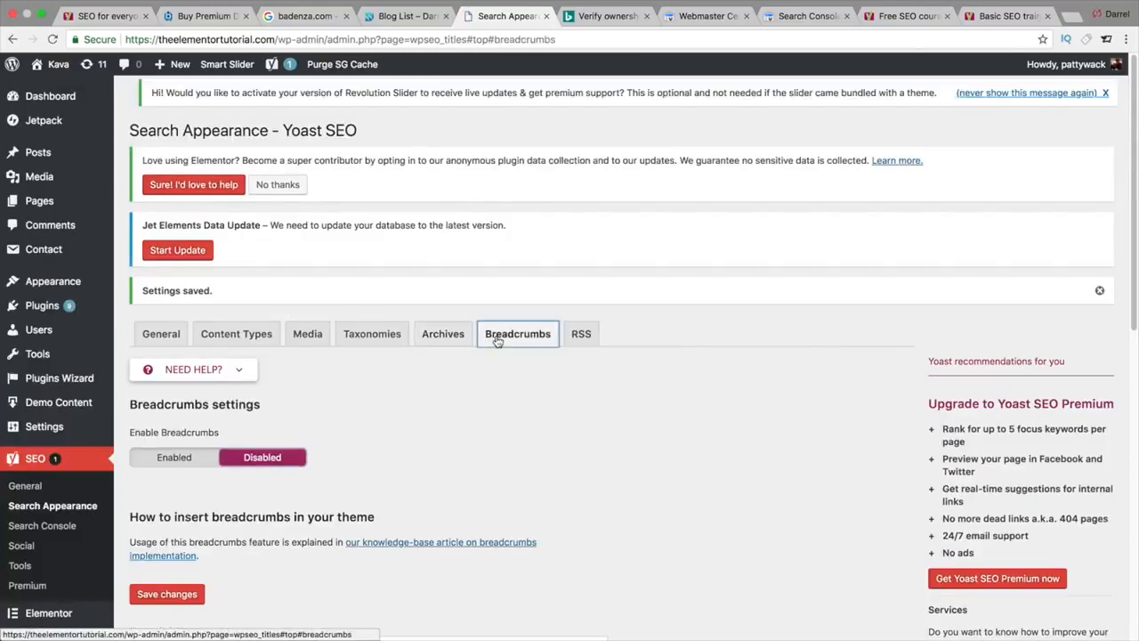
{"action": "scroll", "coordinate": [492, 358], "scroll_direction": "down", "scroll_amount": 2}
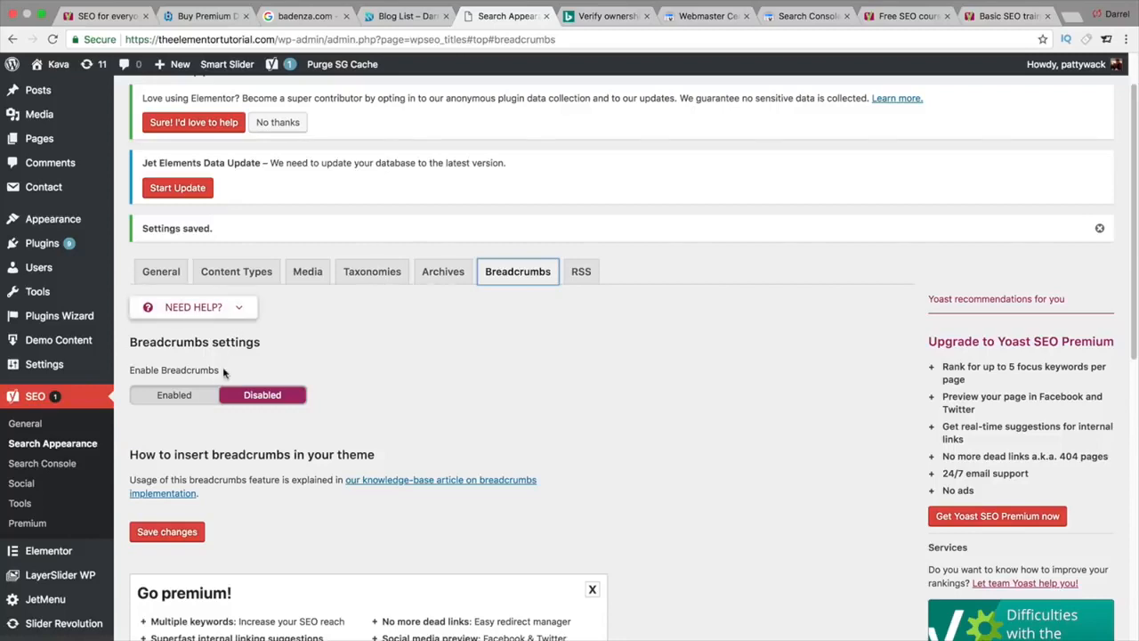
{"action": "left_click", "coordinate": [183, 398]}
{"action": "scroll", "coordinate": [211, 412], "scroll_direction": "down", "scroll_amount": 1}
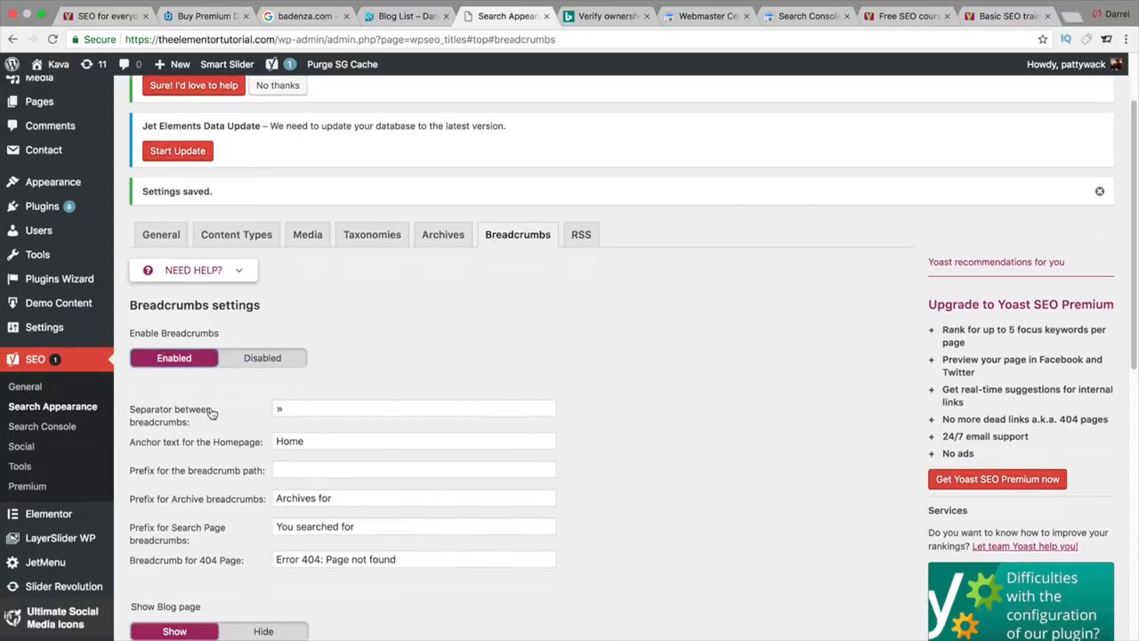
{"action": "left_click_drag", "start_coordinate": [298, 408], "coordinate": [247, 411]}
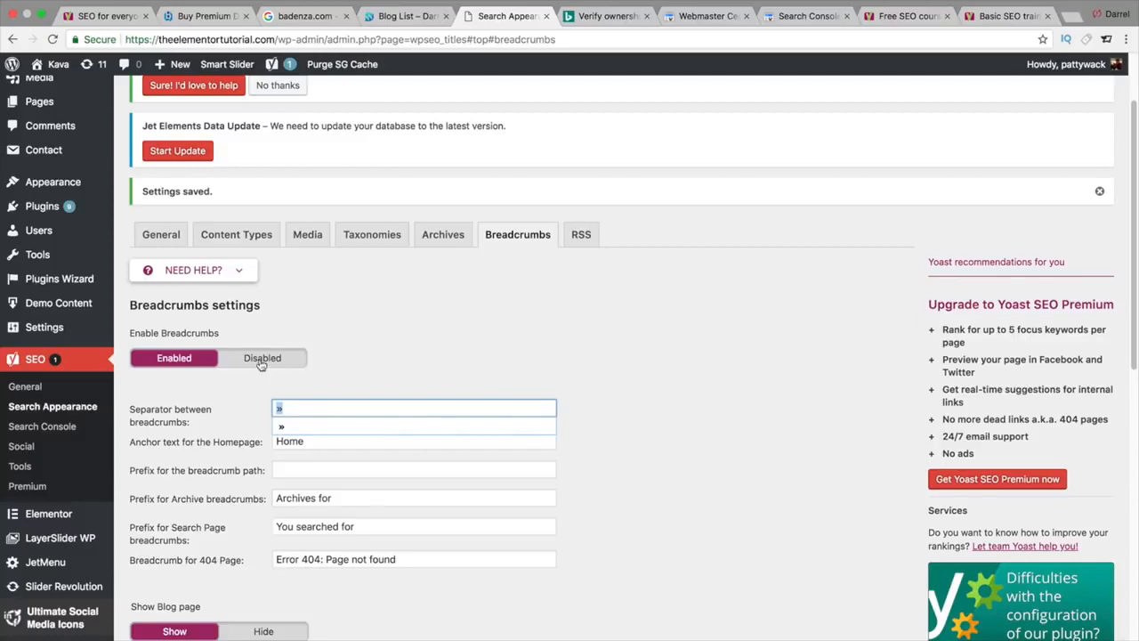
{"action": "left_click", "coordinate": [318, 23]}
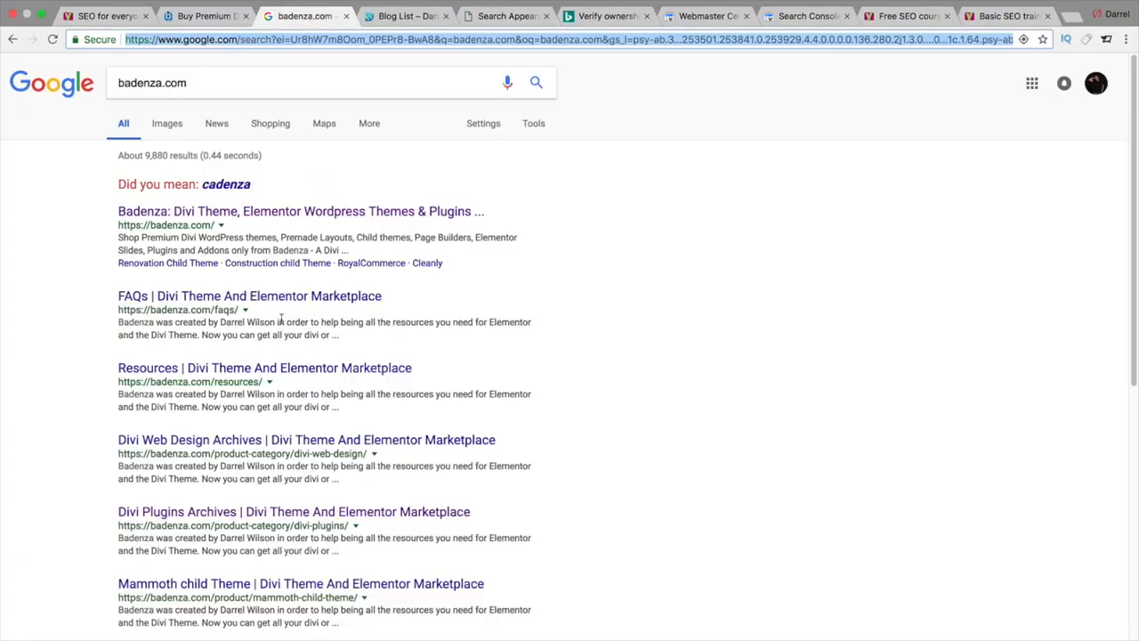
{"action": "scroll", "coordinate": [282, 320], "scroll_direction": "down", "scroll_amount": 3}
{"action": "scroll", "coordinate": [267, 338], "scroll_direction": "down", "scroll_amount": 5}
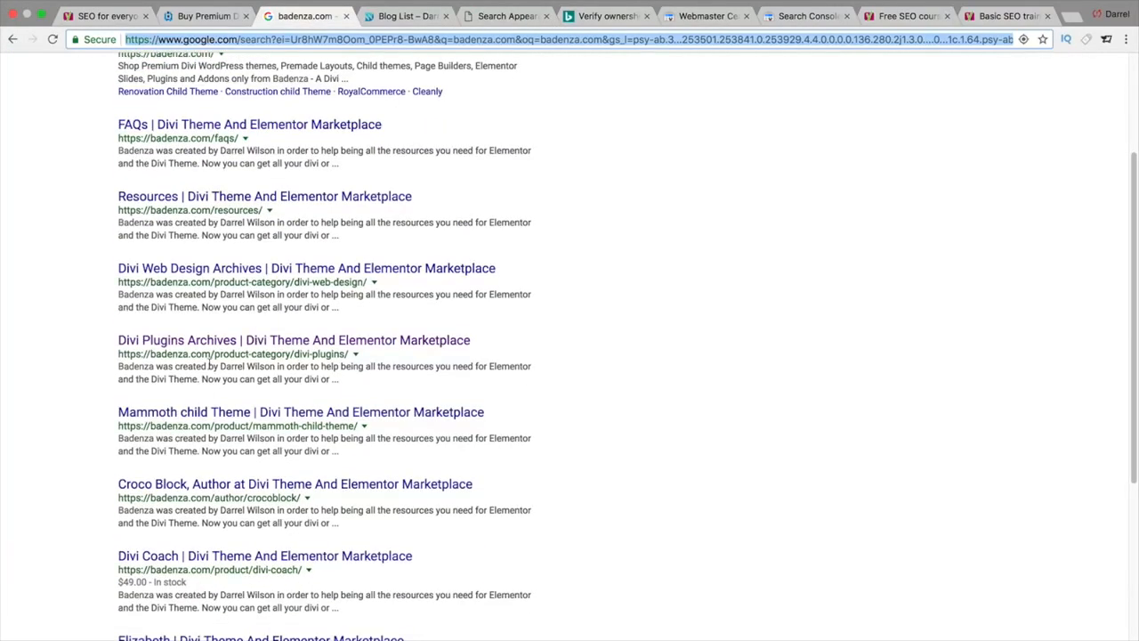
{"action": "left_click", "coordinate": [279, 565]}
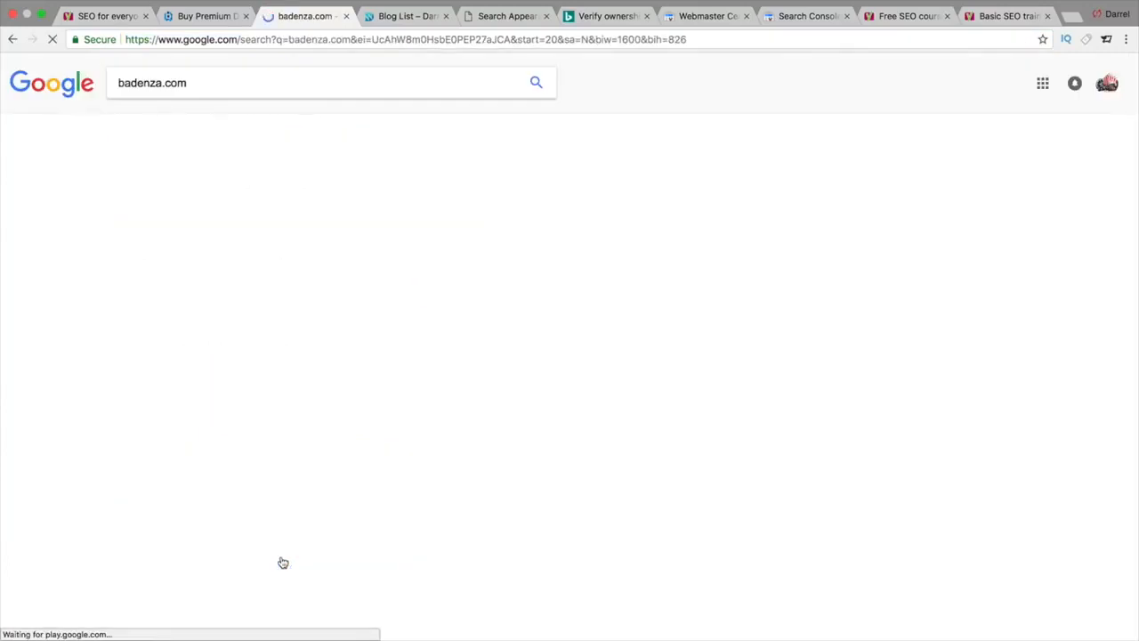
{"action": "scroll", "coordinate": [342, 562], "scroll_direction": "down", "scroll_amount": 10}
{"action": "left_click", "coordinate": [341, 566]}
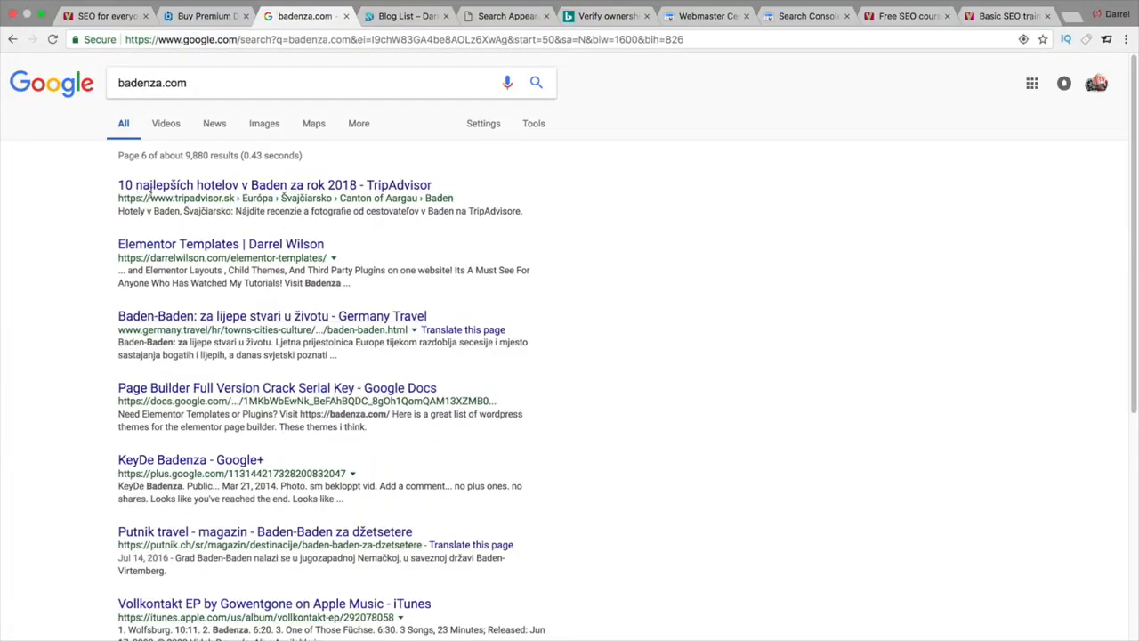
{"action": "scroll", "coordinate": [160, 276], "scroll_direction": "down", "scroll_amount": 1}
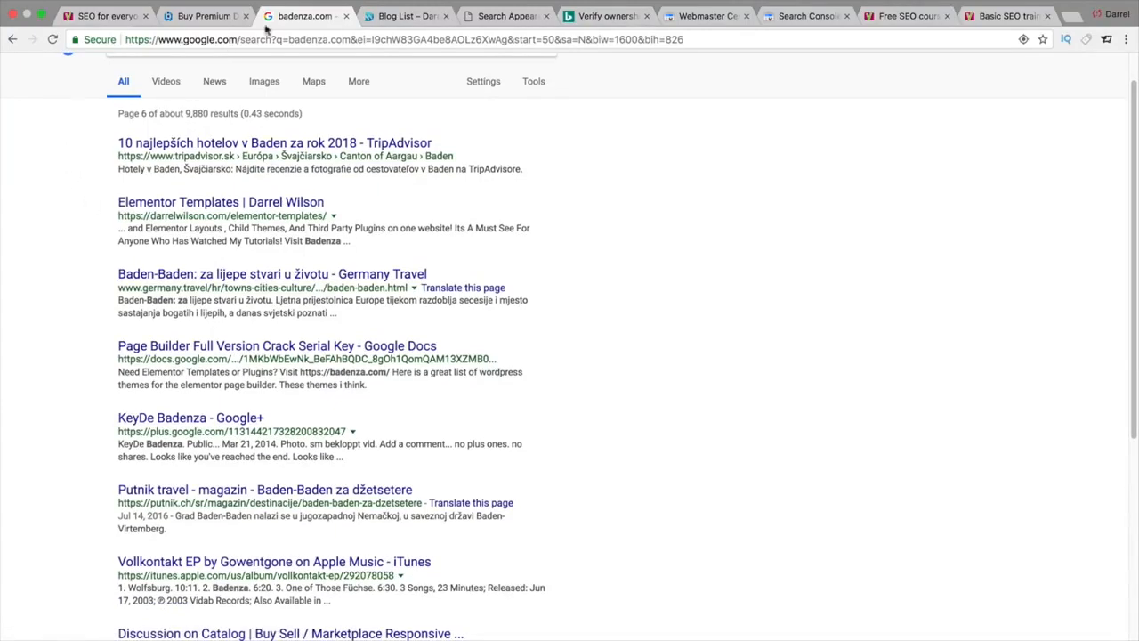
{"action": "left_click", "coordinate": [488, 23]}
{"action": "left_click", "coordinate": [299, 410]}
{"action": "left_click_drag", "start_coordinate": [302, 408], "coordinate": [265, 407]}
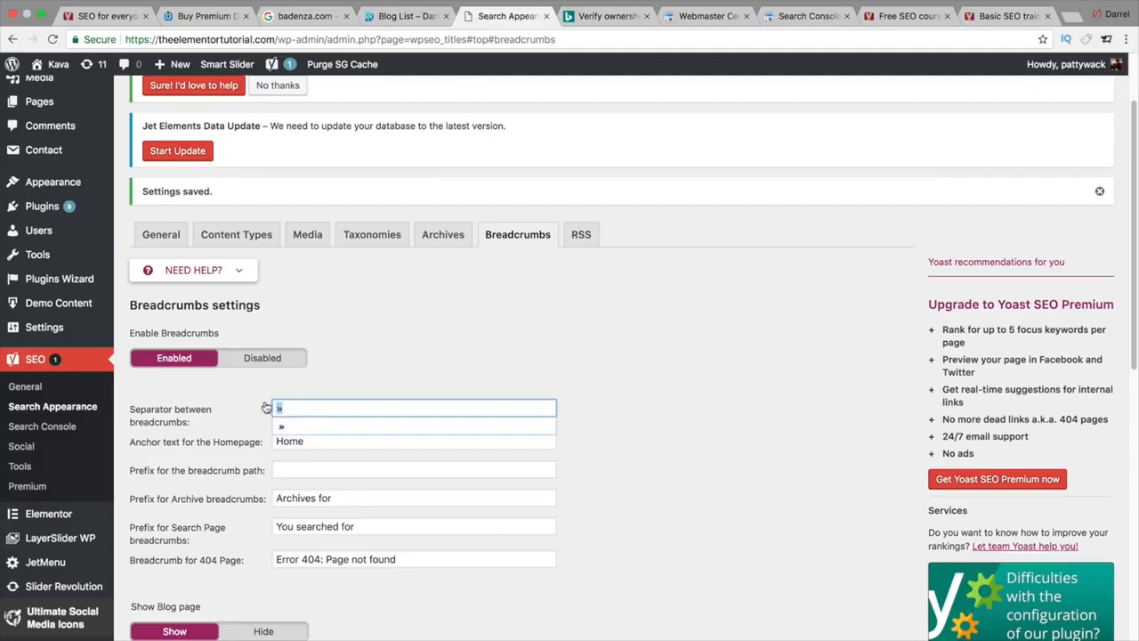
Step: Switch breadcrumbs back to Disabled, keeping the » separator, and save
{"action": "left_click", "coordinate": [356, 375]}
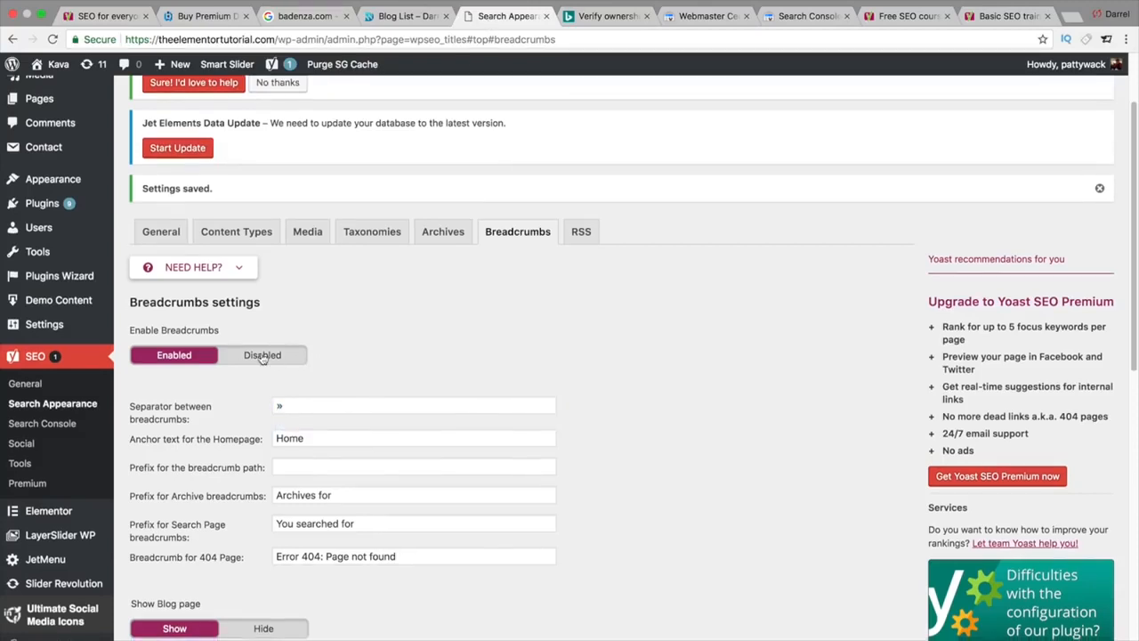
{"action": "left_click", "coordinate": [261, 357]}
{"action": "left_click", "coordinate": [166, 491]}
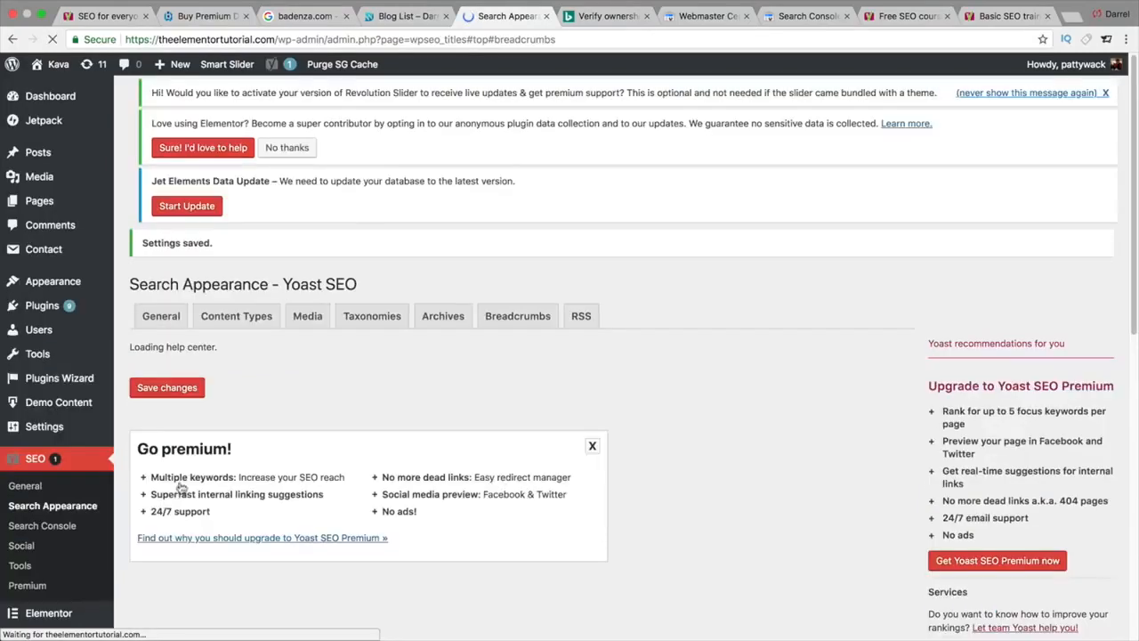
Step: Review the RSS after-post text with %%POSTLINK%% and save the RSS feed settings
{"action": "left_click", "coordinate": [580, 330]}
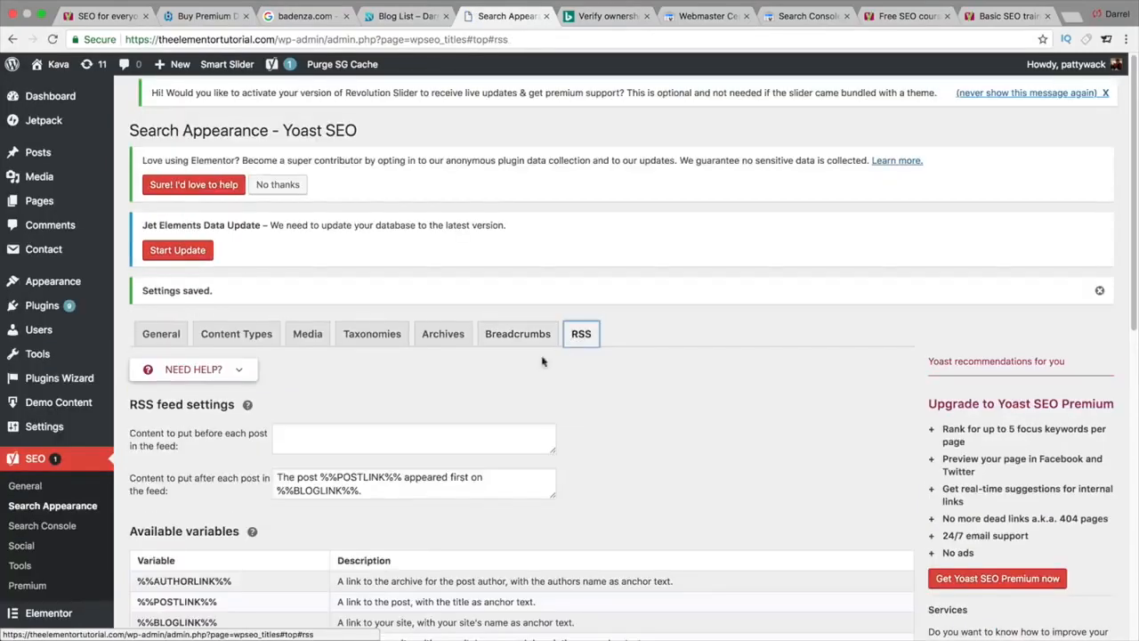
{"action": "scroll", "coordinate": [465, 451], "scroll_direction": "down", "scroll_amount": 1}
{"action": "left_click_drag", "start_coordinate": [419, 468], "coordinate": [287, 437]}
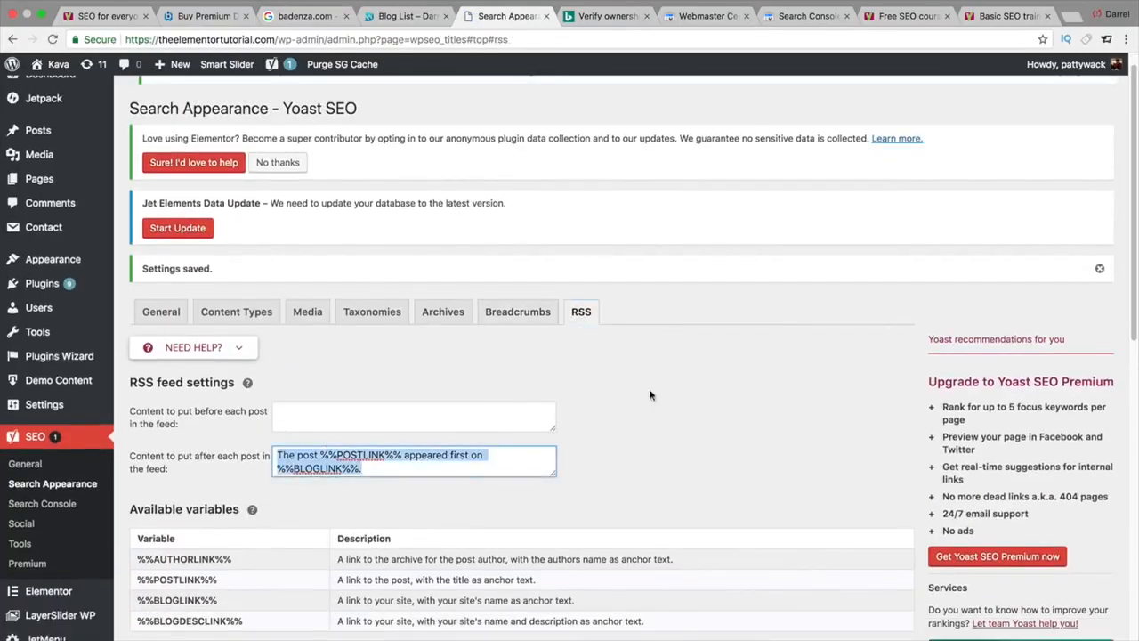
{"action": "left_click", "coordinate": [652, 395]}
{"action": "scroll", "coordinate": [696, 375], "scroll_direction": "down", "scroll_amount": 1}
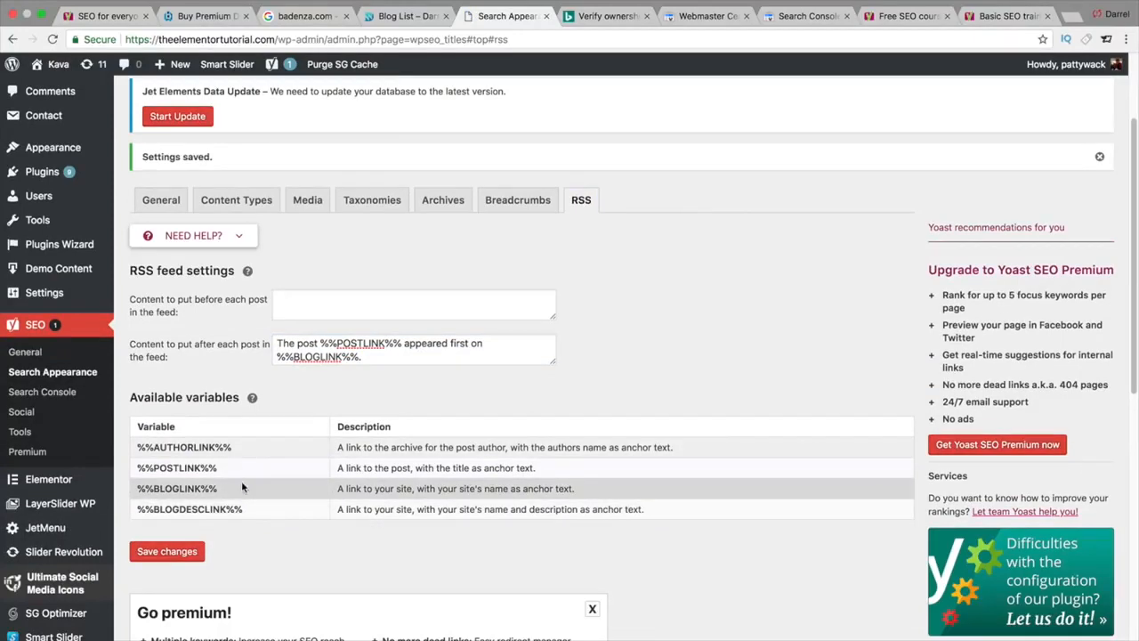
{"action": "left_click_drag", "start_coordinate": [250, 467], "coordinate": [163, 460]}
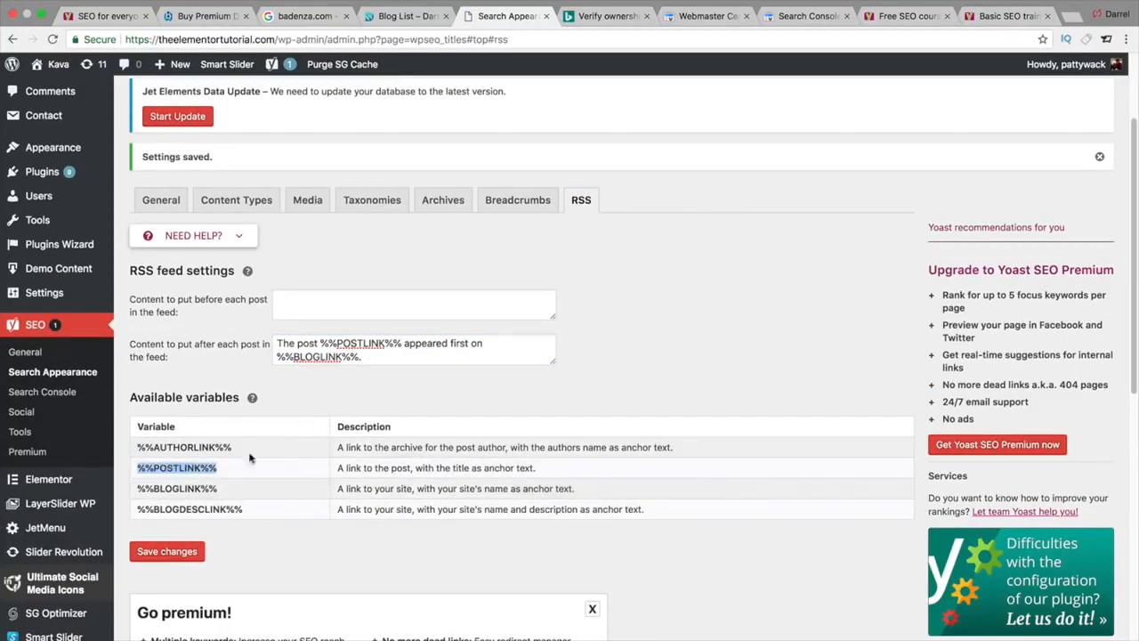
{"action": "left_click", "coordinate": [184, 551]}
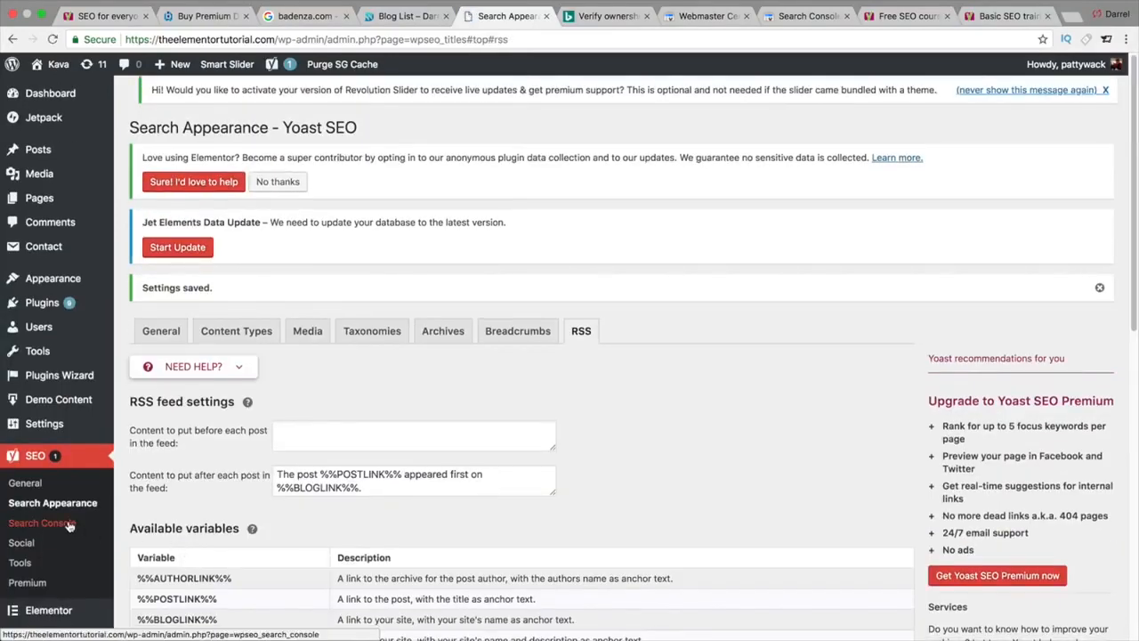
Step: Open the Search Console settings and reset the connection with Reauthenticate with Google
{"action": "left_click", "coordinate": [69, 524]}
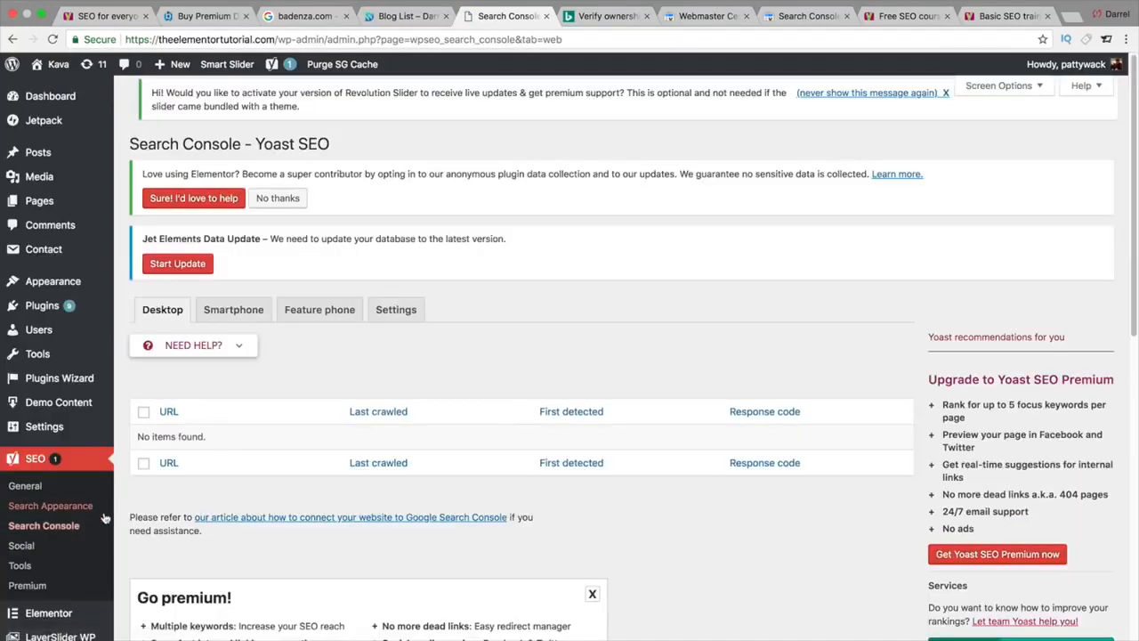
{"action": "scroll", "coordinate": [181, 480], "scroll_direction": "down", "scroll_amount": 1}
{"action": "scroll", "coordinate": [181, 479], "scroll_direction": "down", "scroll_amount": 2}
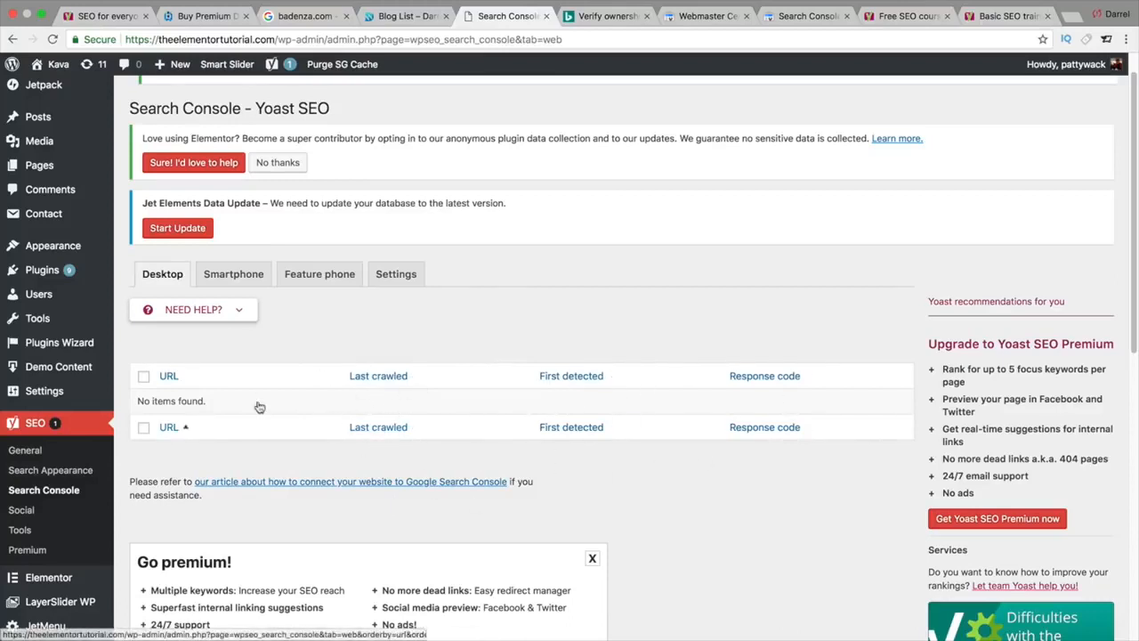
{"action": "left_click", "coordinate": [245, 290]}
{"action": "left_click", "coordinate": [400, 307]}
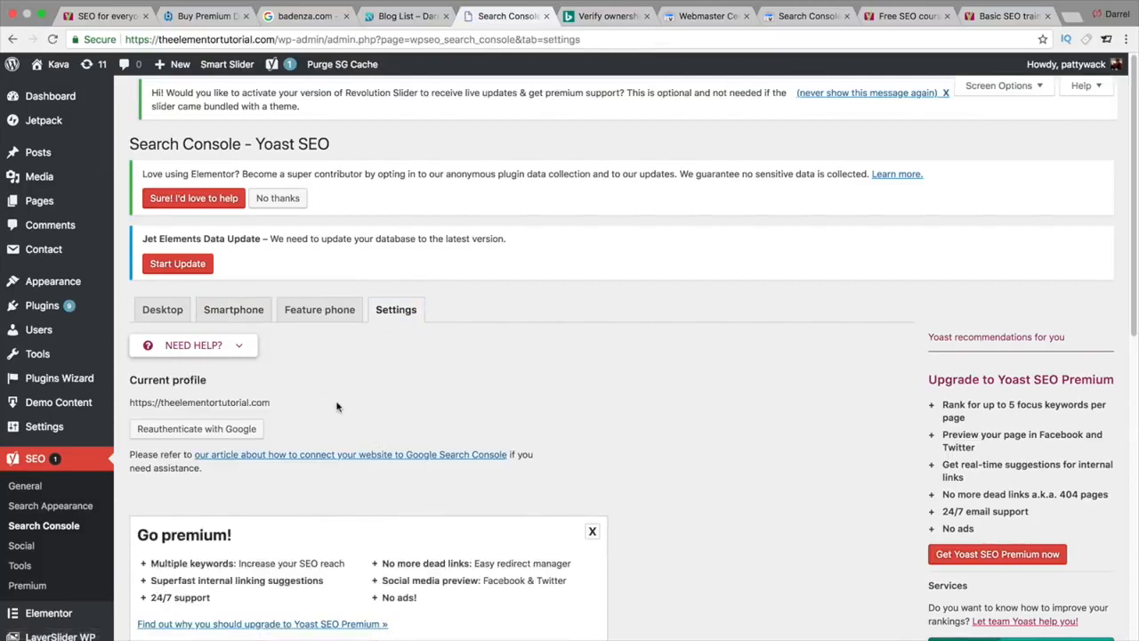
{"action": "scroll", "coordinate": [336, 406], "scroll_direction": "down", "scroll_amount": 1}
{"action": "scroll", "coordinate": [267, 354], "scroll_direction": "down", "scroll_amount": 1}
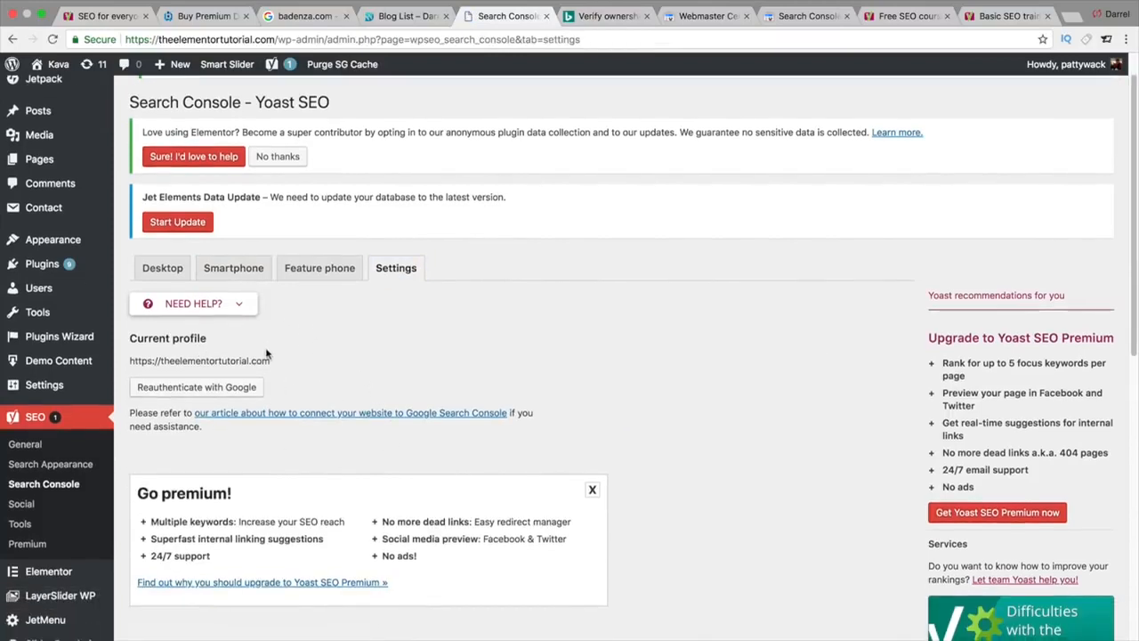
{"action": "left_click", "coordinate": [220, 370]}
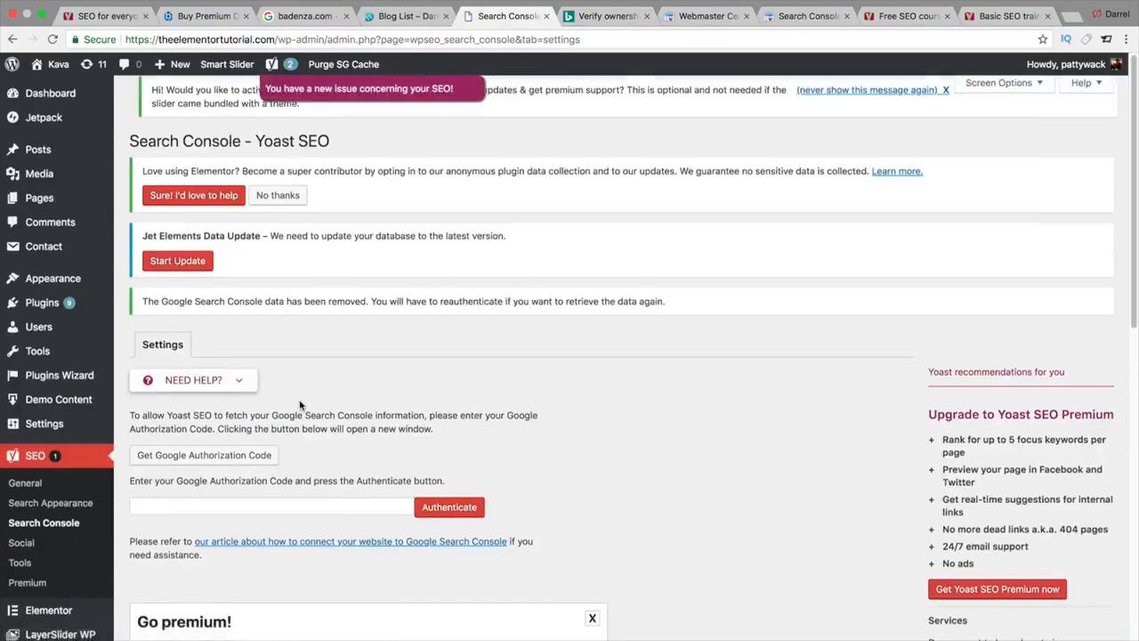
Step: Get a Google authorization code, allowing the chosen account access, and copy the code
{"action": "scroll", "coordinate": [299, 398], "scroll_direction": "down", "scroll_amount": 2}
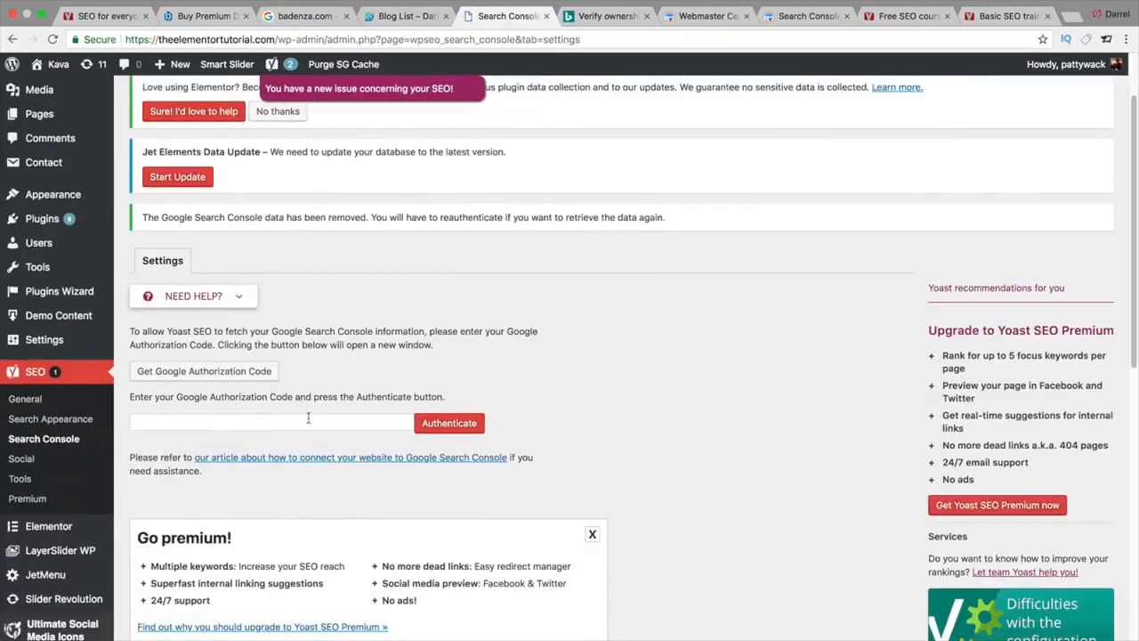
{"action": "left_click", "coordinate": [241, 375]}
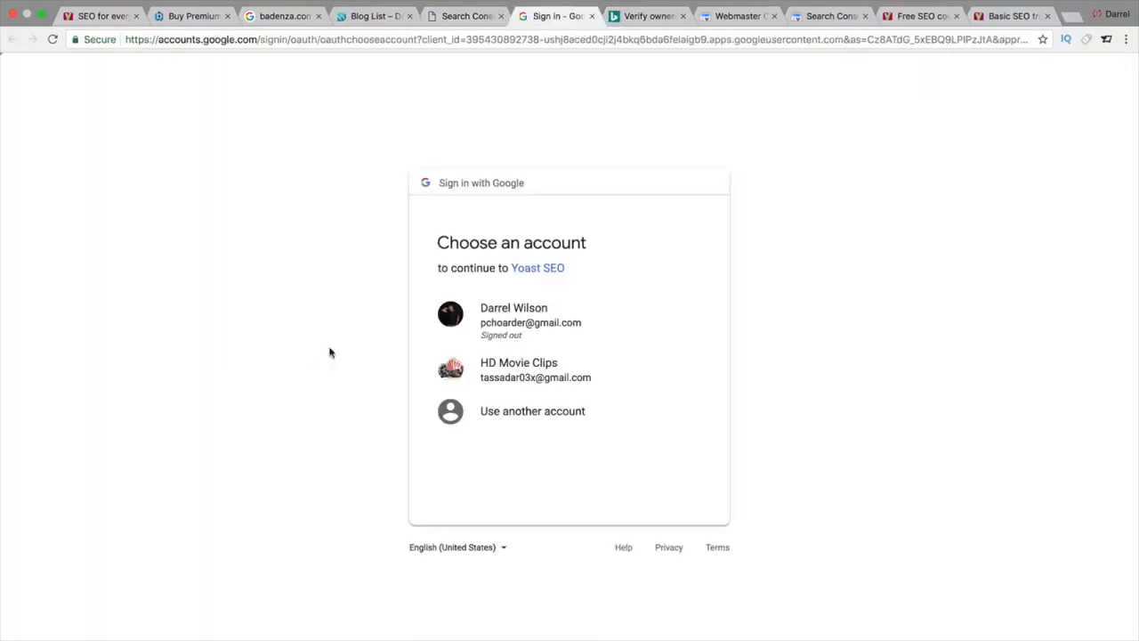
{"action": "left_click", "coordinate": [518, 374]}
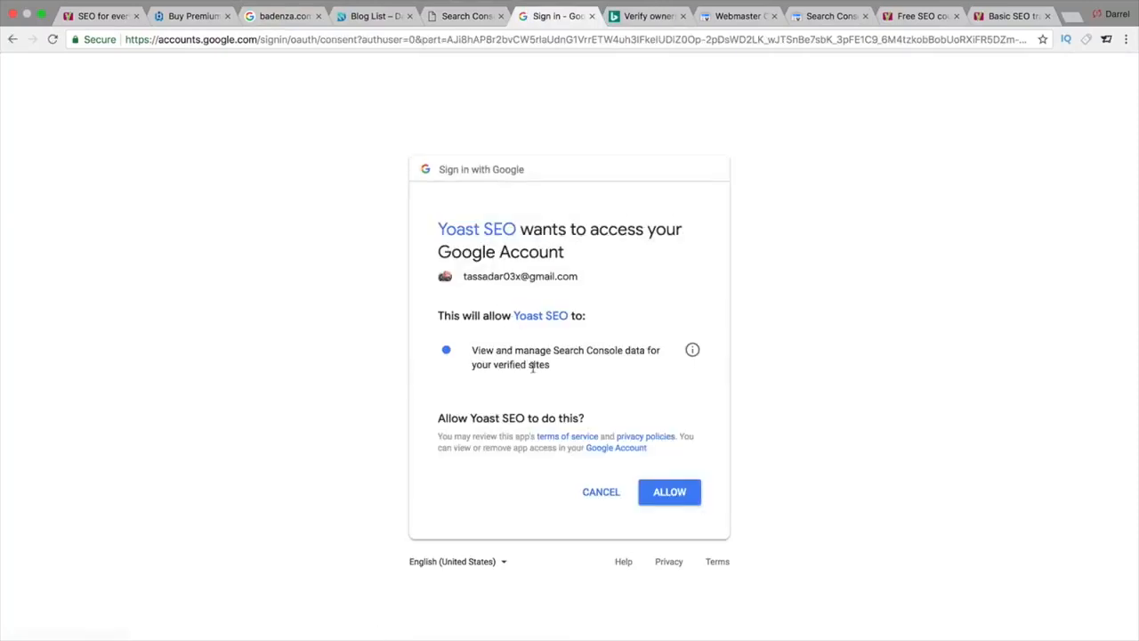
{"action": "left_click", "coordinate": [671, 491]}
{"action": "left_click", "coordinate": [297, 203]}
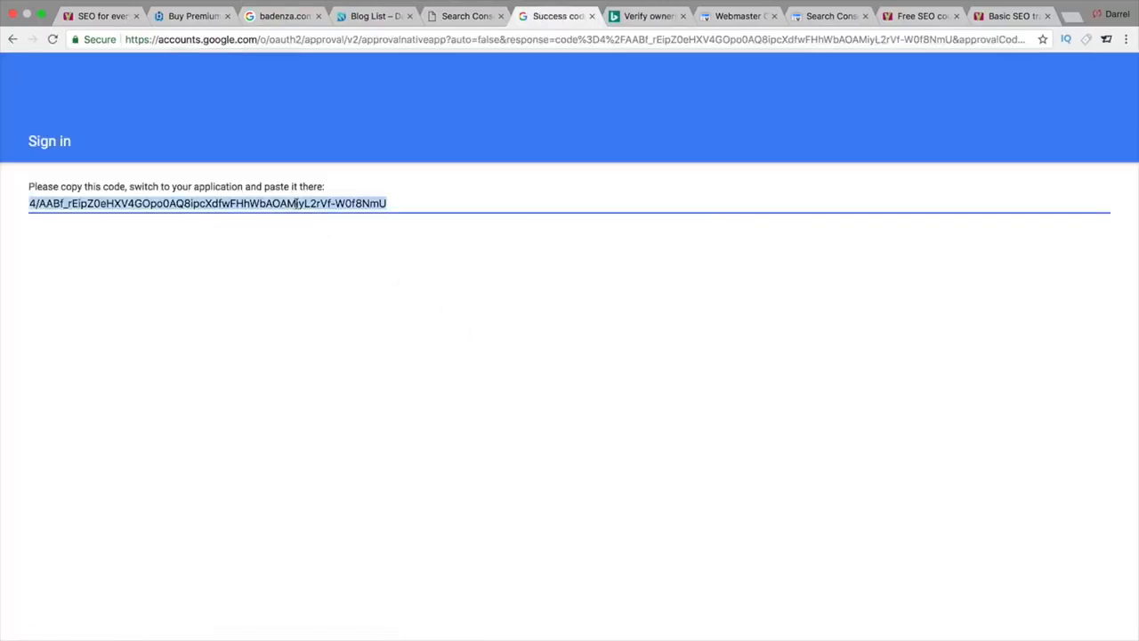
{"action": "right_click", "coordinate": [296, 203]}
Step: Paste the Google authorization code into Yoast's Search Console settings and authenticate
{"action": "left_click", "coordinate": [321, 232]}
{"action": "left_click", "coordinate": [462, 16]}
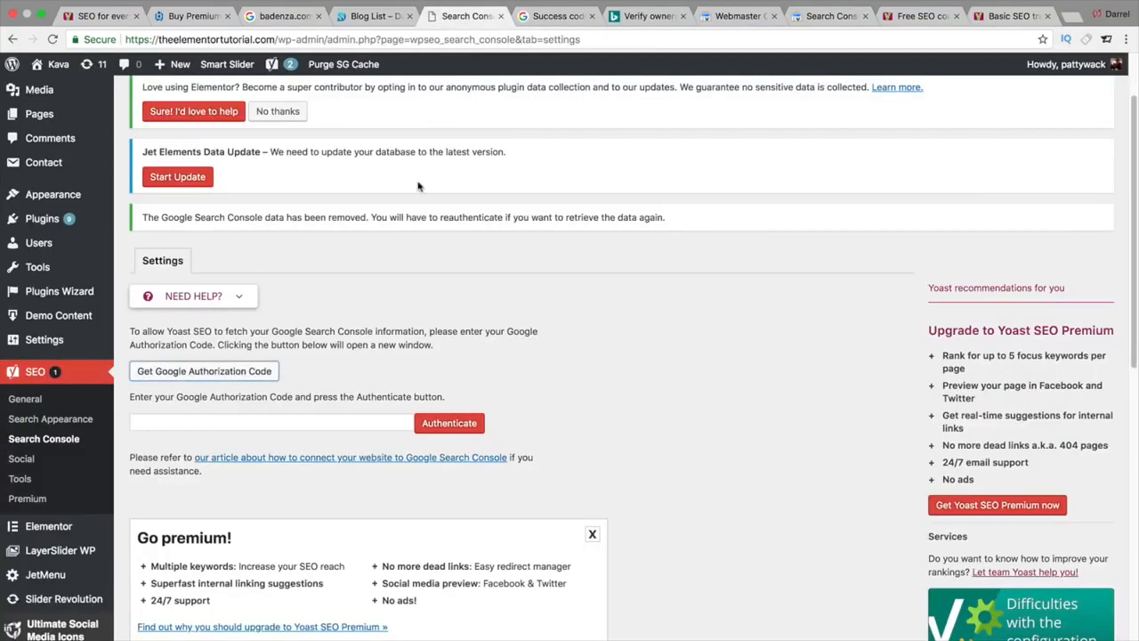
{"action": "left_click", "coordinate": [289, 420]}
{"action": "right_click", "coordinate": [277, 426]}
{"action": "left_click", "coordinate": [308, 491]}
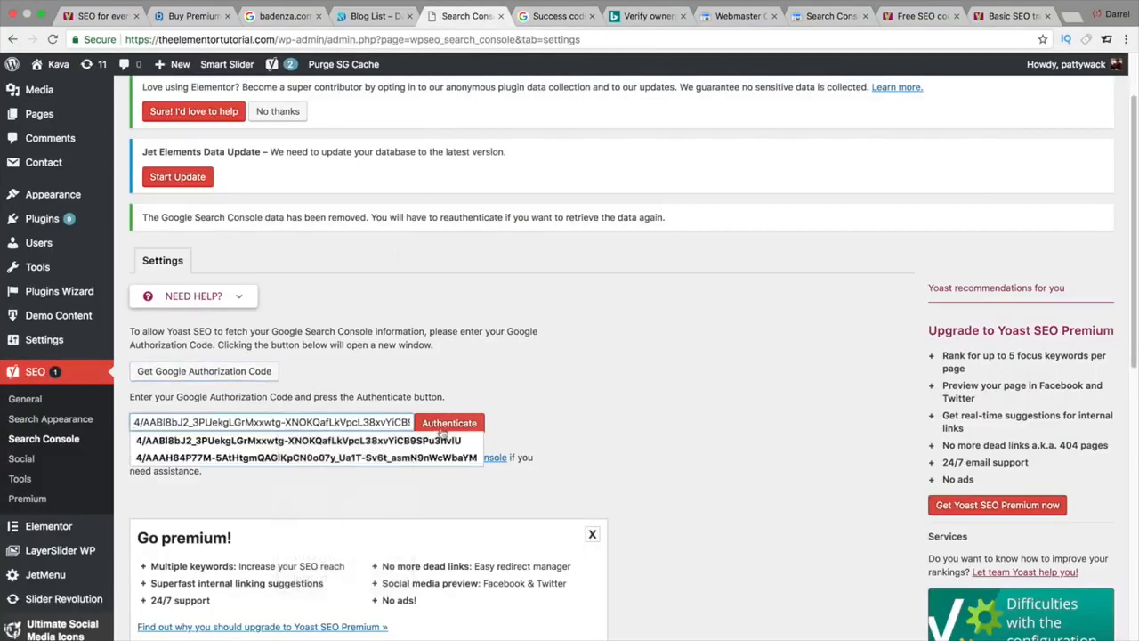
{"action": "left_click", "coordinate": [442, 427]}
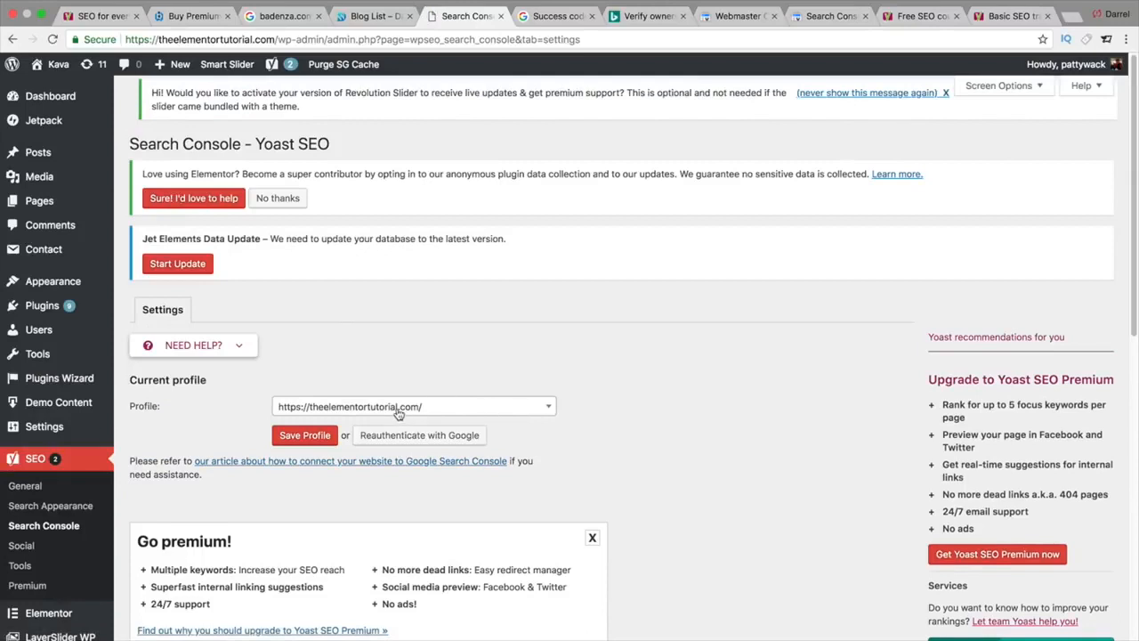
Step: Save the site as the Search Console profile and review the Desktop crawl errors and Settings
{"action": "left_click", "coordinate": [316, 438]}
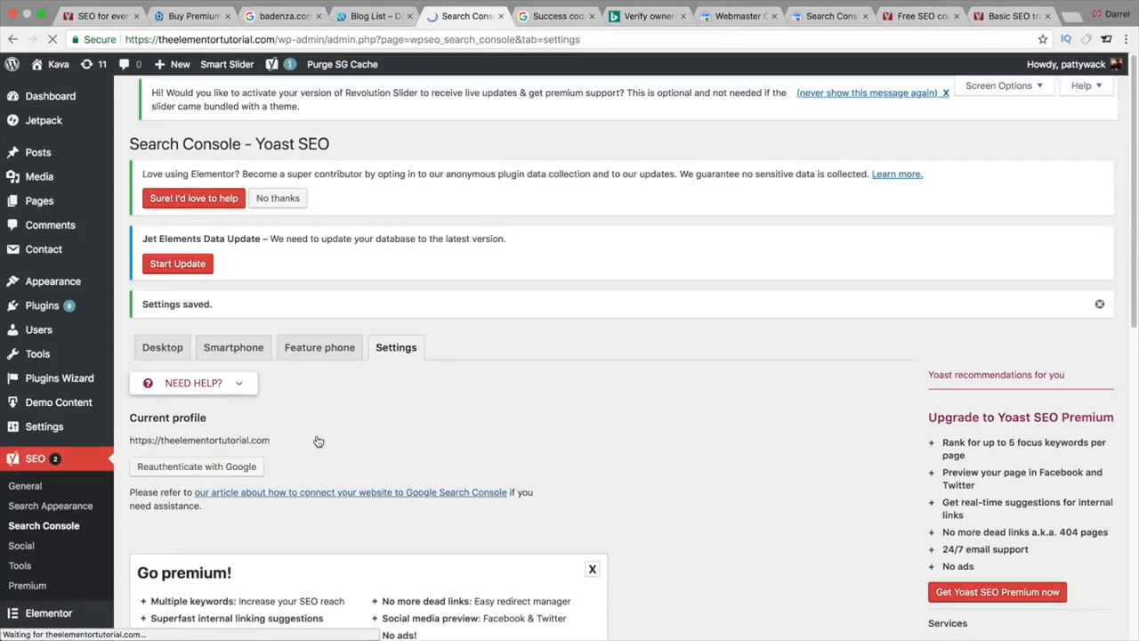
{"action": "left_click", "coordinate": [169, 349]}
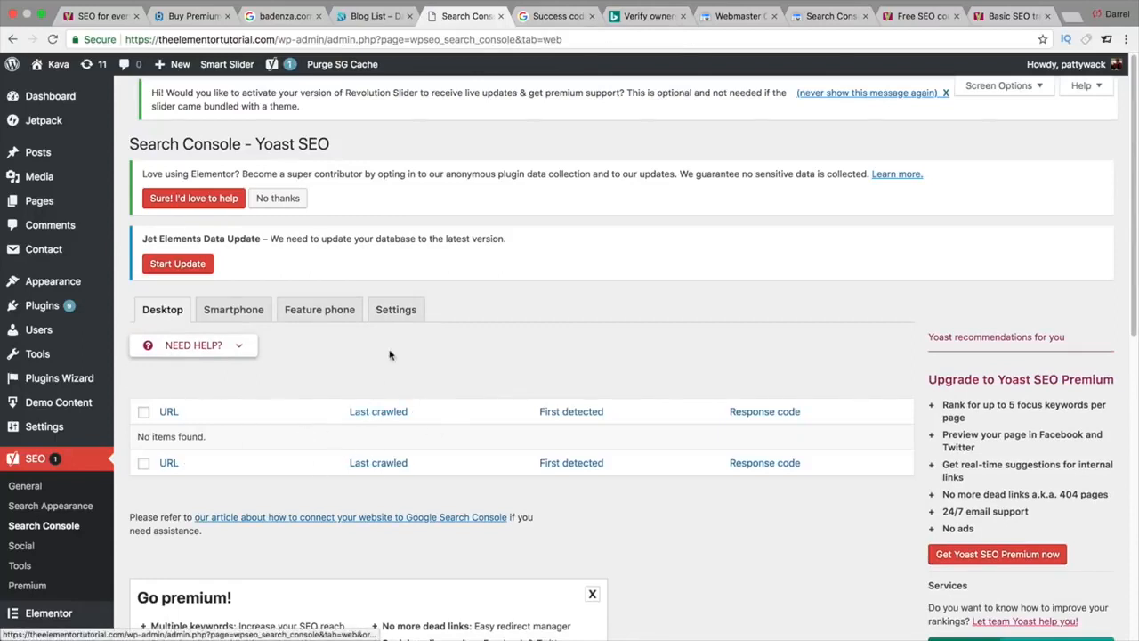
{"action": "left_click", "coordinate": [396, 310]}
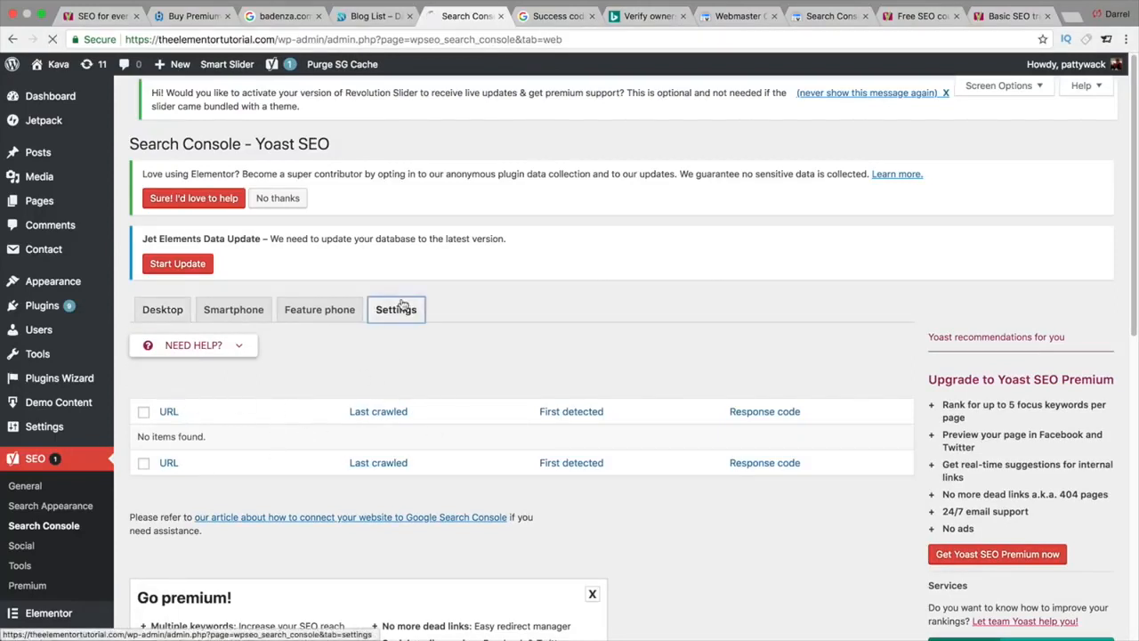
{"action": "left_click", "coordinate": [162, 309]}
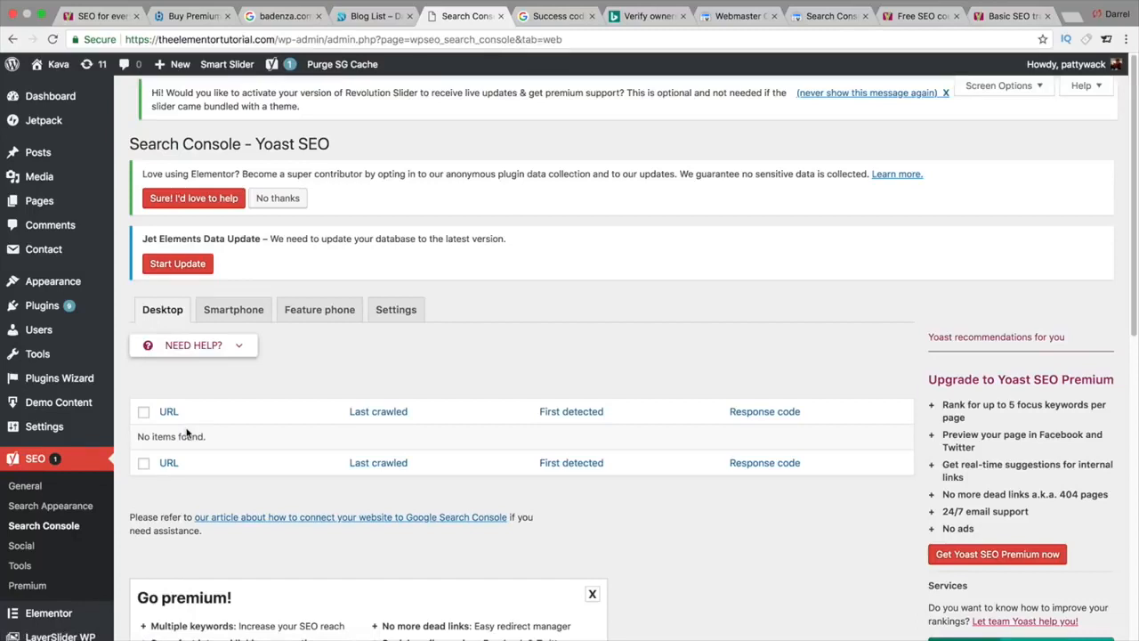
{"action": "left_click", "coordinate": [32, 550]}
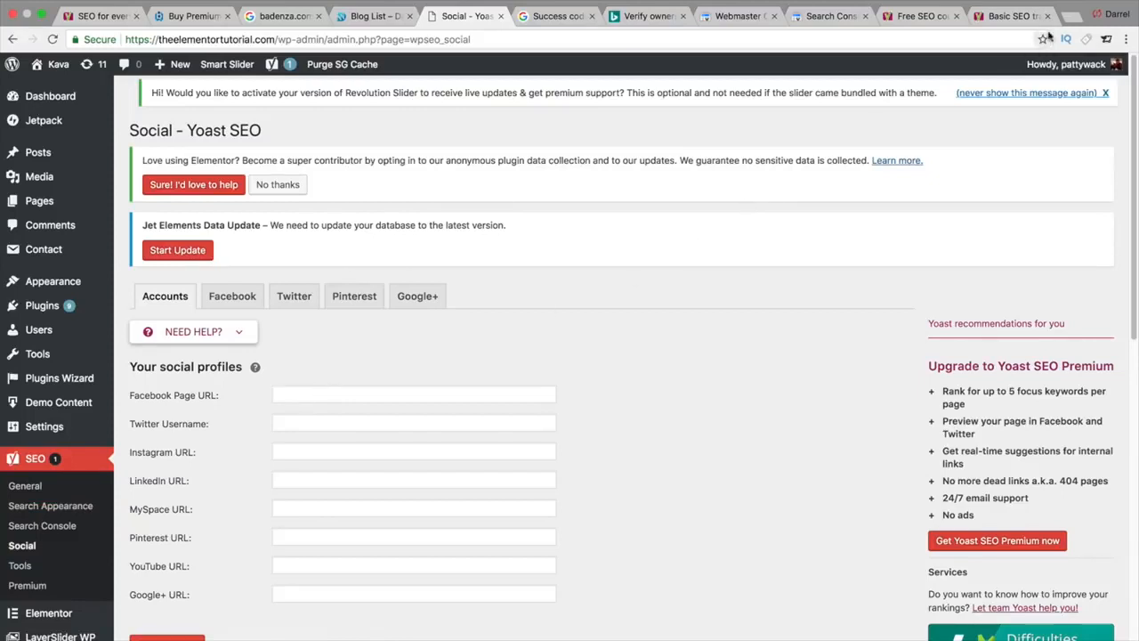
Step: Open Facebook in a new tab, go to the owned Page, and copy its web address
{"action": "left_click", "coordinate": [1071, 17]}
{"action": "type", "text": "face"}
{"action": "key", "text": "Return"}
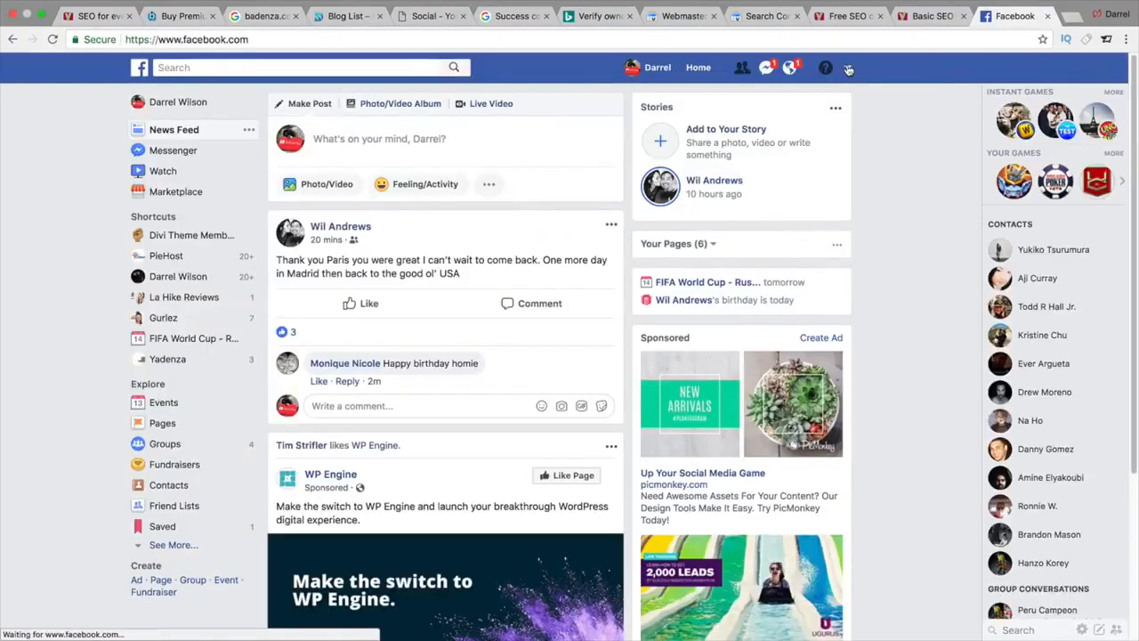
{"action": "left_click", "coordinate": [848, 69]}
{"action": "left_click", "coordinate": [848, 69]}
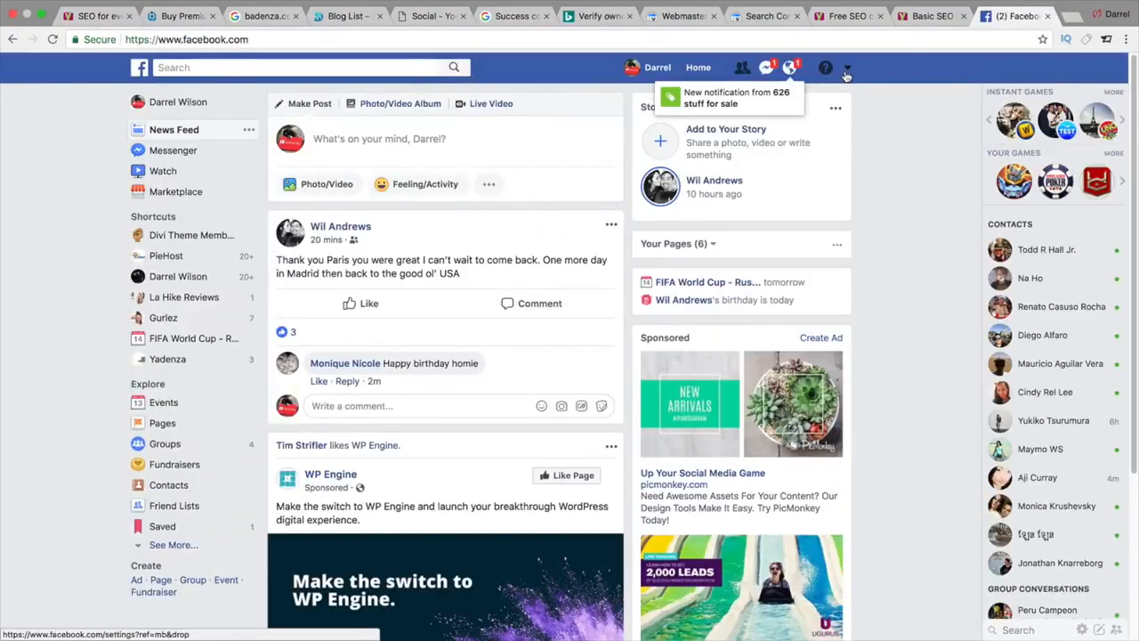
{"action": "left_click", "coordinate": [790, 69]}
{"action": "left_click", "coordinate": [790, 68]}
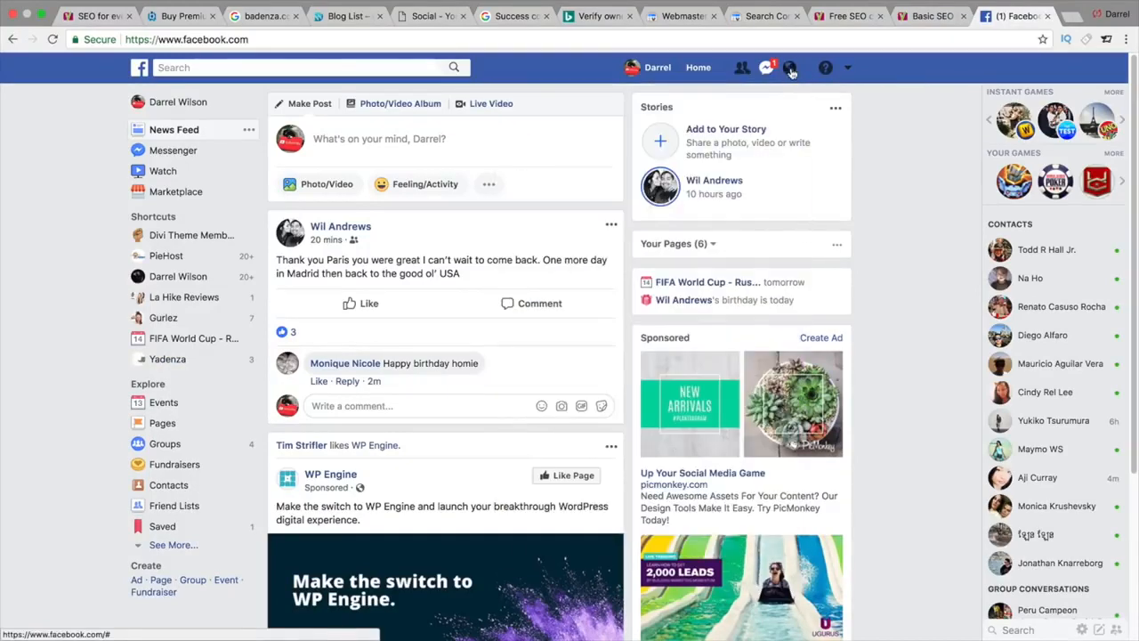
{"action": "left_click", "coordinate": [848, 70]}
{"action": "left_click", "coordinate": [763, 113]}
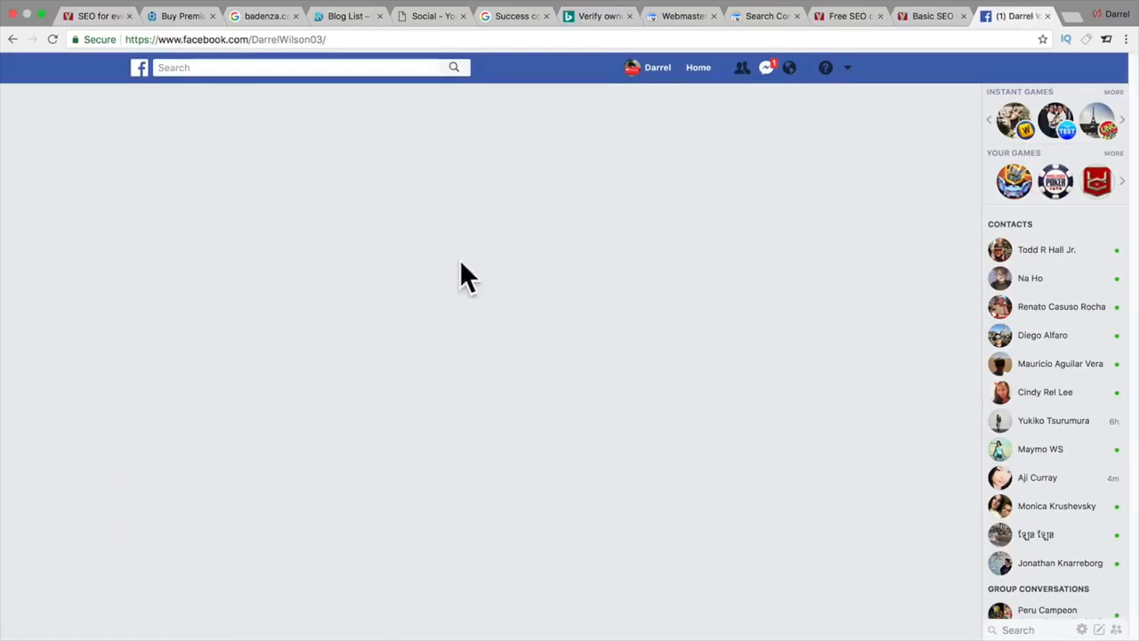
{"action": "left_click", "coordinate": [288, 39]}
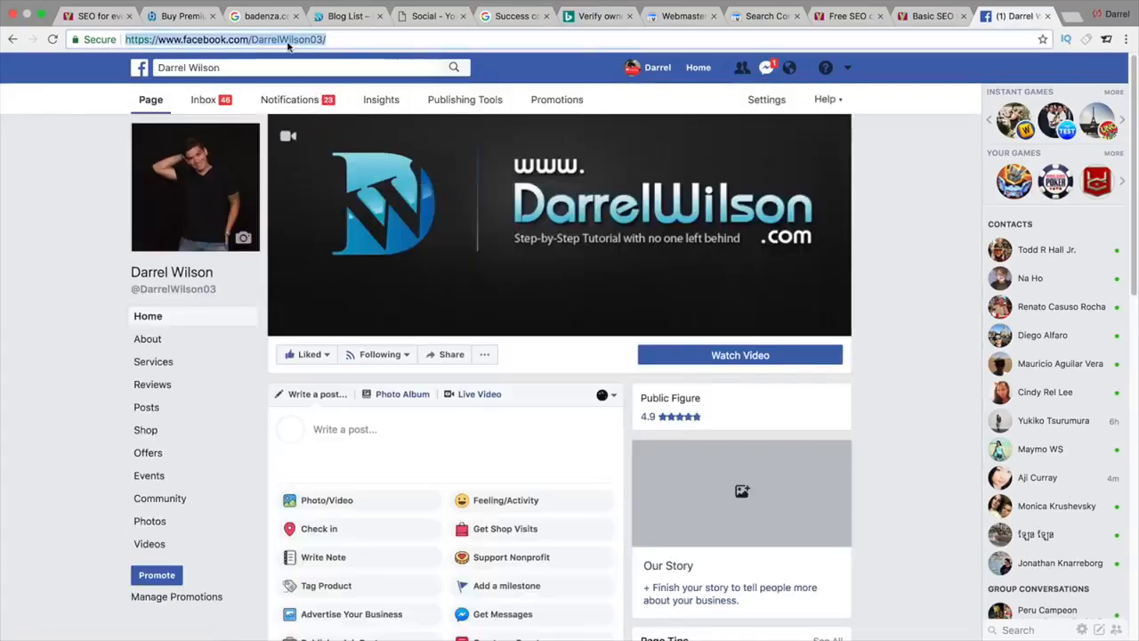
{"action": "right_click", "coordinate": [288, 41]}
{"action": "left_click", "coordinate": [311, 64]}
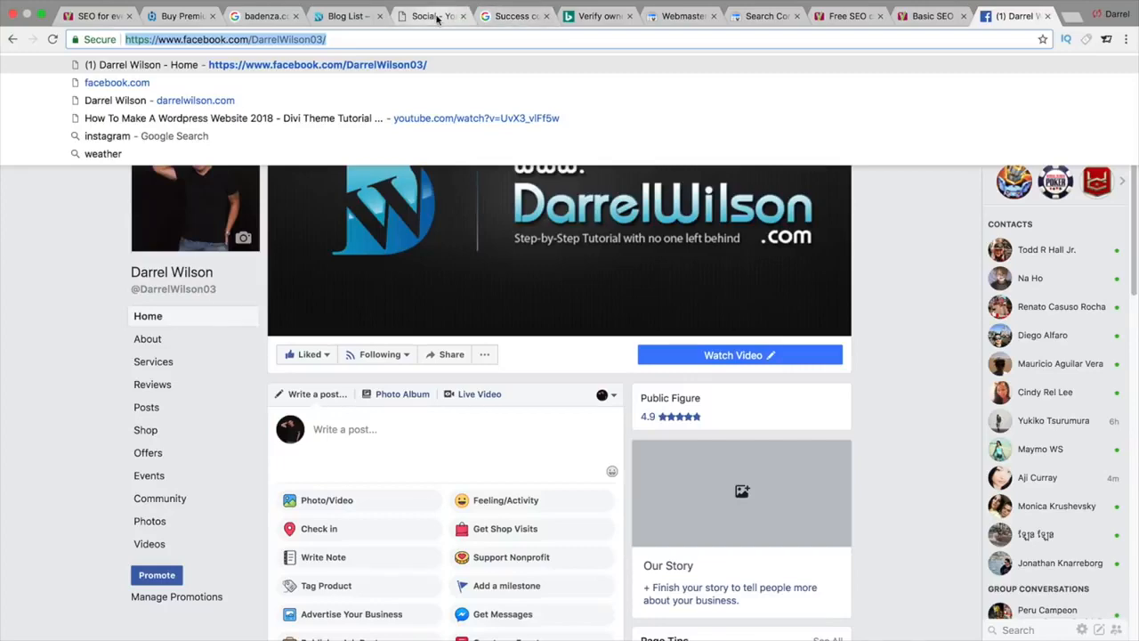
Step: Paste the page address into Yoast's Facebook Page URL field and save the changes
{"action": "left_click", "coordinate": [436, 18]}
{"action": "left_click", "coordinate": [308, 395]}
{"action": "right_click", "coordinate": [308, 395]}
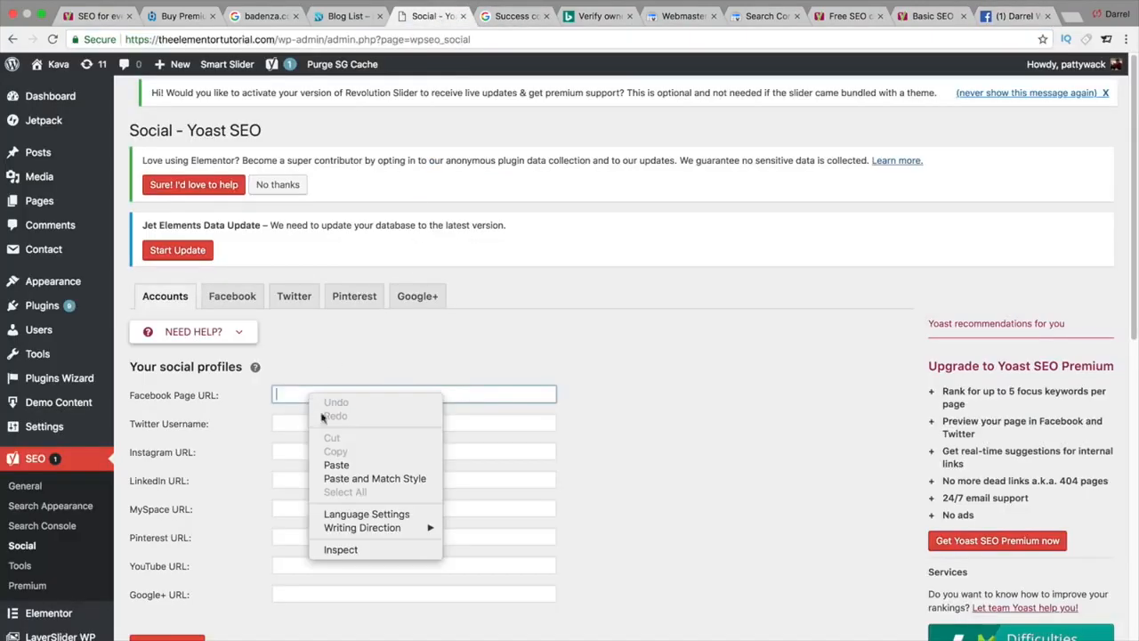
{"action": "left_click", "coordinate": [337, 464]}
{"action": "scroll", "coordinate": [267, 436], "scroll_direction": "down", "scroll_amount": 4}
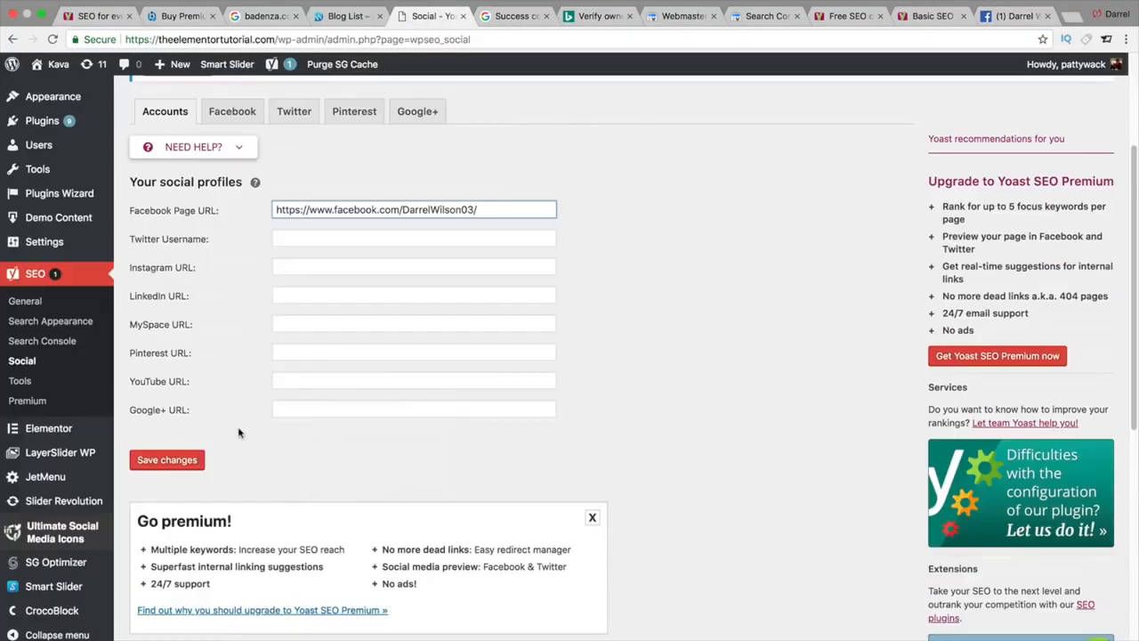
{"action": "left_click", "coordinate": [188, 461]}
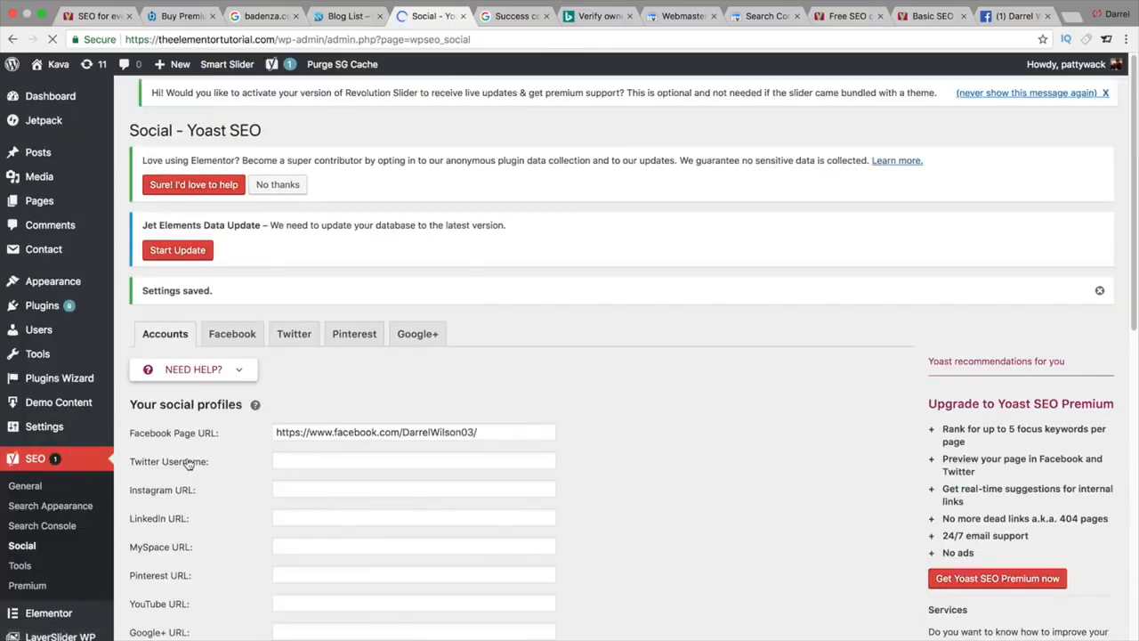
{"action": "scroll", "coordinate": [190, 459], "scroll_direction": "down", "scroll_amount": 2}
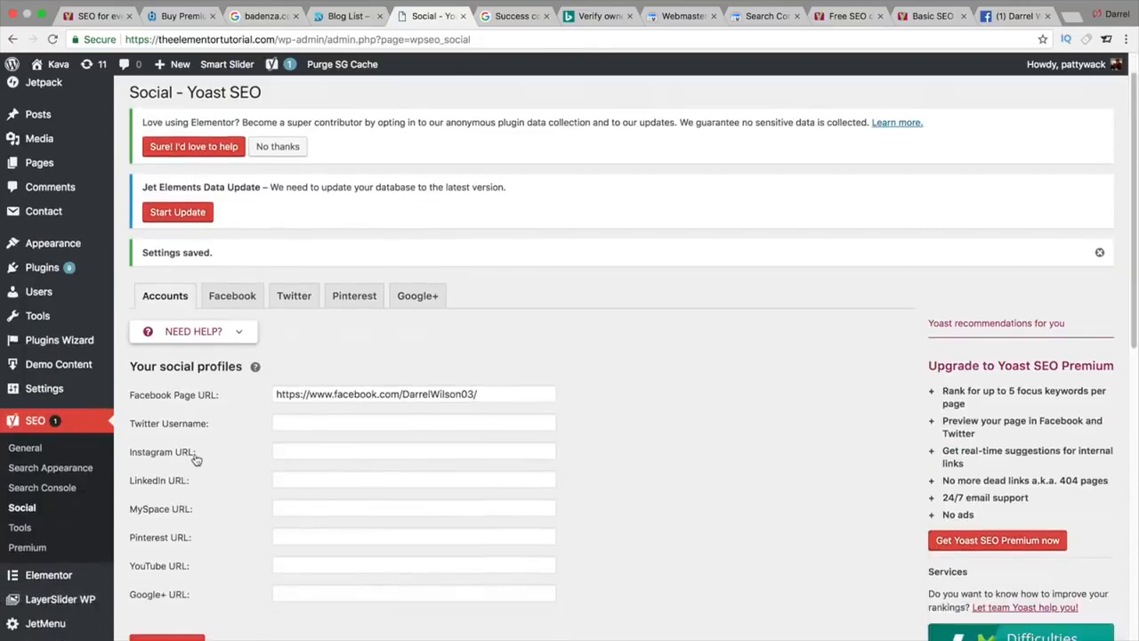
Step: Review the Facebook settings and keep 'Summary with large image' as the default Twitter card type
{"action": "left_click", "coordinate": [242, 270]}
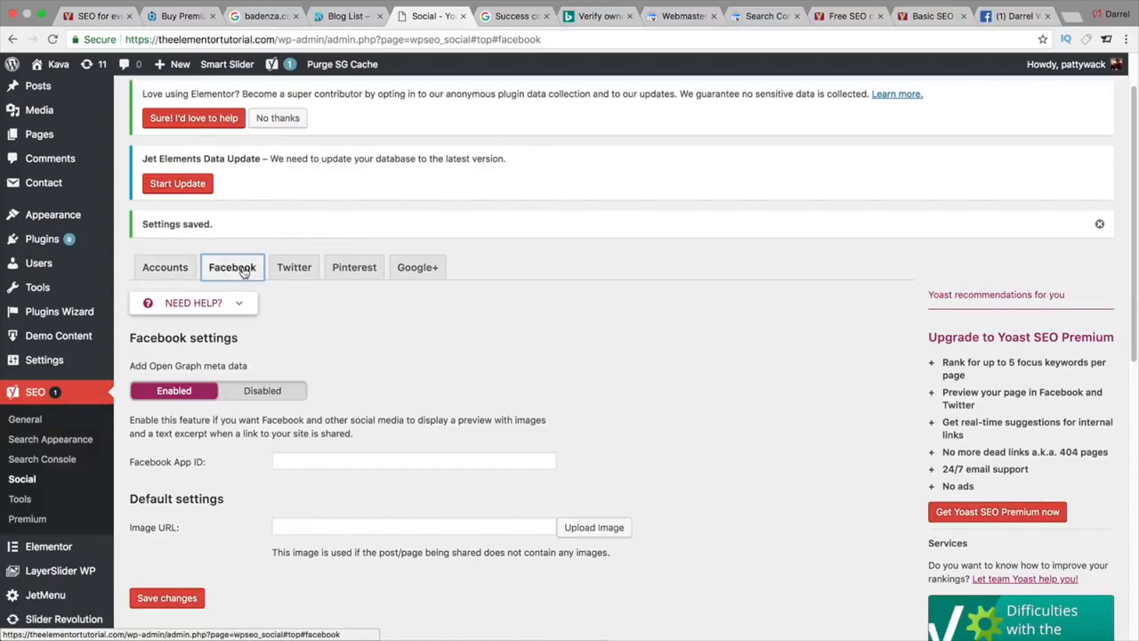
{"action": "scroll", "coordinate": [365, 409], "scroll_direction": "down", "scroll_amount": 1}
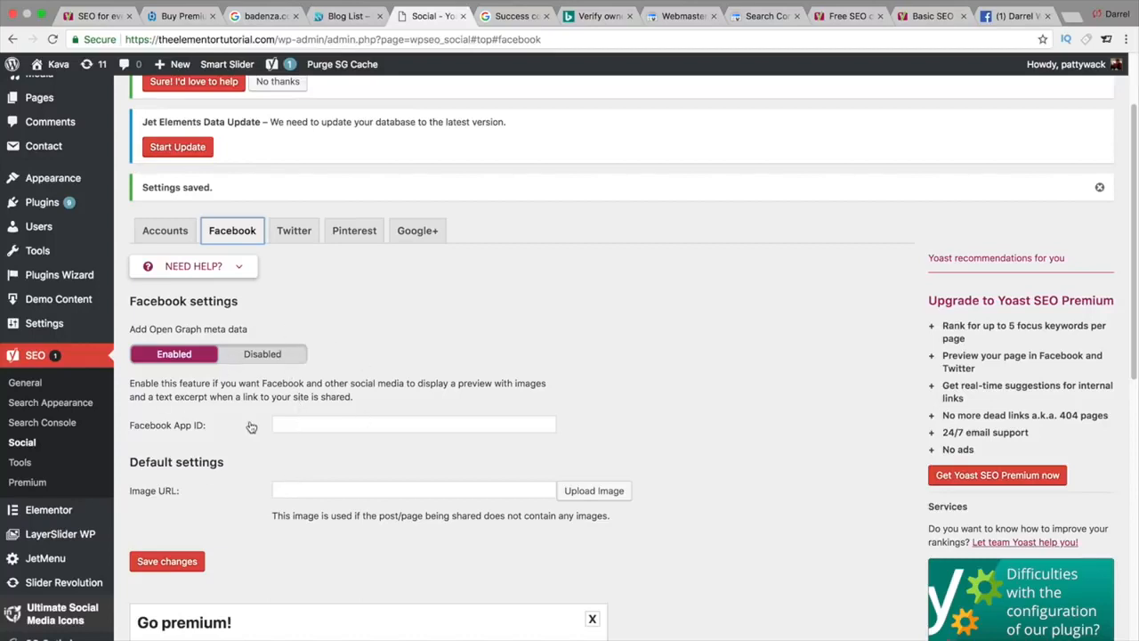
{"action": "left_click", "coordinate": [284, 232]}
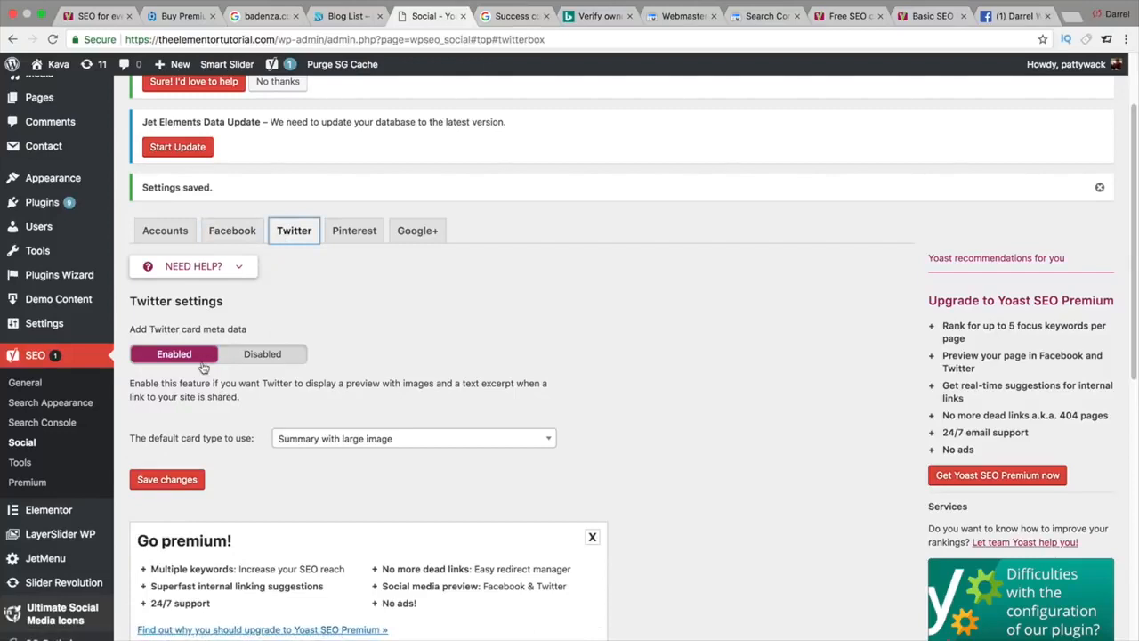
{"action": "left_click", "coordinate": [348, 441]}
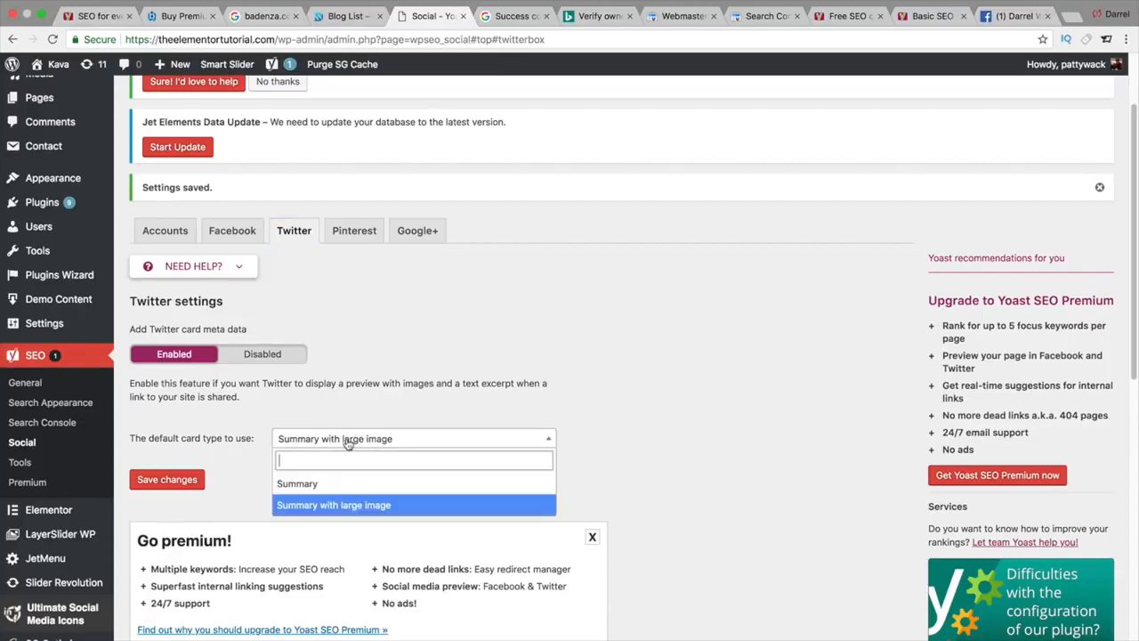
{"action": "left_click", "coordinate": [352, 505]}
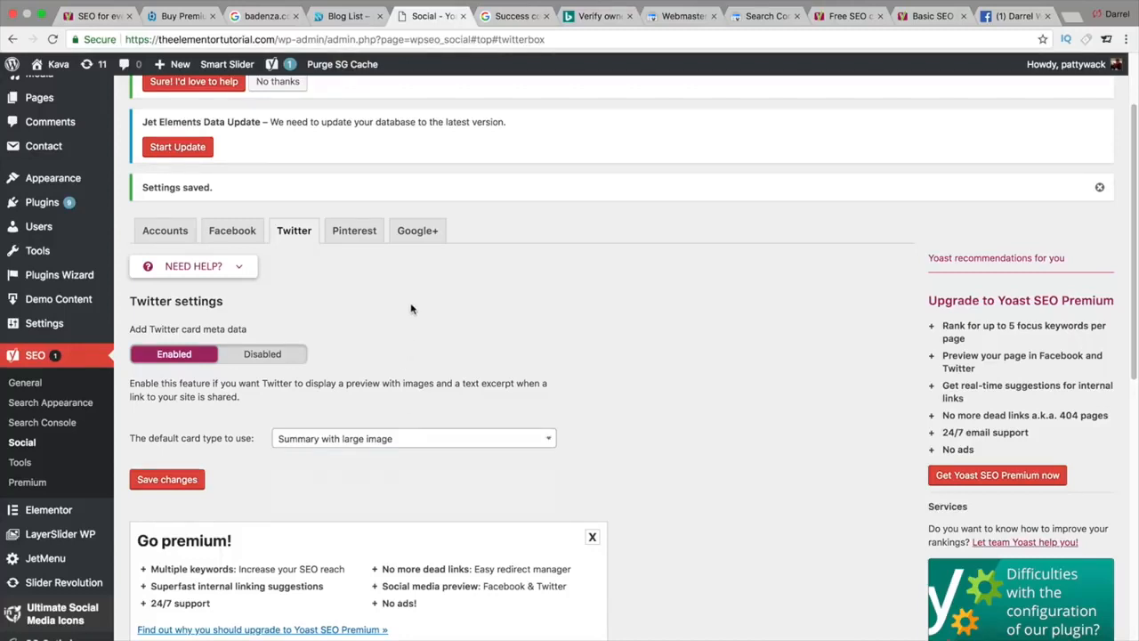
Step: Review the Pinterest and Google+ social settings and save the changes
{"action": "left_click", "coordinate": [350, 230]}
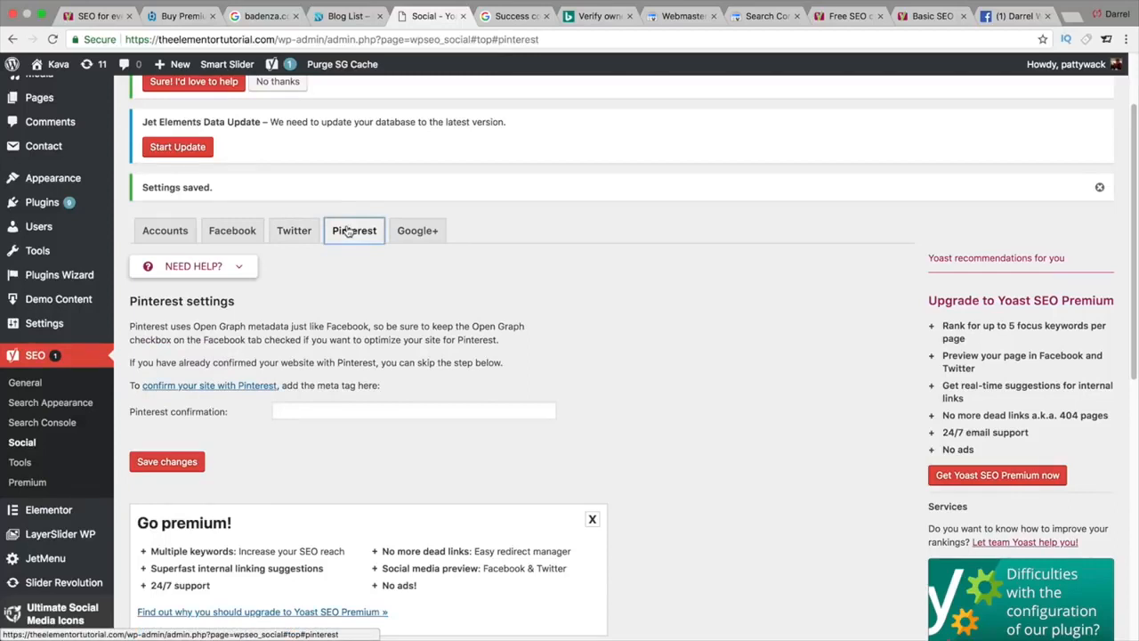
{"action": "left_click", "coordinate": [310, 410]}
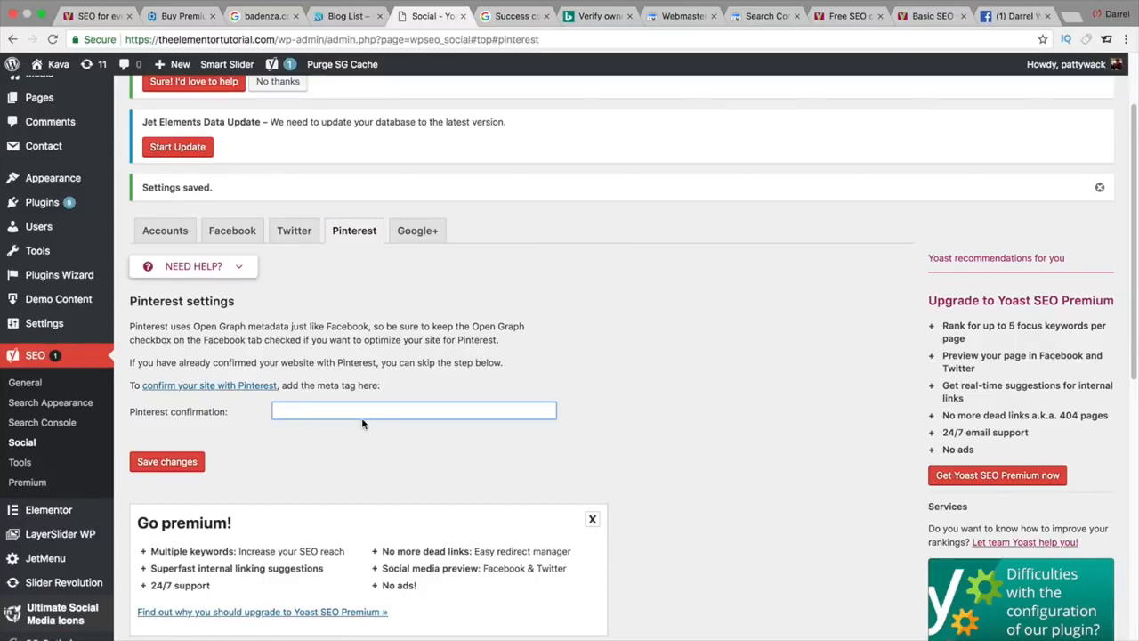
{"action": "left_click", "coordinate": [411, 239]}
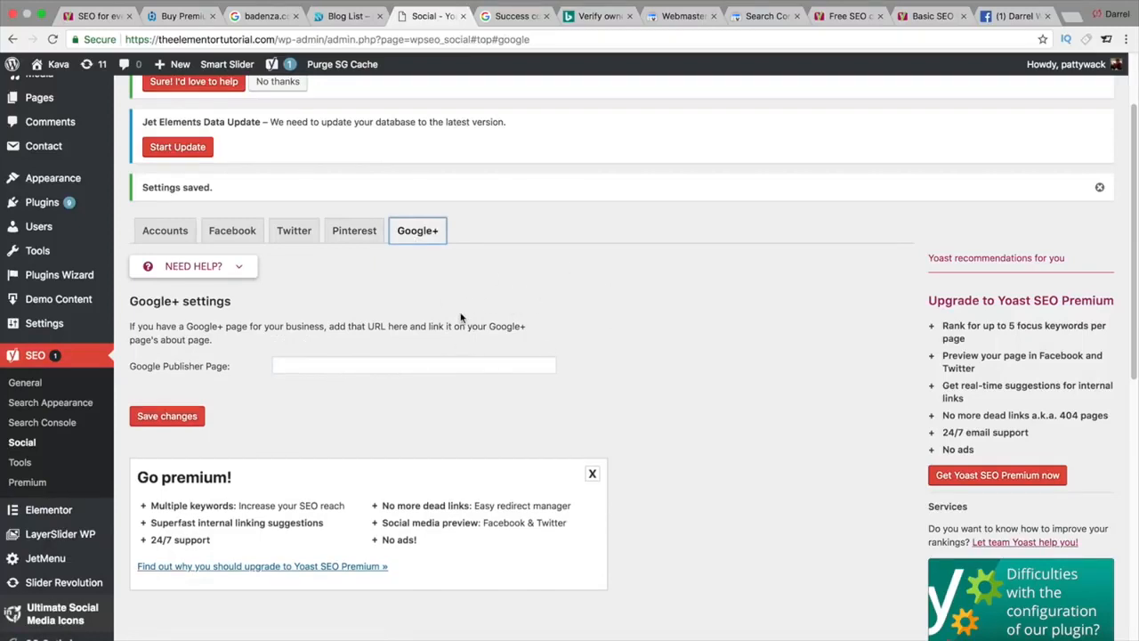
{"action": "left_click", "coordinate": [199, 415]}
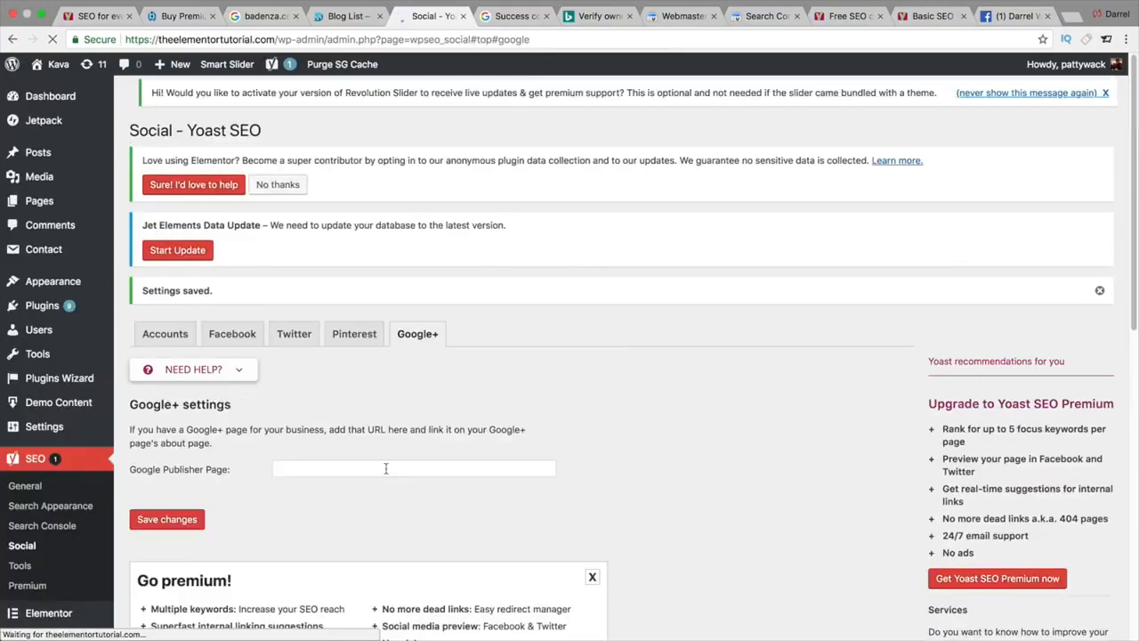
{"action": "left_click", "coordinate": [386, 468]}
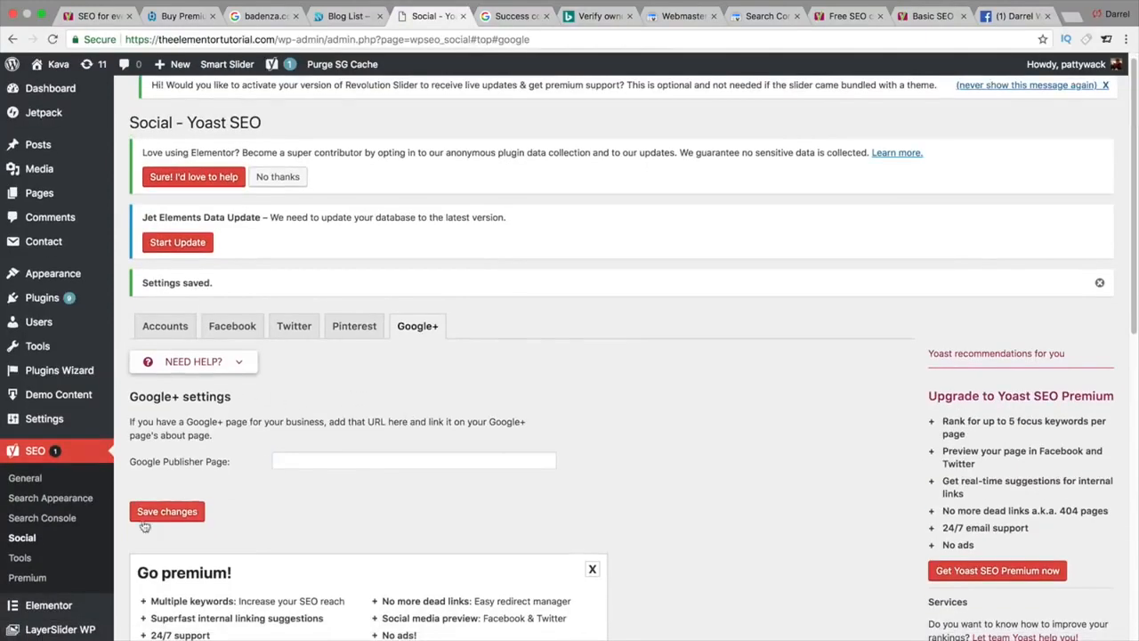
{"action": "left_click", "coordinate": [32, 557]}
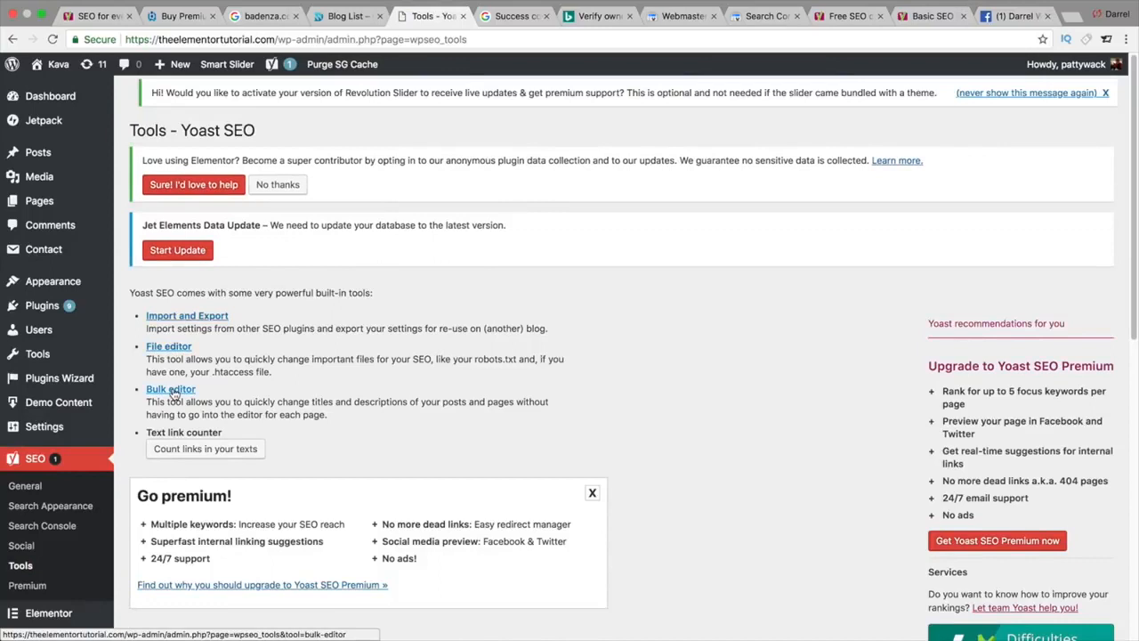
Step: Browse the Import and Export tool's import, export and other-plugin tabs, then open the File editor
{"action": "left_click", "coordinate": [187, 317]}
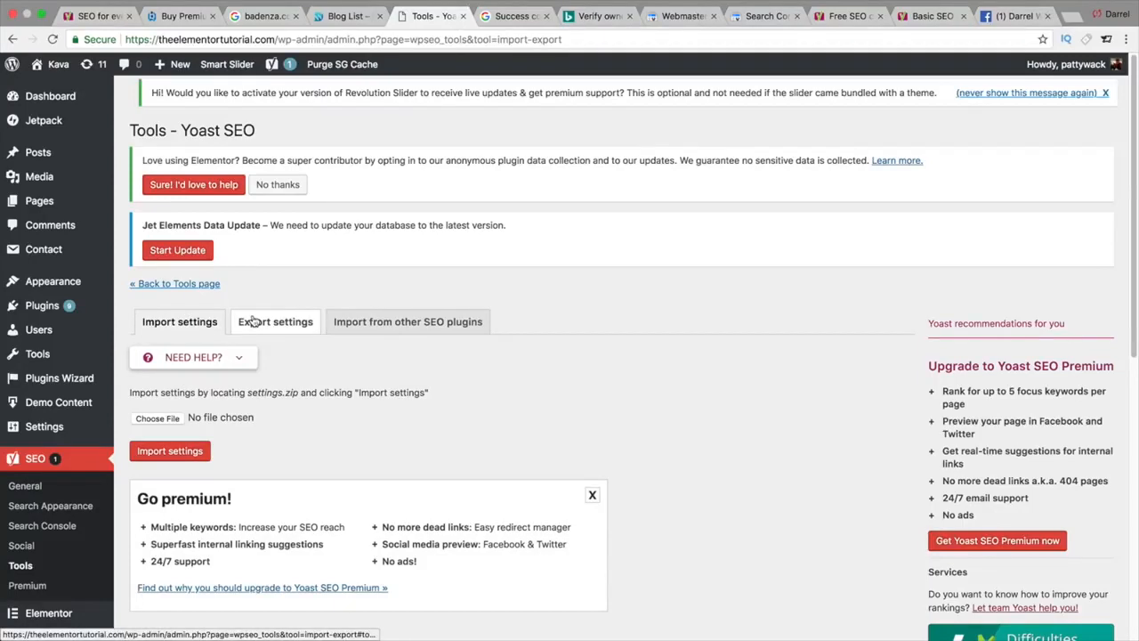
{"action": "left_click", "coordinate": [254, 321]}
{"action": "left_click", "coordinate": [365, 323]}
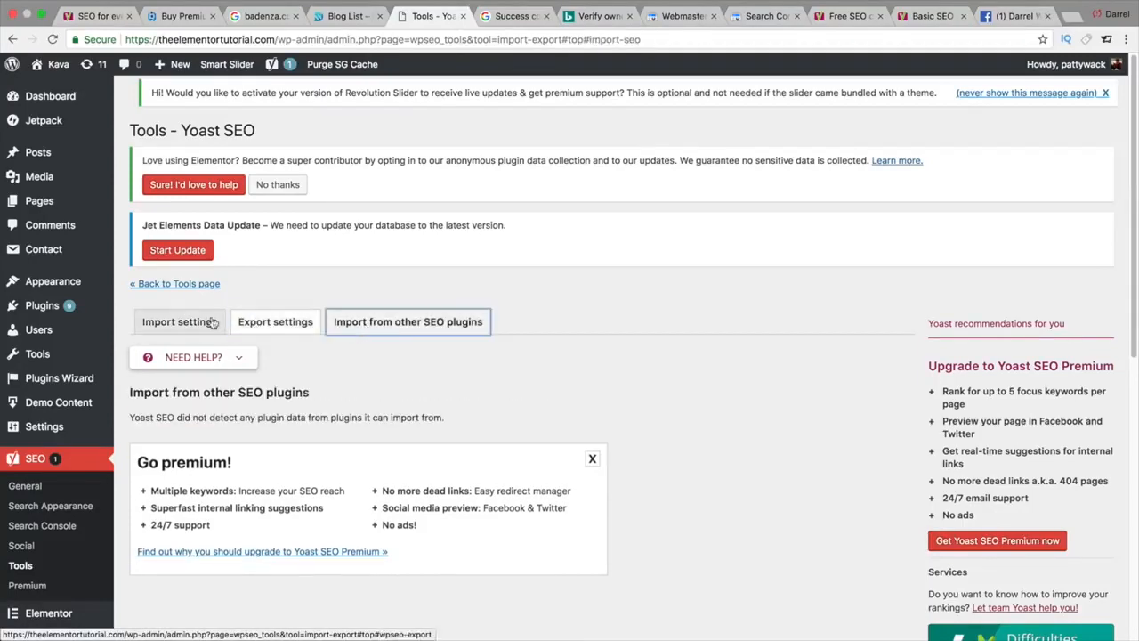
{"action": "left_click", "coordinate": [178, 322]}
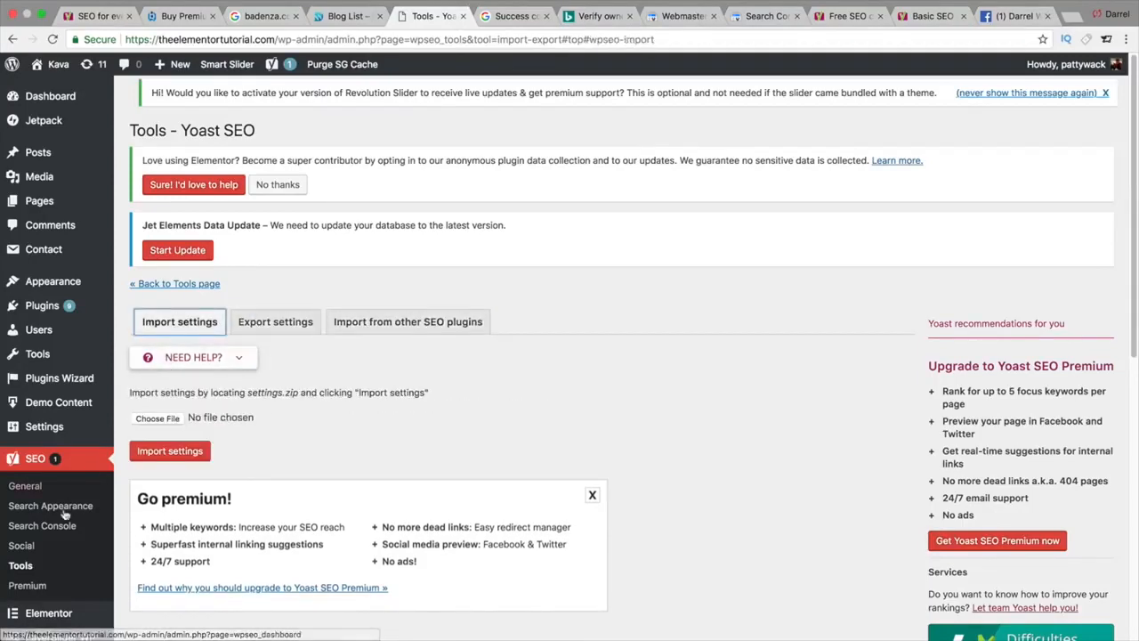
{"action": "left_click", "coordinate": [34, 570]}
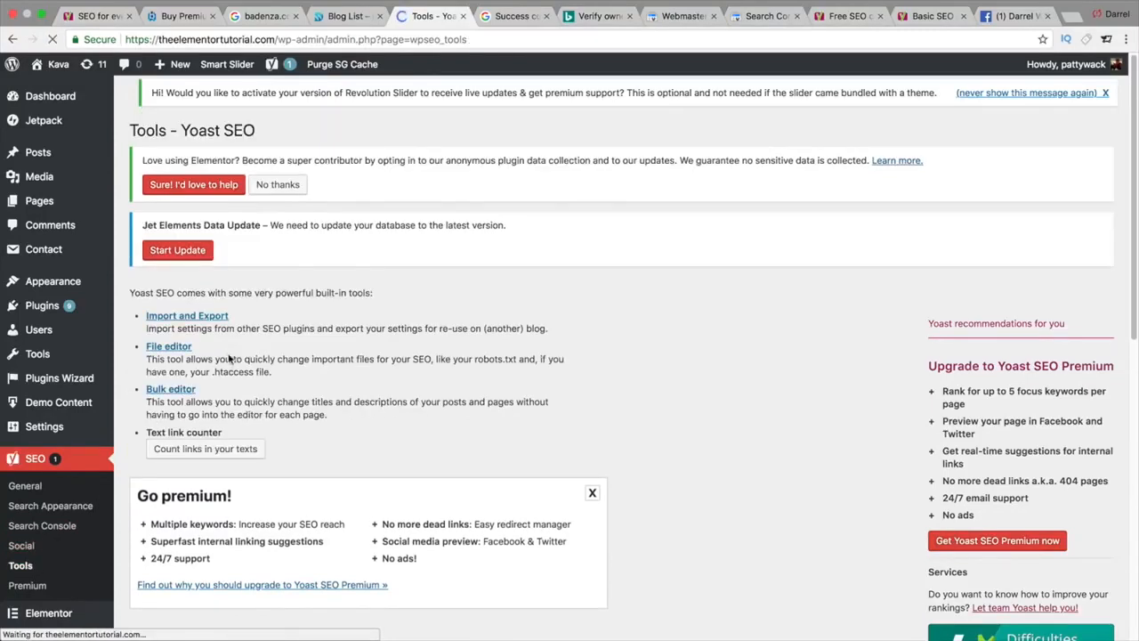
{"action": "left_click_drag", "start_coordinate": [239, 328], "coordinate": [373, 330]}
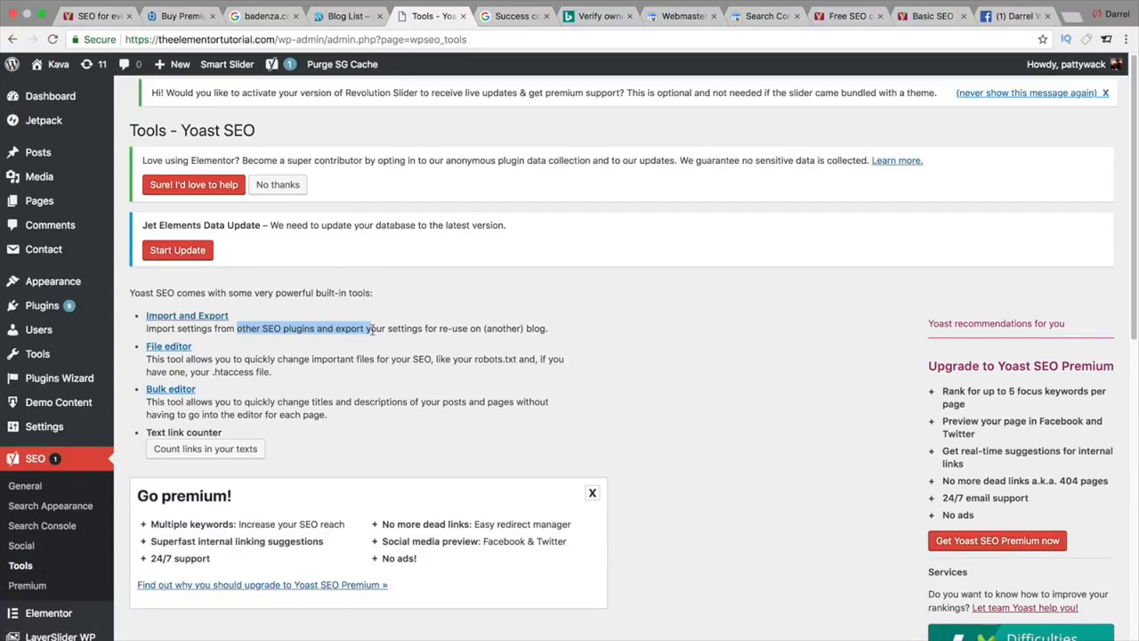
{"action": "left_click", "coordinate": [175, 349]}
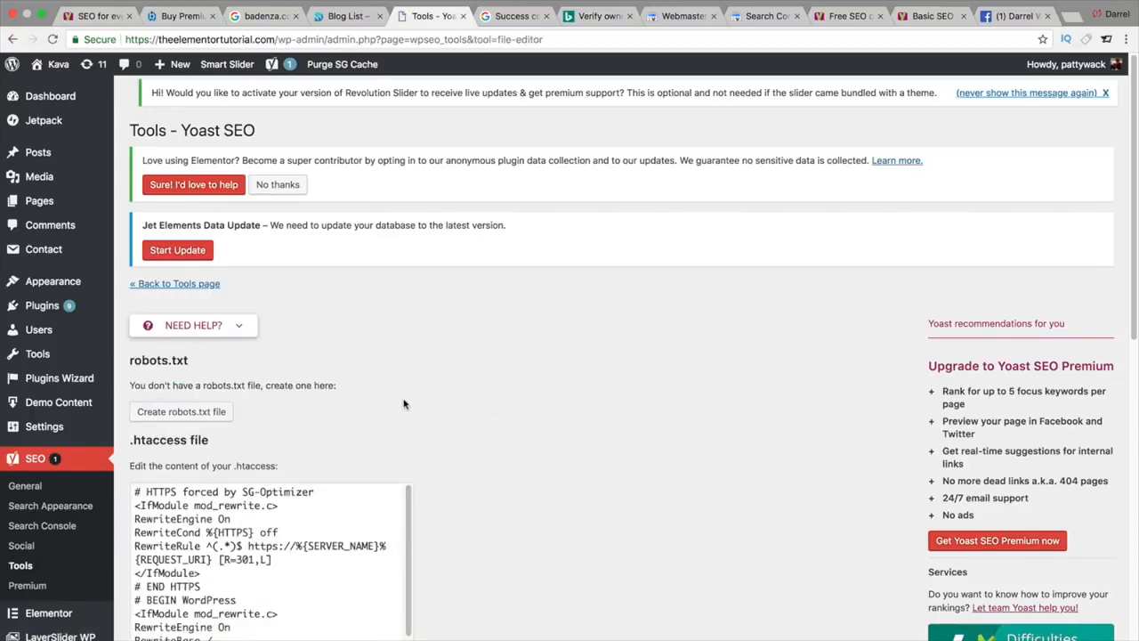
Step: Create the default robots.txt (User-agent: *, Disallow: /wp-admin/, Allow: admin-ajax.php) and return to its editor
{"action": "scroll", "coordinate": [403, 404], "scroll_direction": "down", "scroll_amount": 1}
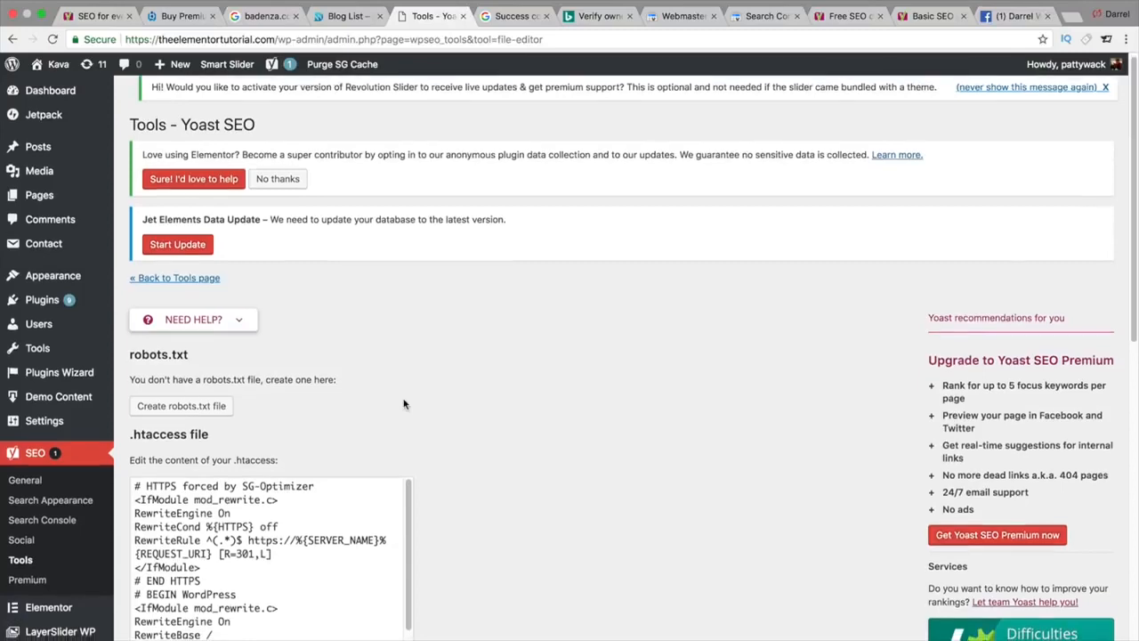
{"action": "left_click", "coordinate": [185, 406]}
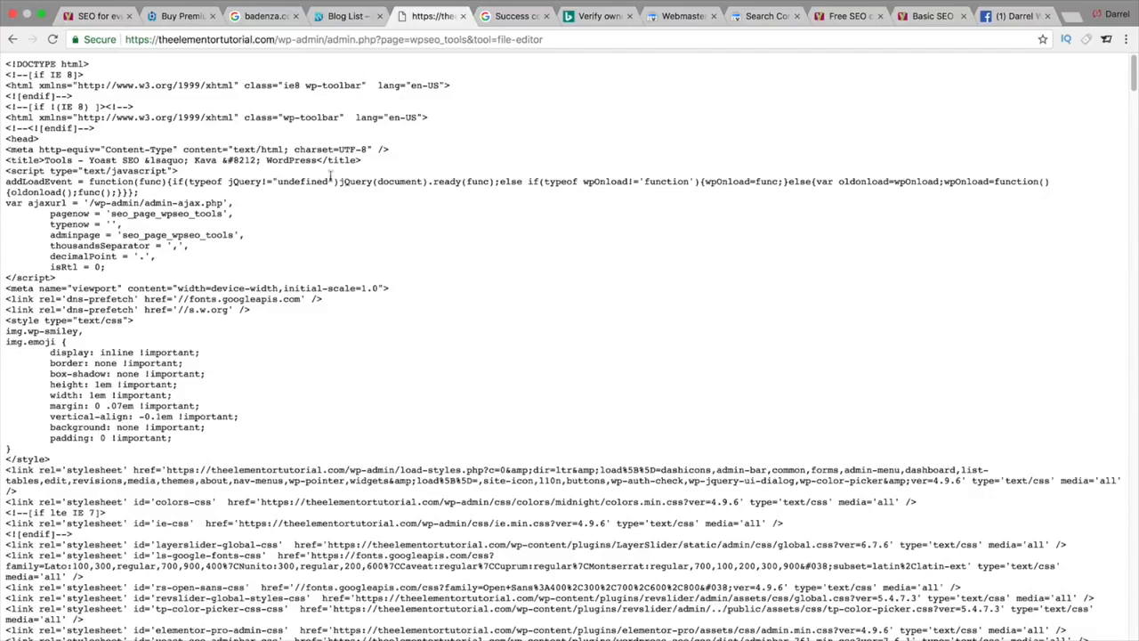
{"action": "left_click", "coordinate": [14, 41]}
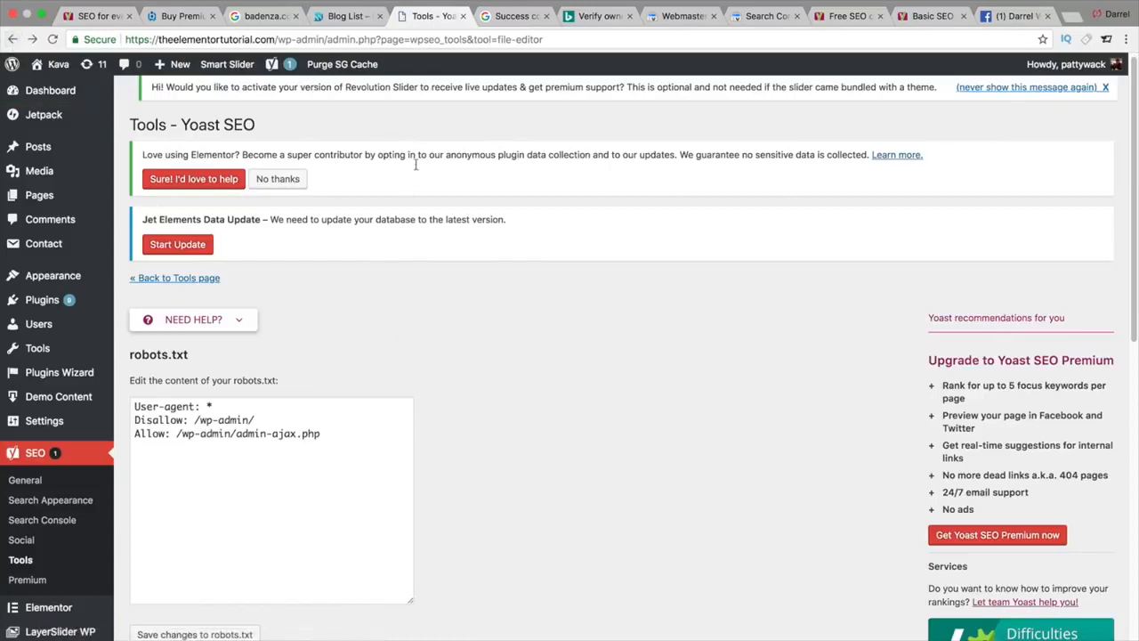
{"action": "scroll", "coordinate": [494, 375], "scroll_direction": "down", "scroll_amount": 3}
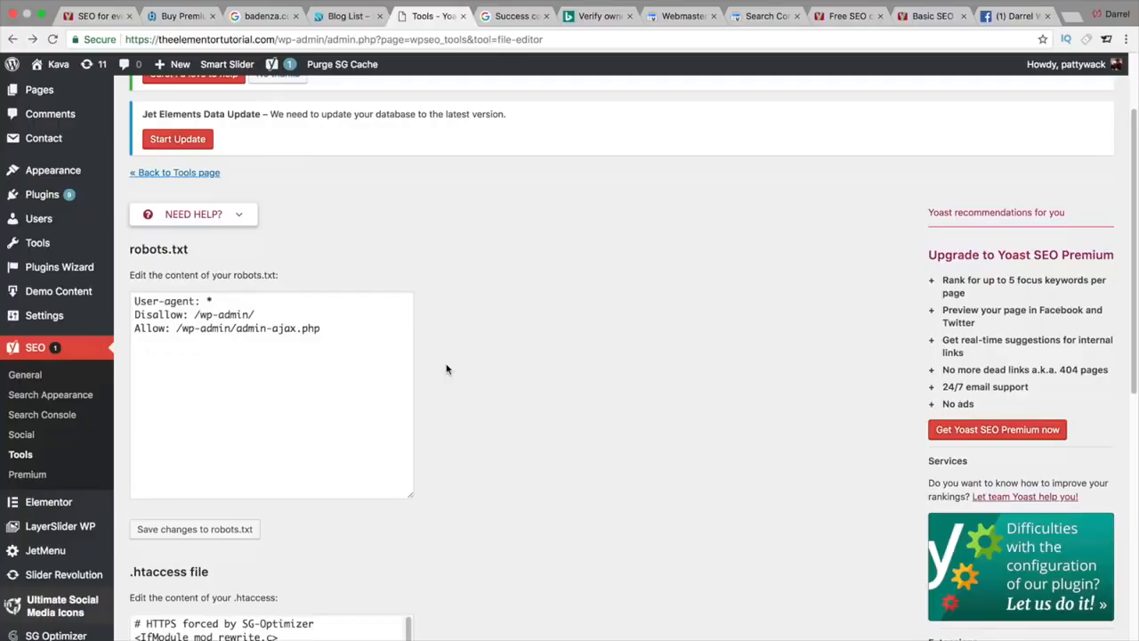
Step: Save the default robots.txt rules (Disallow: /wp-admin/) in Yoast's File editor
{"action": "scroll", "coordinate": [446, 369], "scroll_direction": "down", "scroll_amount": 10}
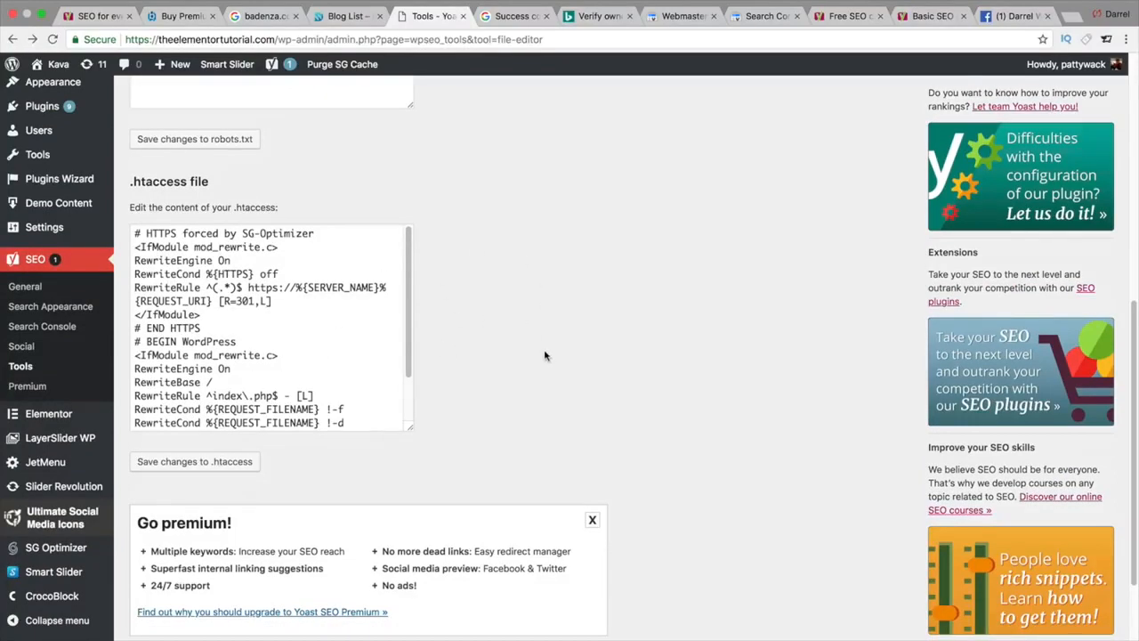
{"action": "scroll", "coordinate": [543, 348], "scroll_direction": "down", "scroll_amount": 2}
{"action": "scroll", "coordinate": [544, 348], "scroll_direction": "up", "scroll_amount": 12}
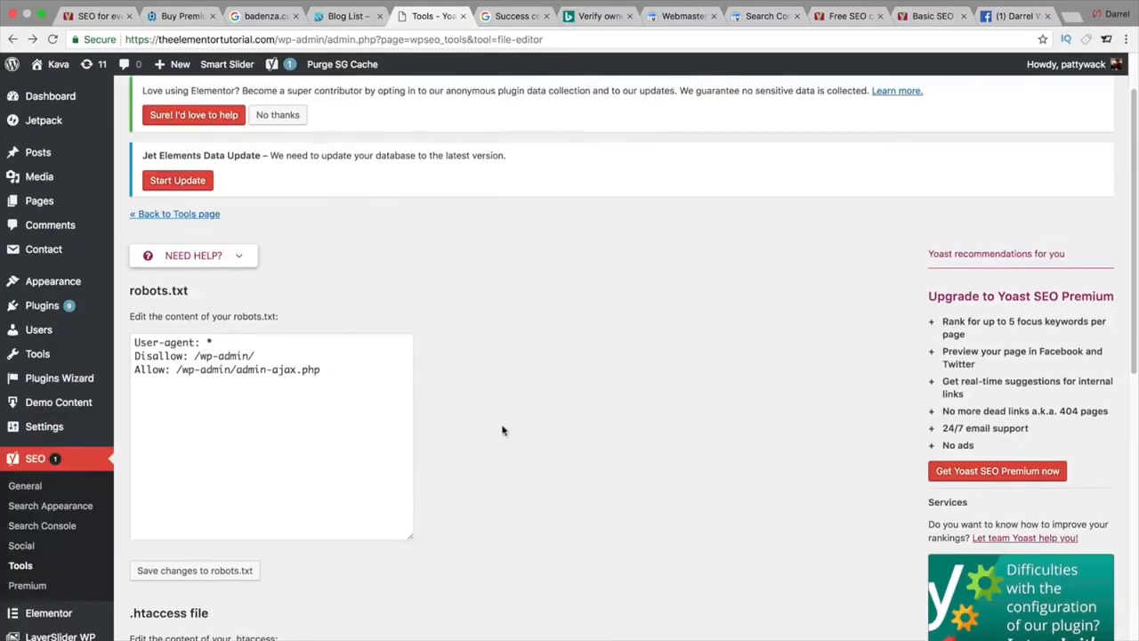
{"action": "scroll", "coordinate": [551, 463], "scroll_direction": "down", "scroll_amount": 1}
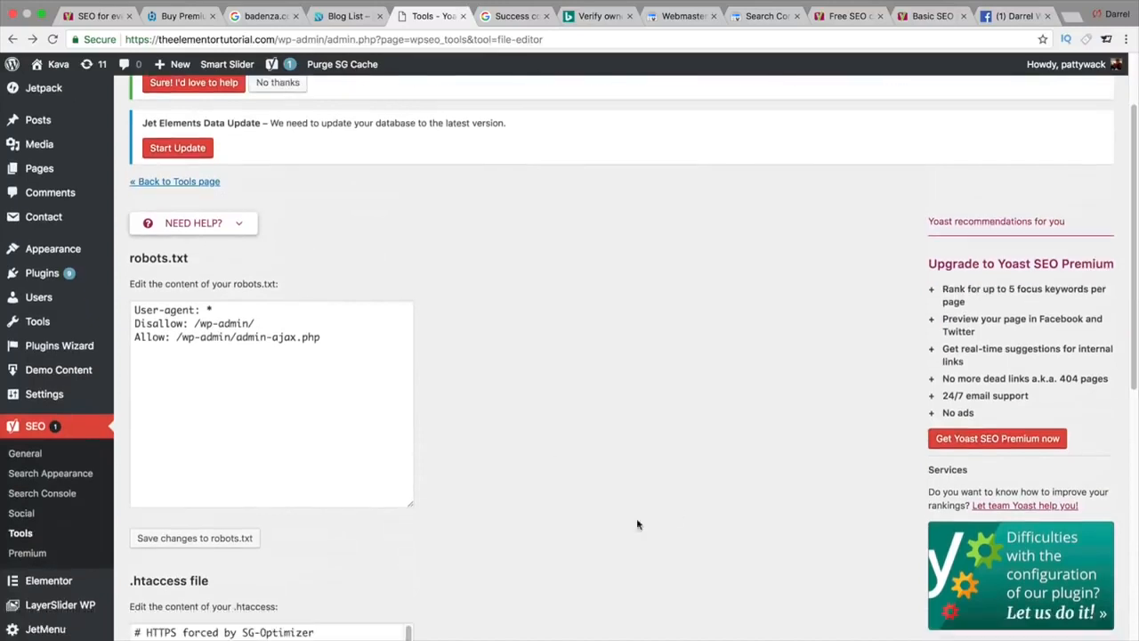
{"action": "left_click", "coordinate": [227, 538]}
{"action": "scroll", "coordinate": [228, 549], "scroll_direction": "down", "scroll_amount": 1}
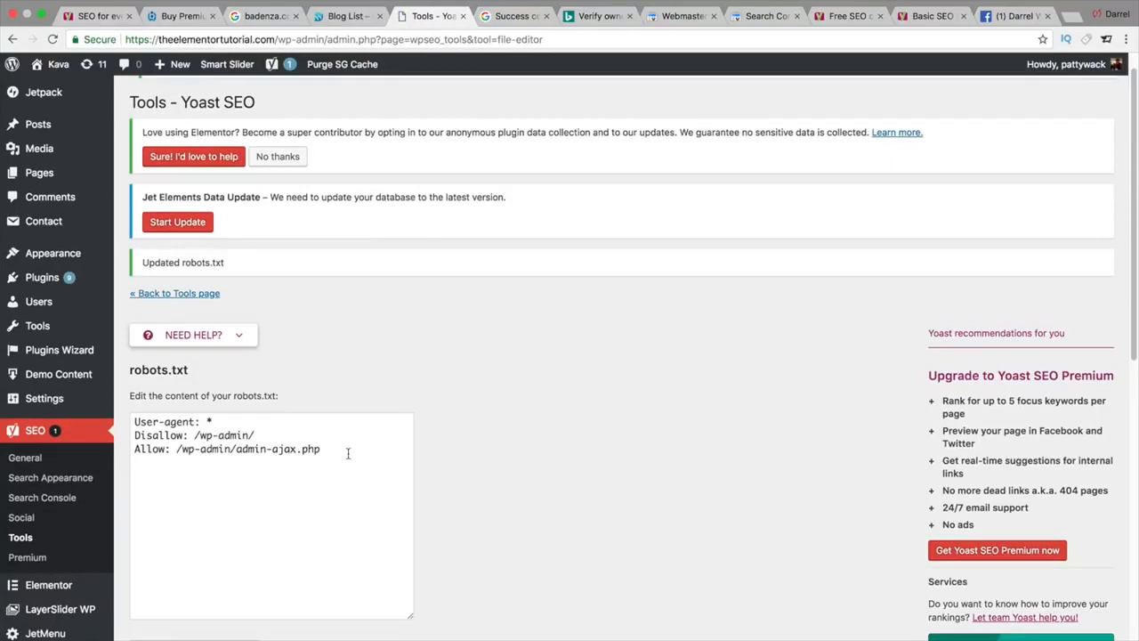
{"action": "scroll", "coordinate": [348, 452], "scroll_direction": "down", "scroll_amount": 1}
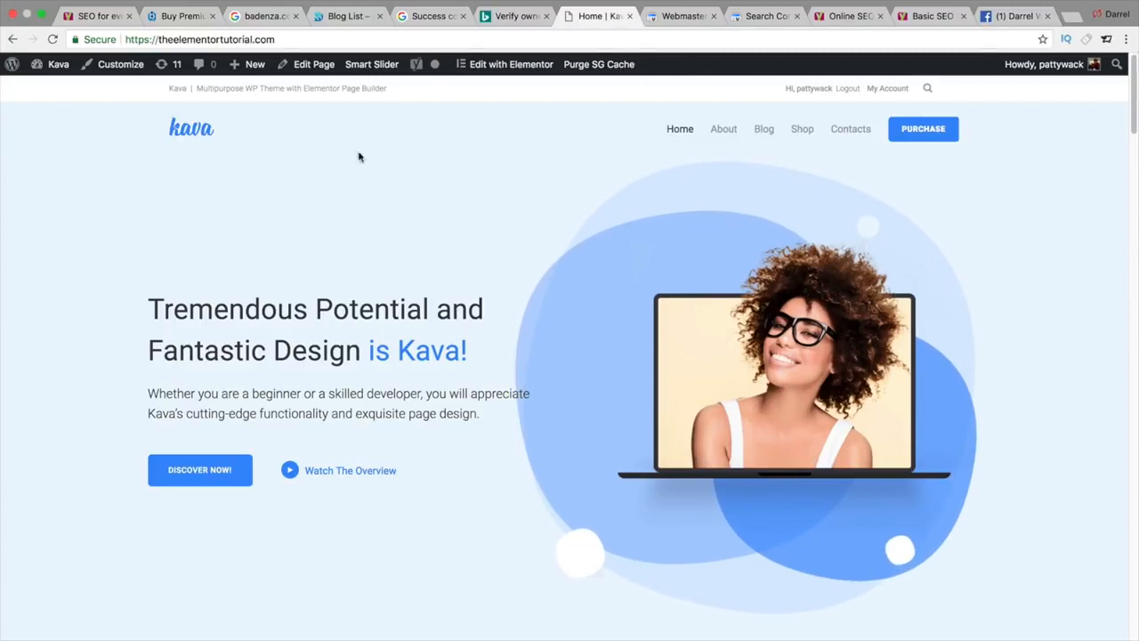
Step: Load the site's /sitemap.xml, which redirects to sitemap_index.xml, and copy its address
{"action": "left_click", "coordinate": [307, 39]}
{"action": "left_click", "coordinate": [307, 40]}
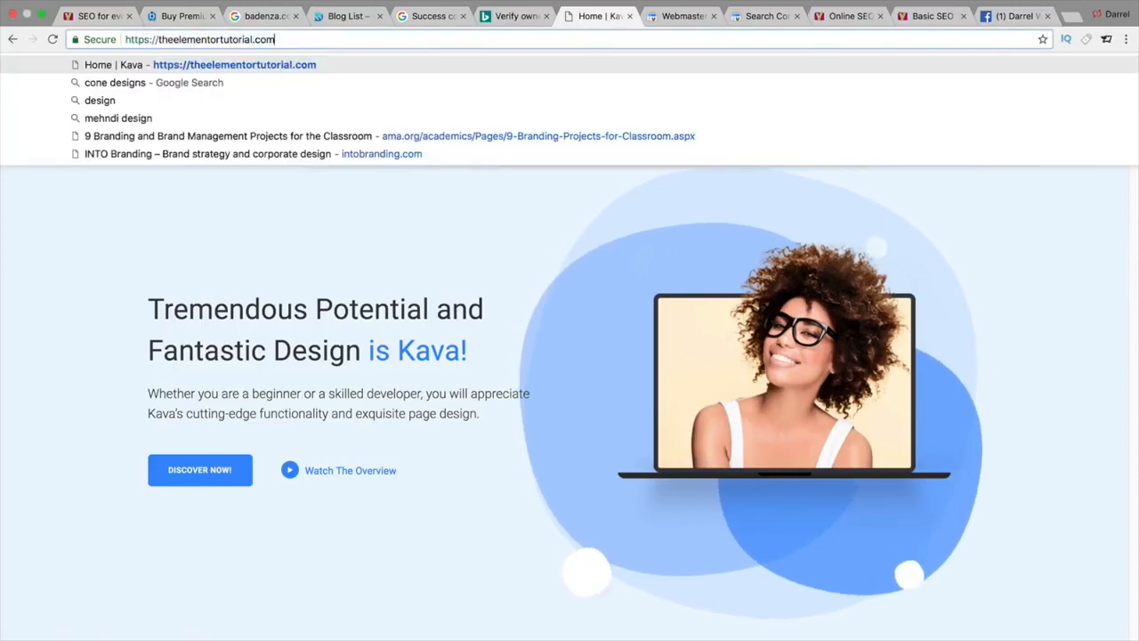
{"action": "type", "text": "/"}
{"action": "key", "text": "Down"}
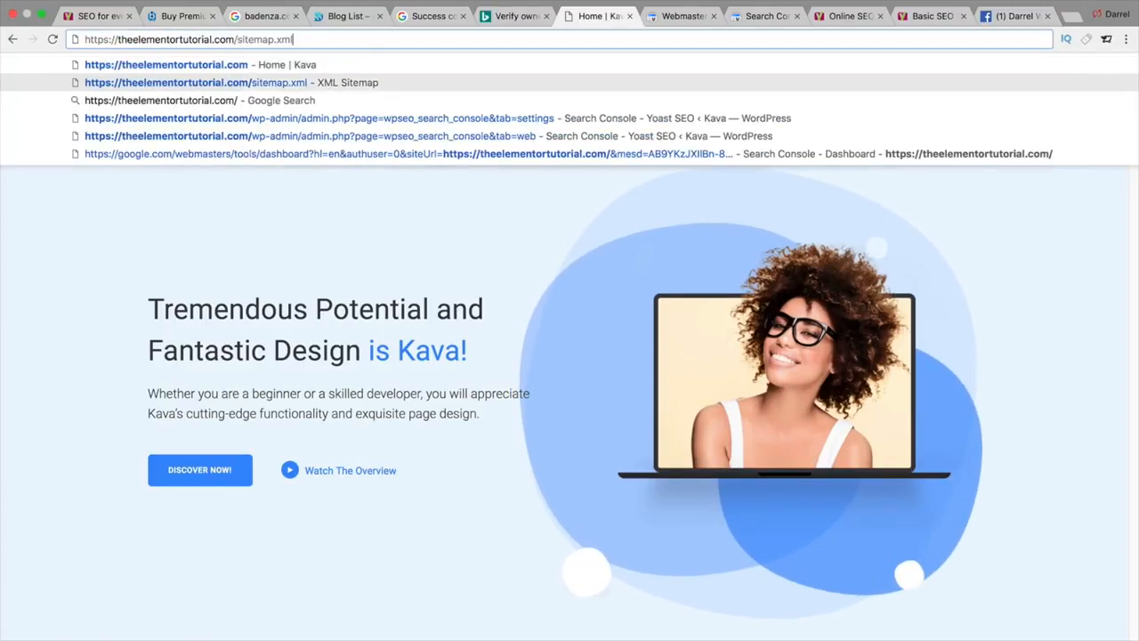
{"action": "key", "text": "Return"}
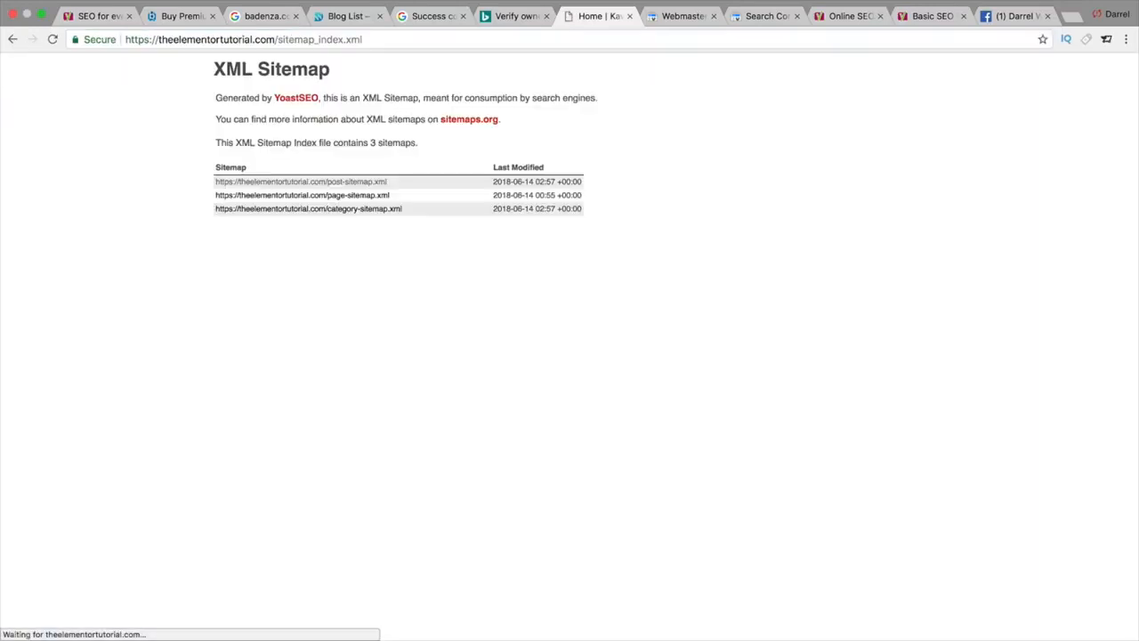
{"action": "left_click", "coordinate": [280, 39]}
{"action": "right_click", "coordinate": [279, 41]}
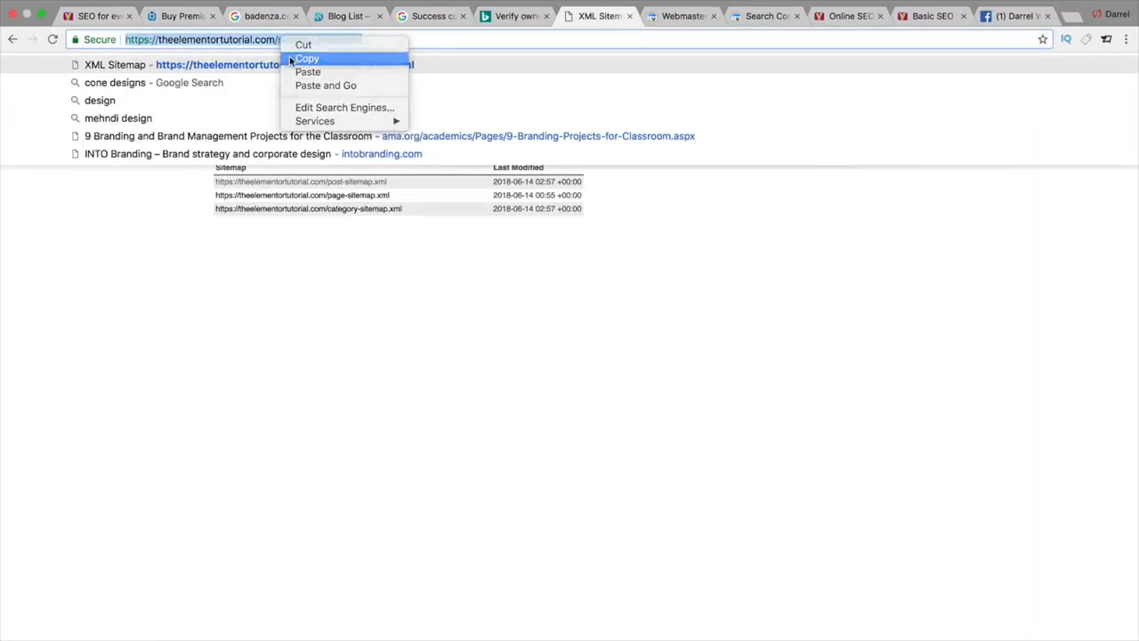
{"action": "left_click", "coordinate": [290, 58]}
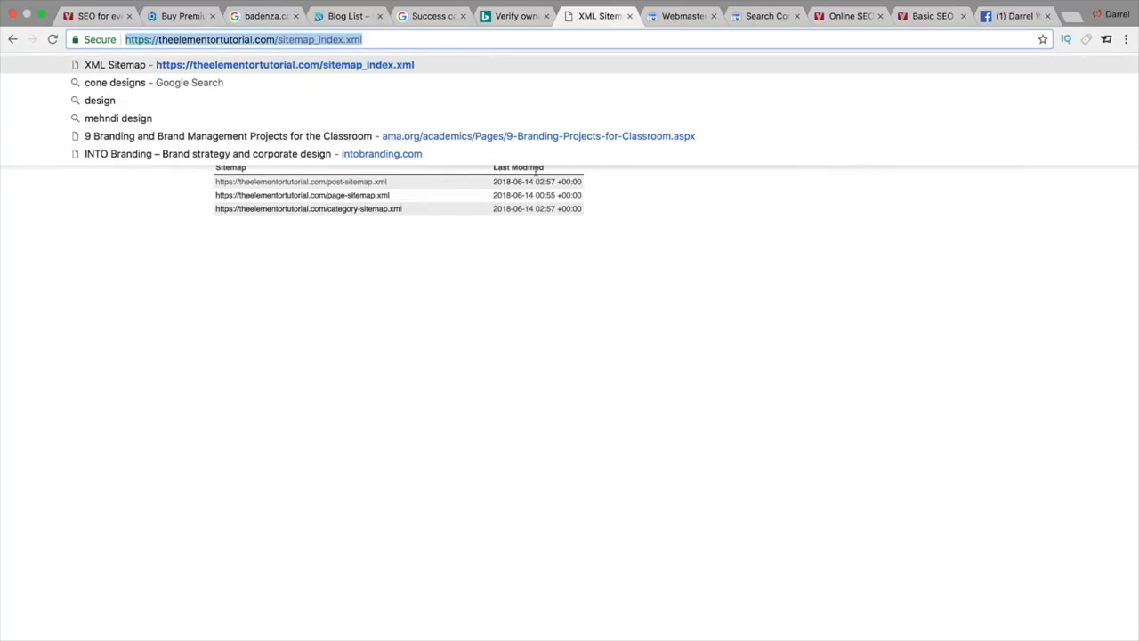
{"action": "left_click", "coordinate": [689, 17]}
Step: Reload the Search Console dashboard and go to Crawl > Sitemaps
{"action": "left_click", "coordinate": [759, 16]}
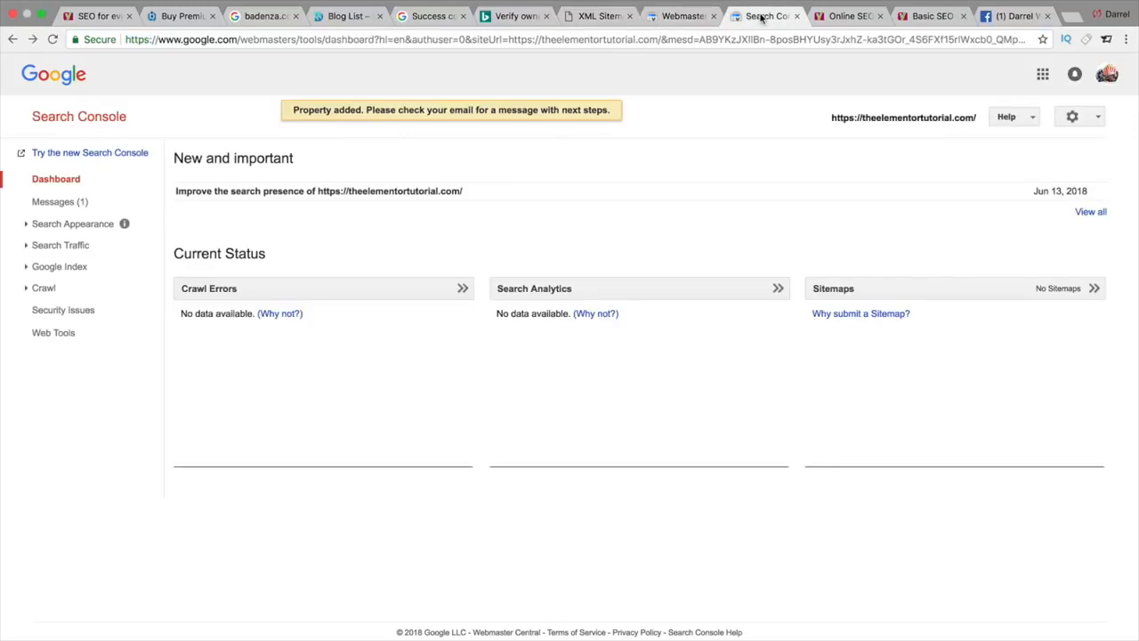
{"action": "left_click", "coordinate": [77, 180]}
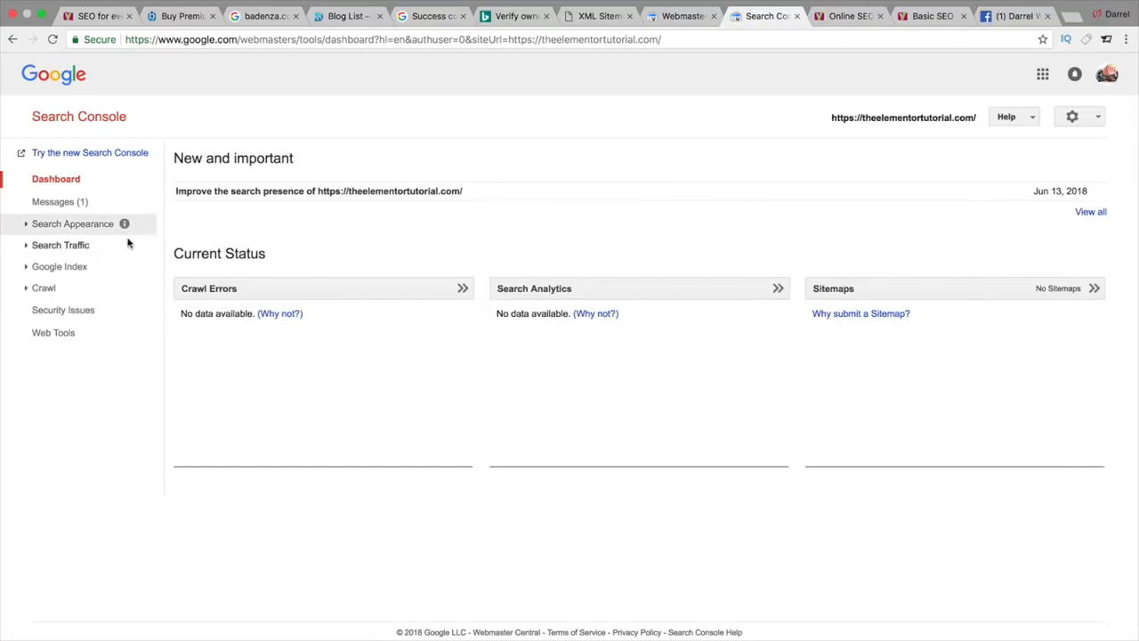
{"action": "left_click", "coordinate": [49, 289]}
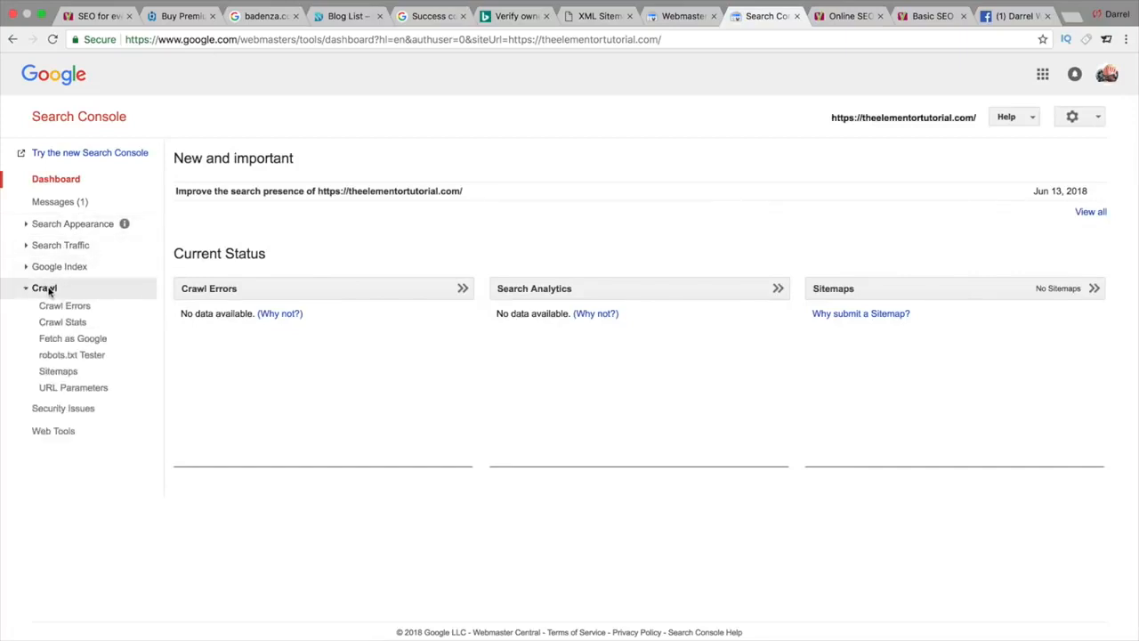
{"action": "left_click", "coordinate": [71, 373]}
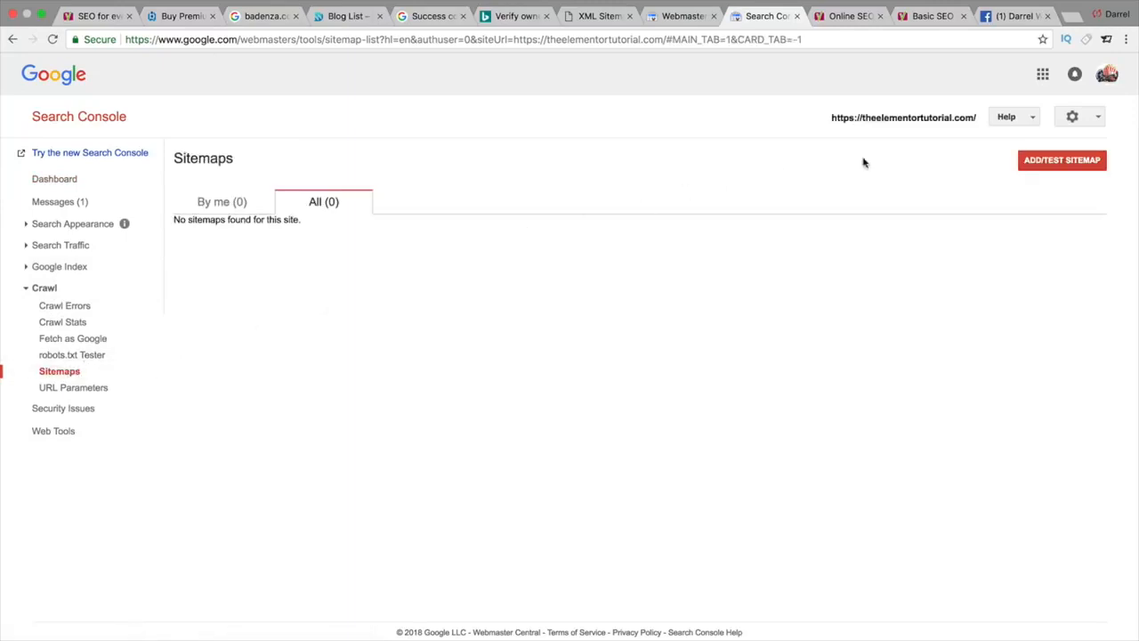
Step: Submit the sitemap path as a new sitemap and refresh to see it listed as Pending
{"action": "left_click", "coordinate": [1032, 161]}
{"action": "left_click", "coordinate": [1002, 207]}
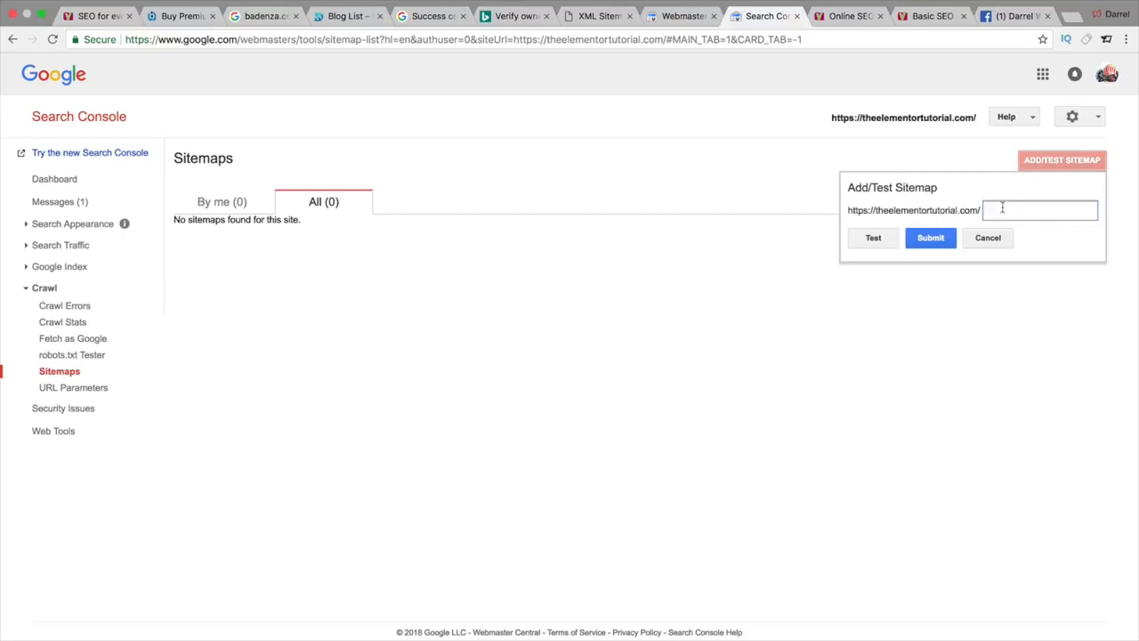
{"action": "type", "text": "sitemap.xml"}
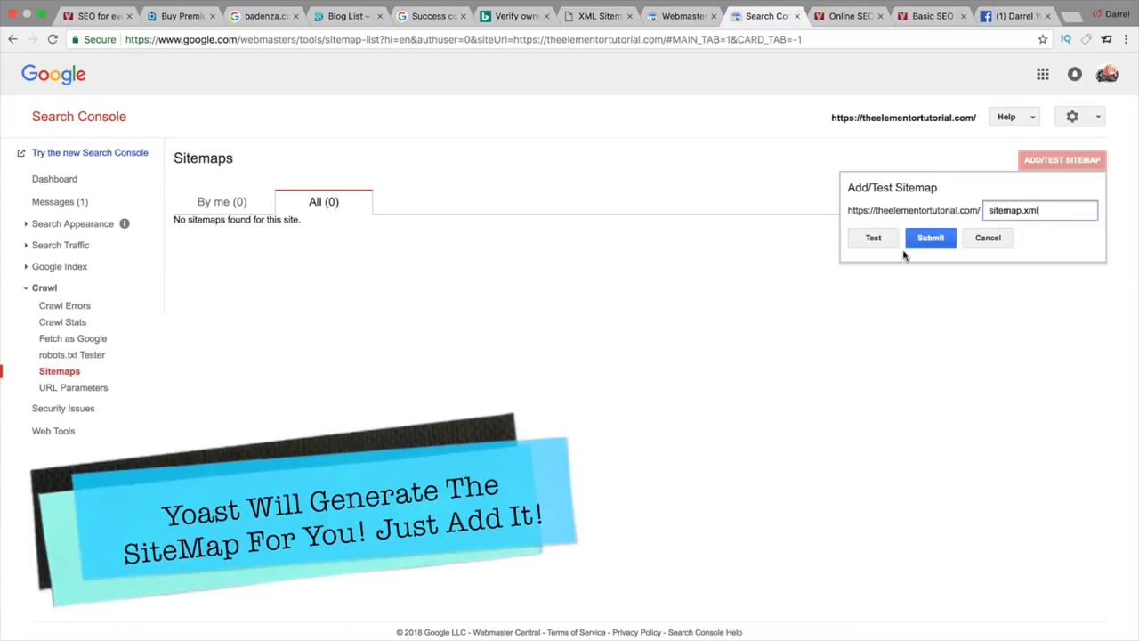
{"action": "double_click", "coordinate": [1023, 210]}
{"action": "right_click", "coordinate": [1023, 212]}
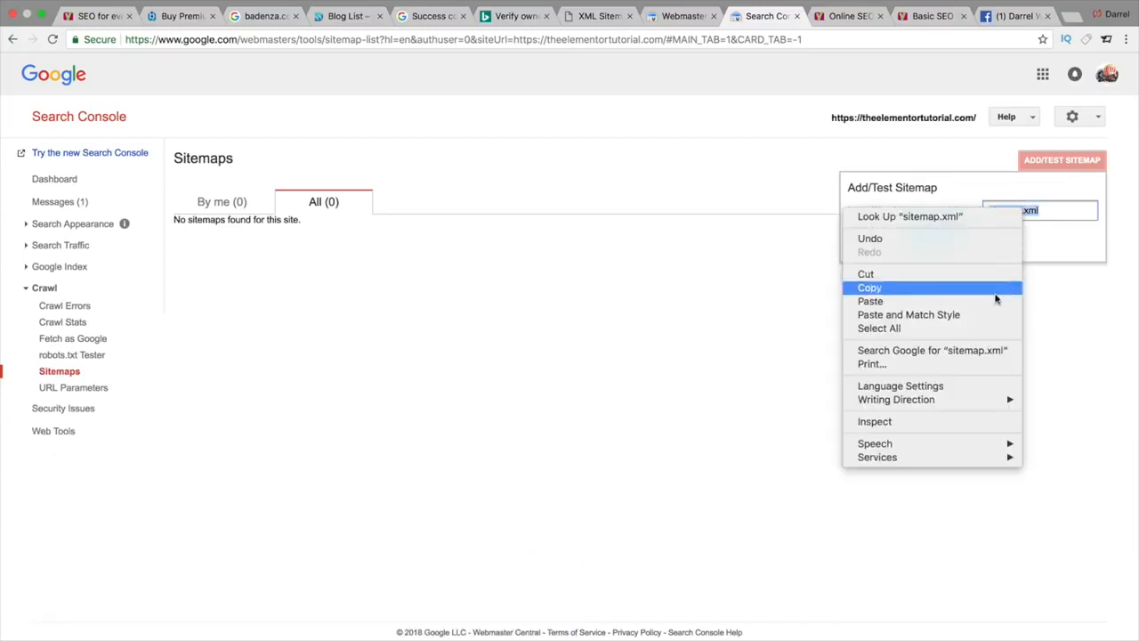
{"action": "left_click", "coordinate": [994, 301]}
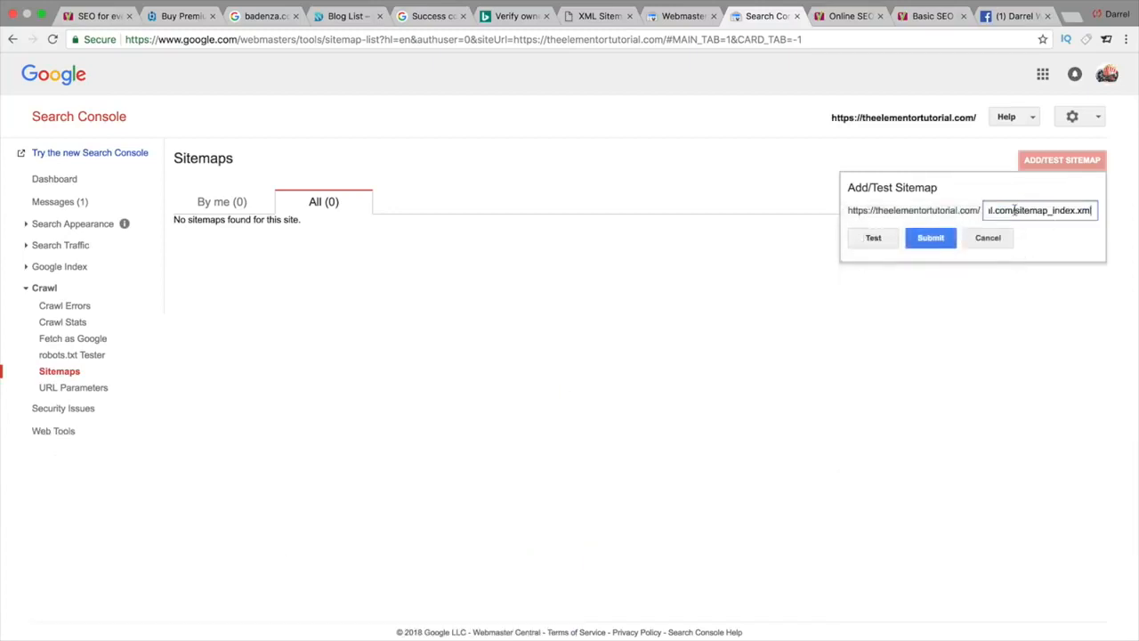
{"action": "left_click_drag", "start_coordinate": [1014, 210], "coordinate": [724, 216]}
{"action": "key", "text": "BackSpace"}
{"action": "key", "text": "BackSpace"}
{"action": "key", "text": "BackSpace"}
{"action": "key", "text": "BackSpace"}
{"action": "key", "text": "BackSpace"}
{"action": "key", "text": "BackSpace"}
{"action": "key", "text": "BackSpace"}
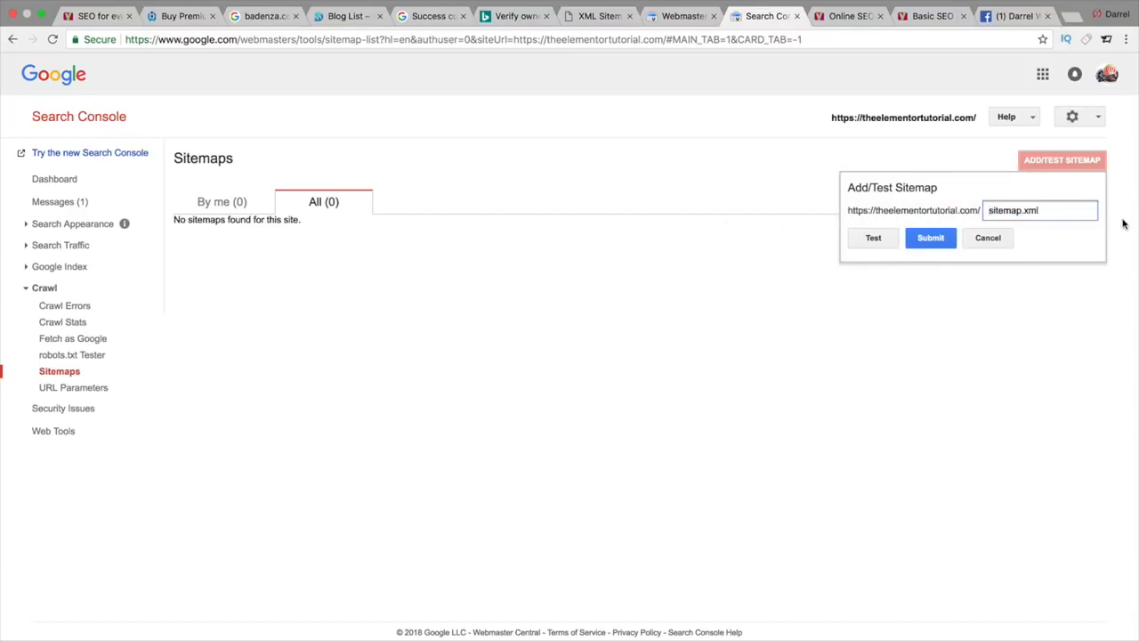
{"action": "left_click", "coordinate": [928, 237]}
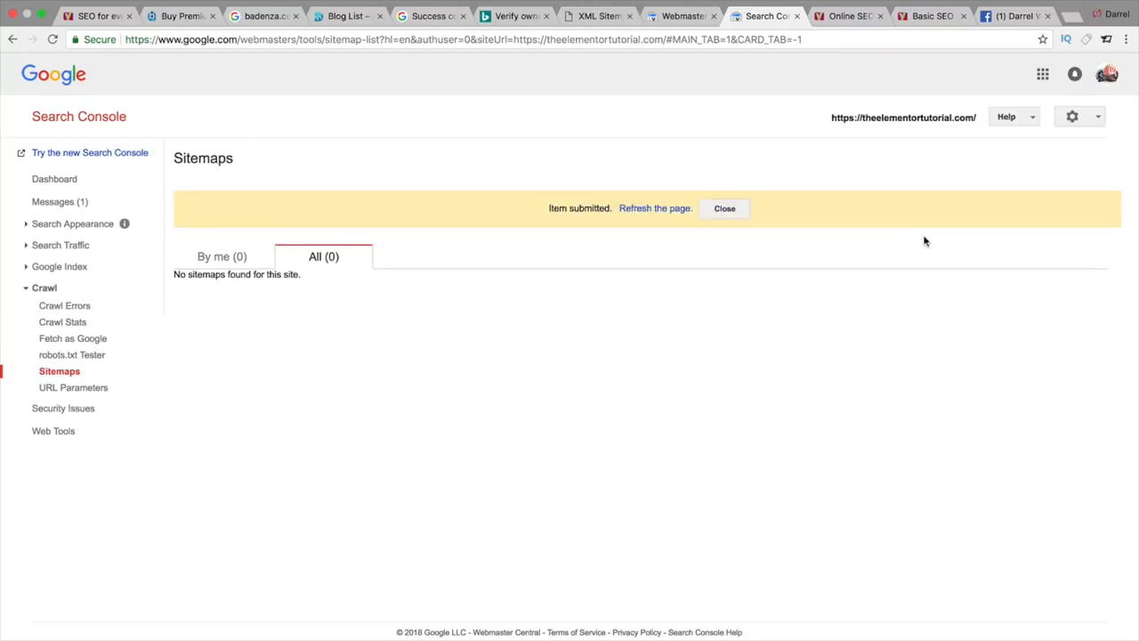
{"action": "left_click", "coordinate": [671, 208]}
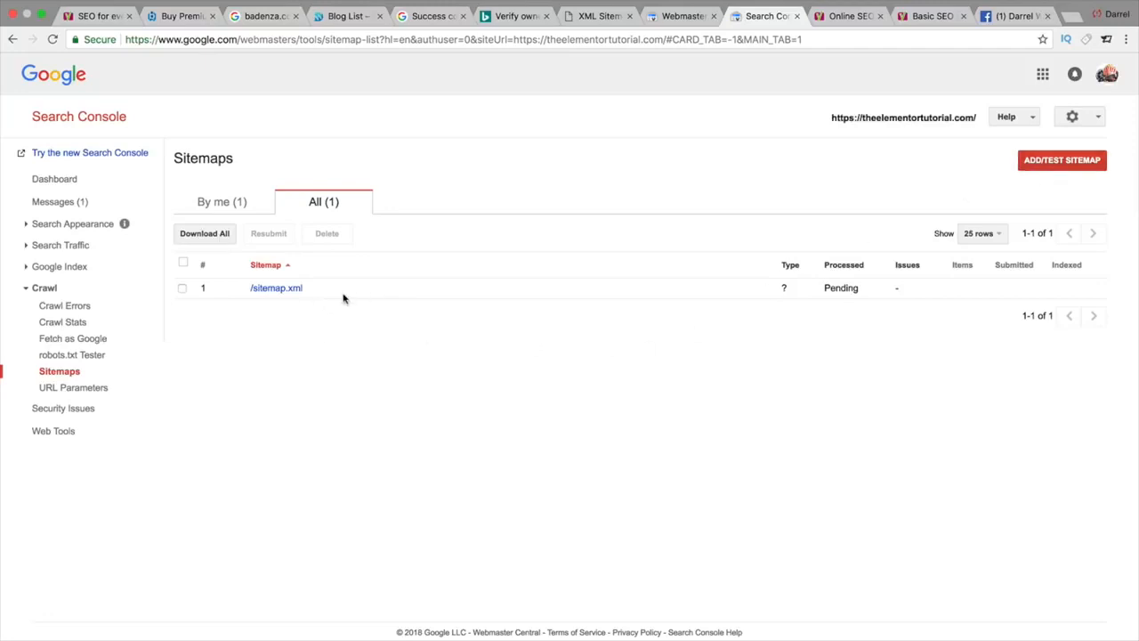
Step: Test the sitemap path and view the result: a sitemap index with 3 children, no errors
{"action": "left_click", "coordinate": [1035, 164]}
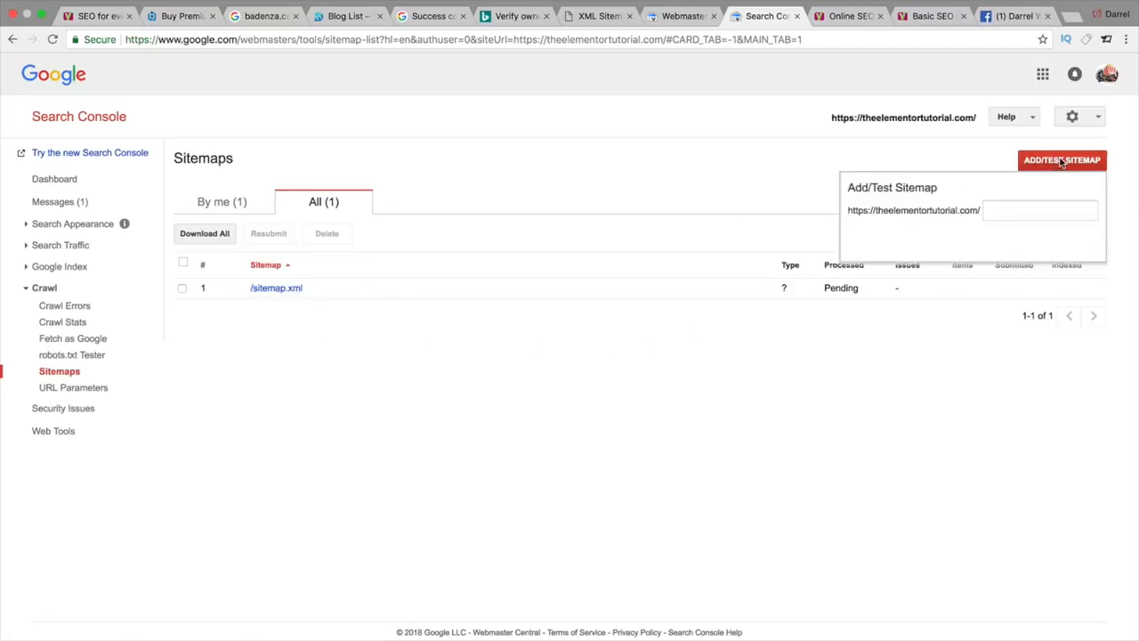
{"action": "right_click", "coordinate": [996, 209]}
{"action": "left_click", "coordinate": [1016, 279]}
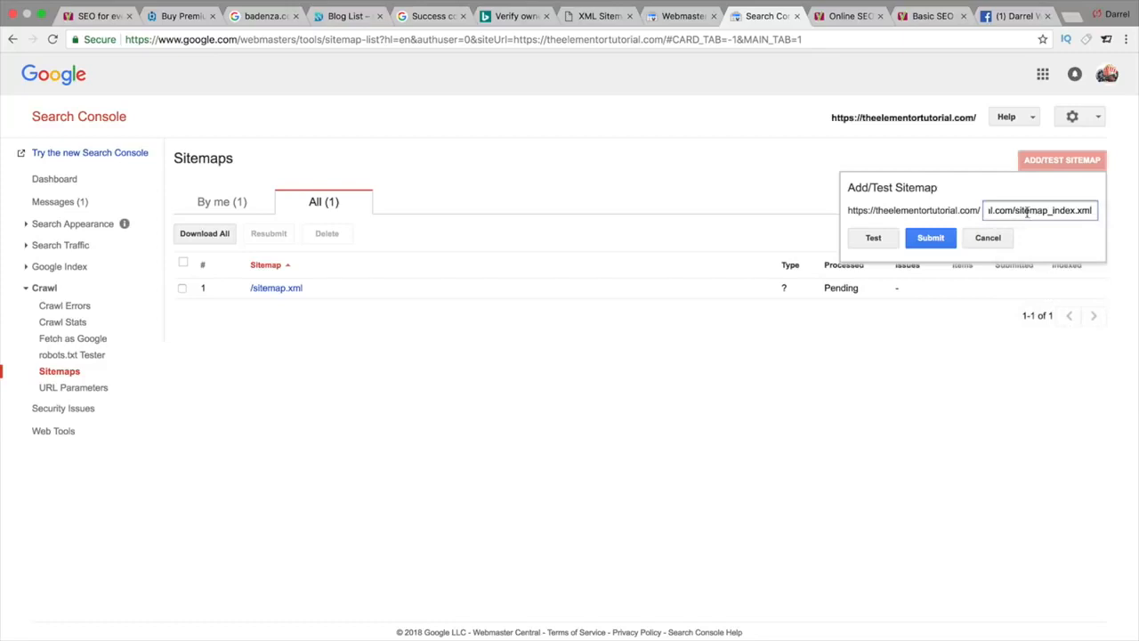
{"action": "key", "text": "alt+BackSpace"}
{"action": "key", "text": "alt+BackSpace"}
{"action": "double_click", "coordinate": [1004, 212]}
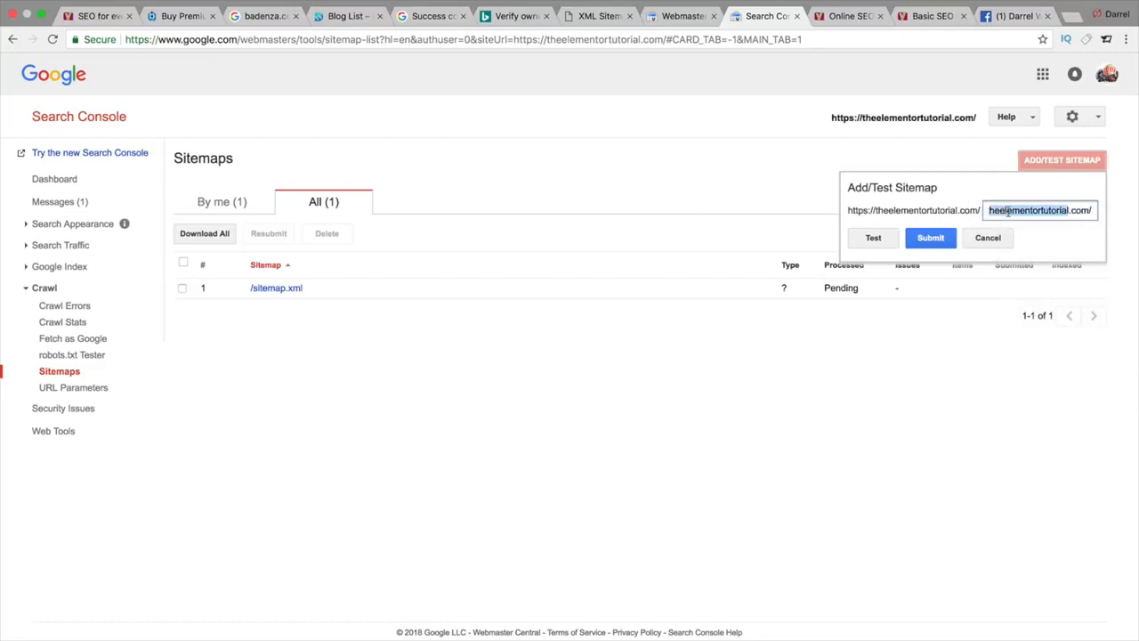
{"action": "key", "text": "BackSpace"}
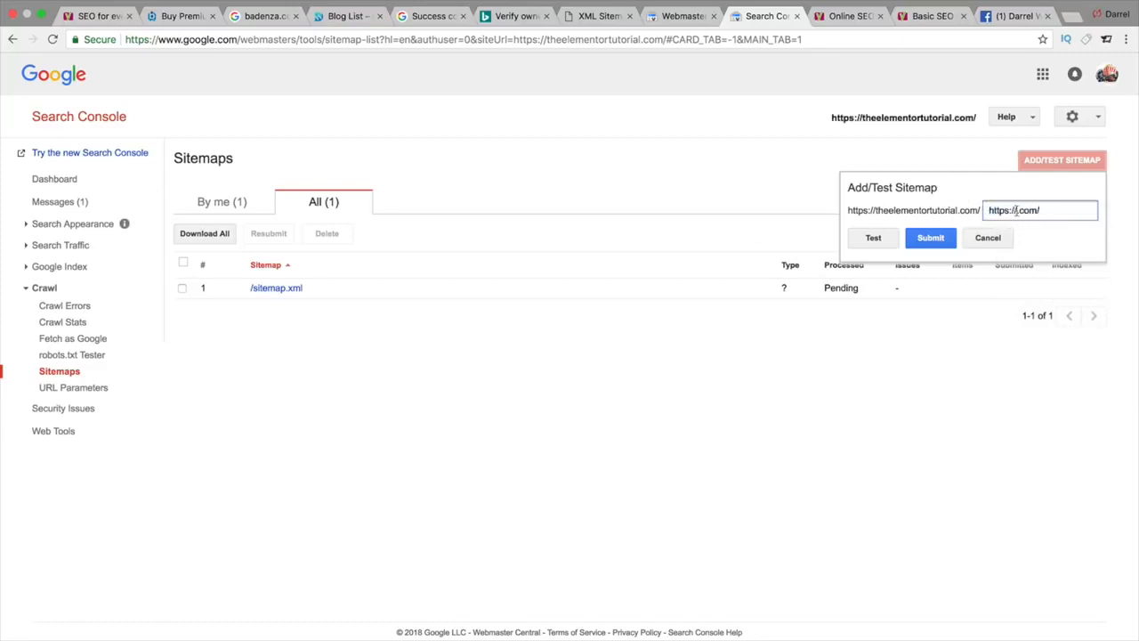
{"action": "key", "text": "alt+BackSpace"}
{"action": "key", "text": "alt+BackSpace"}
{"action": "left_click", "coordinate": [869, 239]}
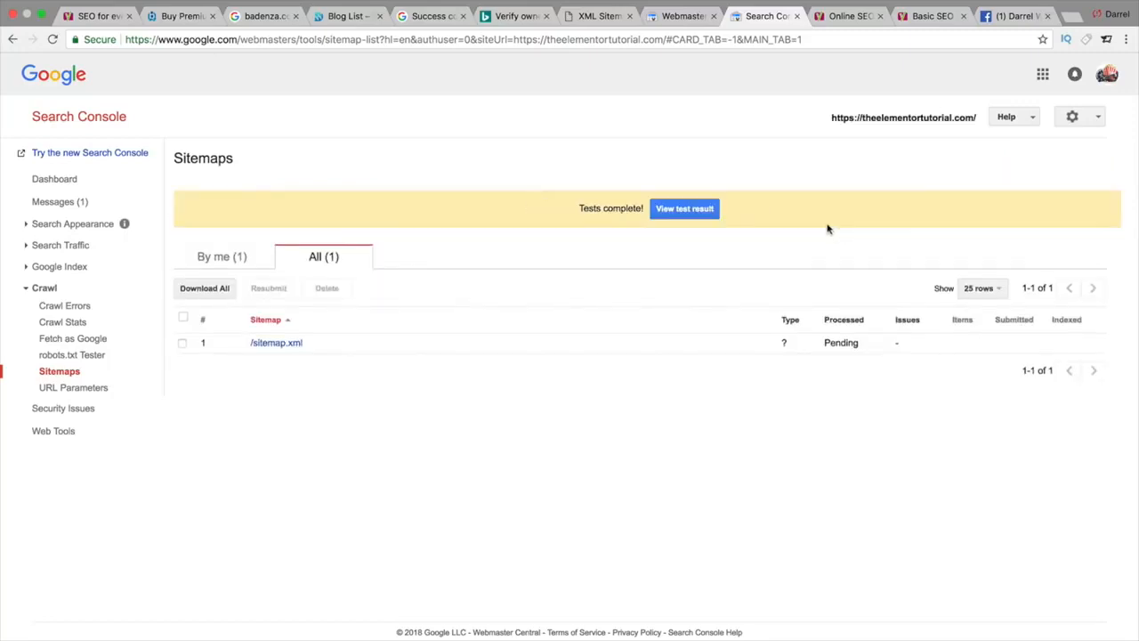
{"action": "left_click", "coordinate": [686, 209]}
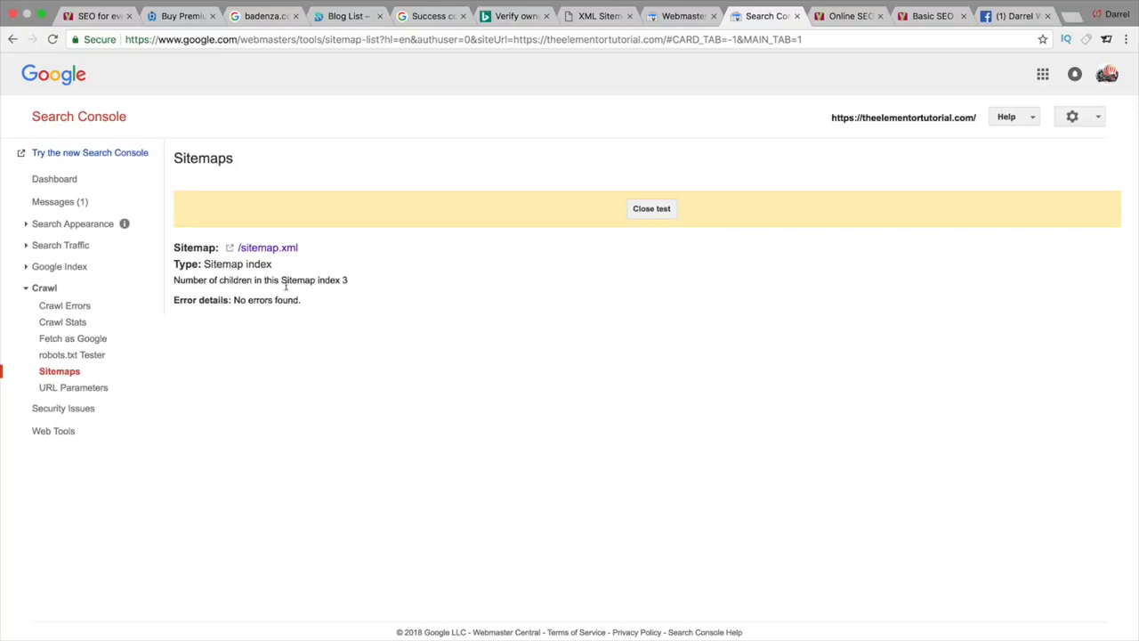
{"action": "left_click_drag", "start_coordinate": [349, 283], "coordinate": [192, 278]}
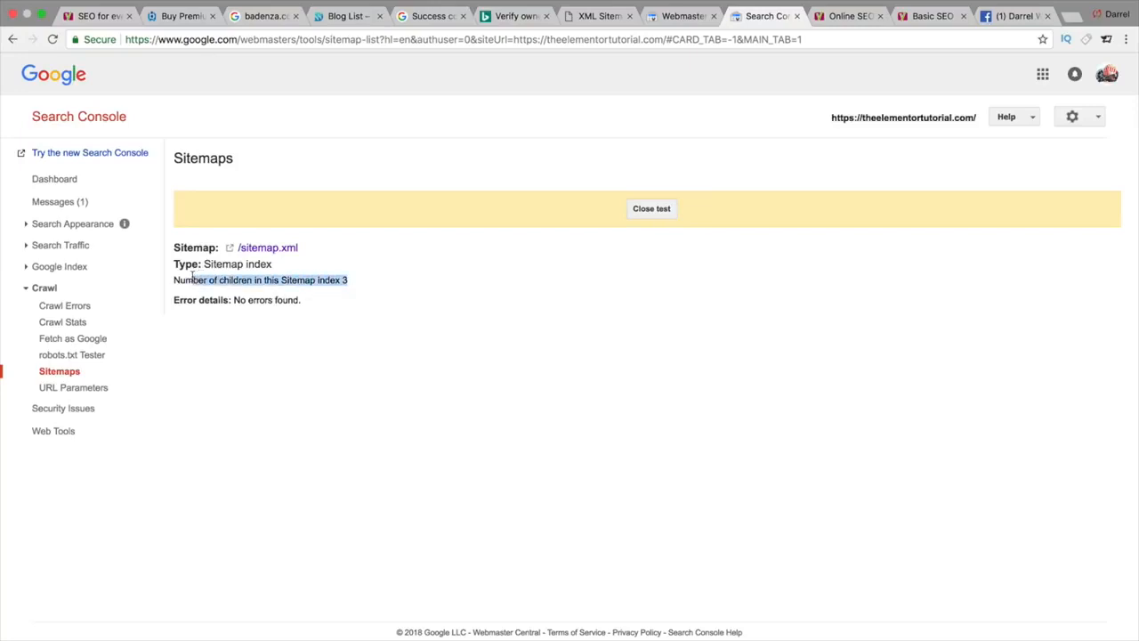
Step: Confirm robots.txt is ALLOWED for Googlebot in the robots.txt Tester, then go to Fetch as Google
{"action": "left_click", "coordinate": [94, 356]}
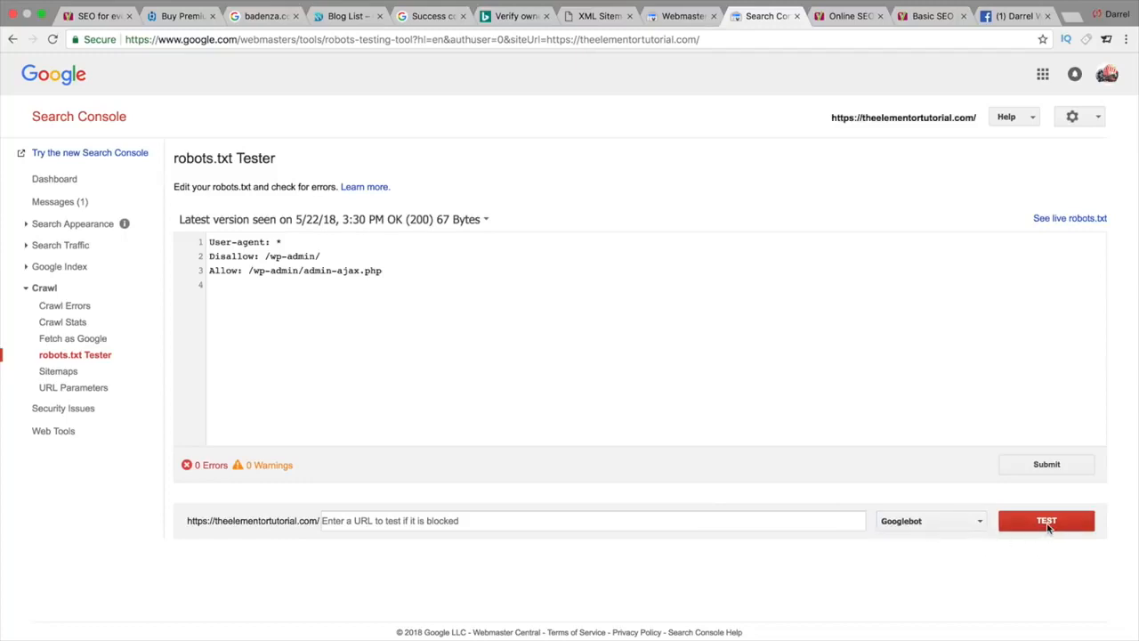
{"action": "left_click", "coordinate": [713, 513]}
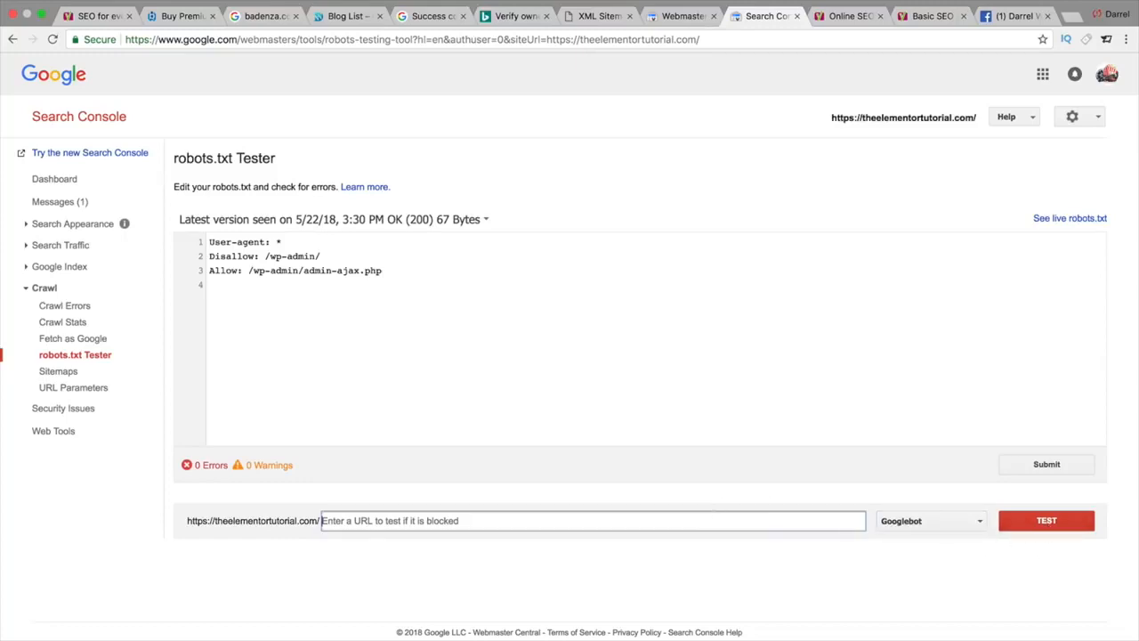
{"action": "type", "text": "robots.t"}
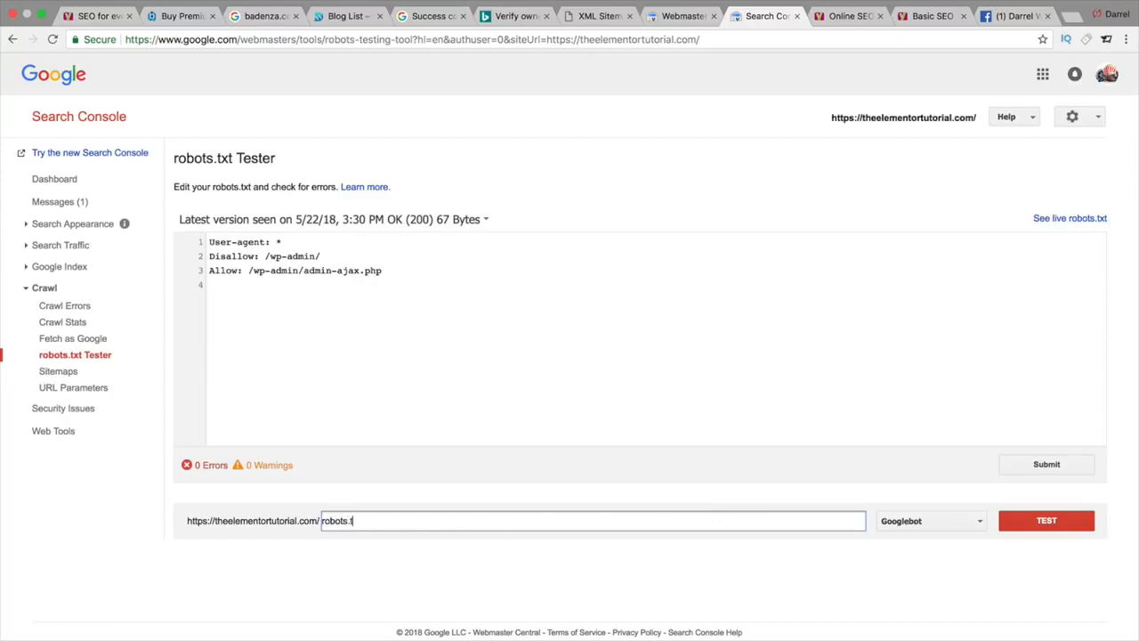
{"action": "type", "text": "xt"}
{"action": "left_click", "coordinate": [1023, 518]}
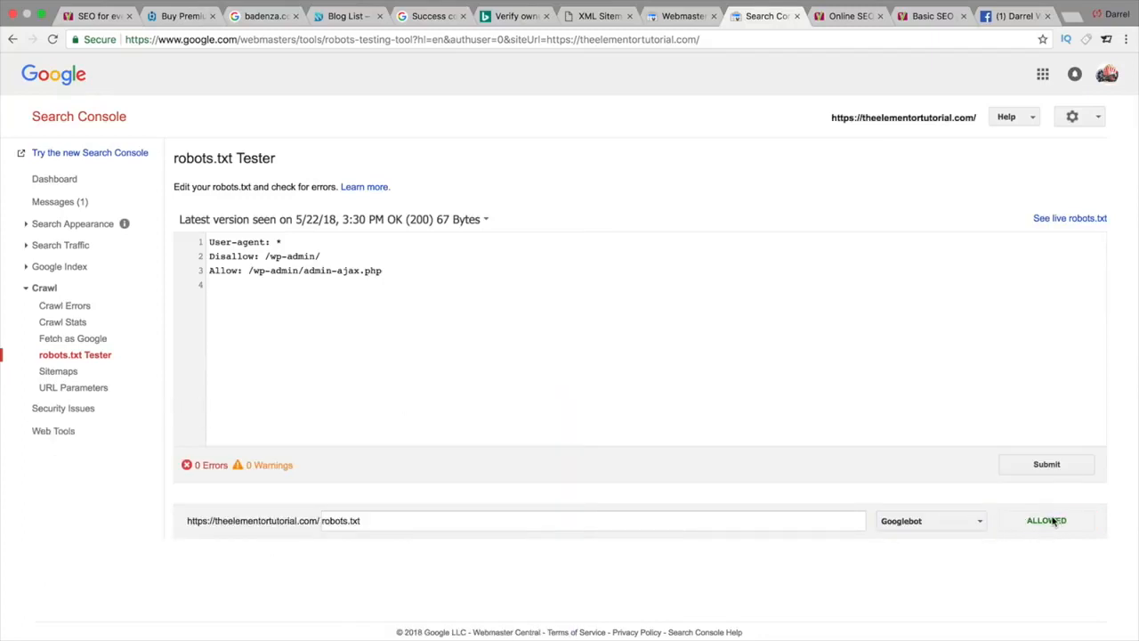
{"action": "left_click", "coordinate": [98, 342]}
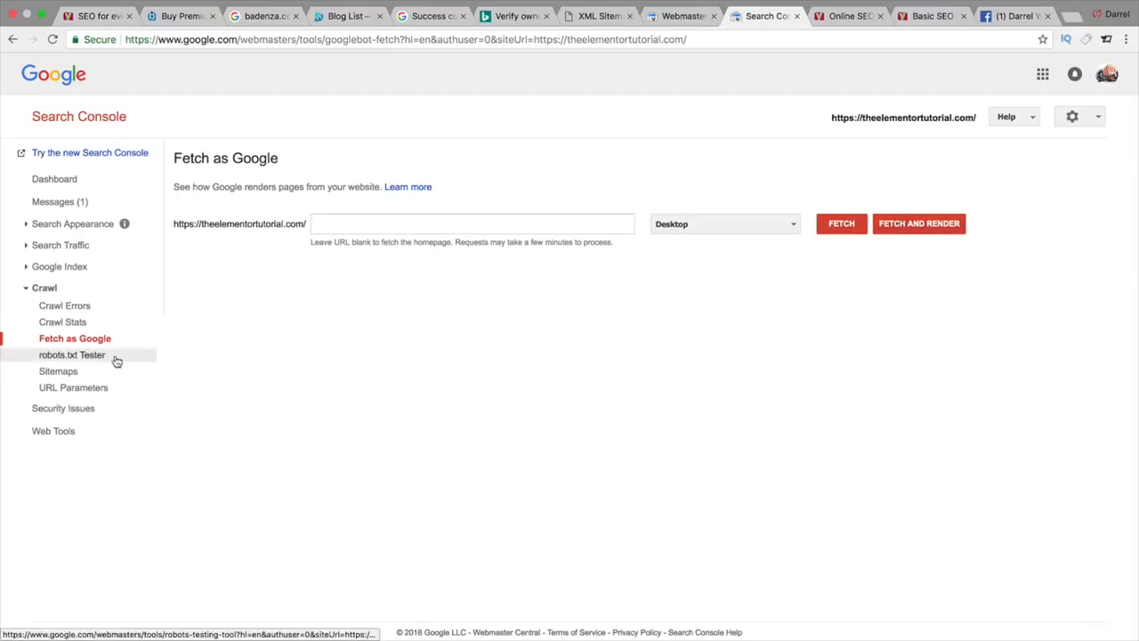
Step: Look through the open tabs, then cut the sitemap tab's address back to the bare site domain and load it
{"action": "left_click", "coordinate": [675, 20]}
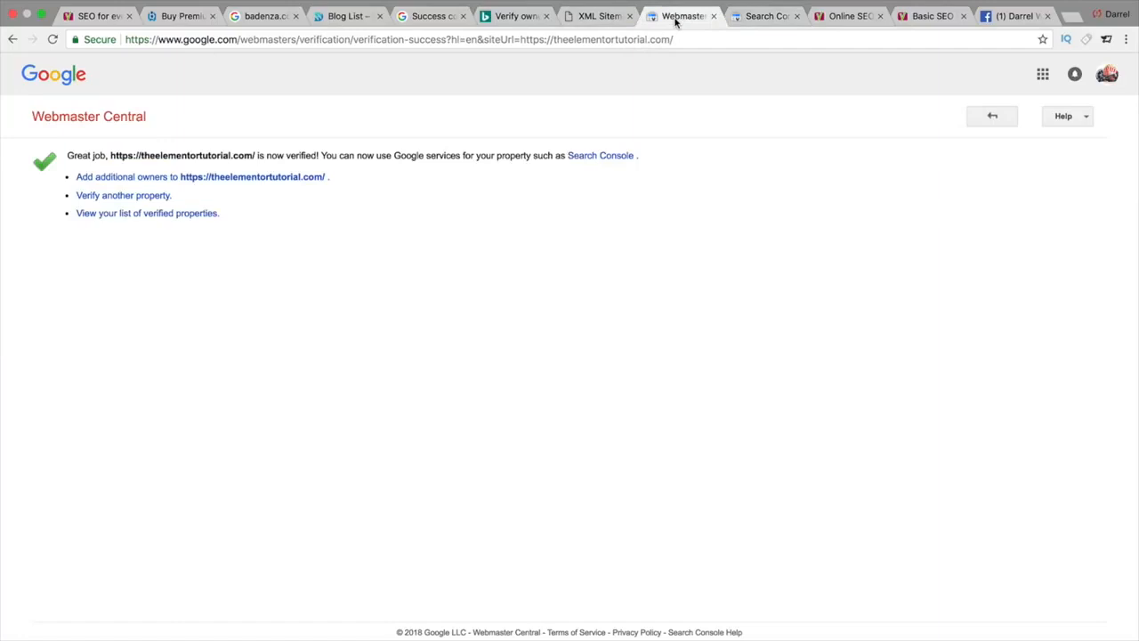
{"action": "left_click", "coordinate": [602, 16]}
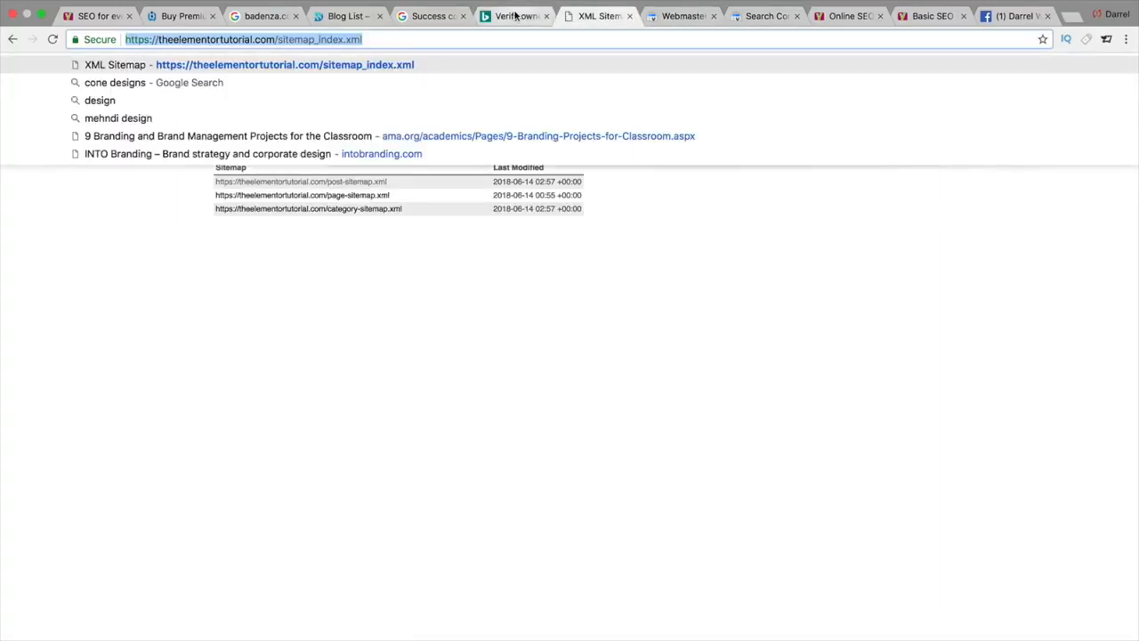
{"action": "left_click", "coordinate": [351, 18]}
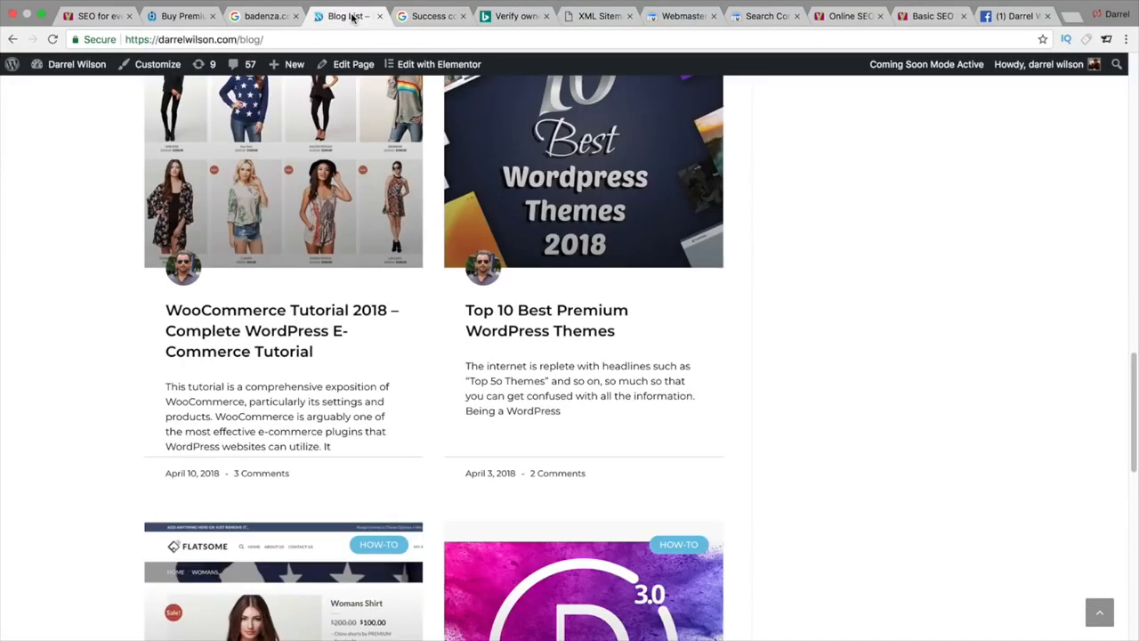
{"action": "left_click", "coordinate": [587, 17]}
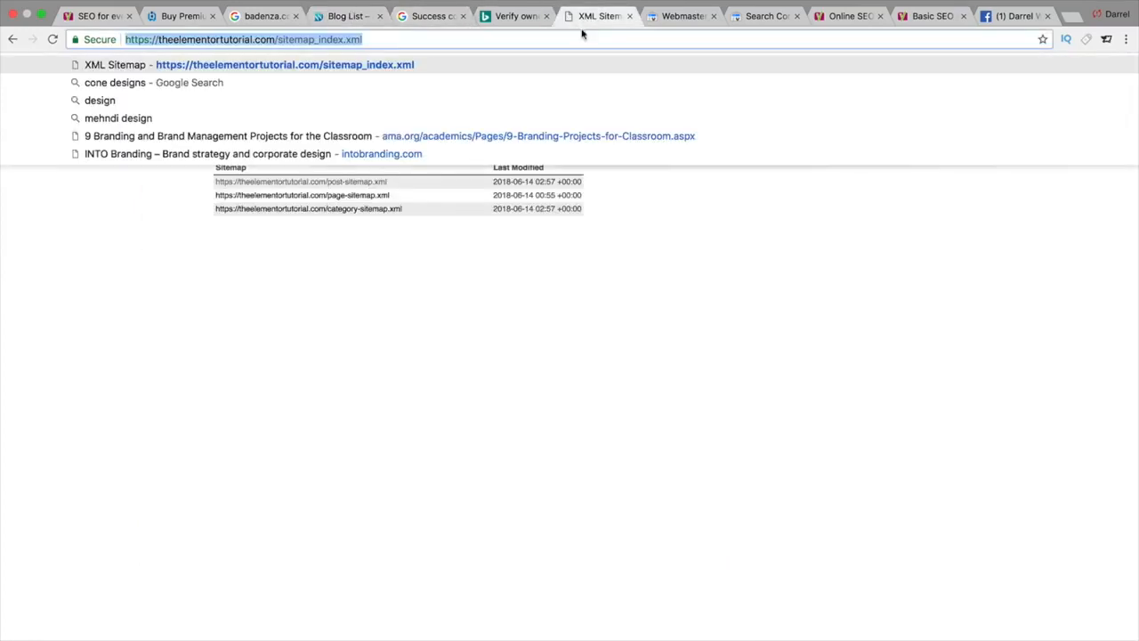
{"action": "left_click", "coordinate": [206, 52]}
{"action": "left_click_drag", "start_coordinate": [287, 40], "coordinate": [452, 60]}
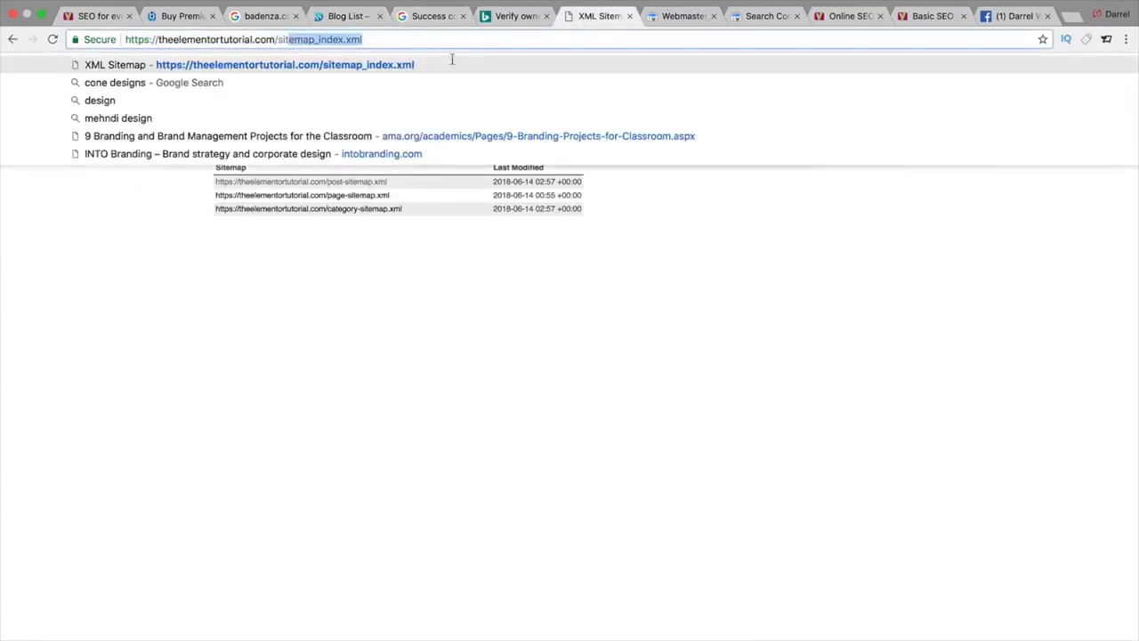
{"action": "key", "text": "BackSpace"}
{"action": "key", "text": "BackSpace"}
{"action": "key", "text": "BackSpace"}
{"action": "key", "text": "BackSpace"}
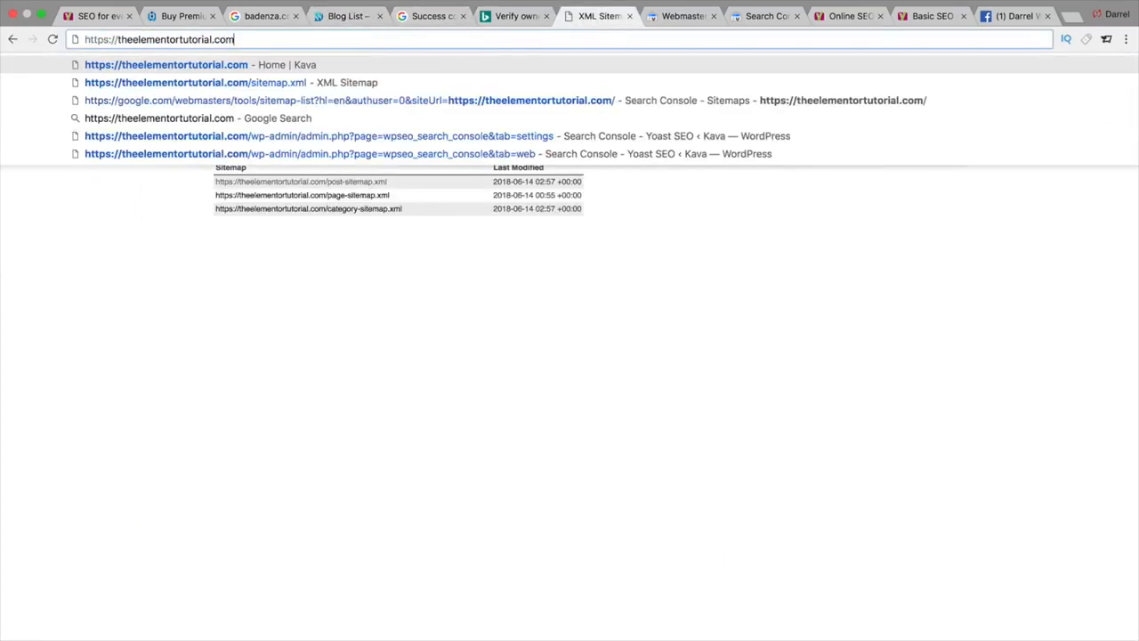
{"action": "key", "text": "Return"}
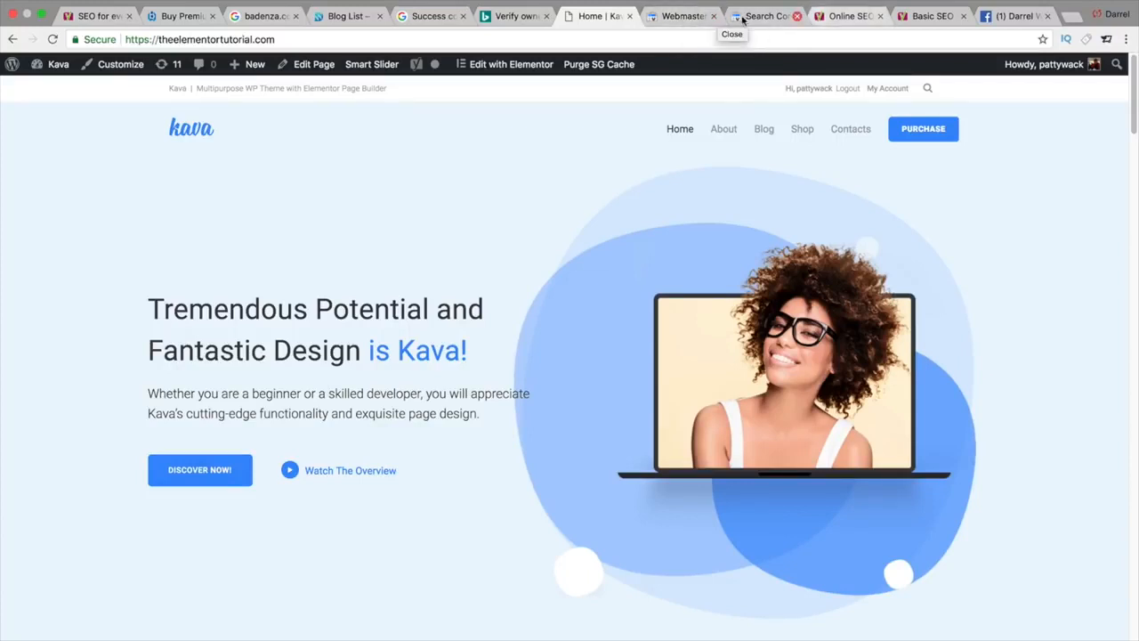
Step: Look at Bing's ownership verification page, then return to the WordPress blog tab
{"action": "left_click", "coordinate": [505, 24]}
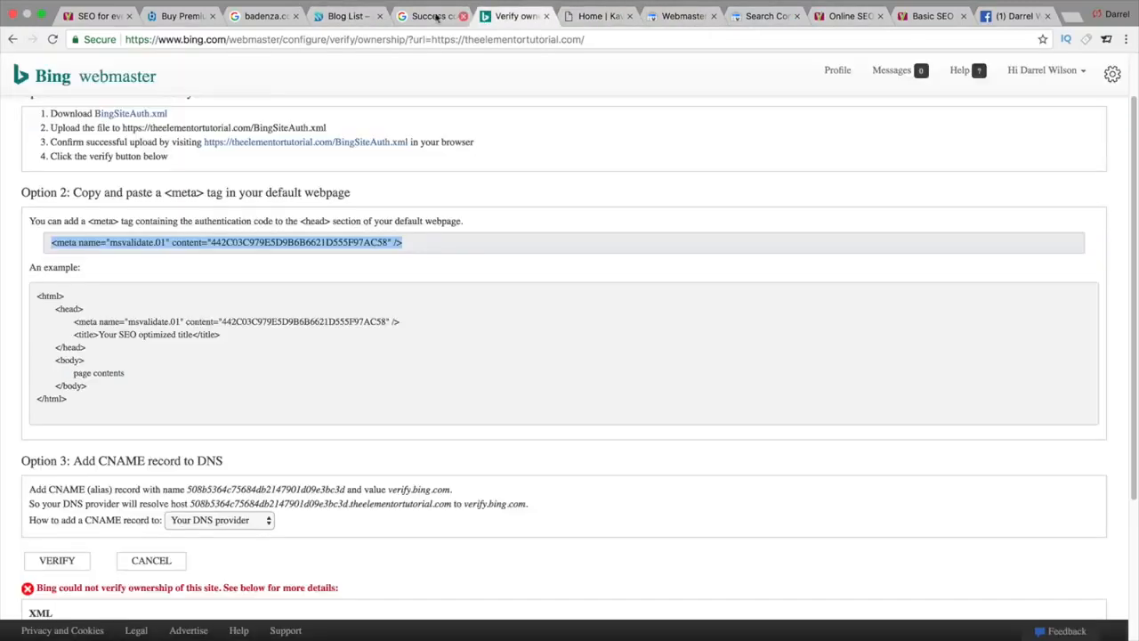
{"action": "left_click", "coordinate": [344, 16]}
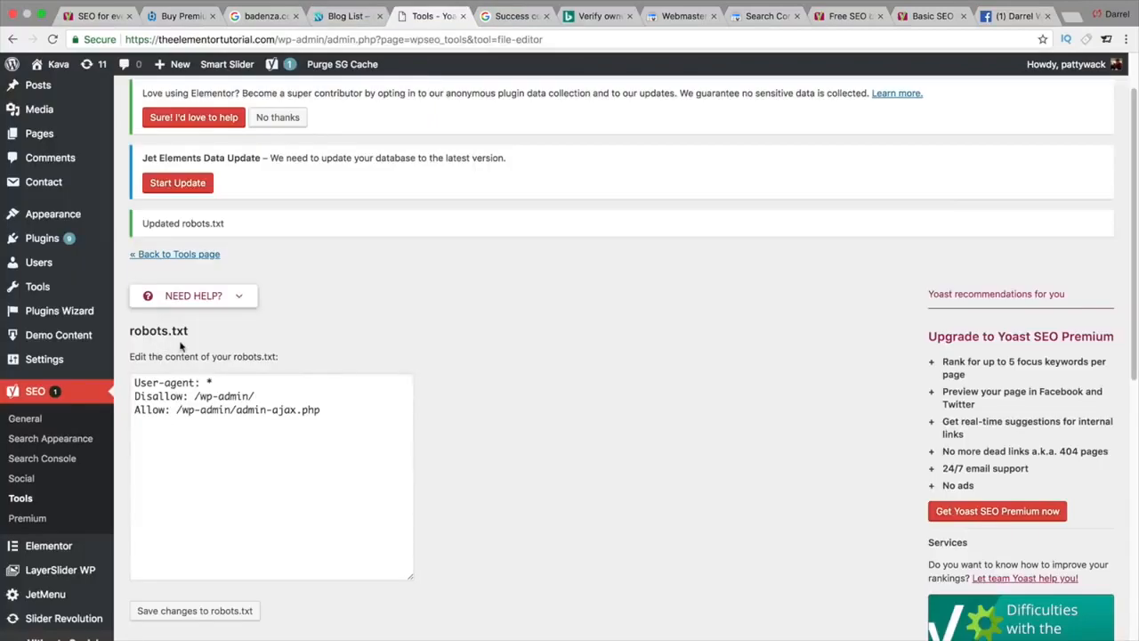
Step: Scroll through the Yoast SEO Premium extensions page, then go to Posts > All Posts
{"action": "left_click", "coordinate": [28, 518]}
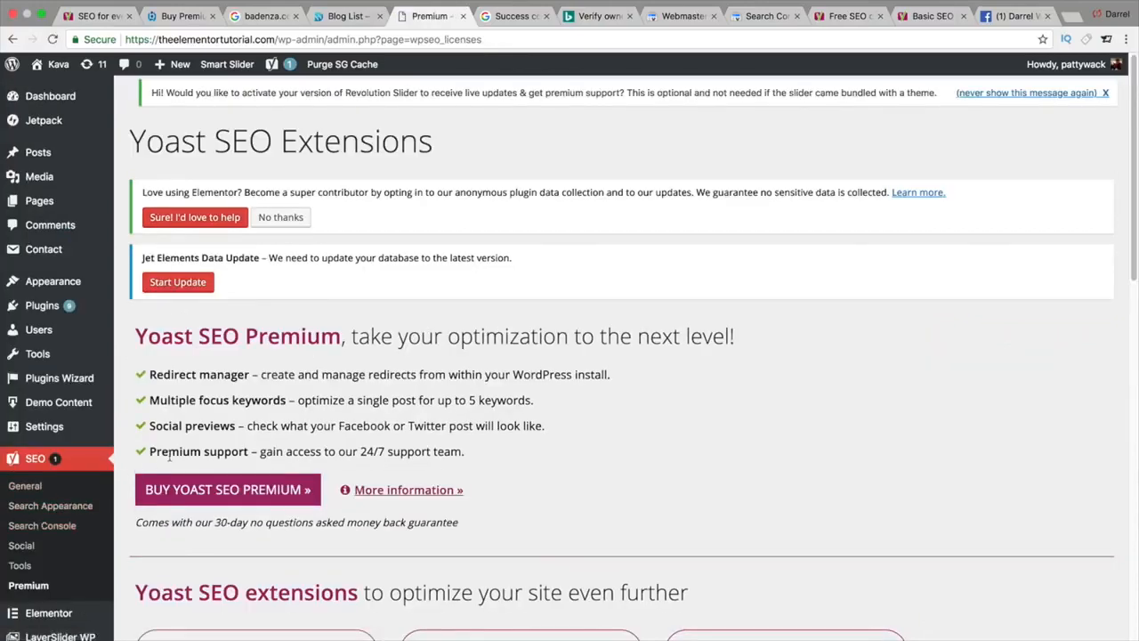
{"action": "scroll", "coordinate": [155, 462], "scroll_direction": "down", "scroll_amount": 1}
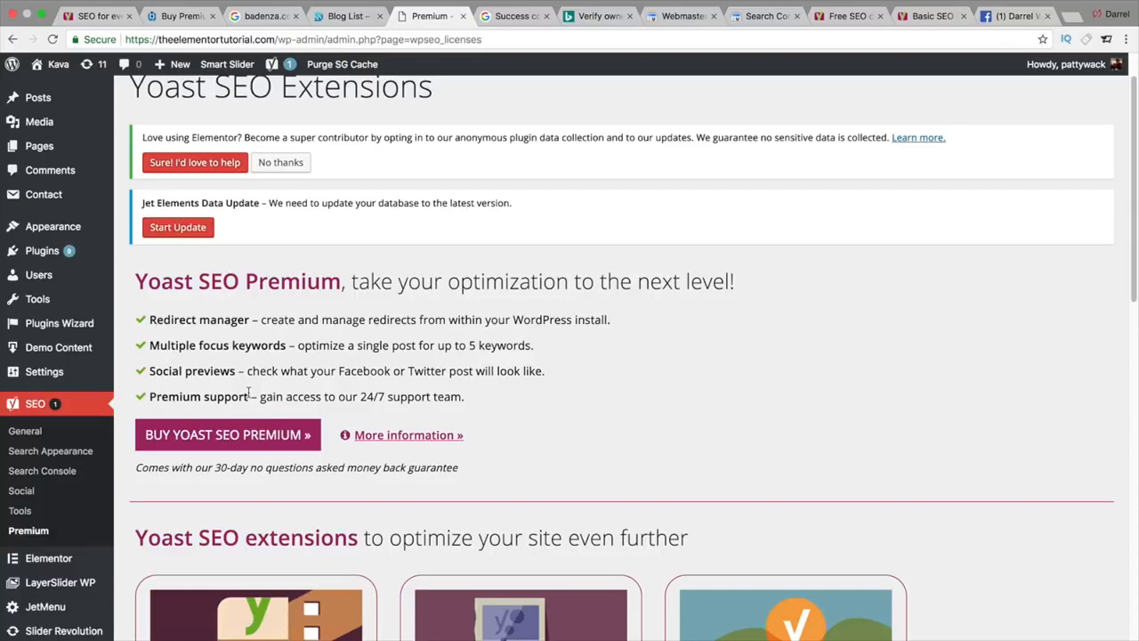
{"action": "scroll", "coordinate": [249, 392], "scroll_direction": "down", "scroll_amount": 1}
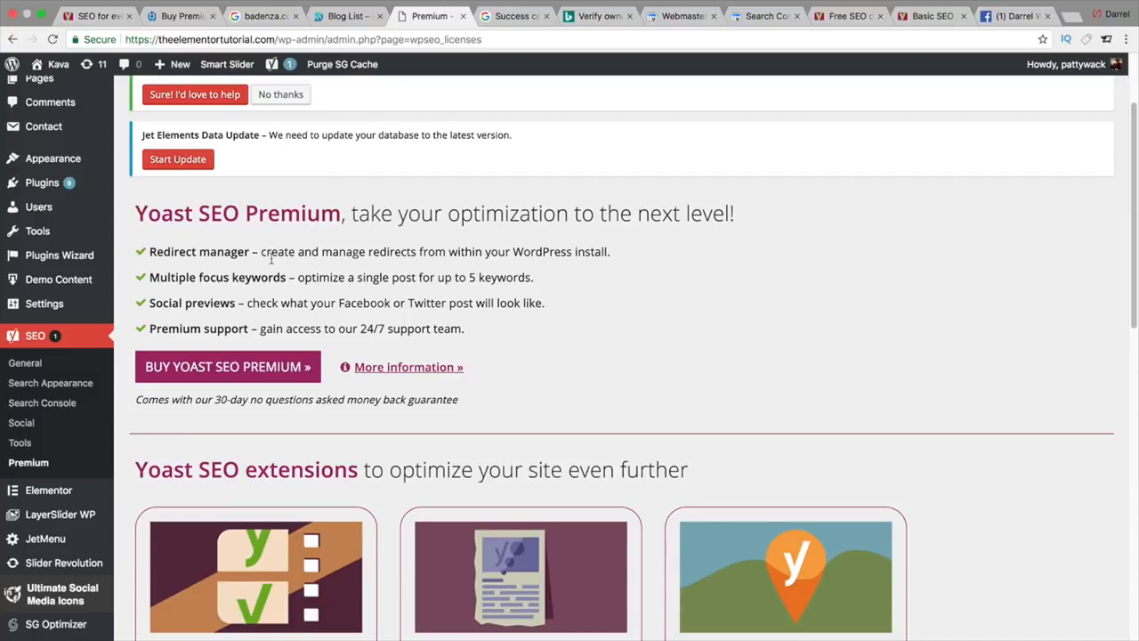
{"action": "scroll", "coordinate": [270, 259], "scroll_direction": "down", "scroll_amount": 8}
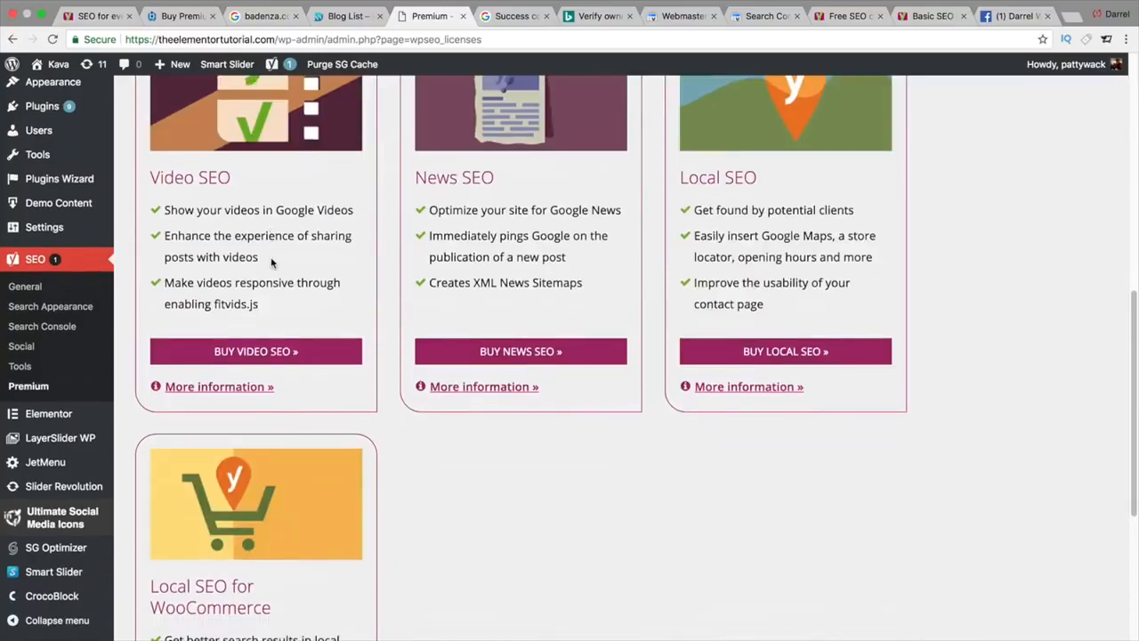
{"action": "scroll", "coordinate": [270, 259], "scroll_direction": "down", "scroll_amount": 4}
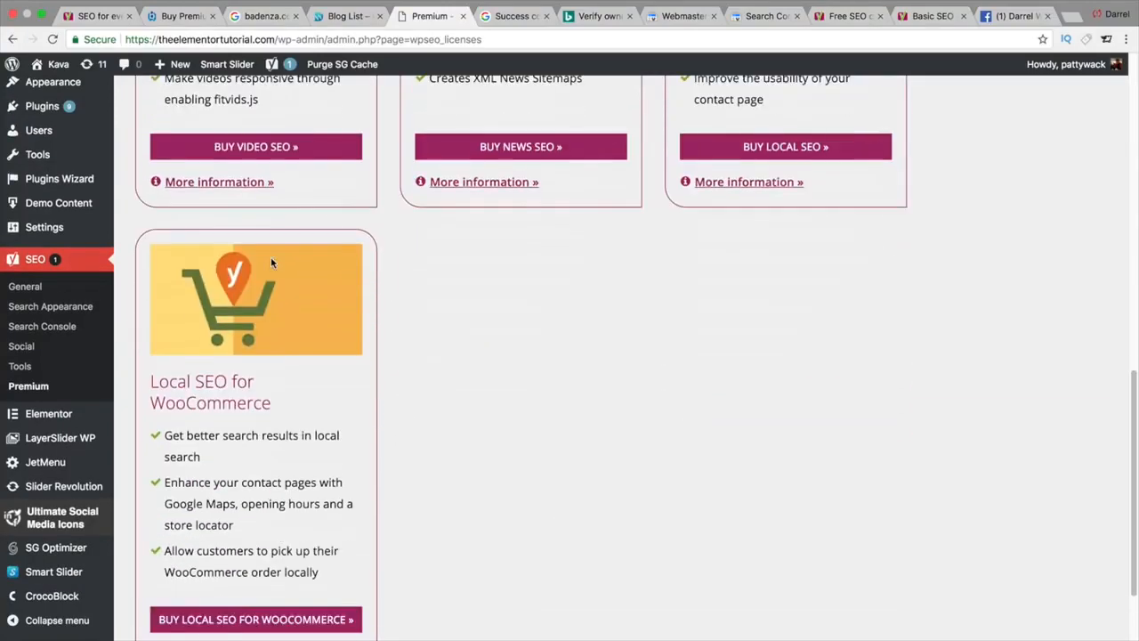
{"action": "scroll", "coordinate": [272, 262], "scroll_direction": "up", "scroll_amount": 12}
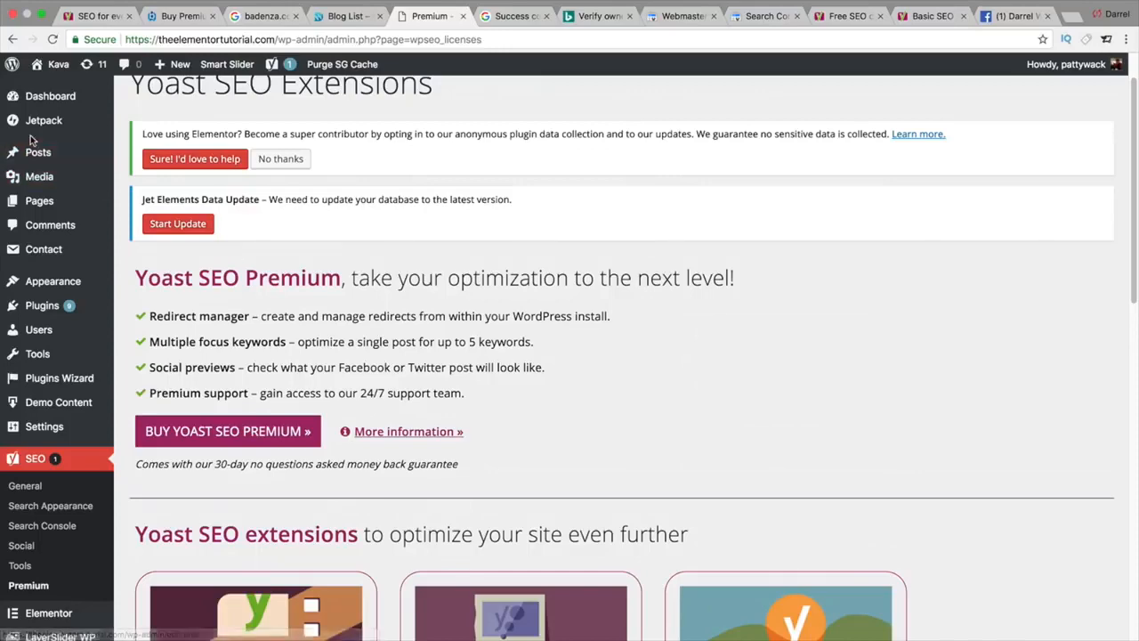
{"action": "mouse_move", "coordinate": [53, 153]}
{"action": "left_click", "coordinate": [154, 157]}
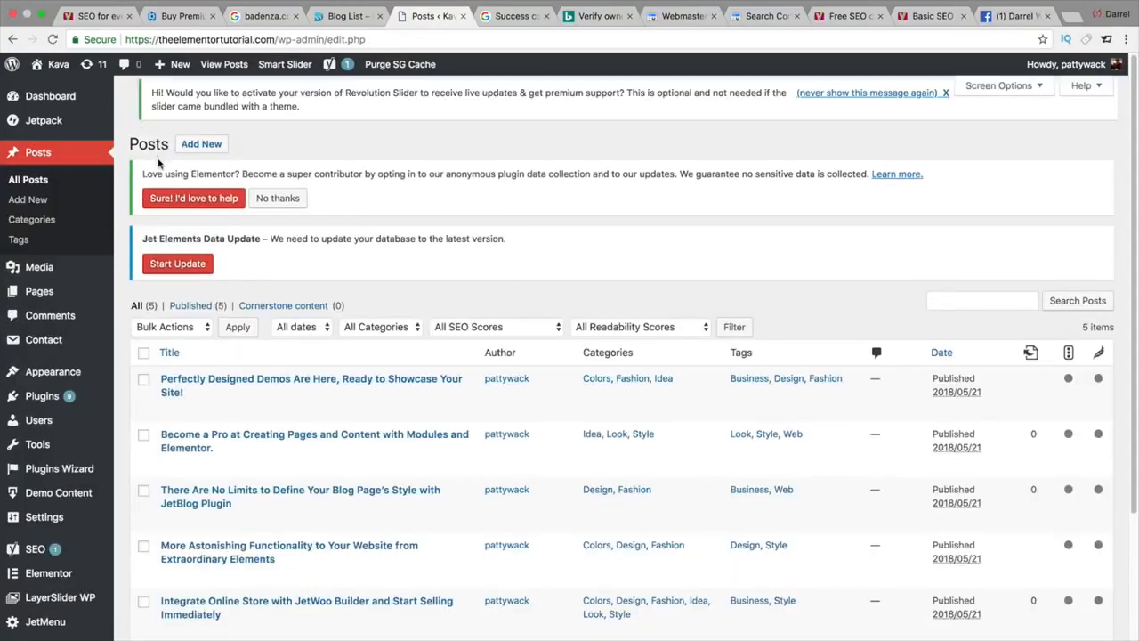
Step: View 'Perfectly Designed Demos Are Here, Ready to Showcase Your Site!' live, then open it in the editor
{"action": "scroll", "coordinate": [444, 433], "scroll_direction": "down", "scroll_amount": 5}
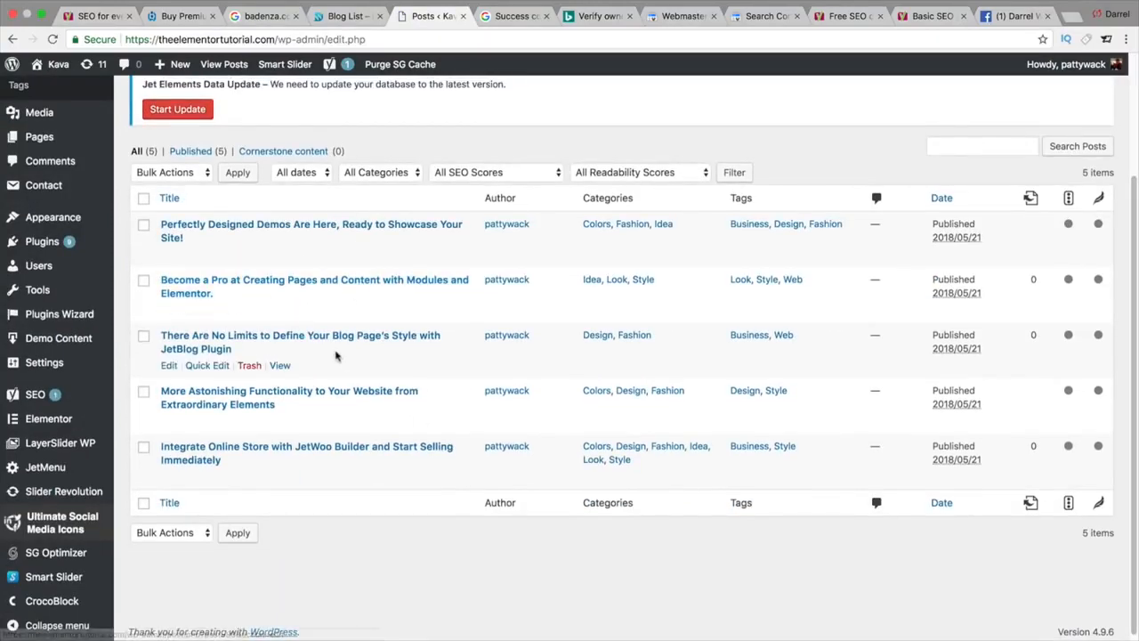
{"action": "scroll", "coordinate": [335, 356], "scroll_direction": "up", "scroll_amount": 1}
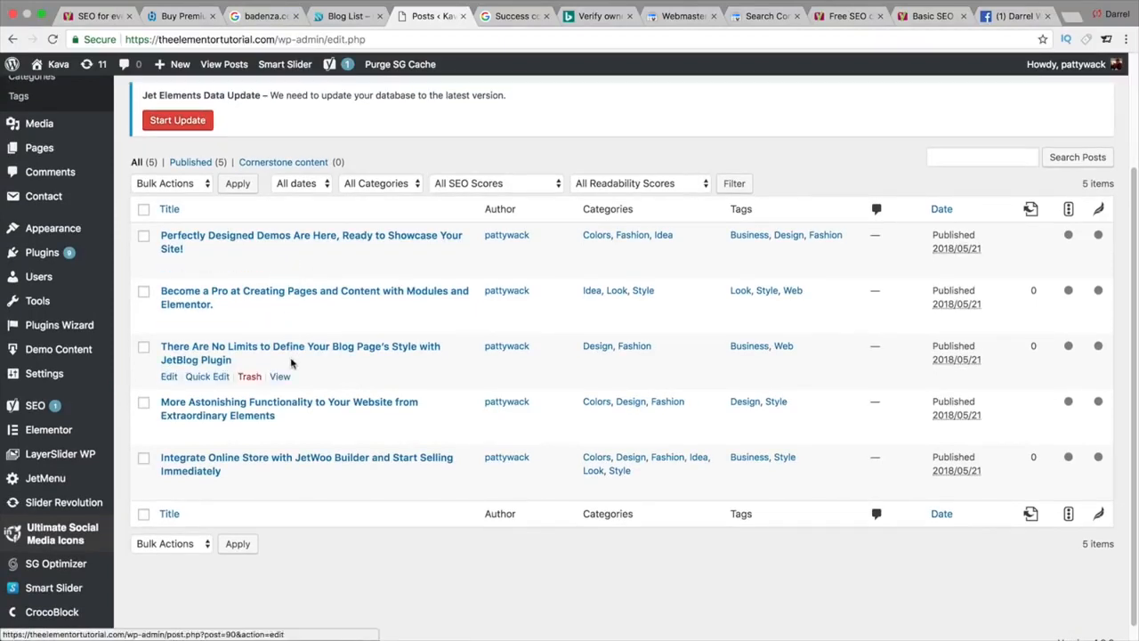
{"action": "left_click", "coordinate": [279, 264]}
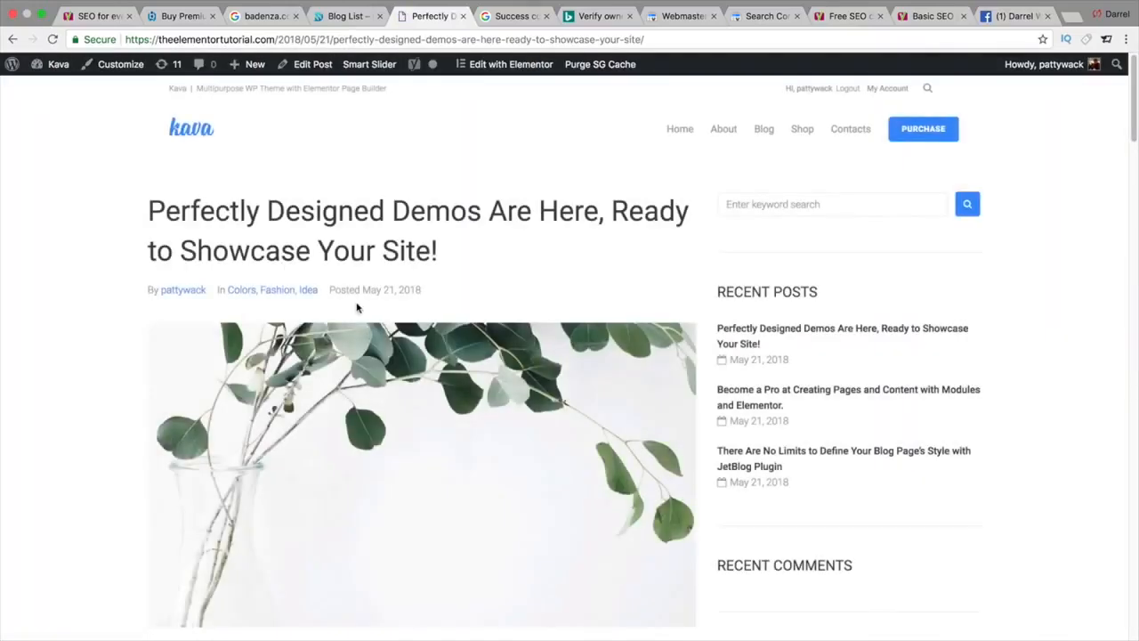
{"action": "scroll", "coordinate": [357, 304], "scroll_direction": "down", "scroll_amount": 3}
{"action": "scroll", "coordinate": [357, 304], "scroll_direction": "down", "scroll_amount": 15}
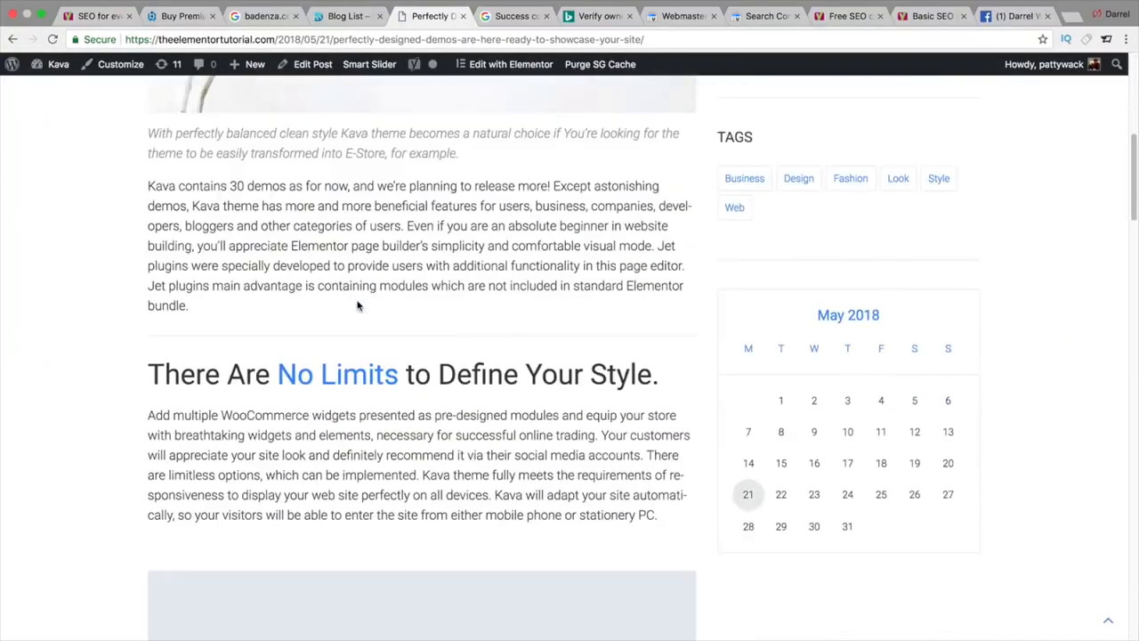
{"action": "scroll", "coordinate": [356, 304], "scroll_direction": "down", "scroll_amount": 9}
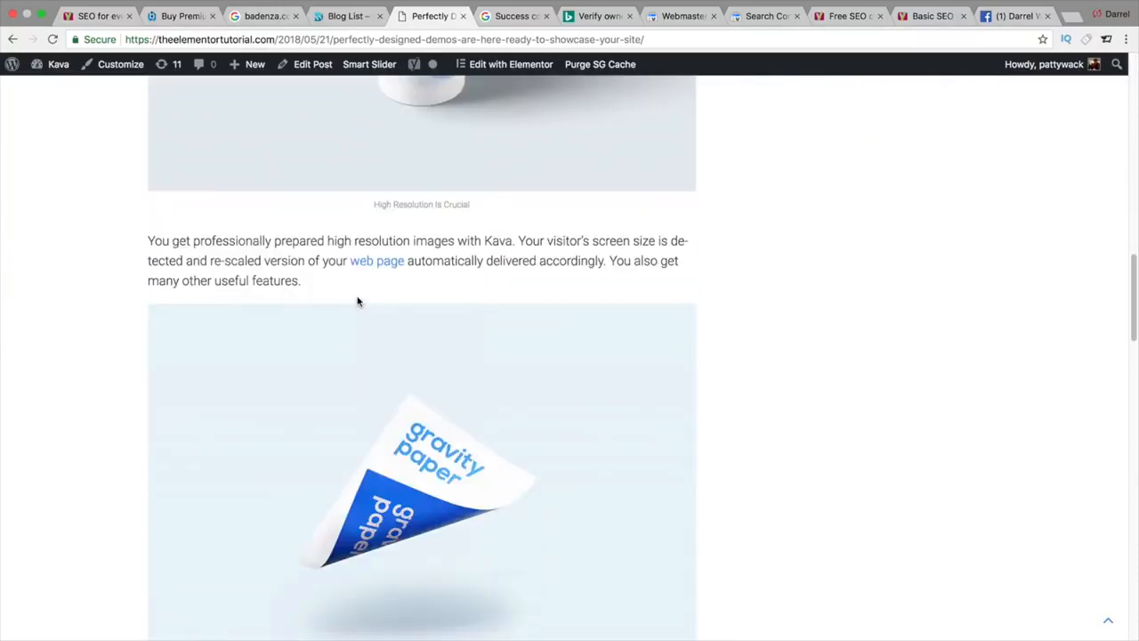
{"action": "left_click", "coordinate": [304, 65]}
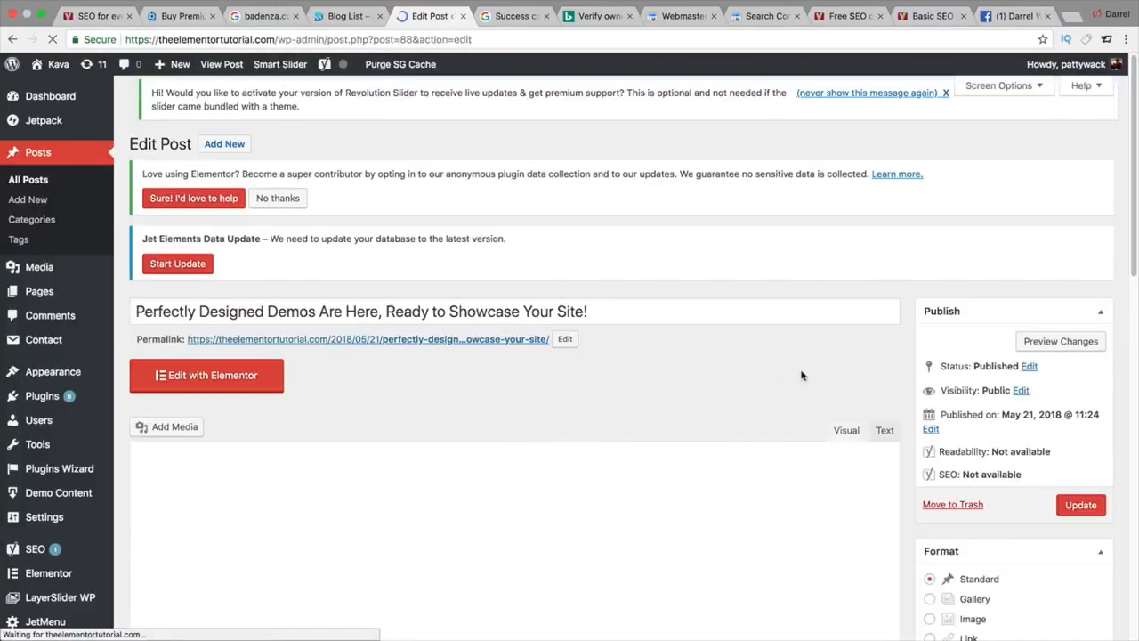
Step: Scroll to the post's Yoast SEO box: no focus keyword, 2 problems, 4 improvements, 3 good results
{"action": "scroll", "coordinate": [801, 376], "scroll_direction": "down", "scroll_amount": 4}
{"action": "scroll", "coordinate": [898, 342], "scroll_direction": "down", "scroll_amount": 14}
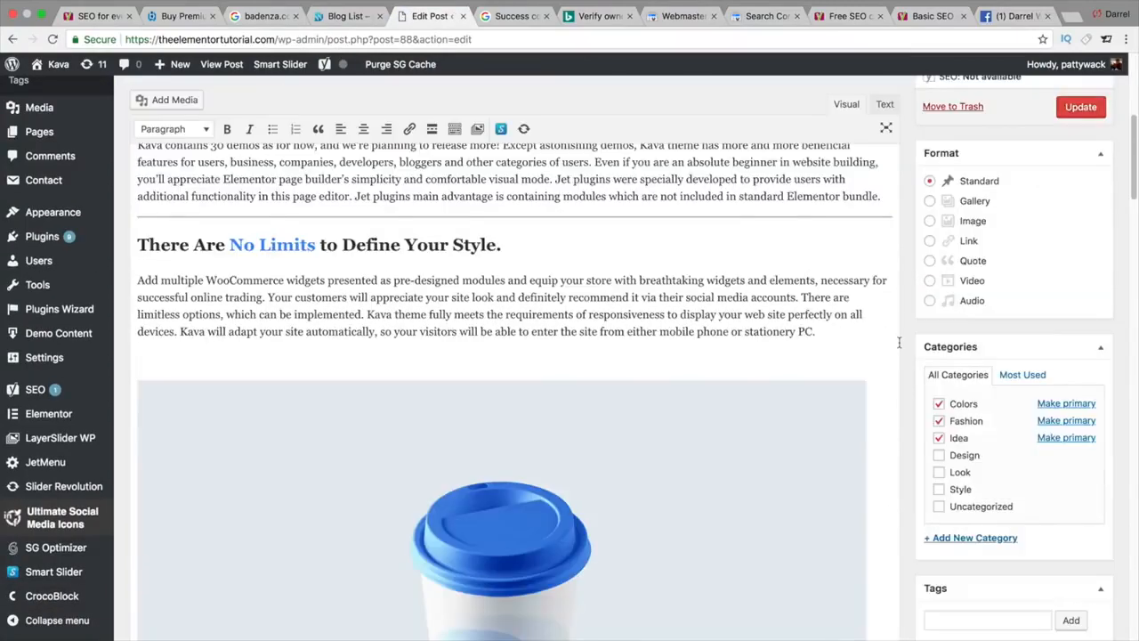
{"action": "scroll", "coordinate": [898, 343], "scroll_direction": "down", "scroll_amount": 3}
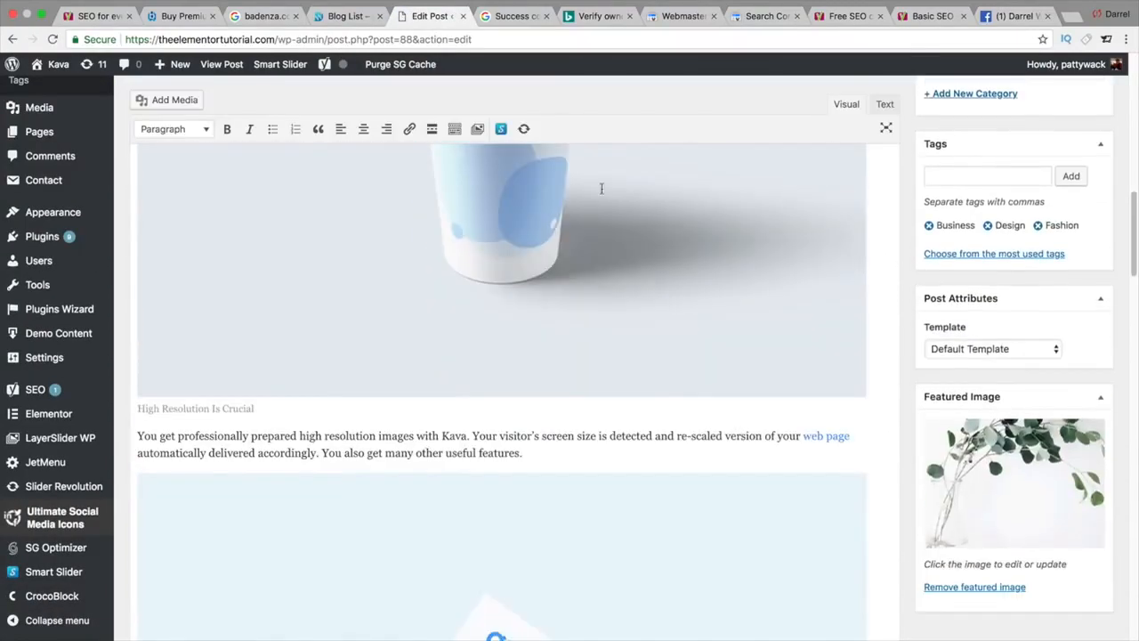
{"action": "mouse_move", "coordinate": [340, 70]}
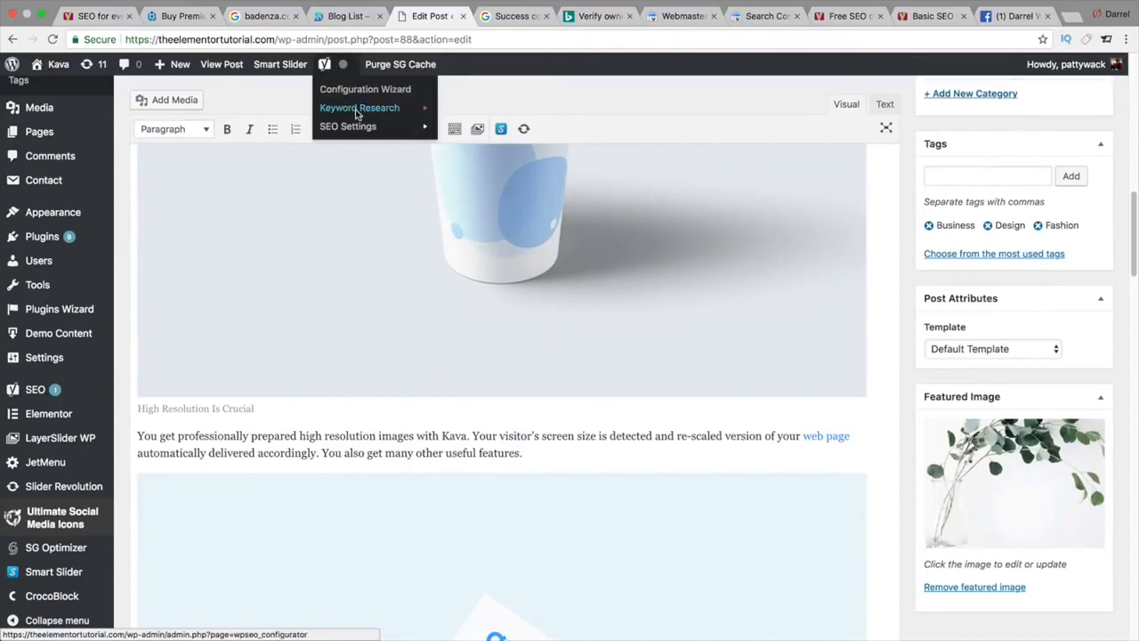
{"action": "mouse_move", "coordinate": [363, 135]}
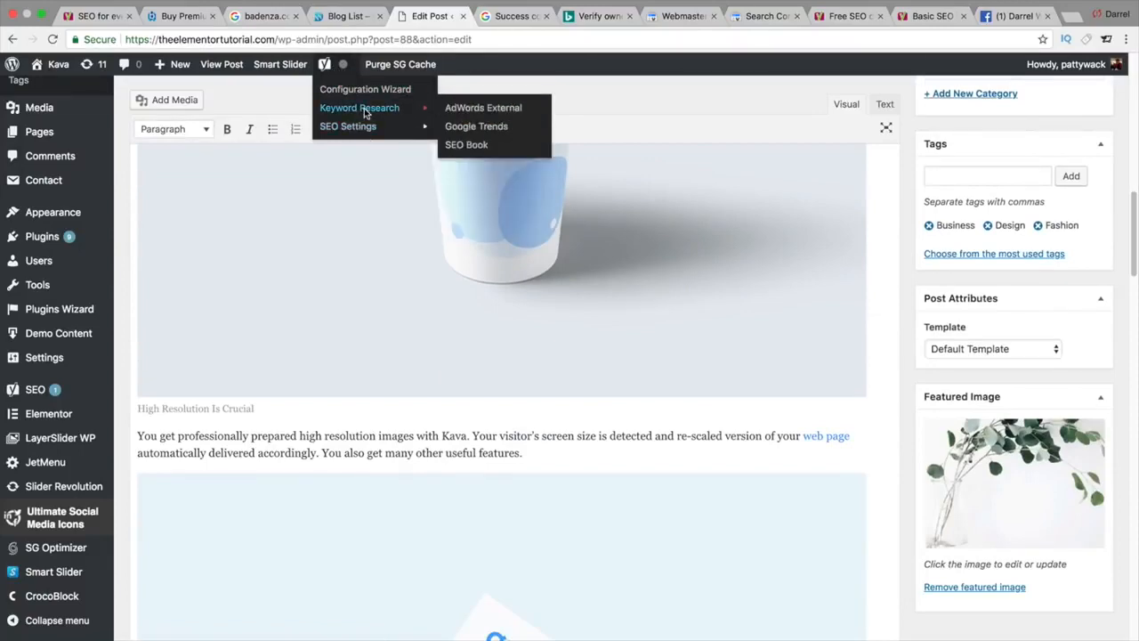
{"action": "scroll", "coordinate": [878, 378], "scroll_direction": "down", "scroll_amount": 5}
{"action": "left_click_drag", "start_coordinate": [1128, 267], "coordinate": [1124, 531]}
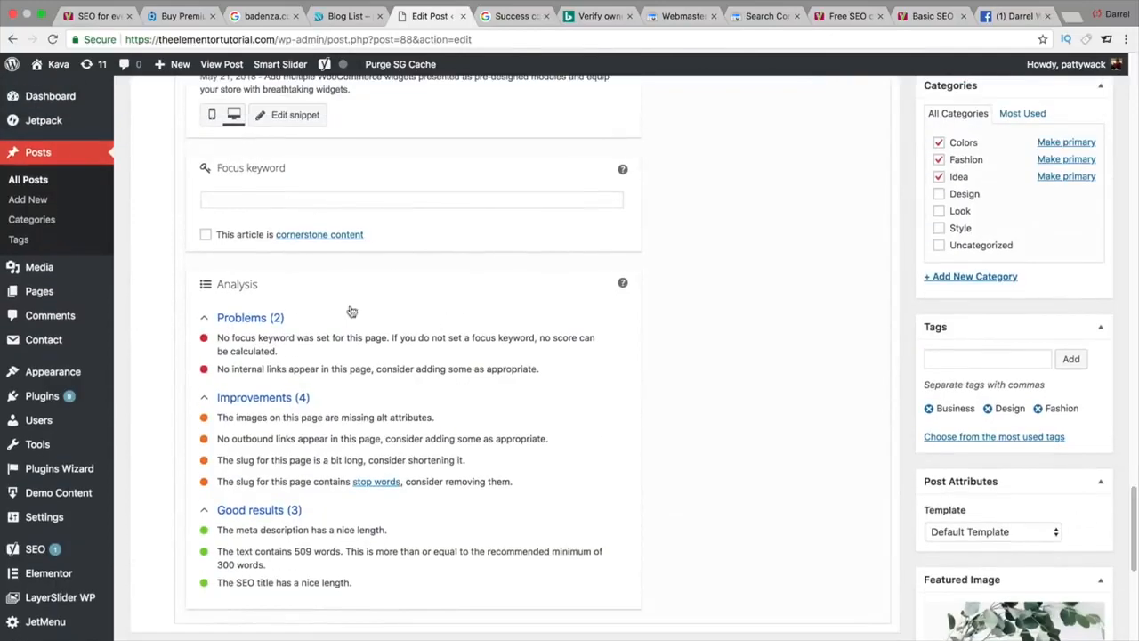
{"action": "scroll", "coordinate": [247, 337], "scroll_direction": "up", "scroll_amount": 5}
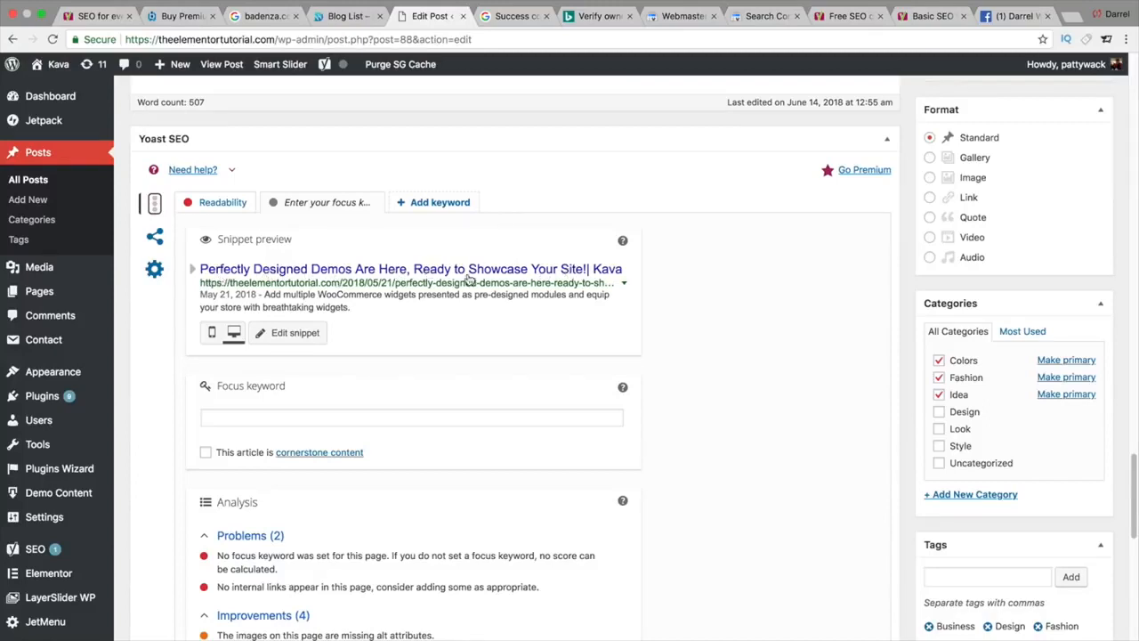
Step: In the Yoast snippet editor, replace the %%sitename%% title template with 'This is the best yoast tutorial ever, give like or bust'
{"action": "left_click", "coordinate": [608, 276]}
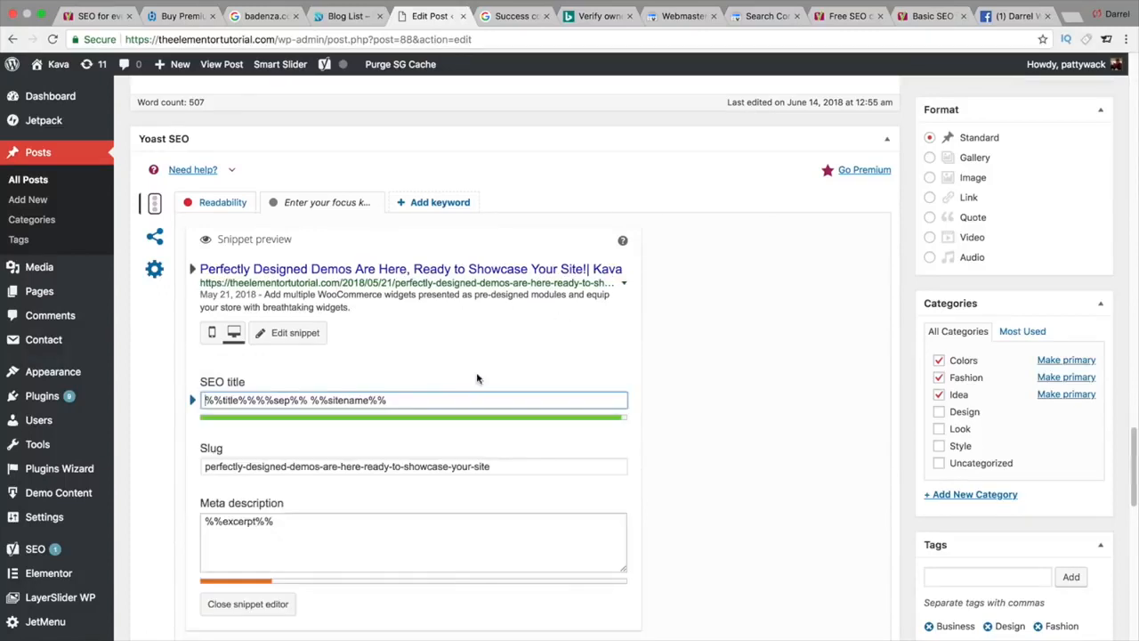
{"action": "left_click", "coordinate": [532, 469]}
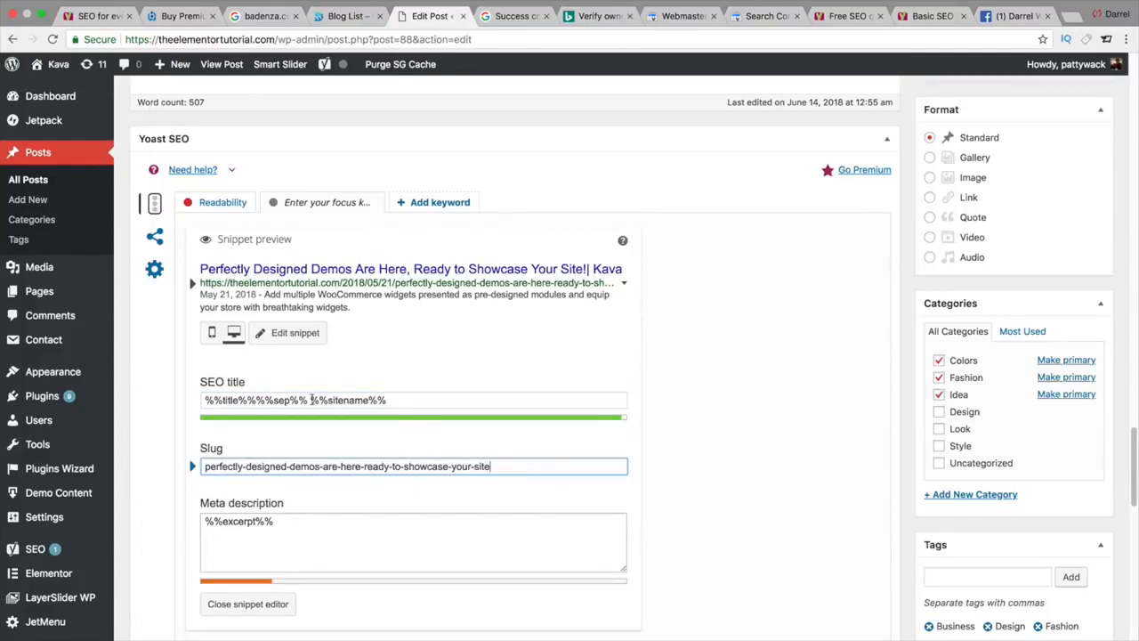
{"action": "left_click_drag", "start_coordinate": [312, 400], "coordinate": [436, 415]}
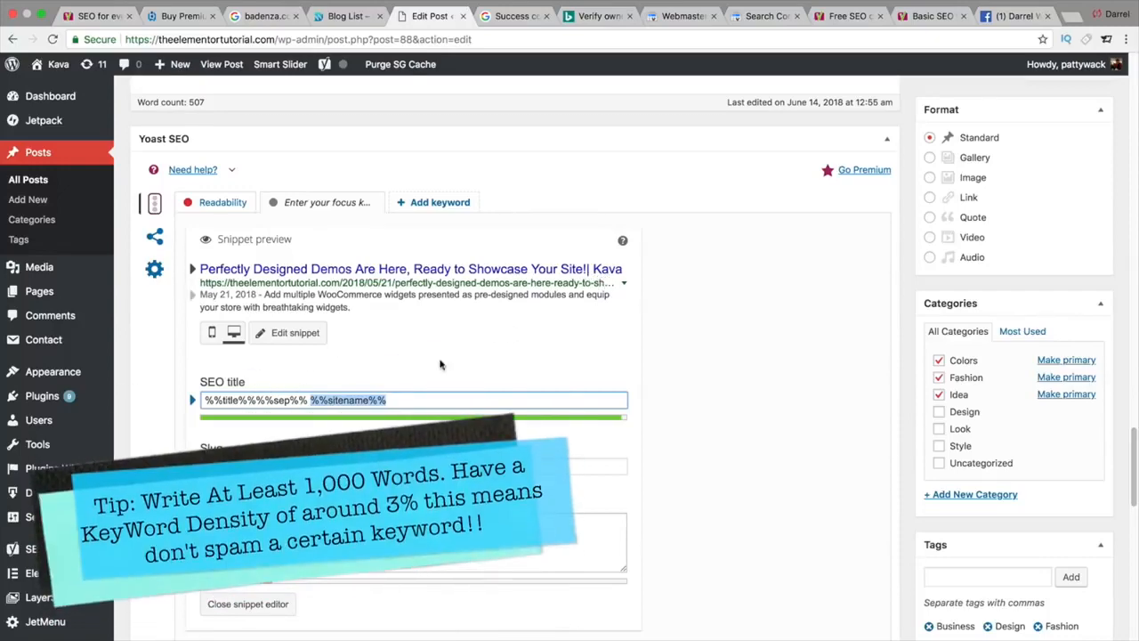
{"action": "triple_click", "coordinate": [342, 403]}
{"action": "left_click", "coordinate": [205, 401]}
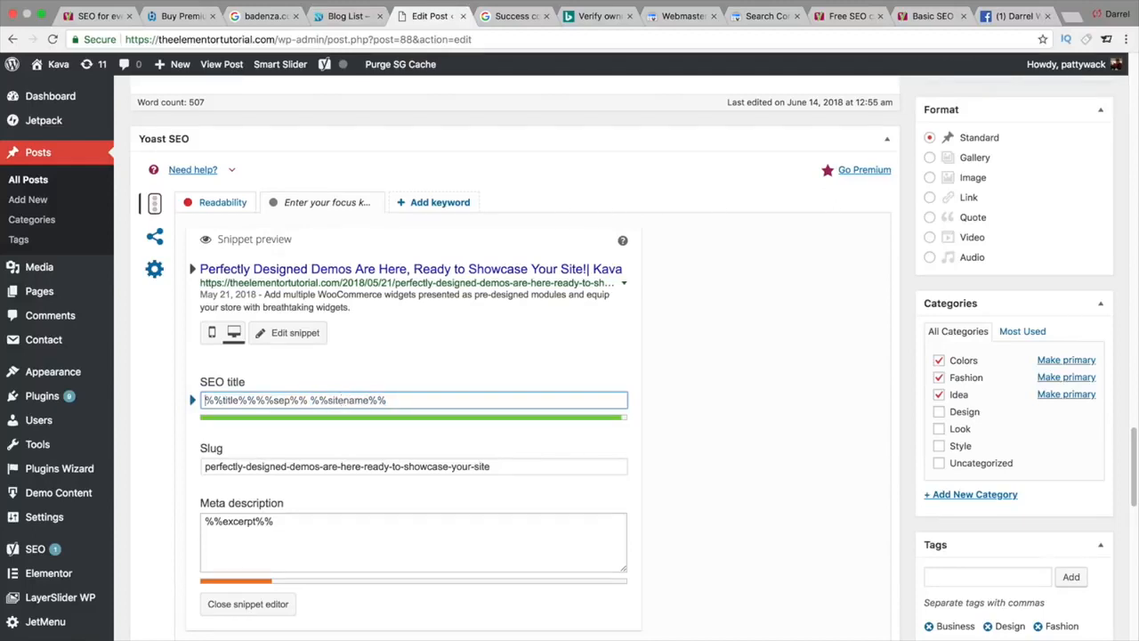
{"action": "key", "text": "ctrl+a"}
{"action": "key", "text": "BackSpace"}
{"action": "type", "text": "This is the "}
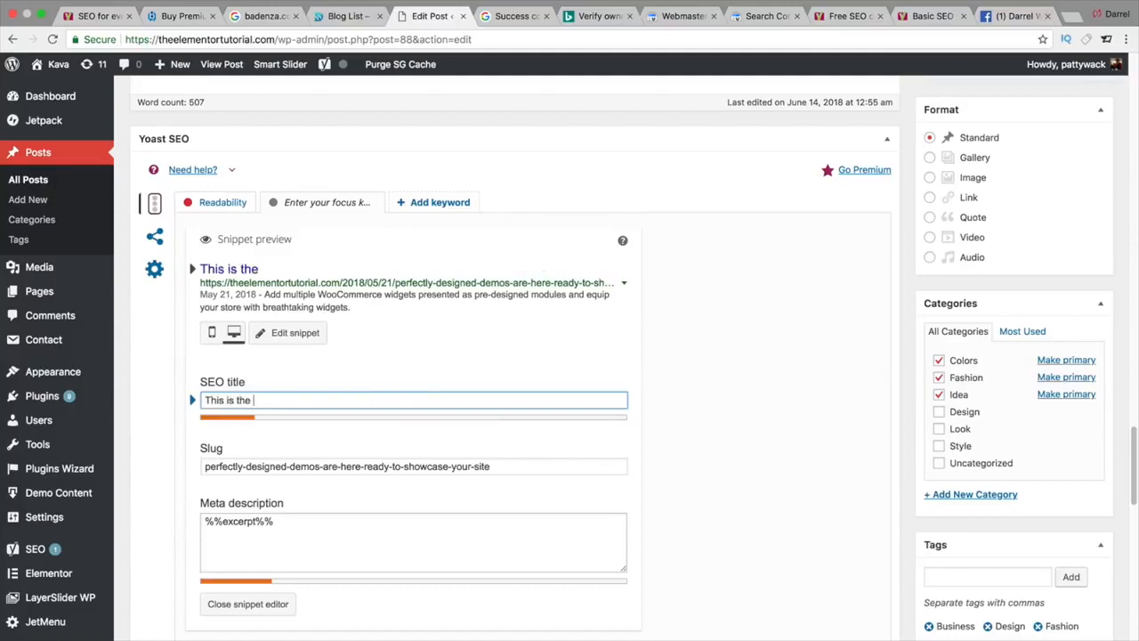
{"action": "type", "text": "best yoast tutorial ever"}
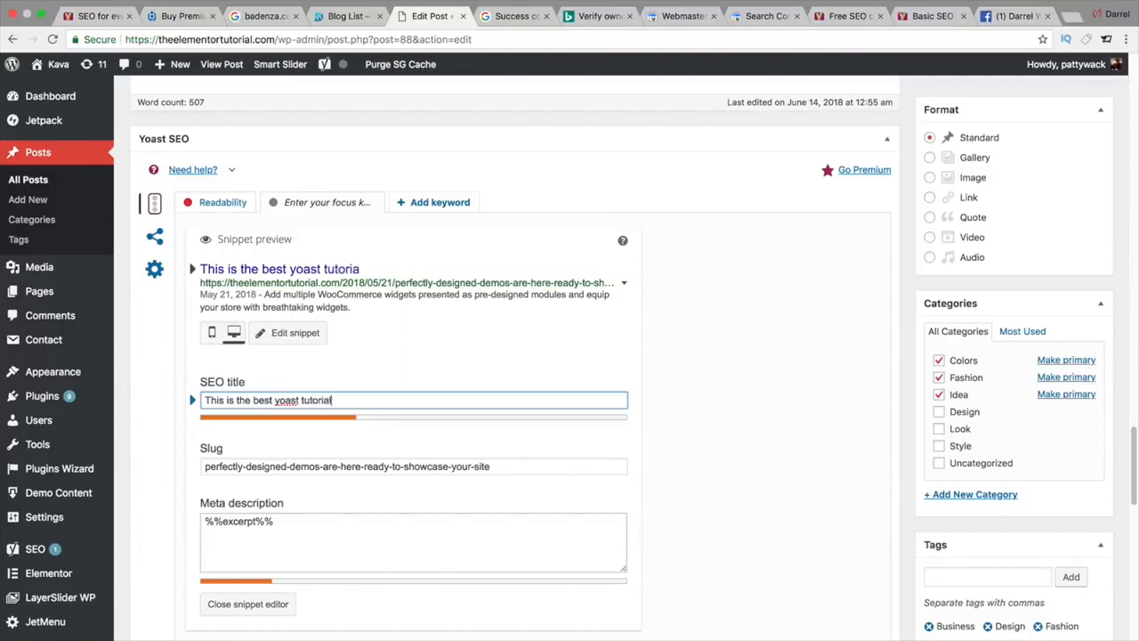
{"action": "type", "text": ", give l"}
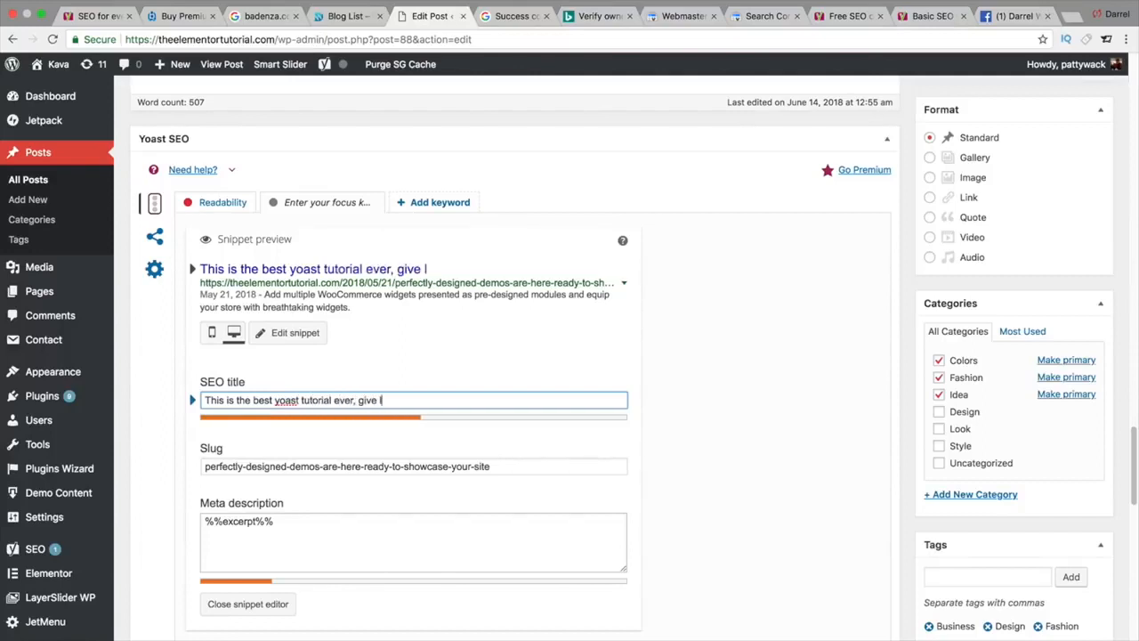
{"action": "type", "text": "ike or bust"}
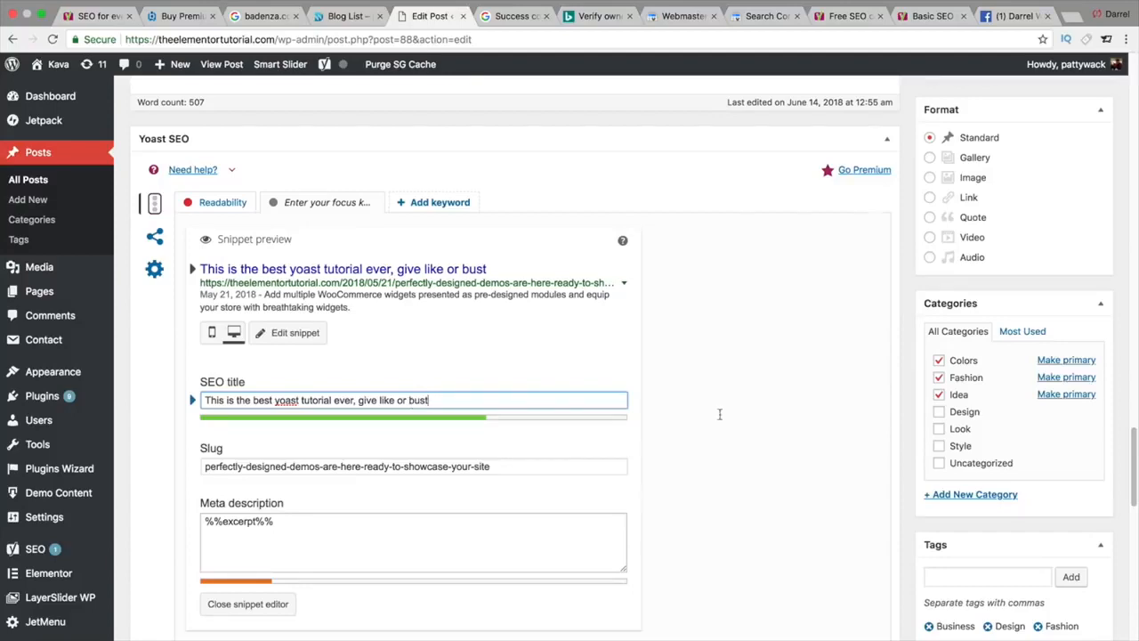
{"action": "mouse_move", "coordinate": [1133, 468]}
{"action": "left_mouse_down"}
{"action": "mouse_move", "coordinate": [1136, 100]}
{"action": "mouse_move", "coordinate": [1137, 488]}
{"action": "left_mouse_up"}
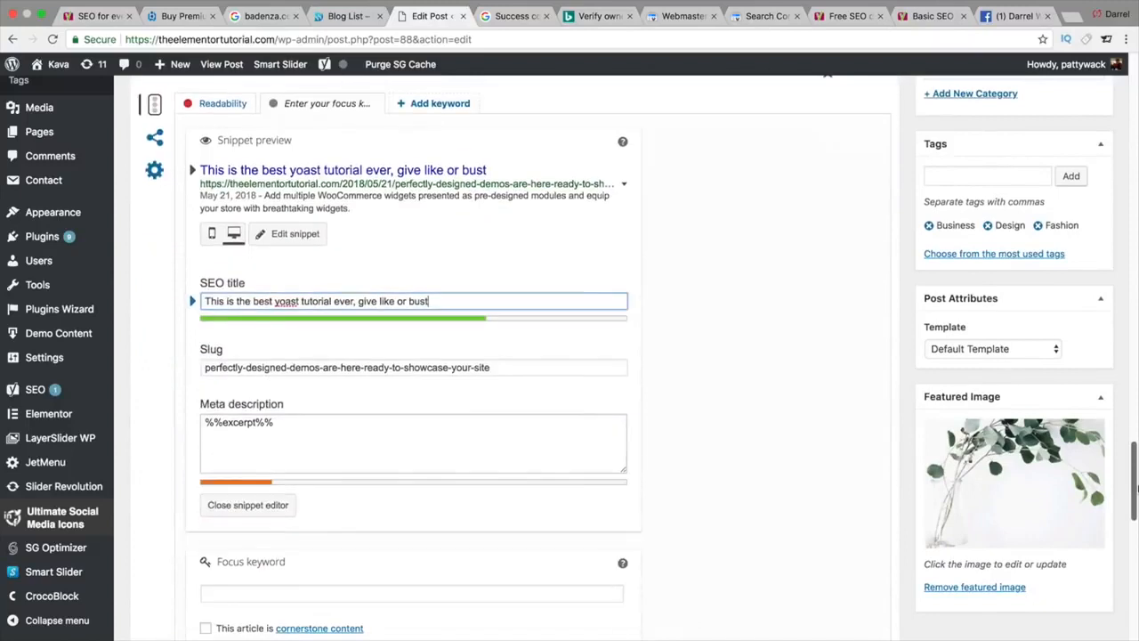
Step: Overwrite the SEO title with 'Top 10 Best Wordpress Themes For 2018 | Free Wordpress Themes'
{"action": "triple_click", "coordinate": [399, 302]}
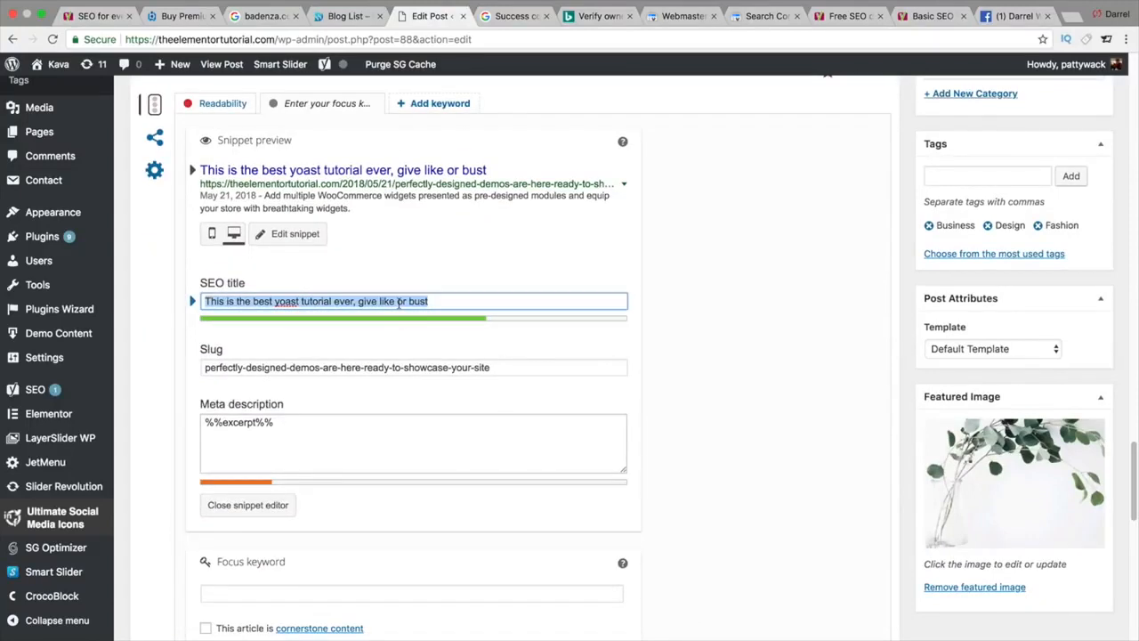
{"action": "type", "text": "Top 10 Bes"}
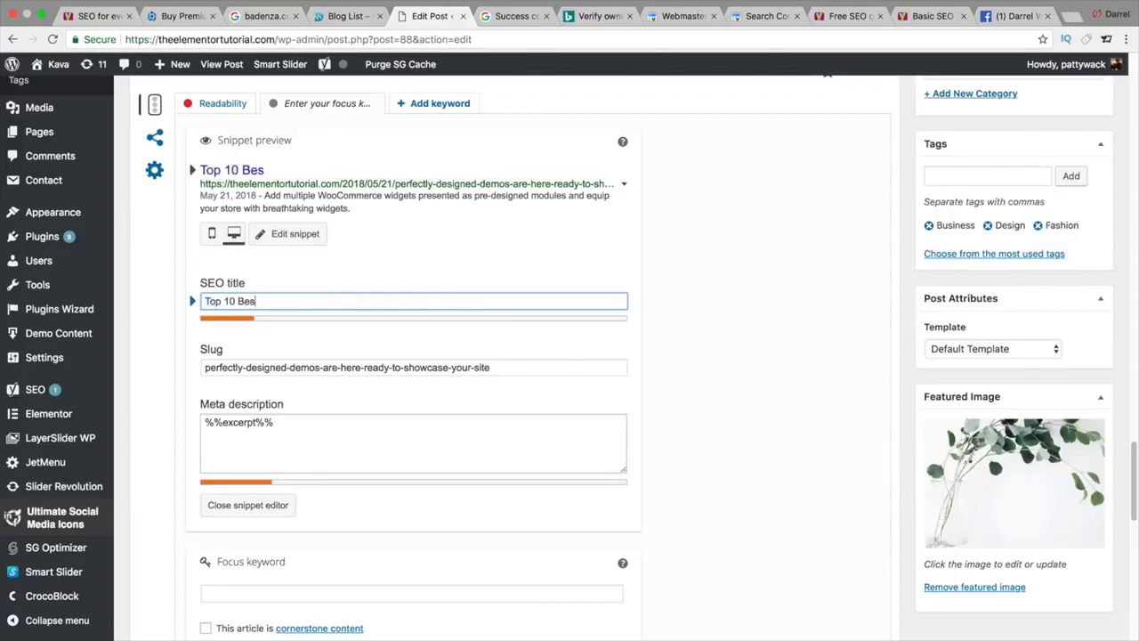
{"action": "type", "text": "t Wordpress theme"}
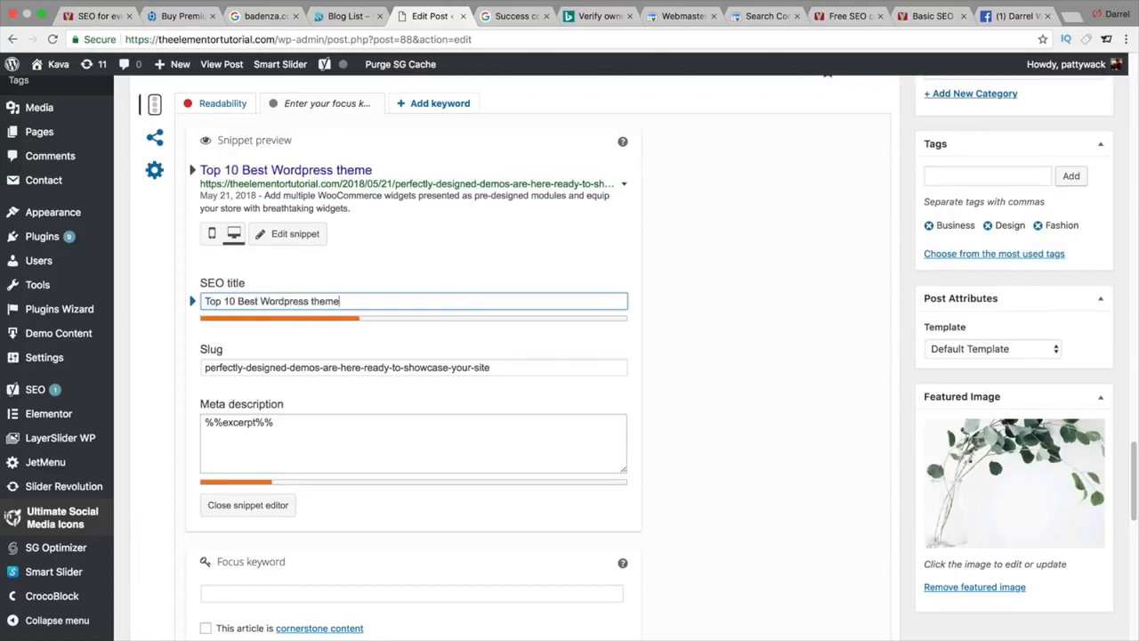
{"action": "key", "text": "BackSpace"}
{"action": "key", "text": "BackSpace"}
{"action": "key", "text": "BackSpace"}
{"action": "key", "text": "BackSpace"}
{"action": "key", "text": "BackSpace"}
{"action": "type", "text": "For"}
{"action": "key", "text": "BackSpace"}
{"action": "key", "text": "BackSpace"}
{"action": "key", "text": "BackSpace"}
{"action": "type", "text": "Themes For 2018"}
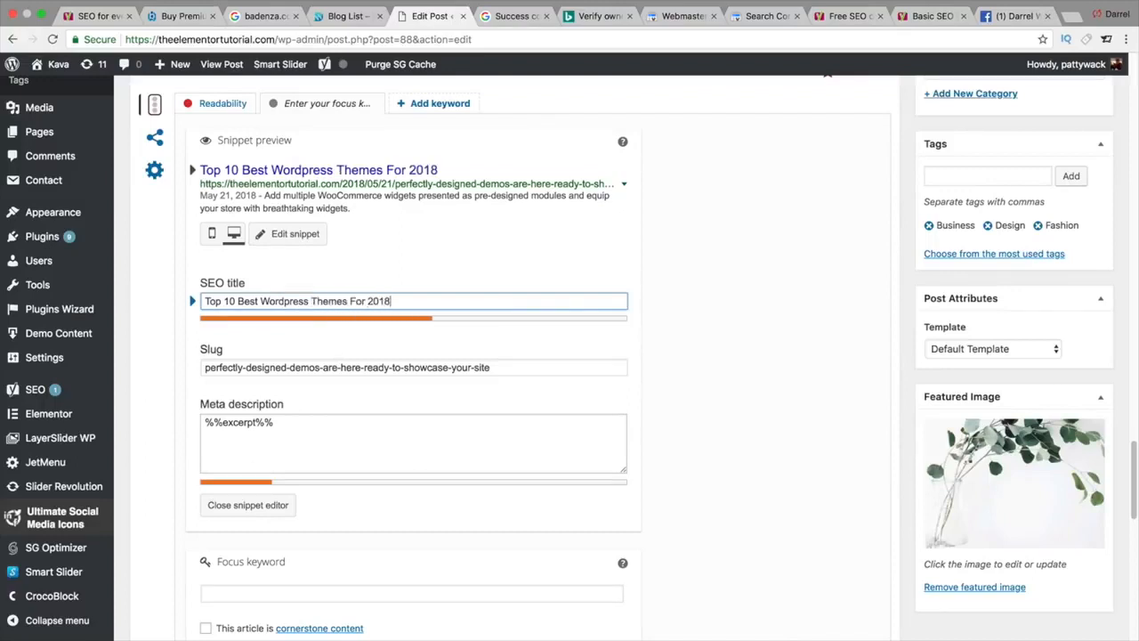
{"action": "type", "text": " | Free themes"}
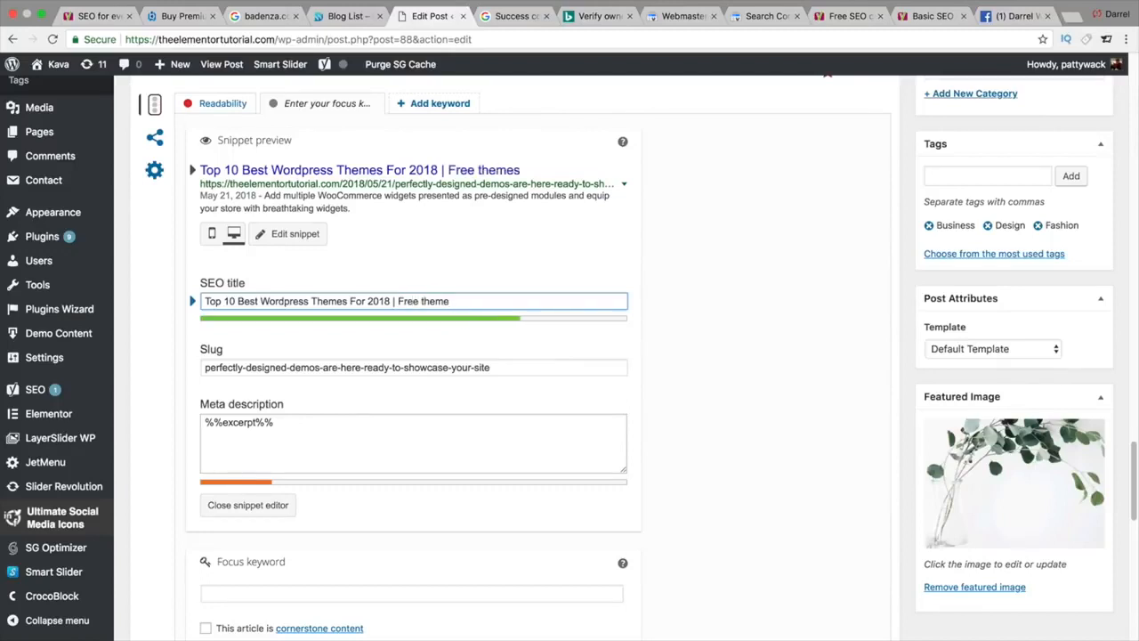
{"action": "key", "text": "BackSpace"}
{"action": "key", "text": "BackSpace"}
{"action": "key", "text": "BackSpace"}
{"action": "key", "text": "BackSpace"}
{"action": "key", "text": "BackSpace"}
{"action": "key", "text": "BackSpace"}
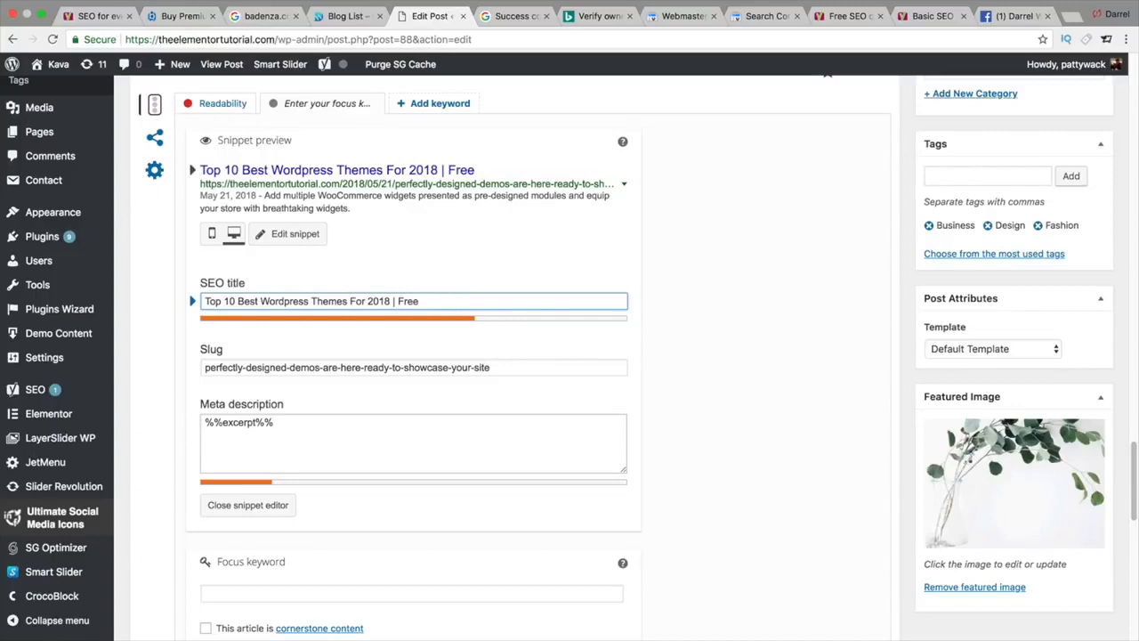
{"action": "key", "text": "BackSpace"}
{"action": "key", "text": "BackSpace"}
{"action": "key", "text": "BackSpace"}
{"action": "key", "text": "BackSpace"}
{"action": "type", "text": "Free W"}
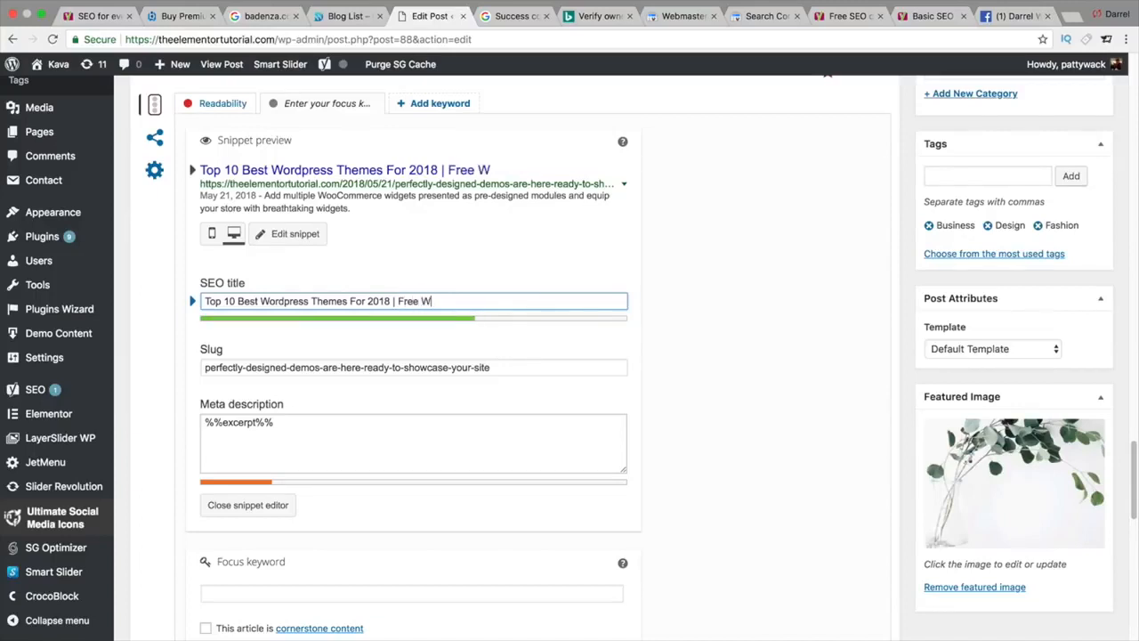
{"action": "type", "text": "ordpress Thh"}
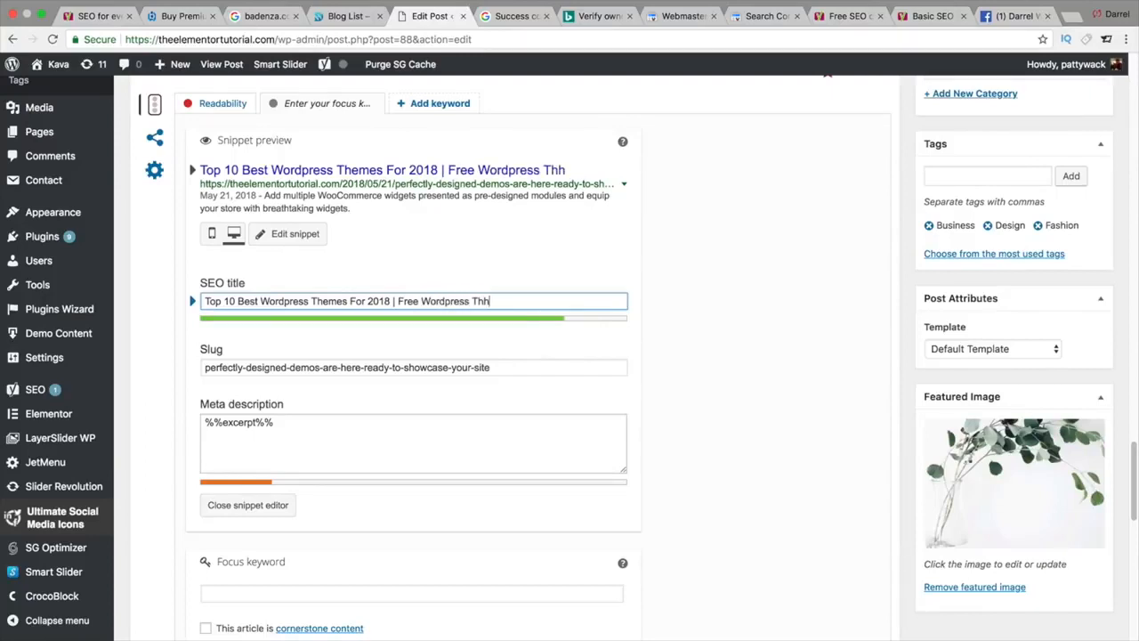
{"action": "key", "text": "BackSpace"}
{"action": "type", "text": "emes"}
{"action": "left_click", "coordinate": [337, 439]}
Step: Replace %%excerpt%% with the meta description 'Looking for the best free wordpress themes? Check our top 10 list…'
{"action": "triple_click", "coordinate": [336, 440]}
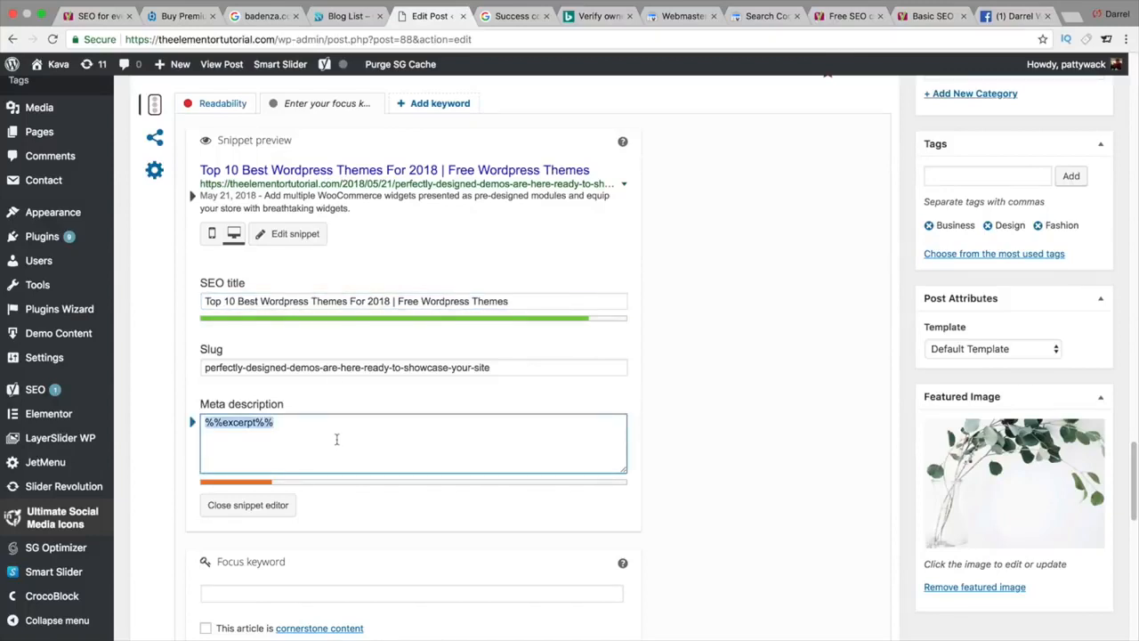
{"action": "key", "text": "BackSpace"}
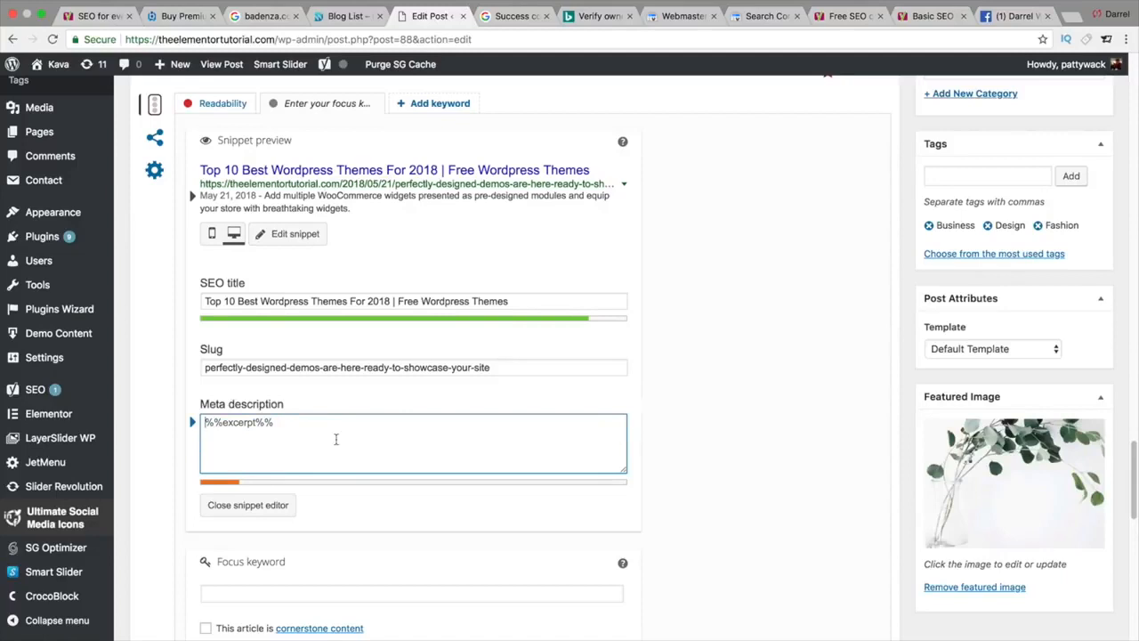
{"action": "type", "text": "T"}
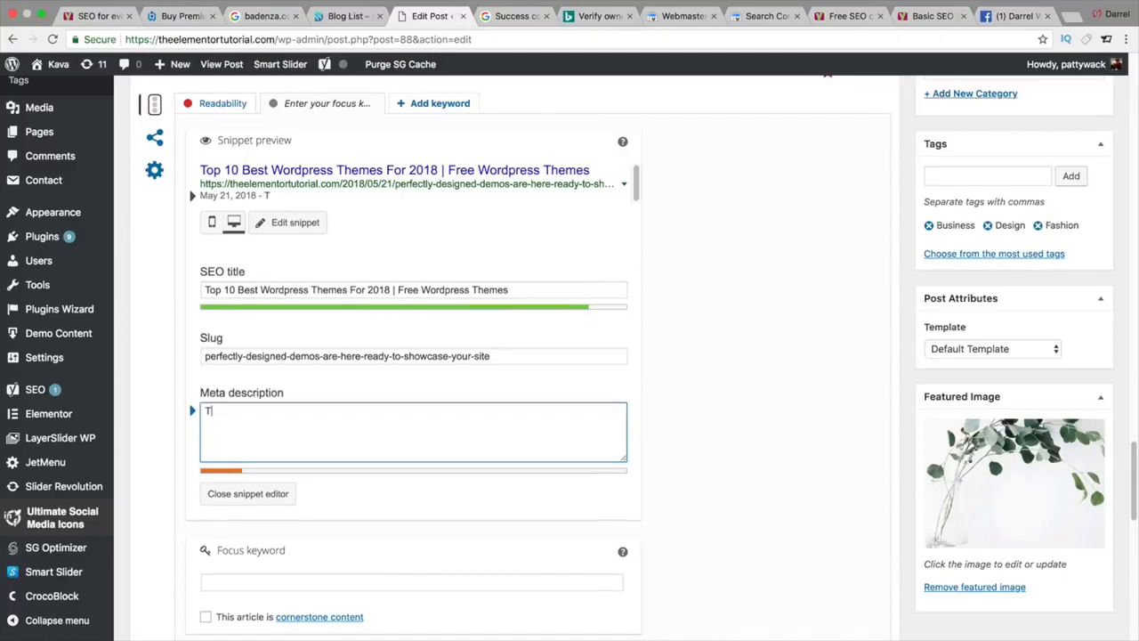
{"action": "key", "text": "BackSpace"}
{"action": "type", "text": "Looking "}
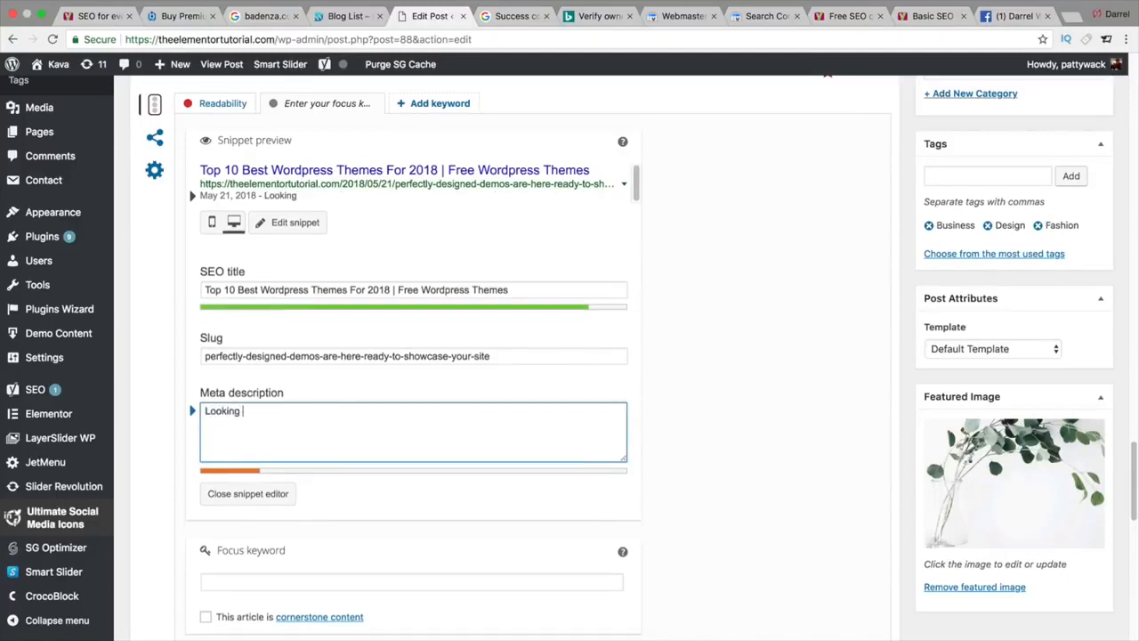
{"action": "type", "text": "for the best free wordp"}
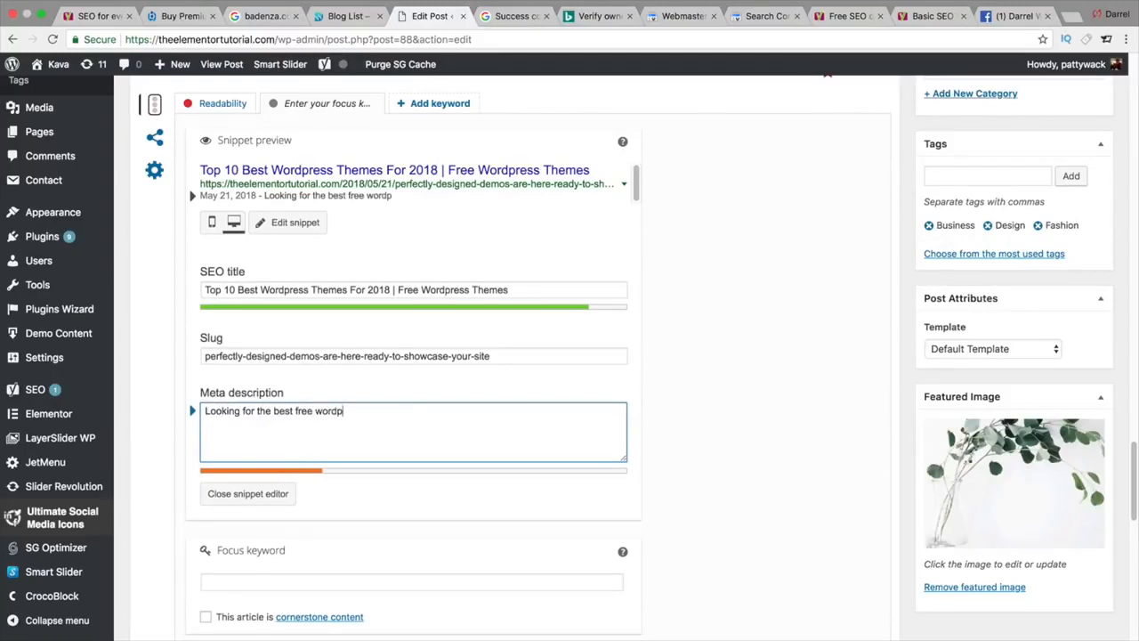
{"action": "type", "text": "ress themes? The"}
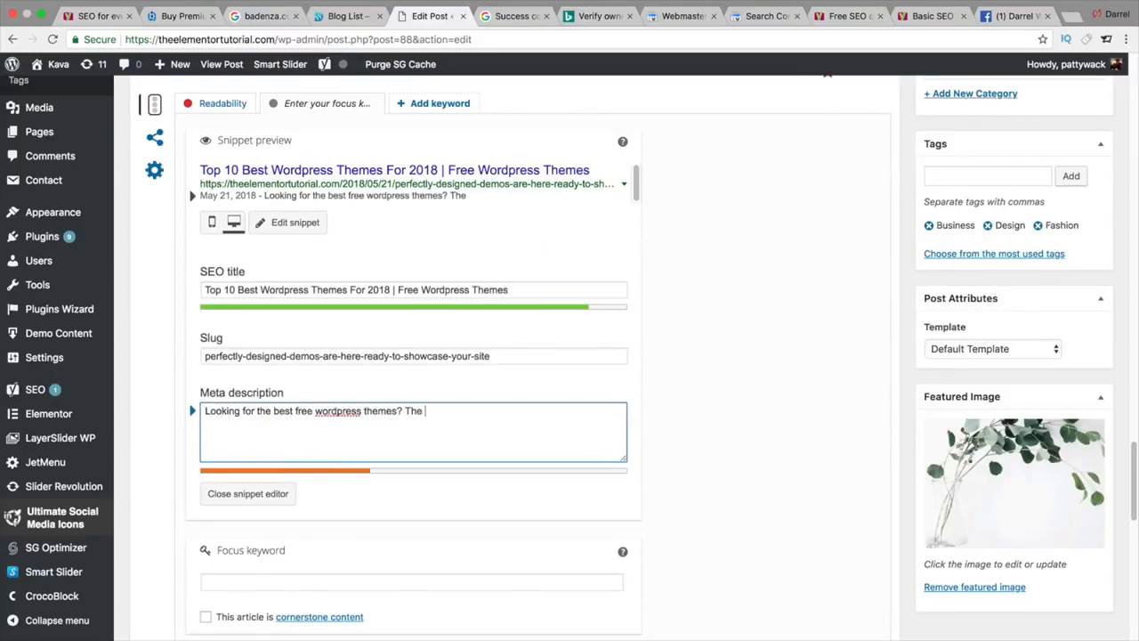
{"action": "key", "text": "BackSpace"}
{"action": "key", "text": "BackSpace"}
{"action": "key", "text": "BackSpace"}
{"action": "key", "text": "BackSpace"}
{"action": "type", "text": "Check our top 10 li"}
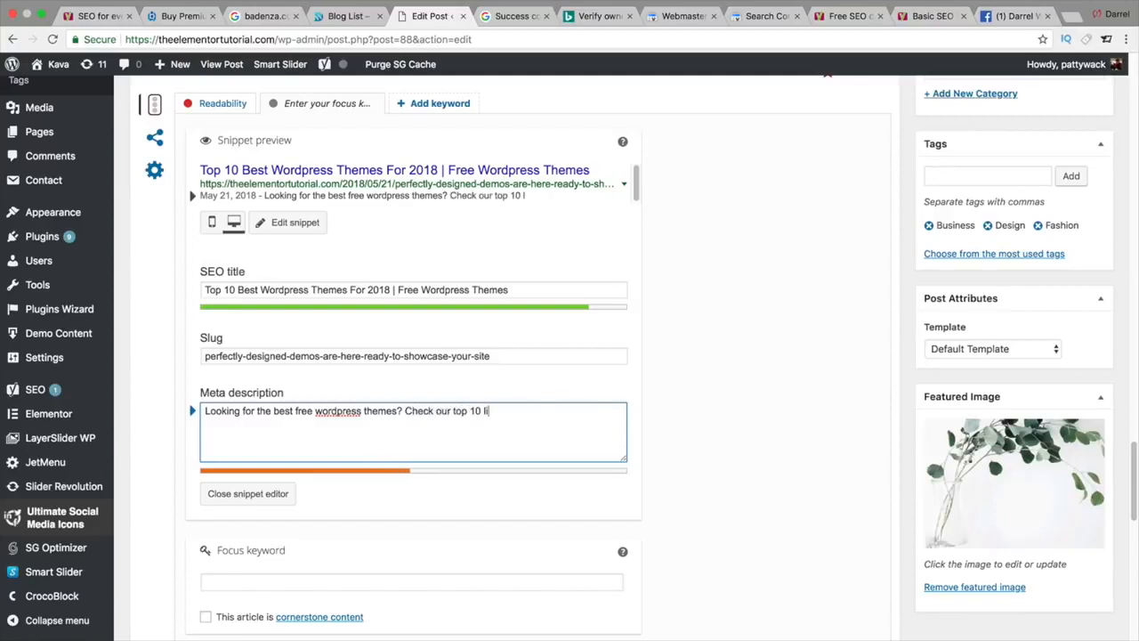
{"action": "type", "text": "st of wordpress theme"}
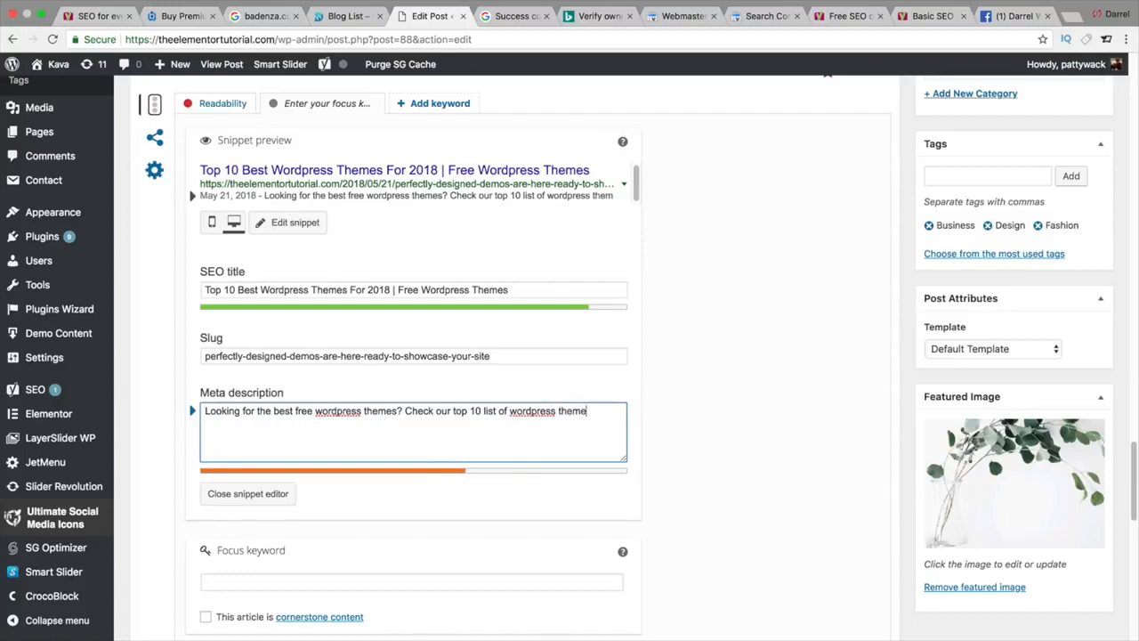
{"action": "type", "text": "s available on our webs"}
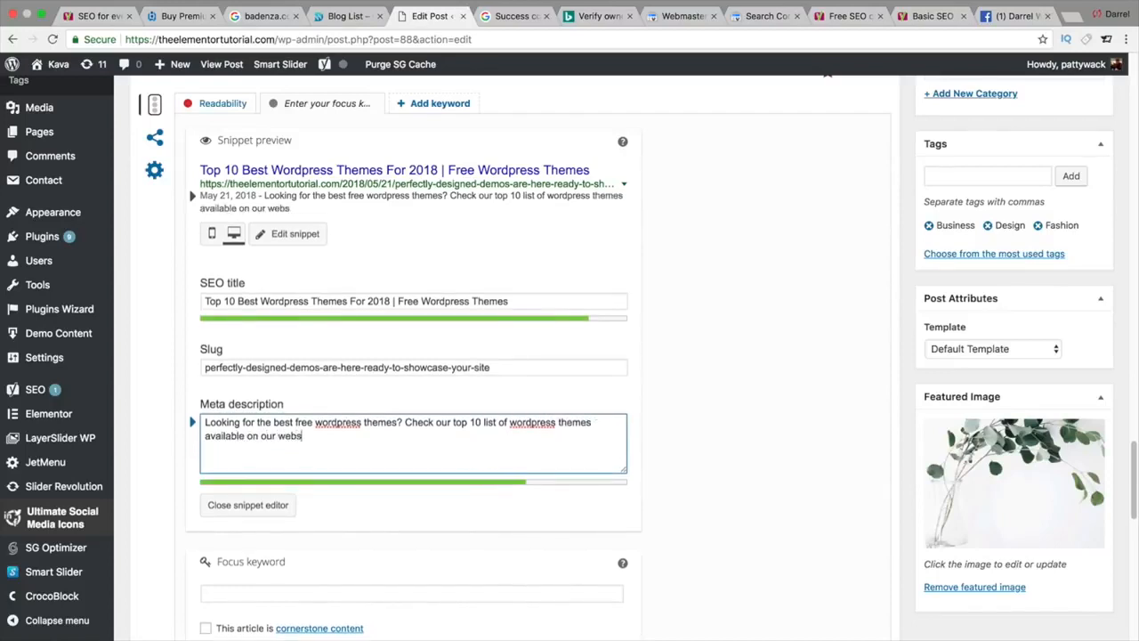
{"action": "type", "text": "ite for free!"}
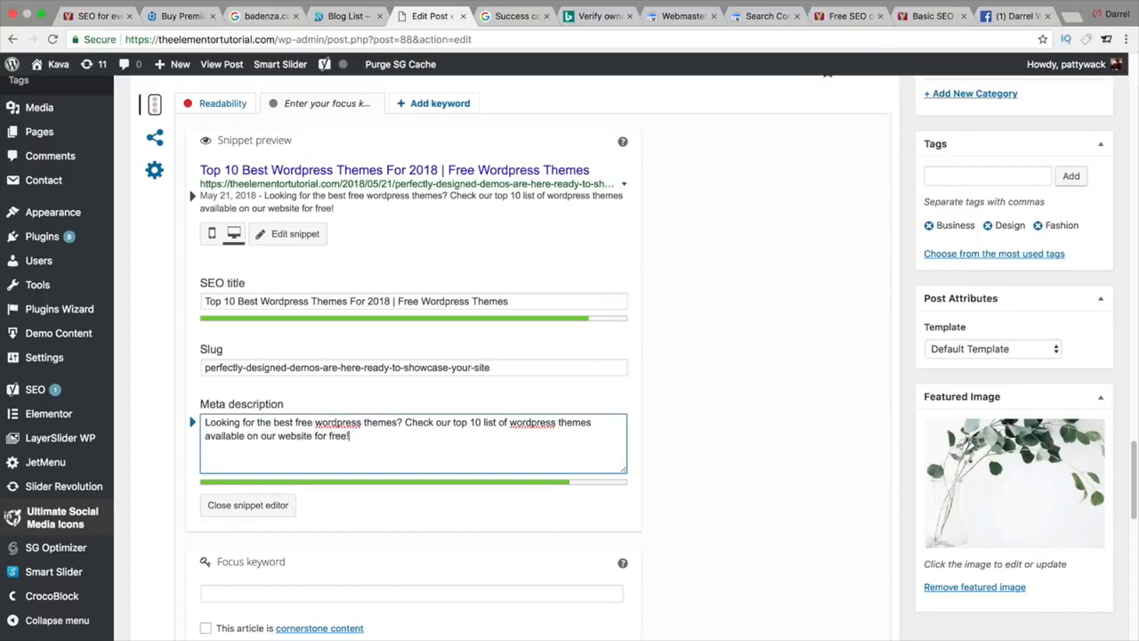
Step: Change the post slug to 'Best-Wordpress Themes'
{"action": "left_click", "coordinate": [328, 368]}
{"action": "key", "text": "ctrl+a"}
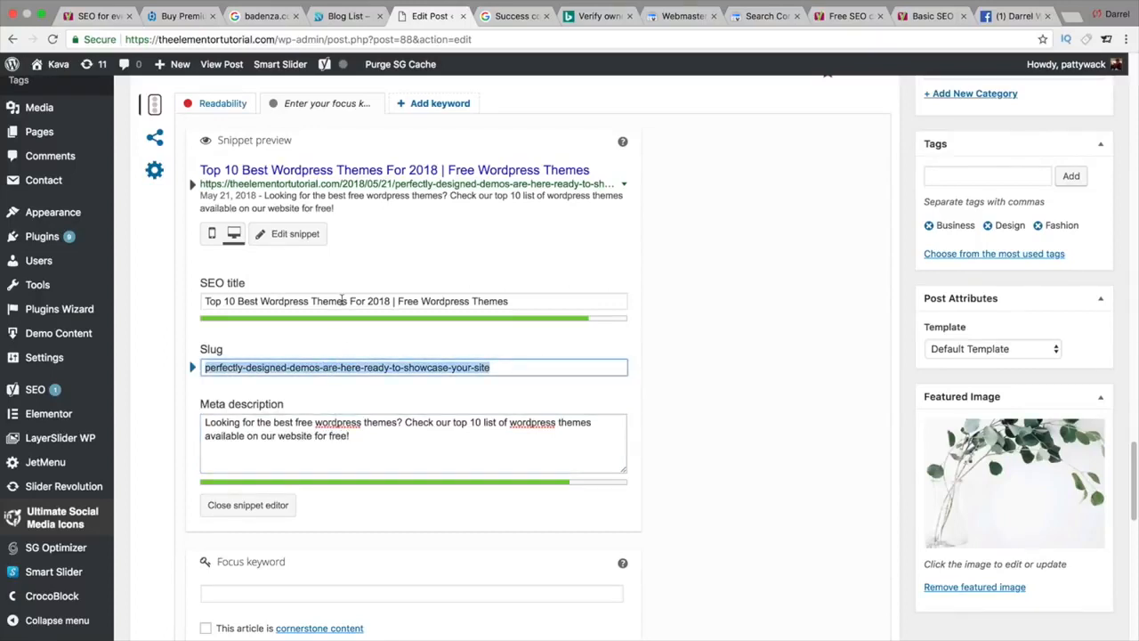
{"action": "type", "text": "Best-Wor"}
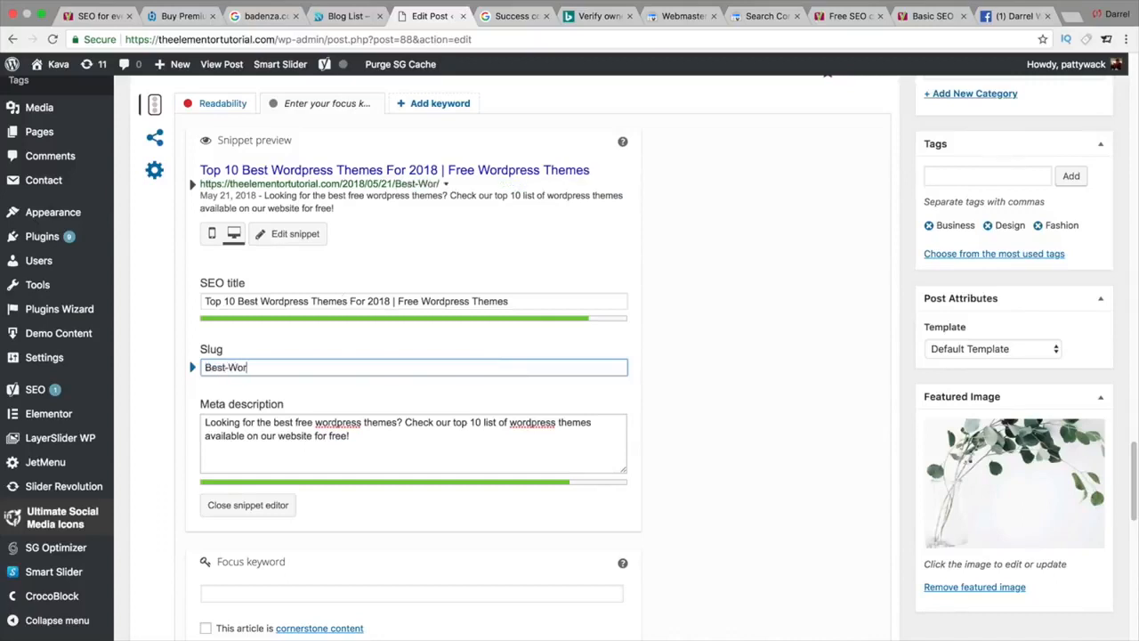
{"action": "type", "text": "dpress Themes"}
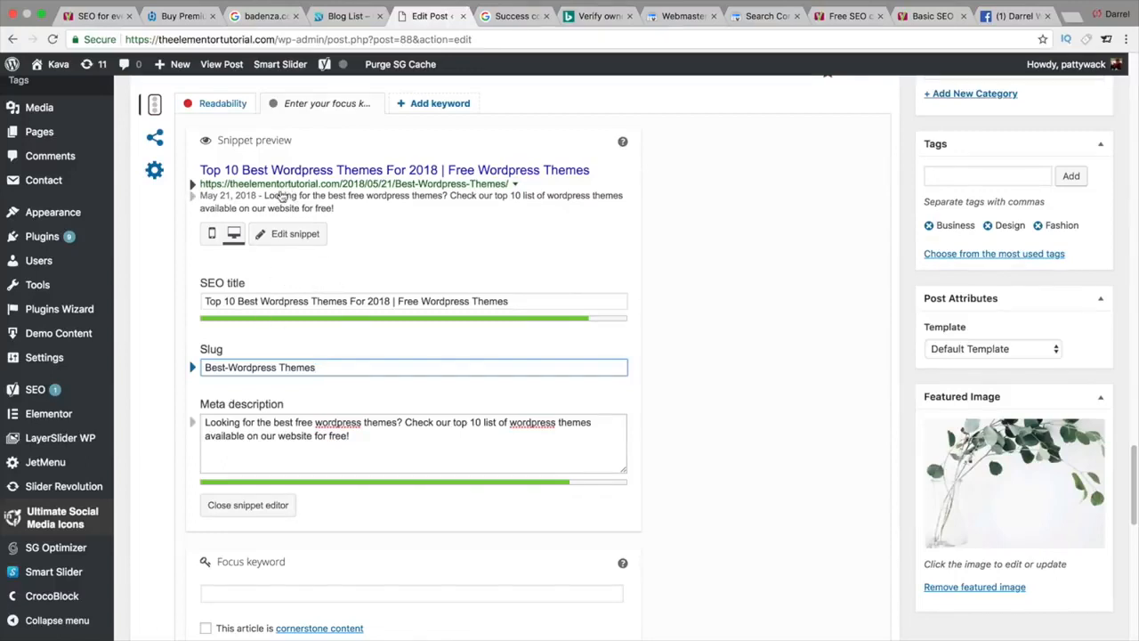
{"action": "left_click", "coordinate": [154, 138]}
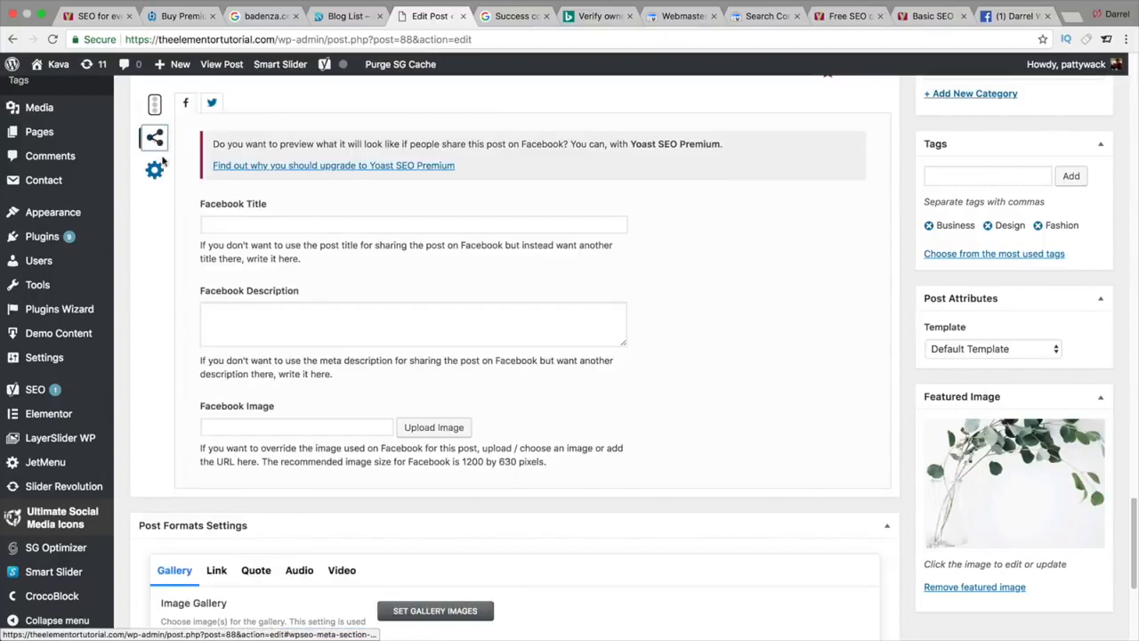
Step: Look over the Facebook and Twitter sharing fields, then show advanced settings (indexing Yes, follow Yes)
{"action": "left_click", "coordinate": [261, 221]}
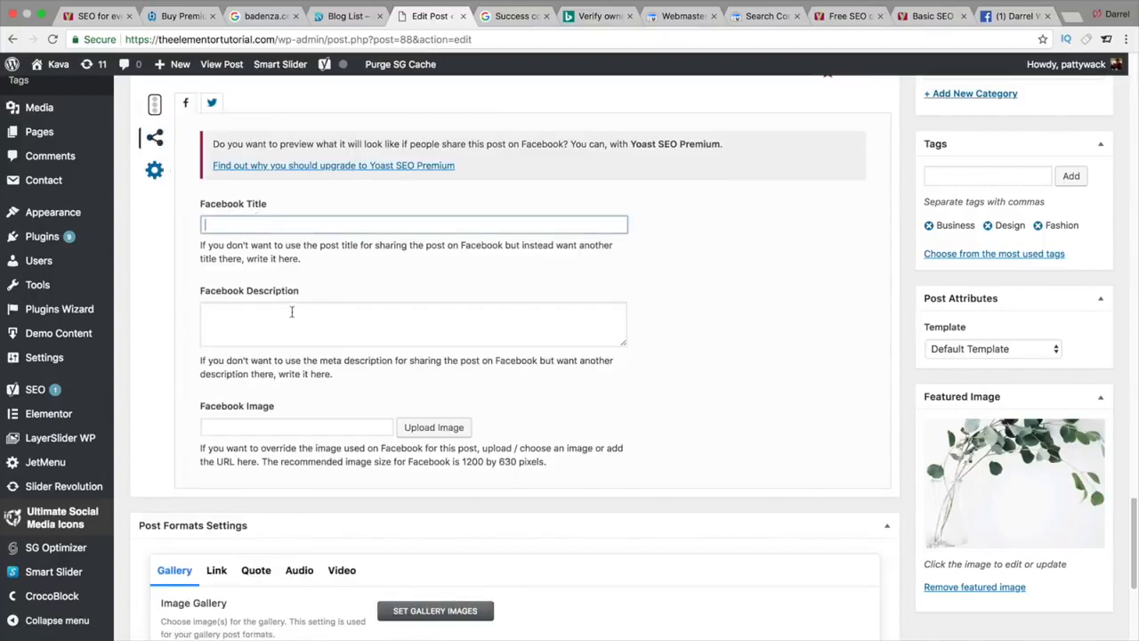
{"action": "left_click", "coordinate": [292, 311]}
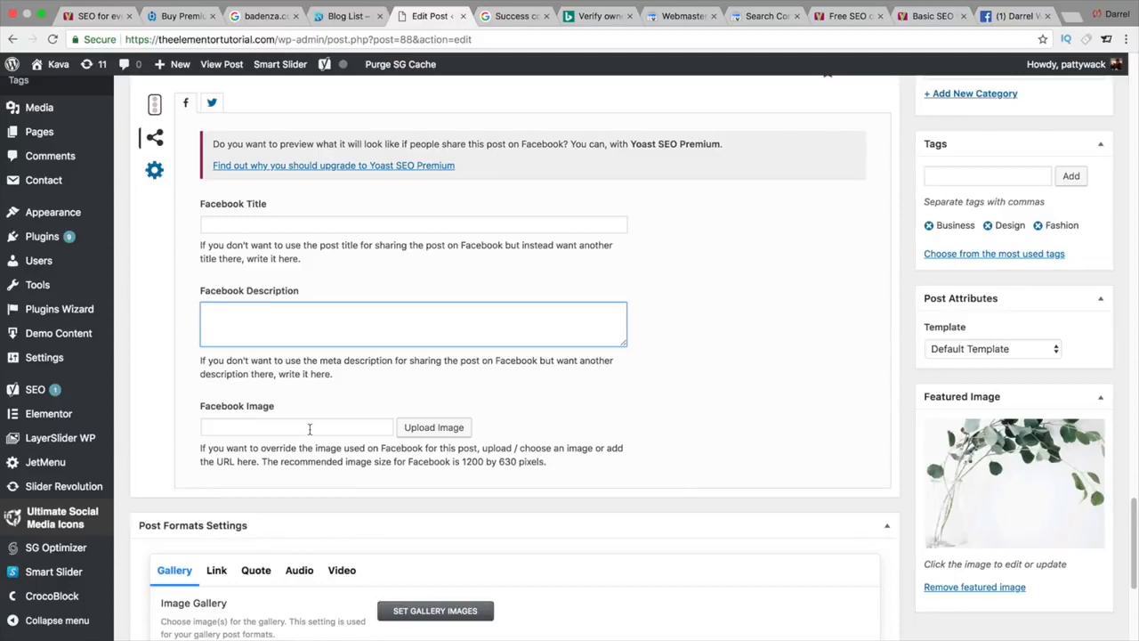
{"action": "left_click", "coordinate": [213, 103]}
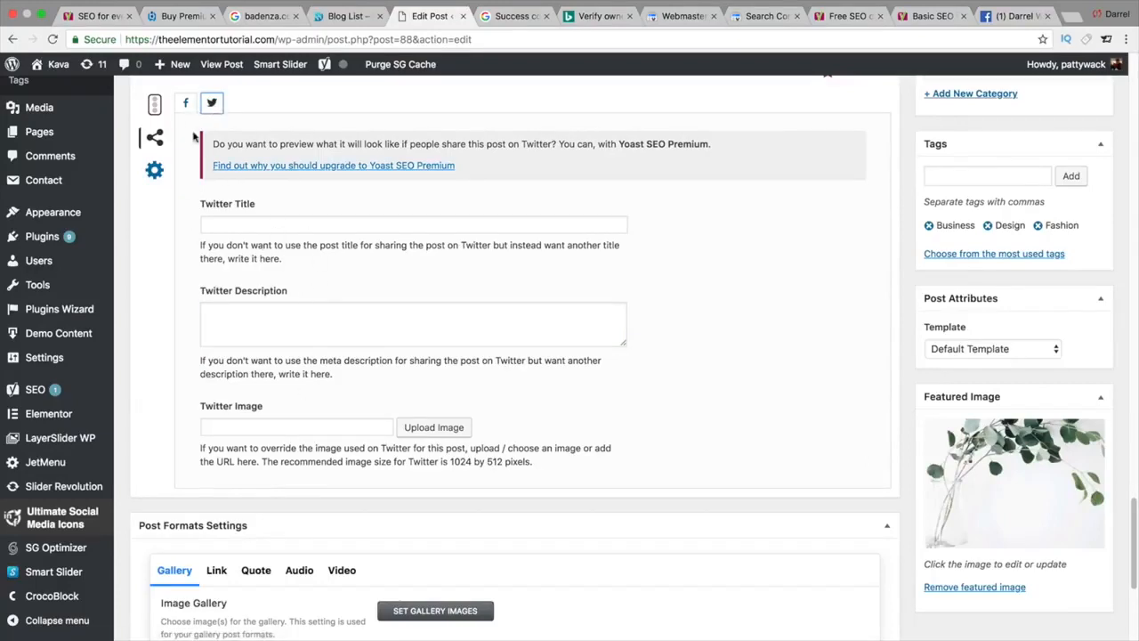
{"action": "left_click", "coordinate": [185, 104]}
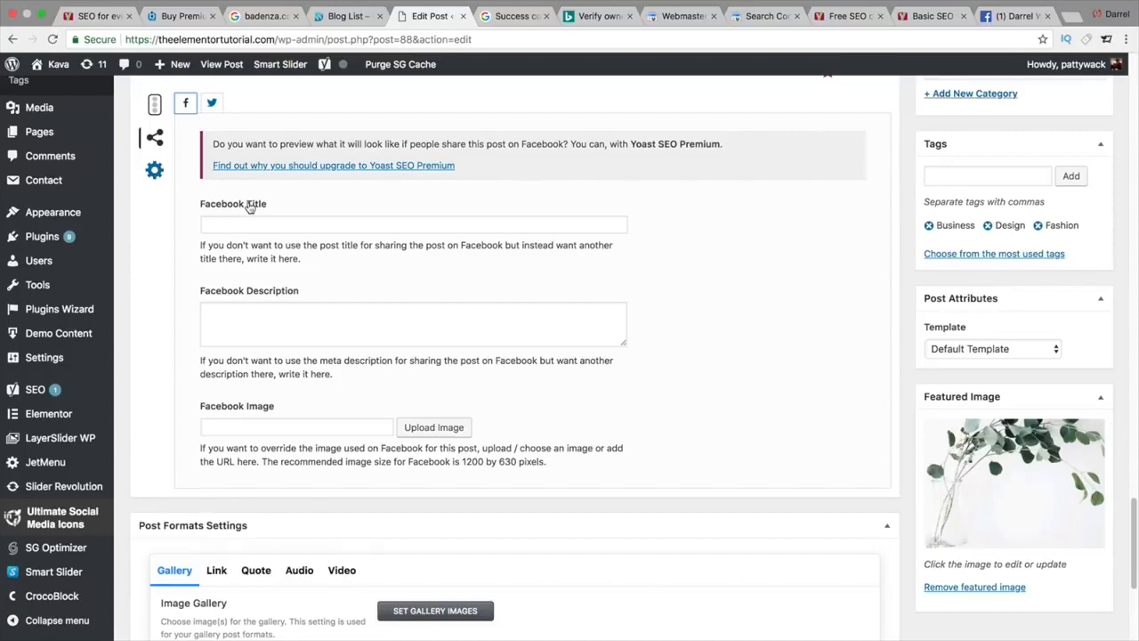
{"action": "left_click", "coordinate": [153, 170]}
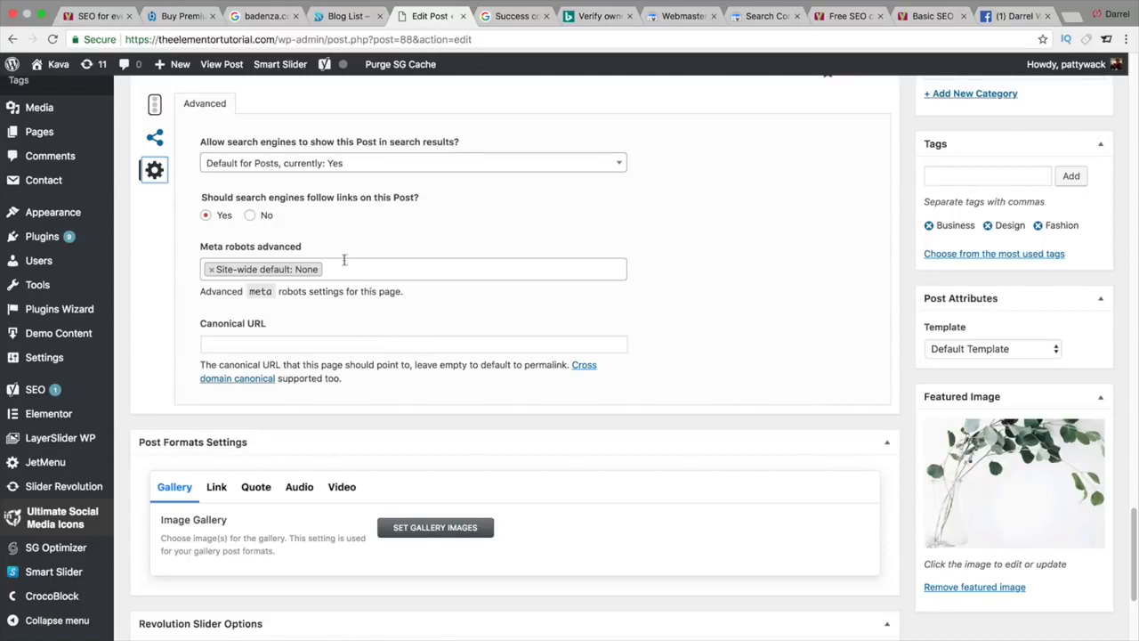
Step: Set the focus keyword to 'wordpress themes' and save the post, then check the Yoast box
{"action": "left_click", "coordinate": [156, 117]}
{"action": "scroll", "coordinate": [470, 401], "scroll_direction": "down", "scroll_amount": 5}
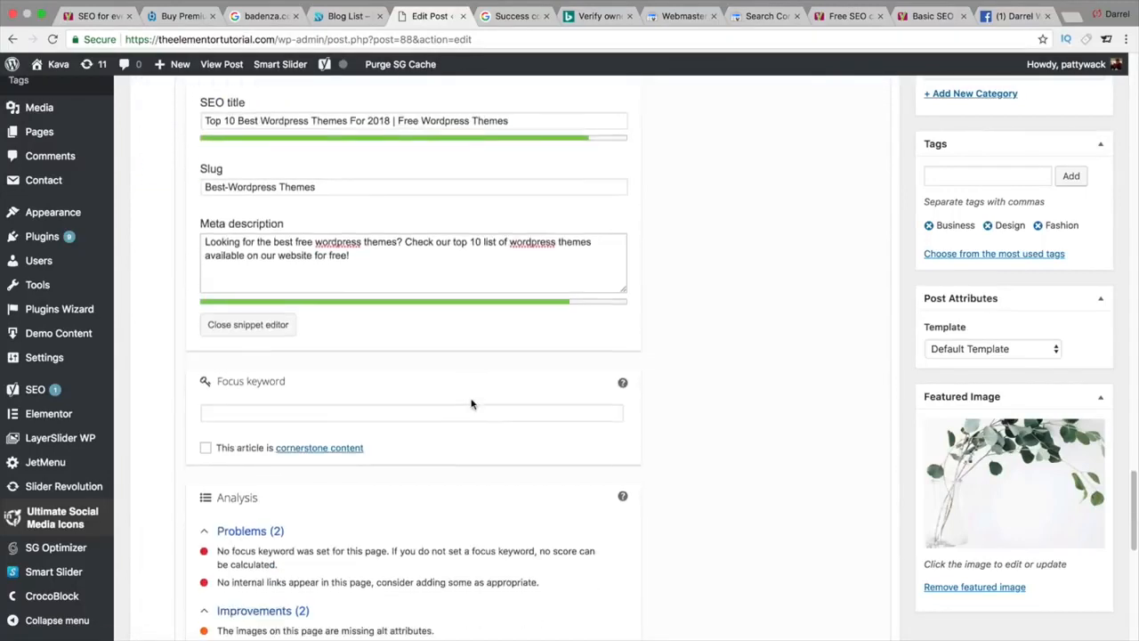
{"action": "scroll", "coordinate": [470, 413], "scroll_direction": "down", "scroll_amount": 3}
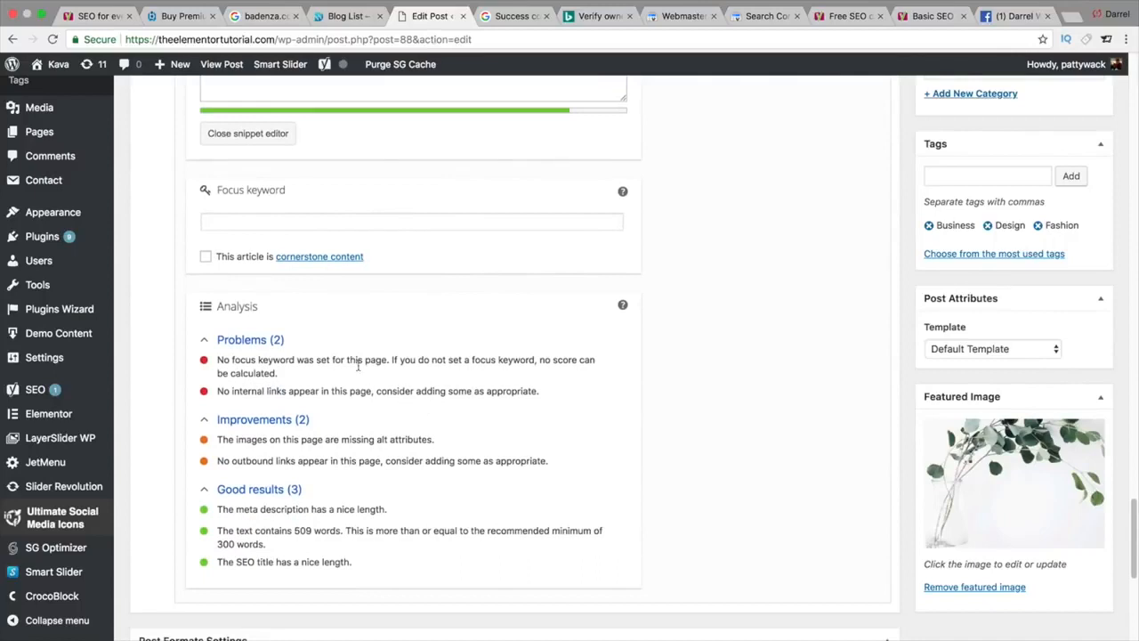
{"action": "left_click", "coordinate": [332, 223]}
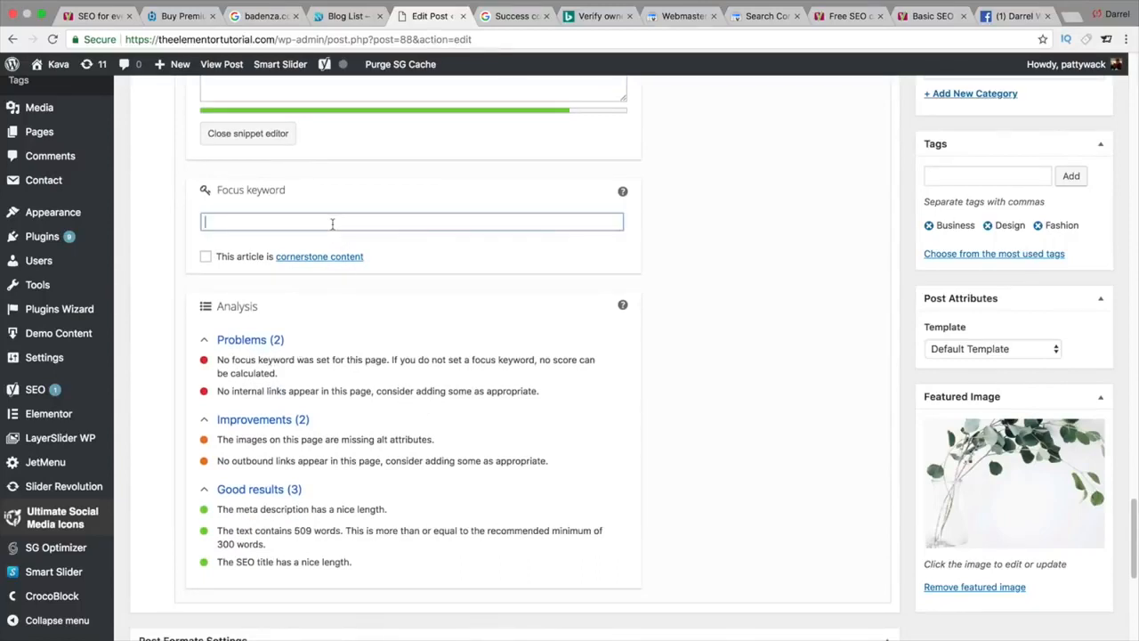
{"action": "type", "text": "wordpress themes"}
{"action": "key", "text": "Return"}
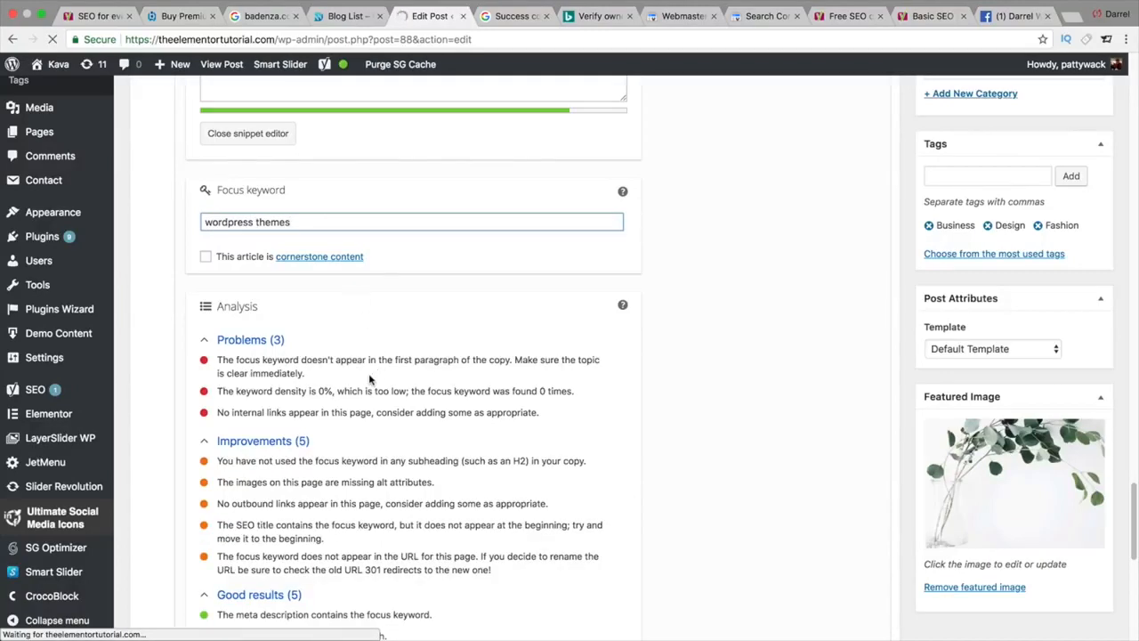
{"action": "left_click_drag", "start_coordinate": [290, 222], "coordinate": [187, 227]}
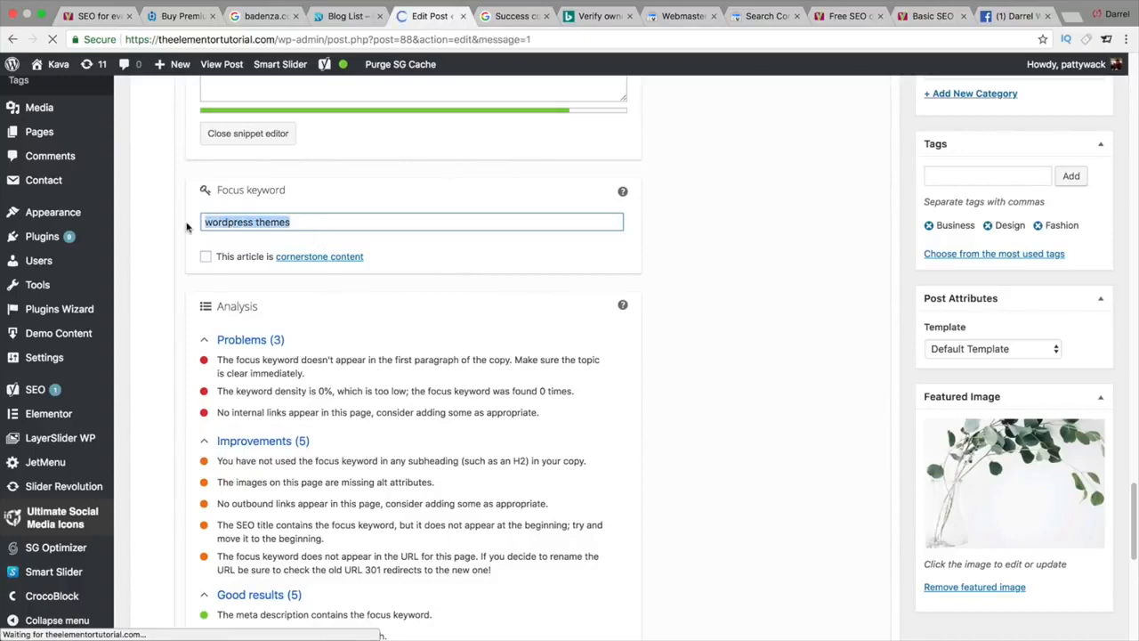
{"action": "scroll", "coordinate": [402, 313], "scroll_direction": "down", "scroll_amount": 3}
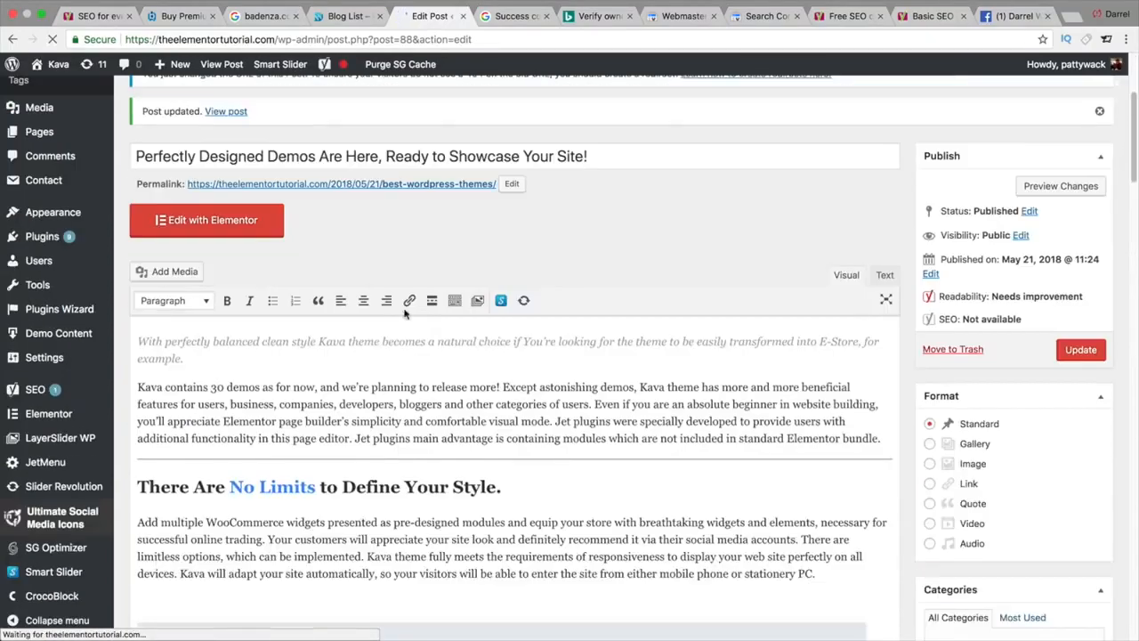
{"action": "scroll", "coordinate": [405, 311], "scroll_direction": "down", "scroll_amount": 20}
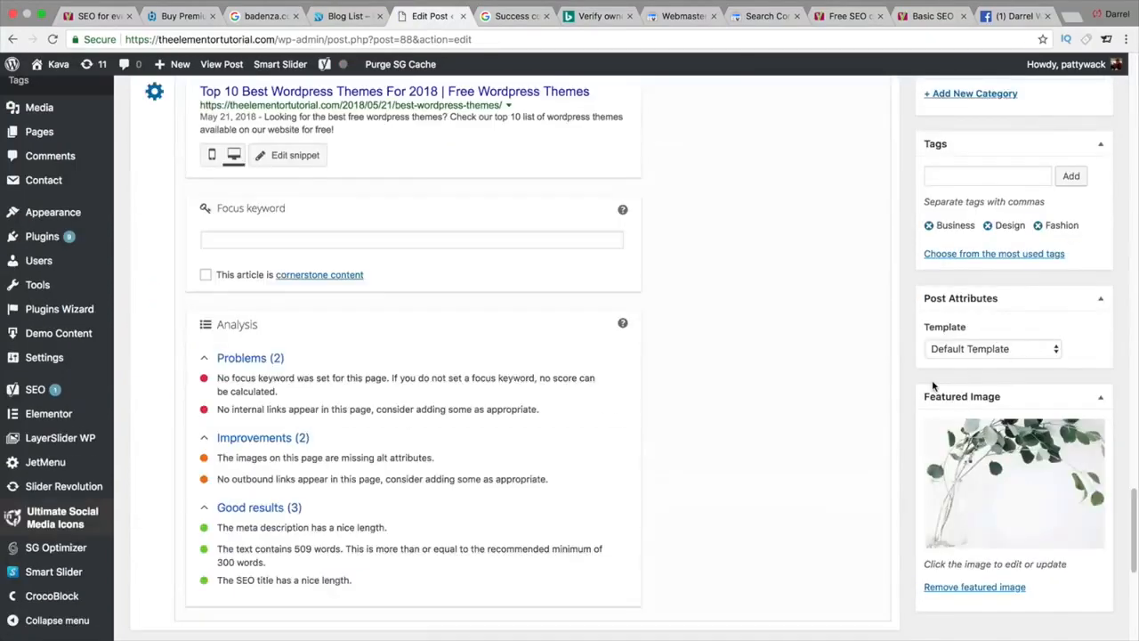
{"action": "scroll", "coordinate": [932, 384], "scroll_direction": "up", "scroll_amount": 3}
{"action": "scroll", "coordinate": [672, 436], "scroll_direction": "down", "scroll_amount": 1}
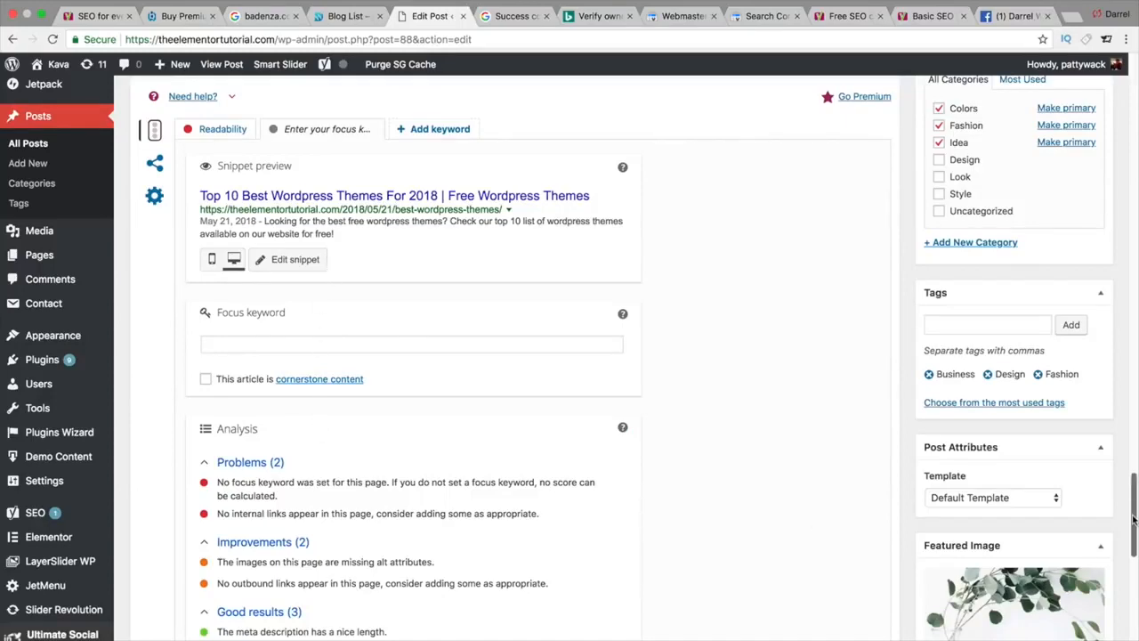
Step: Add 'is the free wordpress theme we recommend' after Kava and 'for wordpress themes' after Jet plugins
{"action": "left_click_drag", "start_coordinate": [1133, 520], "coordinate": [1129, 152]}
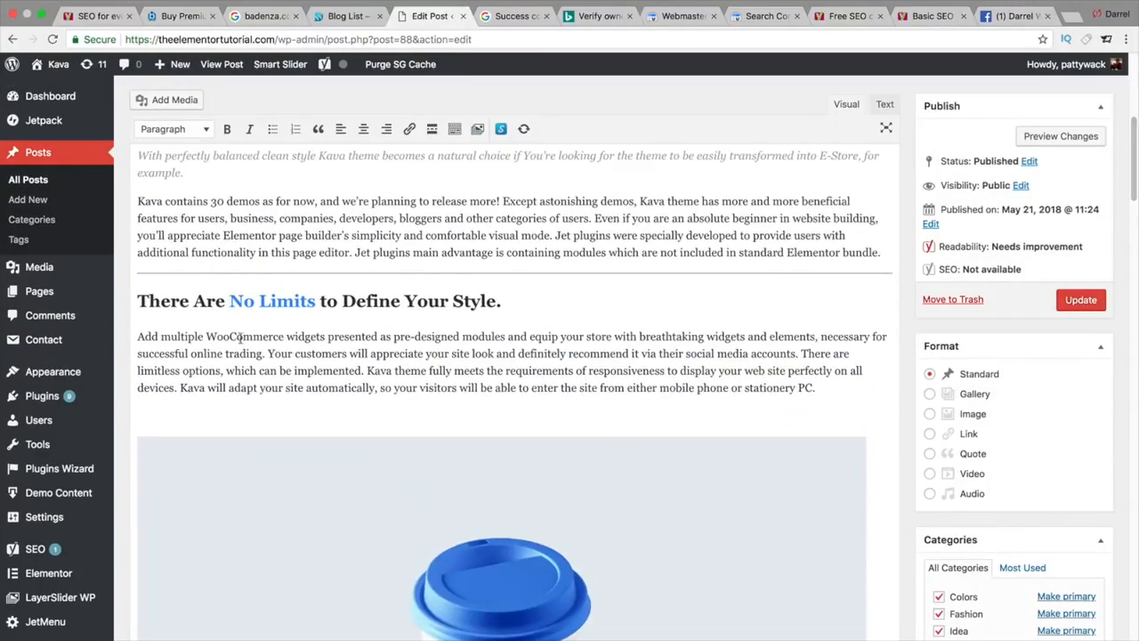
{"action": "left_click", "coordinate": [138, 198]}
{"action": "type", "text": "is the"}
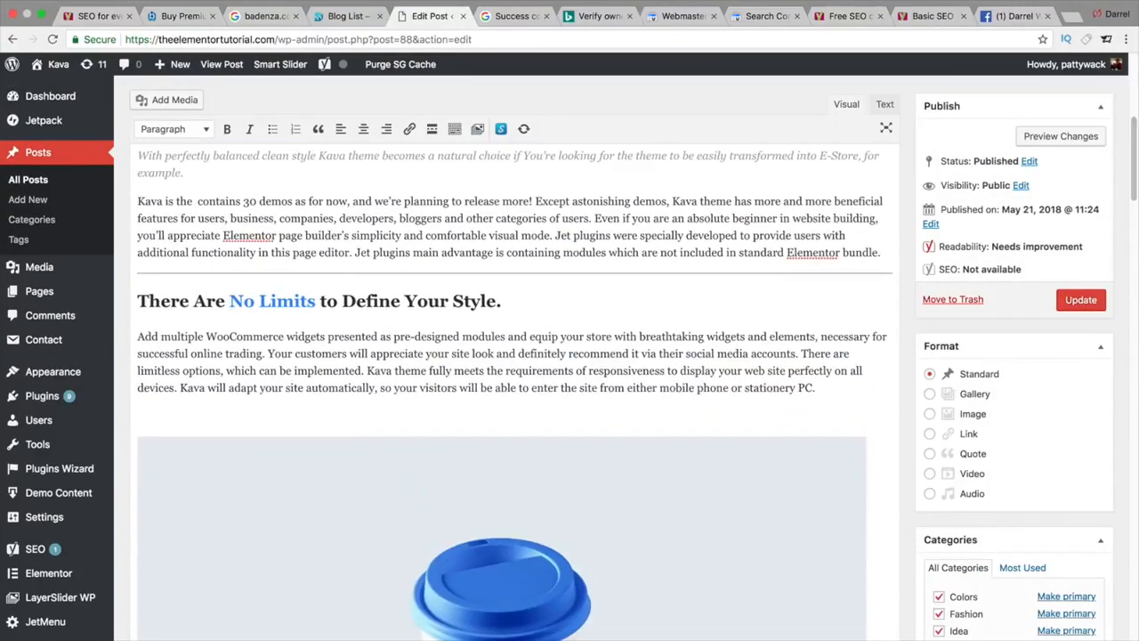
{"action": "type", "text": " free word"}
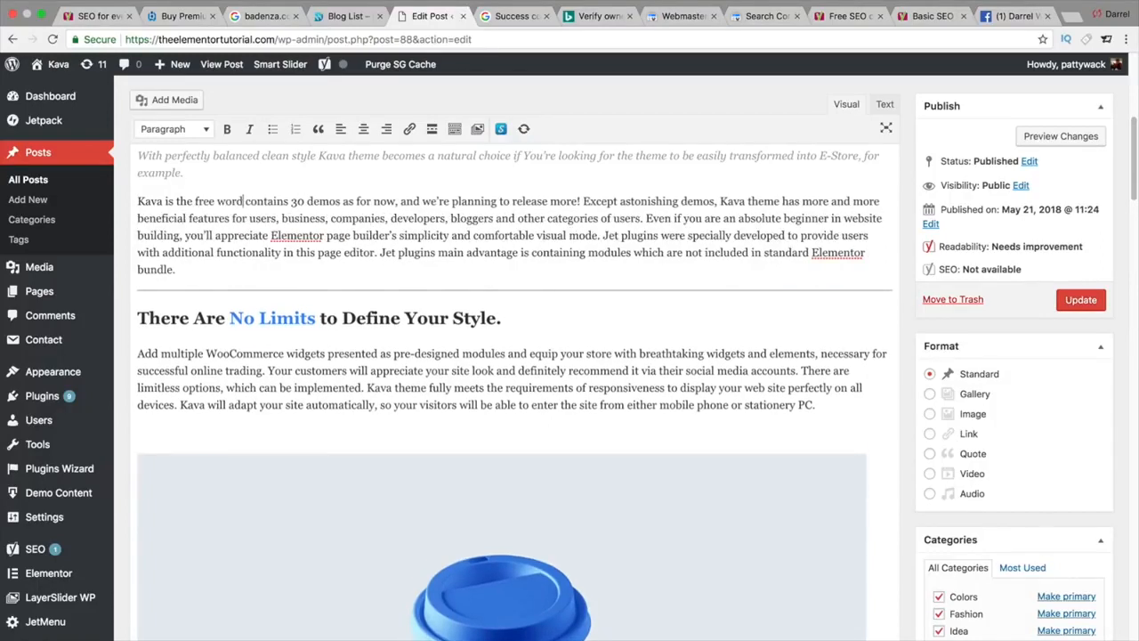
{"action": "type", "text": "press theme we r"}
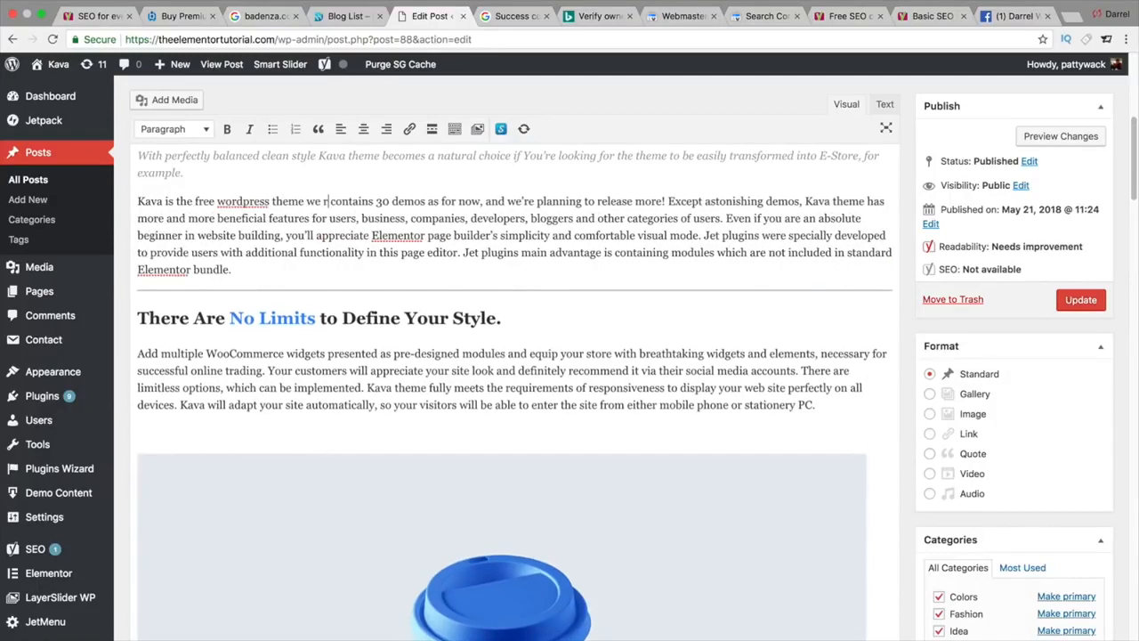
{"action": "type", "text": "ecommend"}
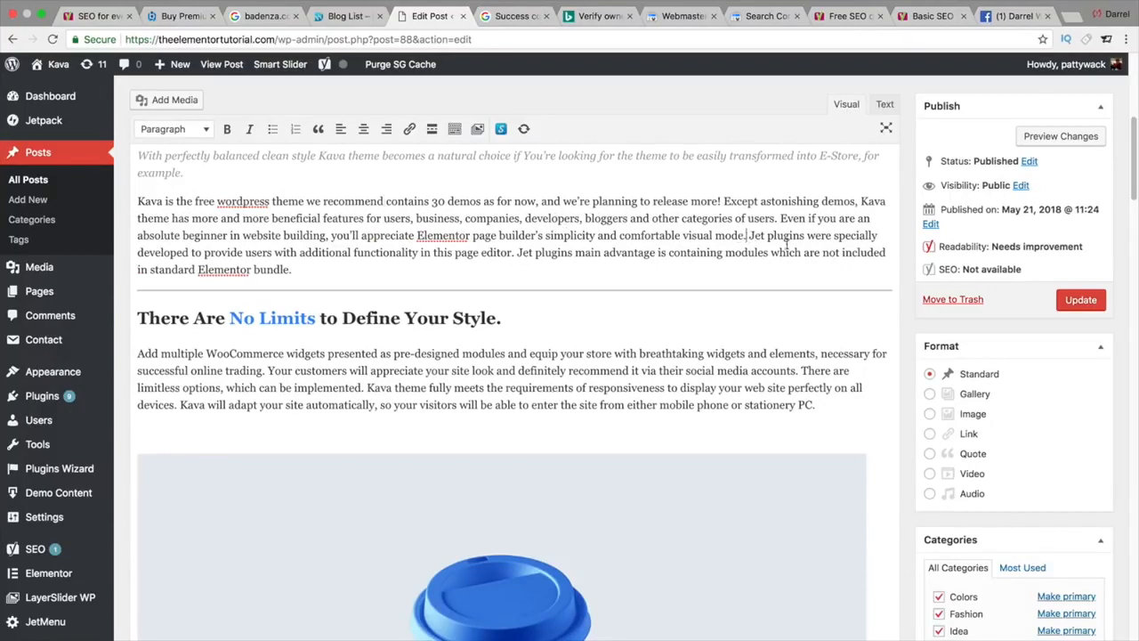
{"action": "left_click", "coordinate": [809, 237]}
{"action": "type", "text": "for wordpress themes"}
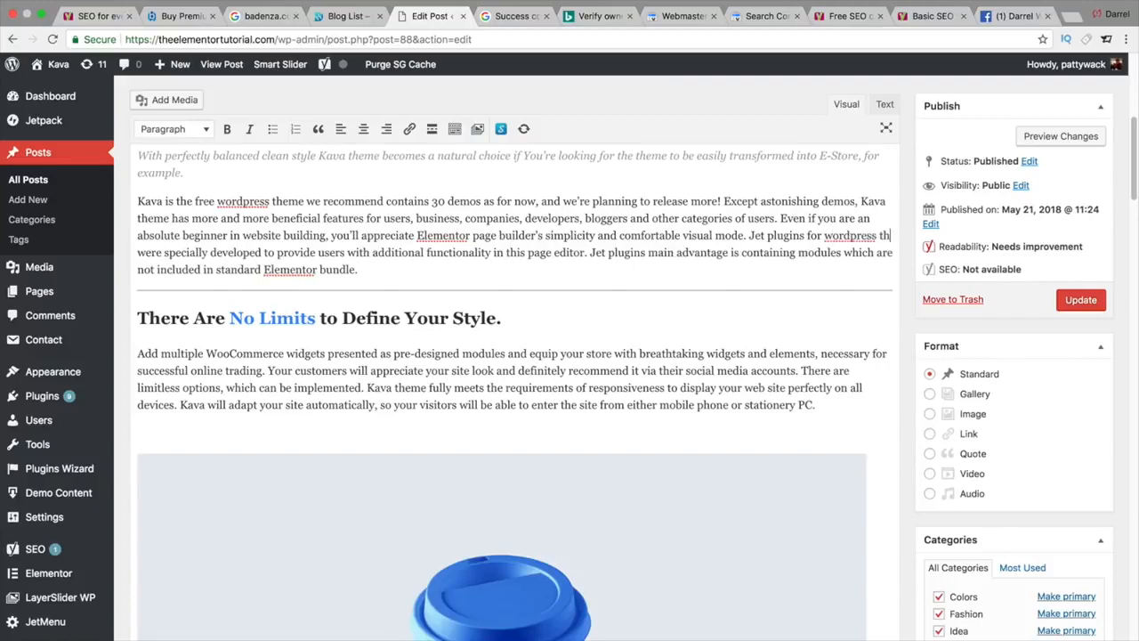
Step: Insert 'wordpress theme' in the Lifetime Subscription paragraph and end 'every user' with 'for their wordpress themes'
{"action": "scroll", "coordinate": [789, 234], "scroll_direction": "down", "scroll_amount": 5}
{"action": "scroll", "coordinate": [788, 234], "scroll_direction": "down", "scroll_amount": 10}
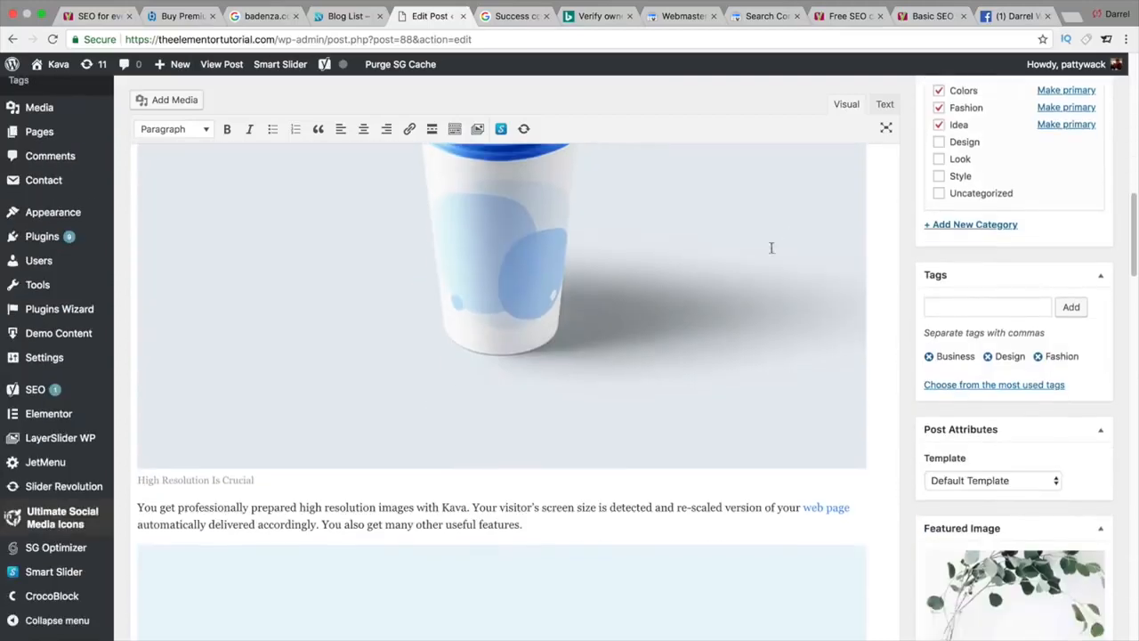
{"action": "scroll", "coordinate": [501, 510], "scroll_direction": "down", "scroll_amount": 3}
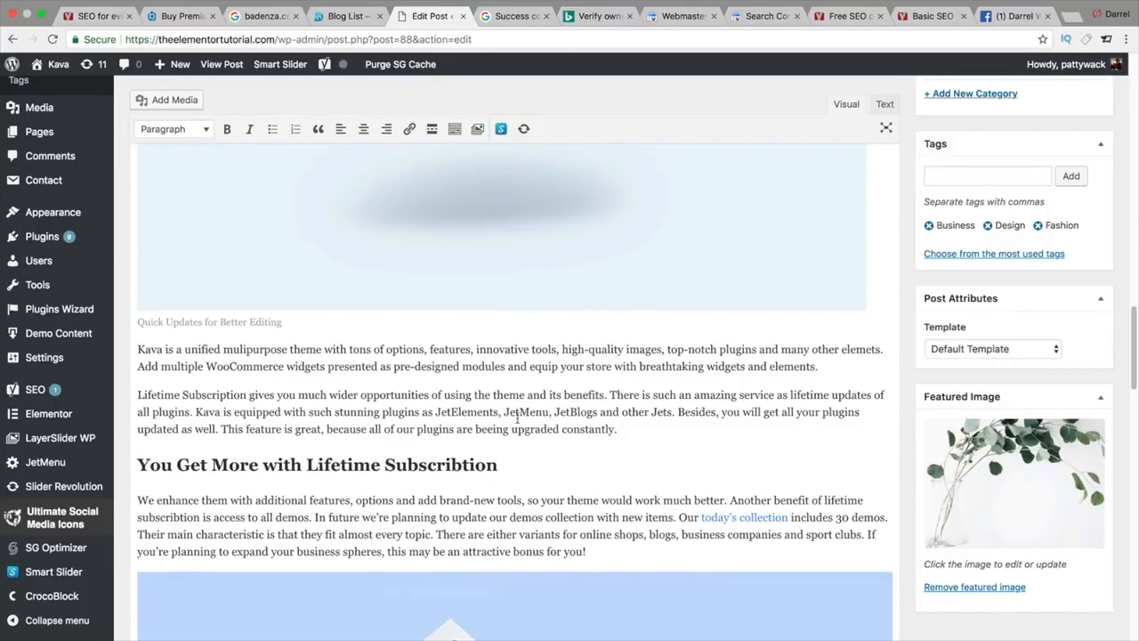
{"action": "left_click", "coordinate": [221, 411]}
{"action": "type", "text": "wordpress th"}
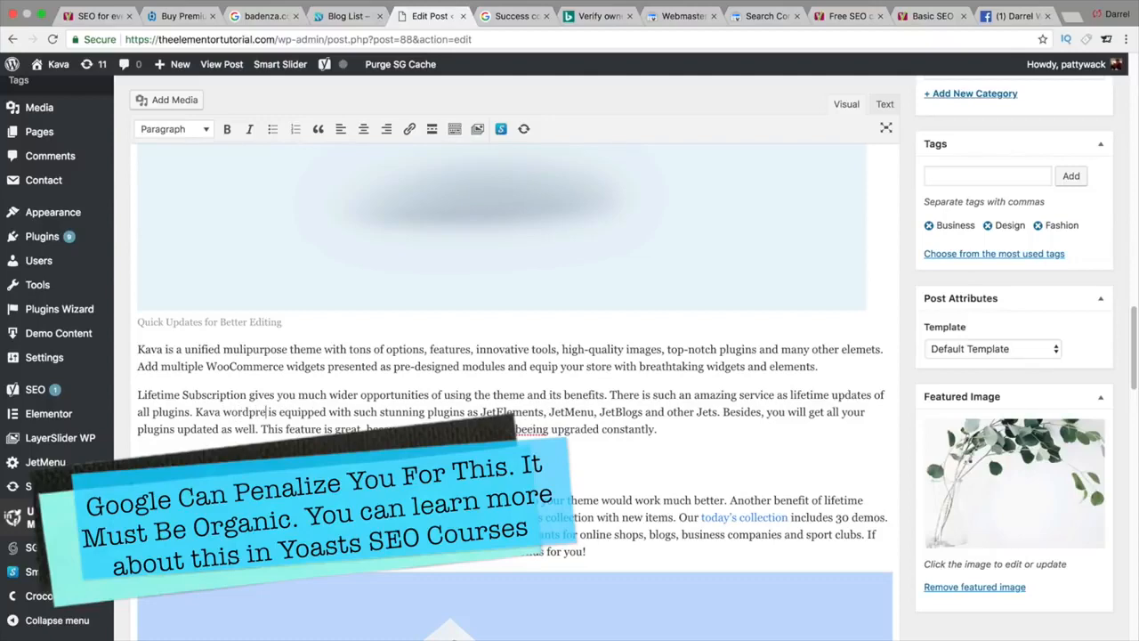
{"action": "type", "text": "eme"}
{"action": "scroll", "coordinate": [277, 386], "scroll_direction": "down", "scroll_amount": 7}
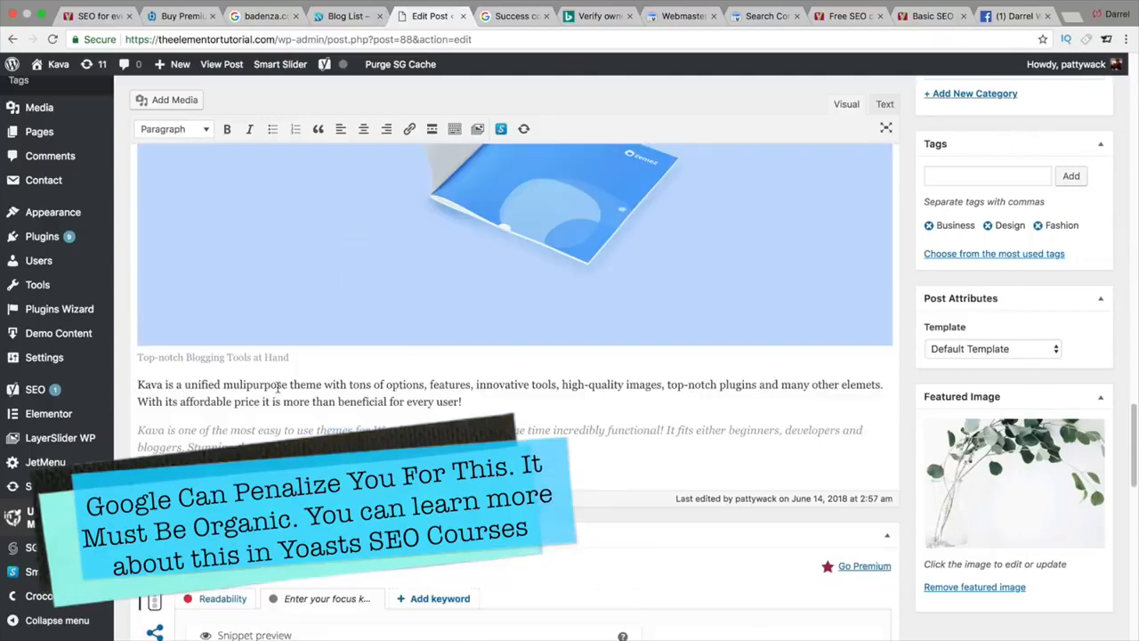
{"action": "left_click", "coordinate": [465, 401]}
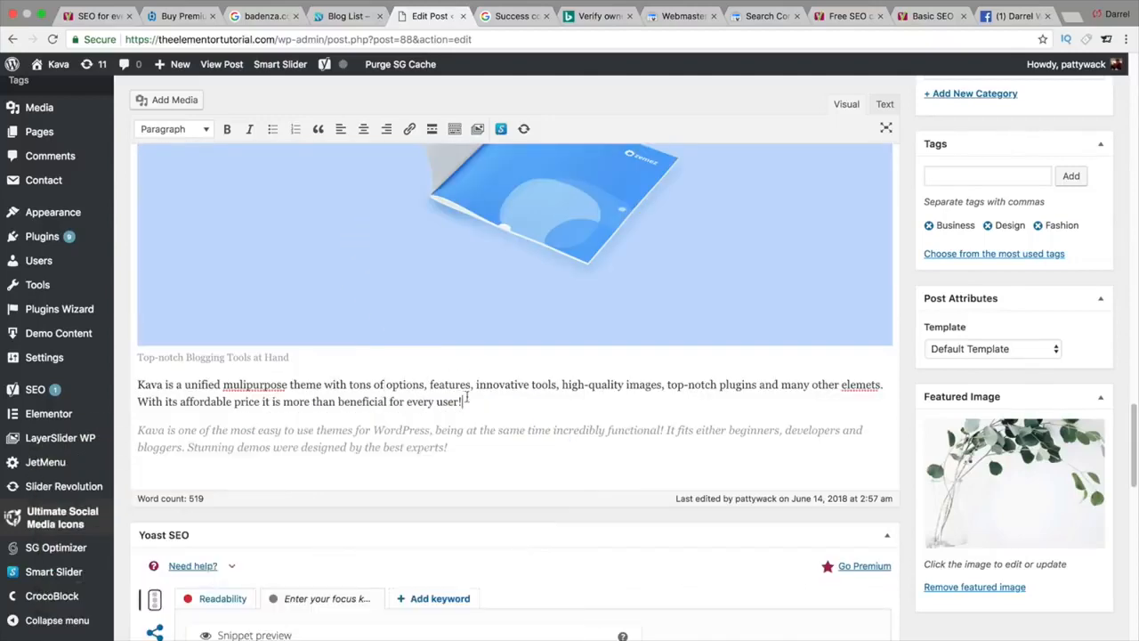
{"action": "key", "text": "BackSpace"}
{"action": "type", "text": "fir"}
{"action": "key", "text": "BackSpace"}
{"action": "key", "text": "BackSpace"}
{"action": "key", "text": "BackSpace"}
{"action": "key", "text": "BackSpace"}
{"action": "type", "text": "for their wordpress themes"}
{"action": "scroll", "coordinate": [464, 395], "scroll_direction": "down", "scroll_amount": 10}
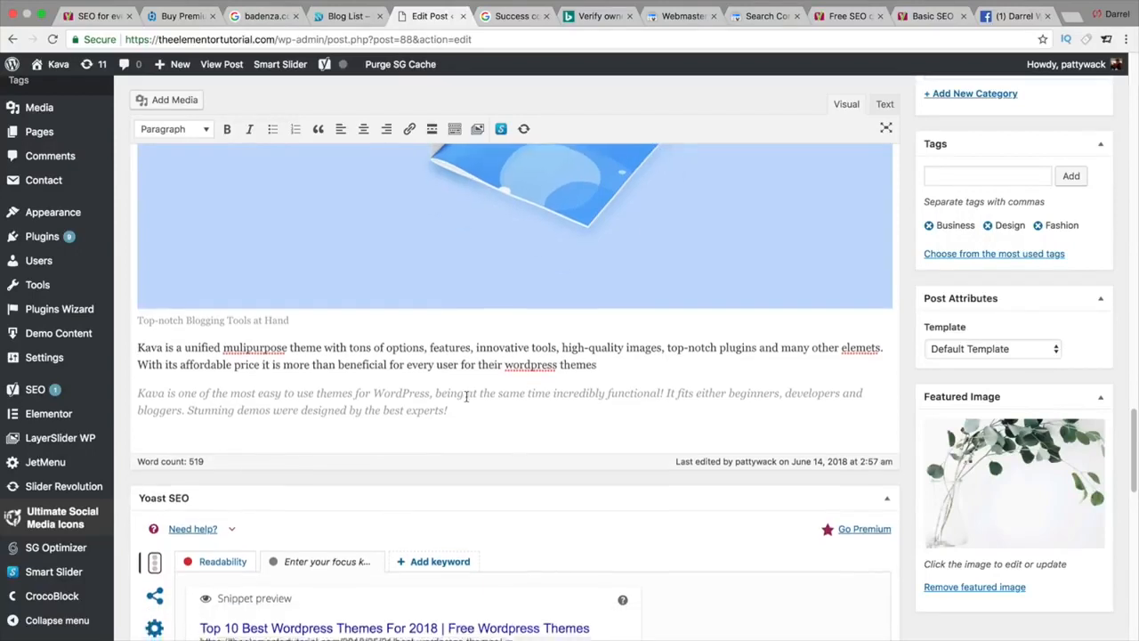
Step: Enter 'wordpress theme' as the focus keyword and toggle cornerstone content on and off
{"action": "left_click", "coordinate": [407, 303]}
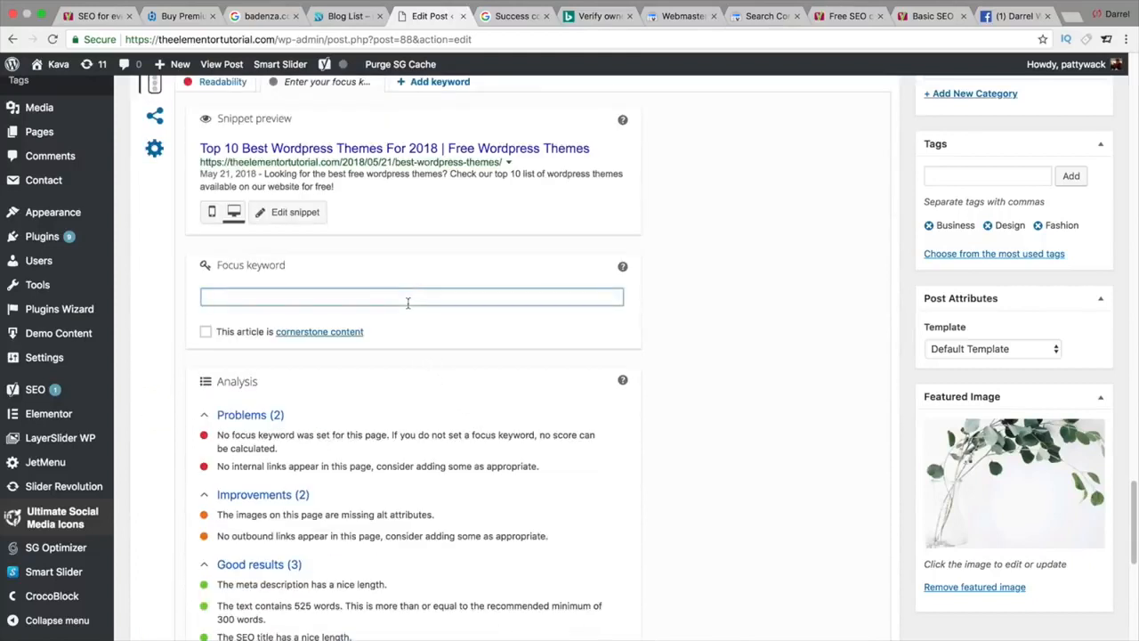
{"action": "type", "text": "wordpress theme"}
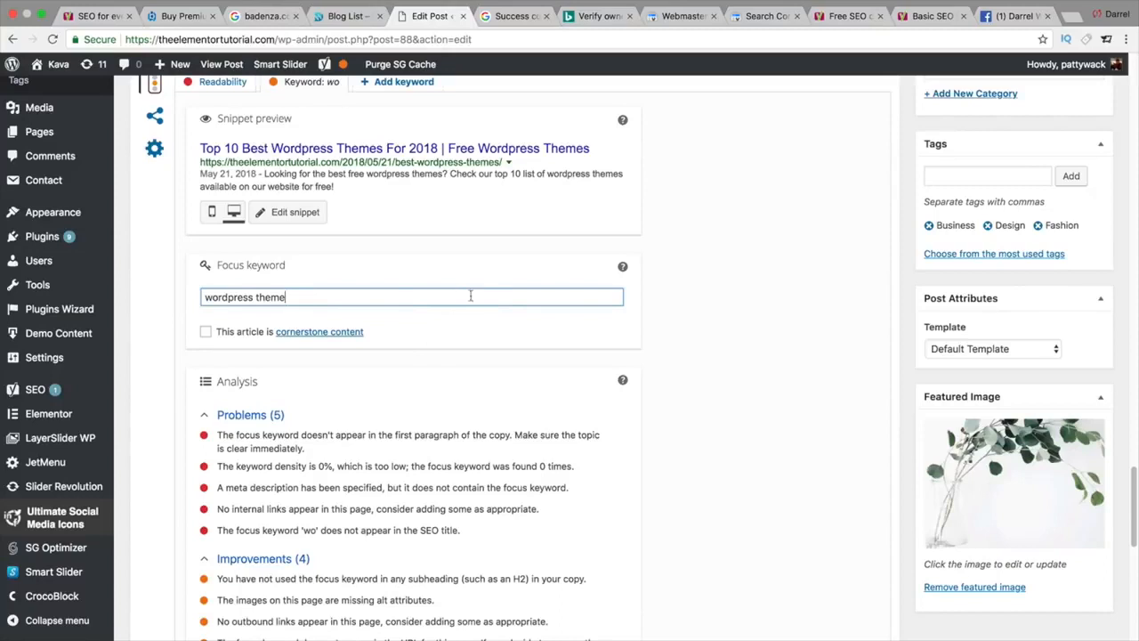
{"action": "left_click", "coordinate": [645, 300]}
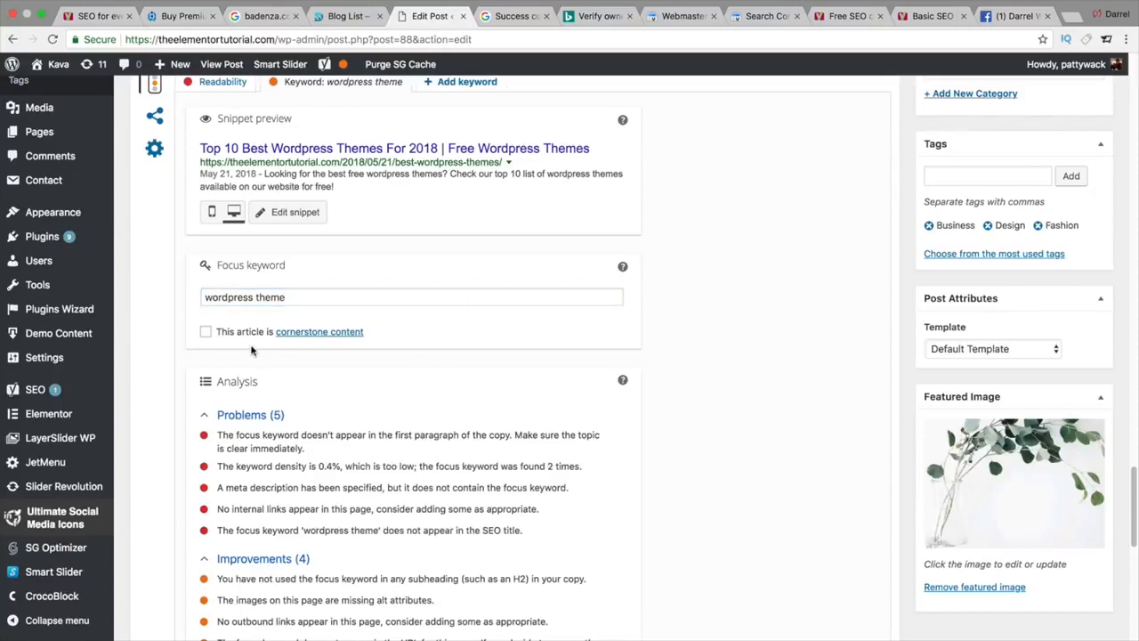
{"action": "left_click", "coordinate": [205, 335]}
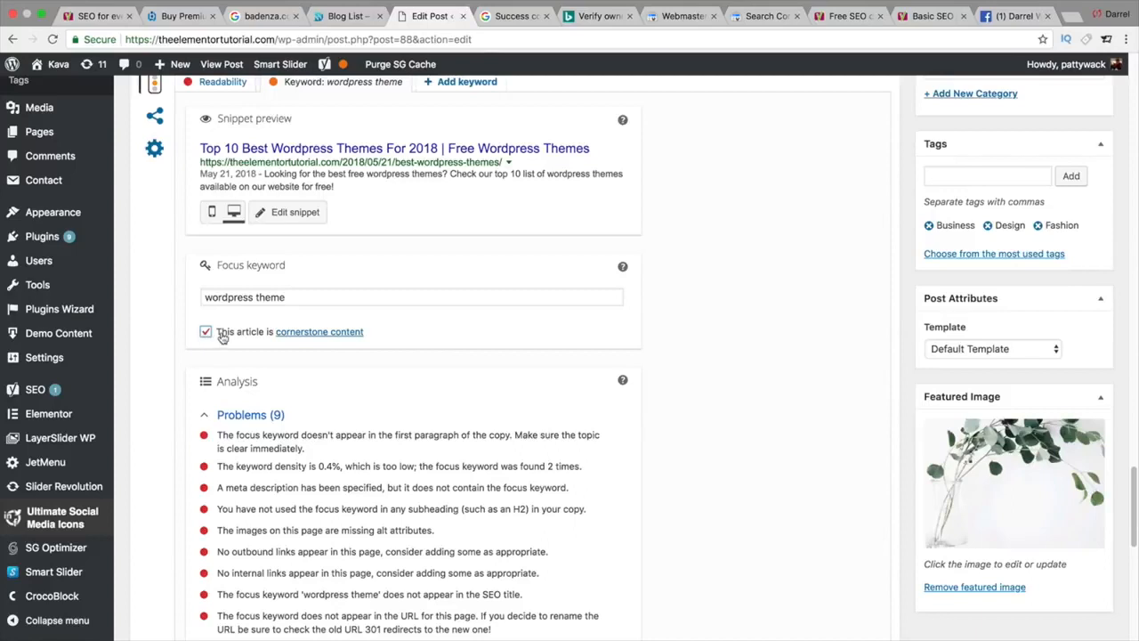
{"action": "left_click", "coordinate": [206, 332]}
Step: Change the focus keyword to 'wordpress themes', noting the meta description warning
{"action": "double_click", "coordinate": [275, 295]}
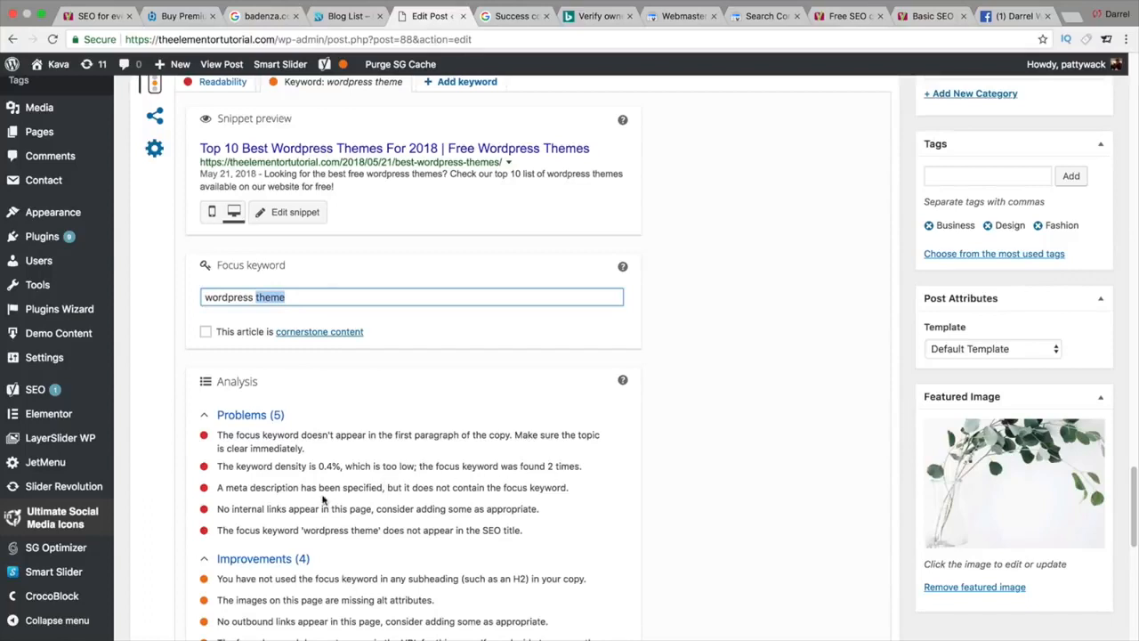
{"action": "left_click_drag", "start_coordinate": [299, 488], "coordinate": [518, 496]}
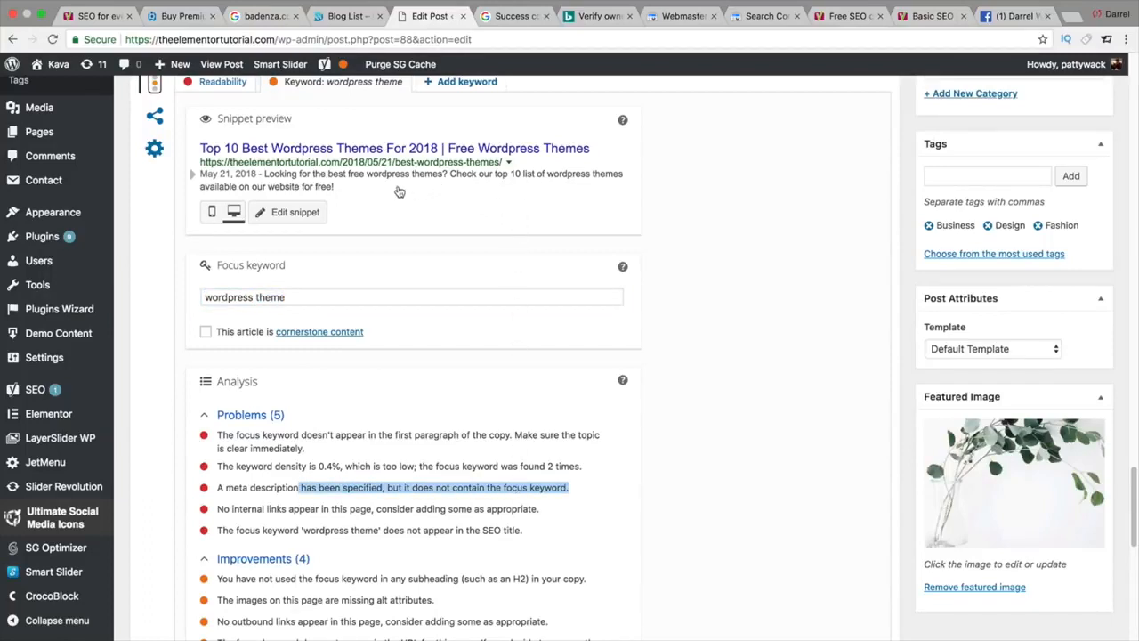
{"action": "left_click", "coordinate": [429, 295]}
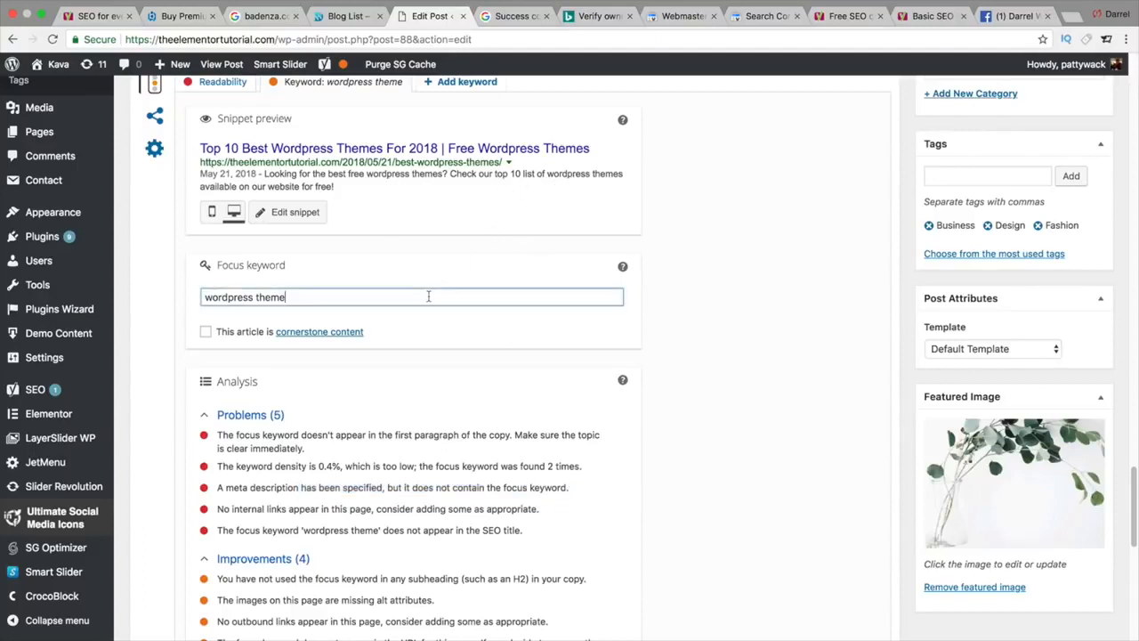
{"action": "type", "text": "s"}
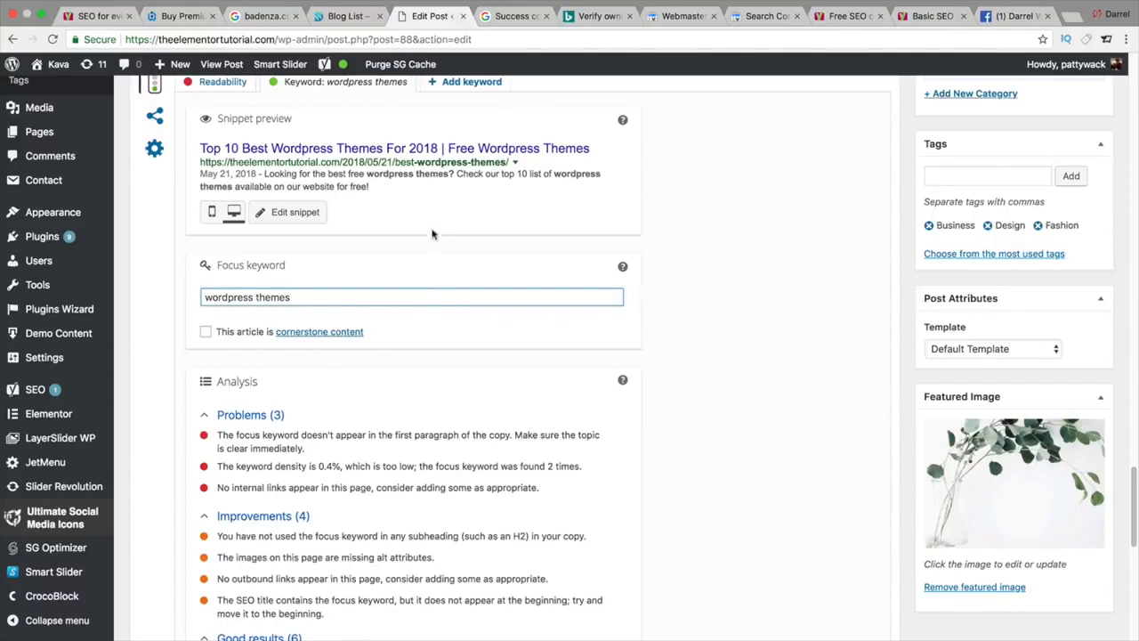
{"action": "left_click_drag", "start_coordinate": [307, 300], "coordinate": [201, 299]}
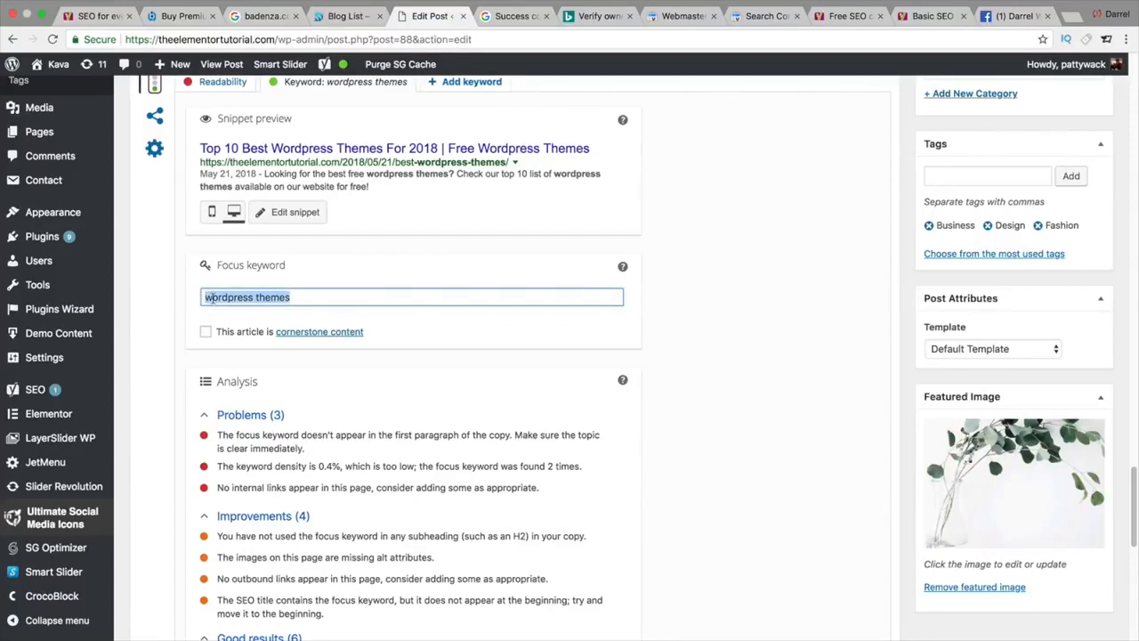
Step: Highlight the good SEO title length result and the missing internal links problem in the analysis
{"action": "mouse_move", "coordinate": [336, 69]}
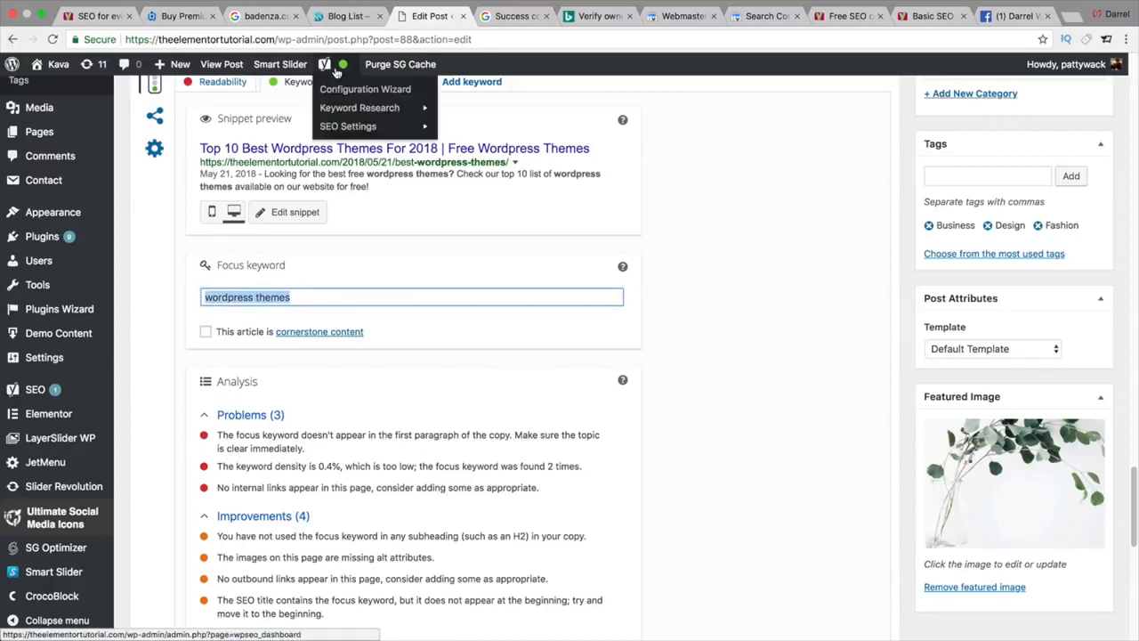
{"action": "scroll", "coordinate": [653, 462], "scroll_direction": "down", "scroll_amount": 5}
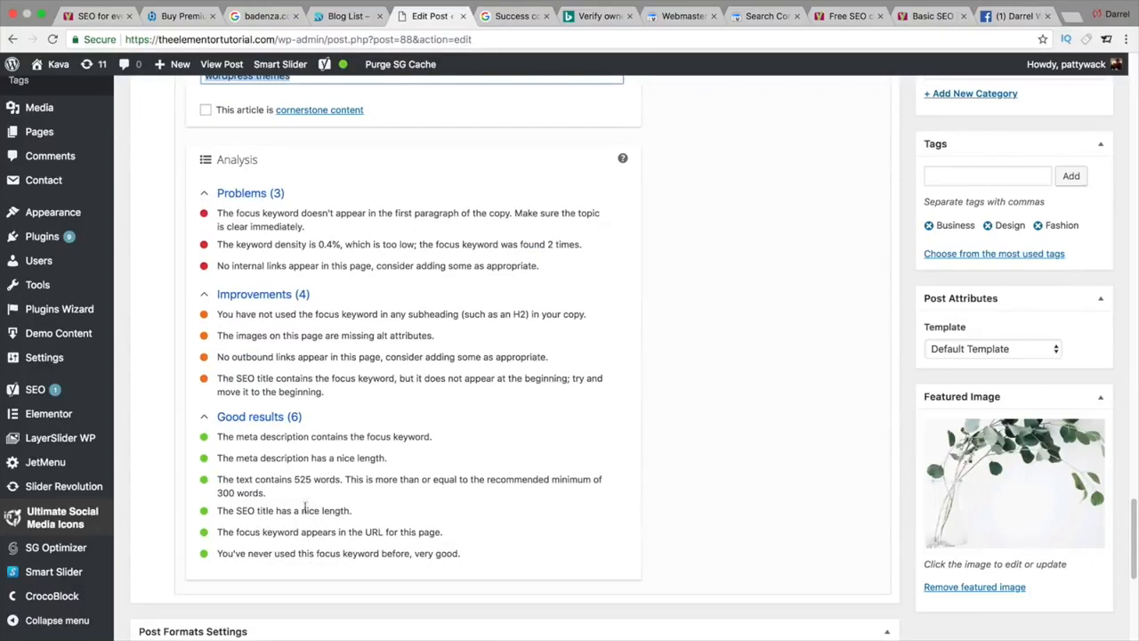
{"action": "left_click_drag", "start_coordinate": [244, 513], "coordinate": [313, 510]}
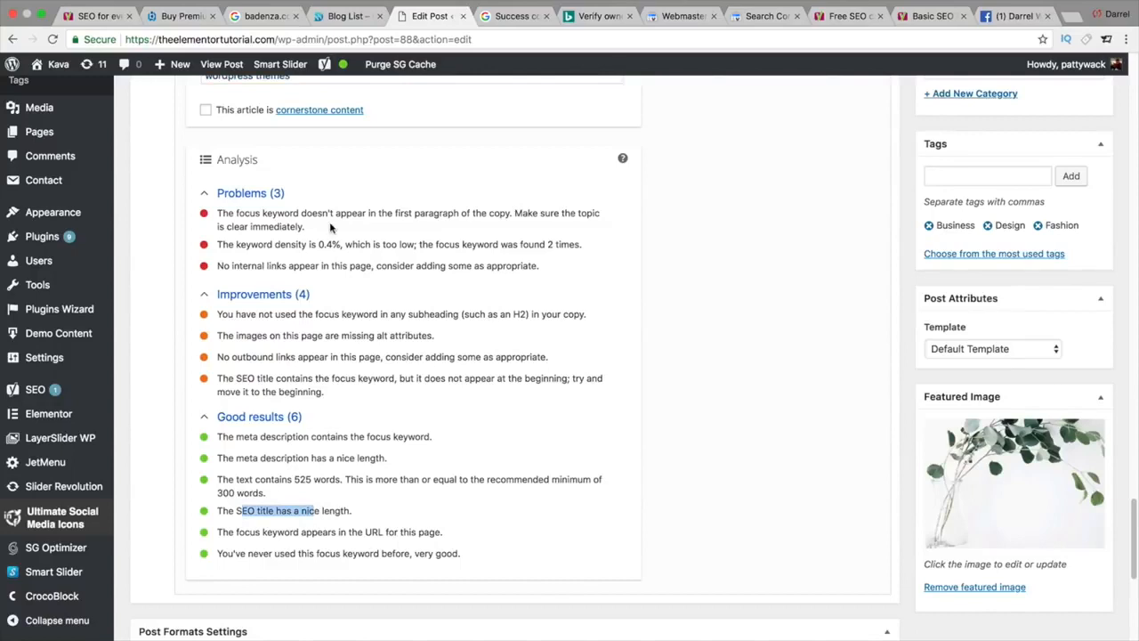
{"action": "left_click", "coordinate": [224, 265]}
{"action": "left_click_drag", "start_coordinate": [227, 265], "coordinate": [449, 273]}
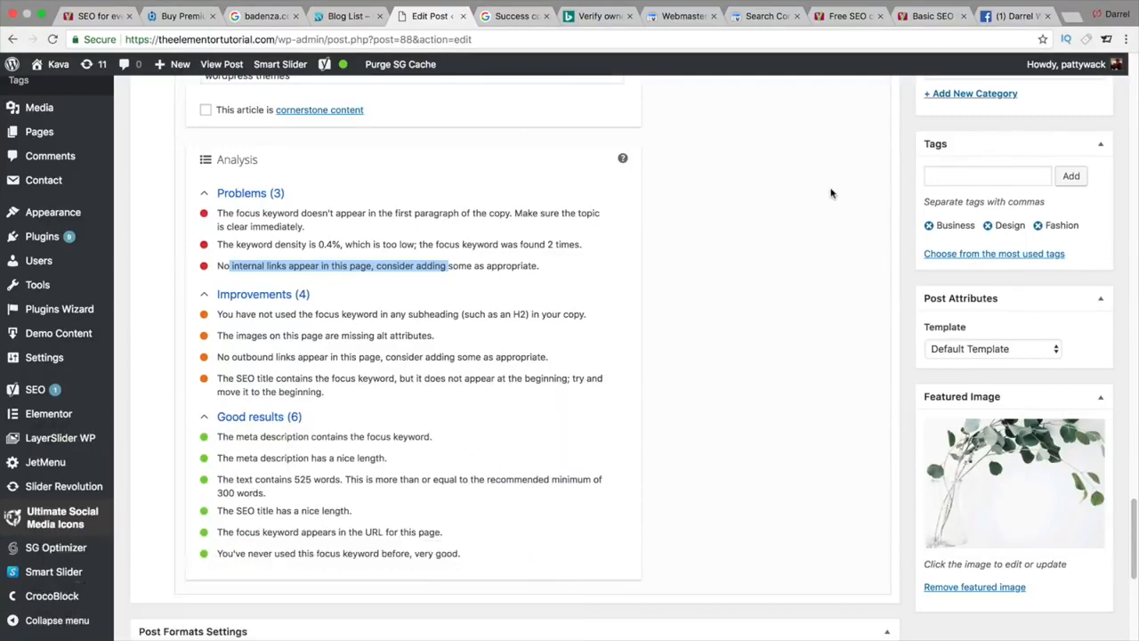
Step: Scroll through Yoast's Free SEO course page, then view the Basic SEO training page ($179.10 ex VAT)
{"action": "left_click", "coordinate": [840, 24]}
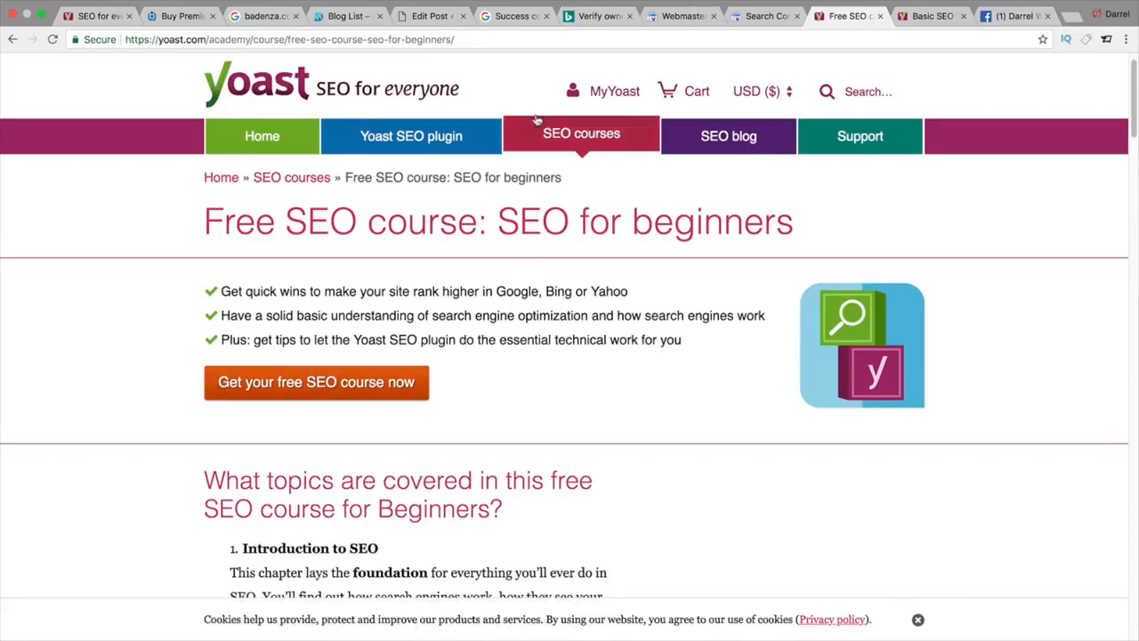
{"action": "scroll", "coordinate": [647, 220], "scroll_direction": "down", "scroll_amount": 10}
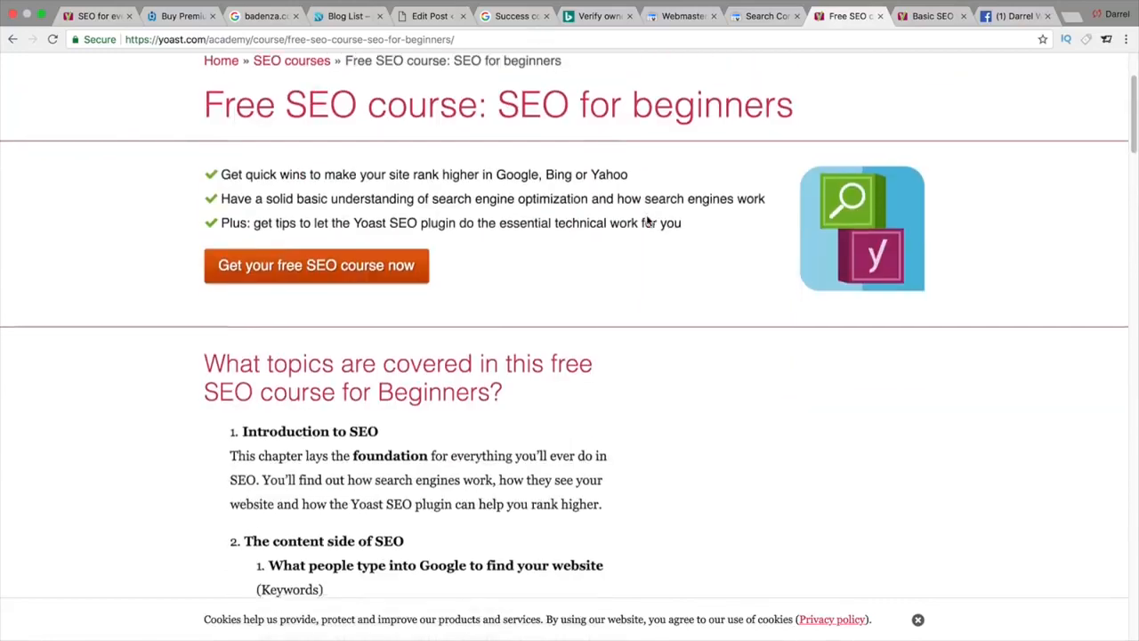
{"action": "scroll", "coordinate": [648, 221], "scroll_direction": "down", "scroll_amount": 10}
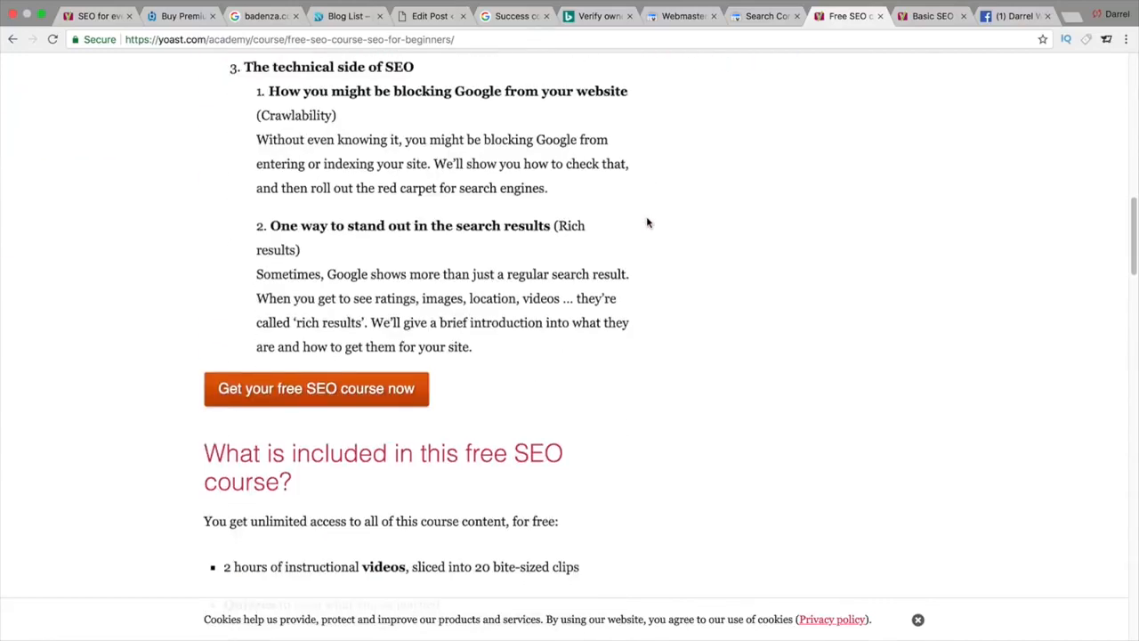
{"action": "scroll", "coordinate": [645, 227], "scroll_direction": "down", "scroll_amount": 7}
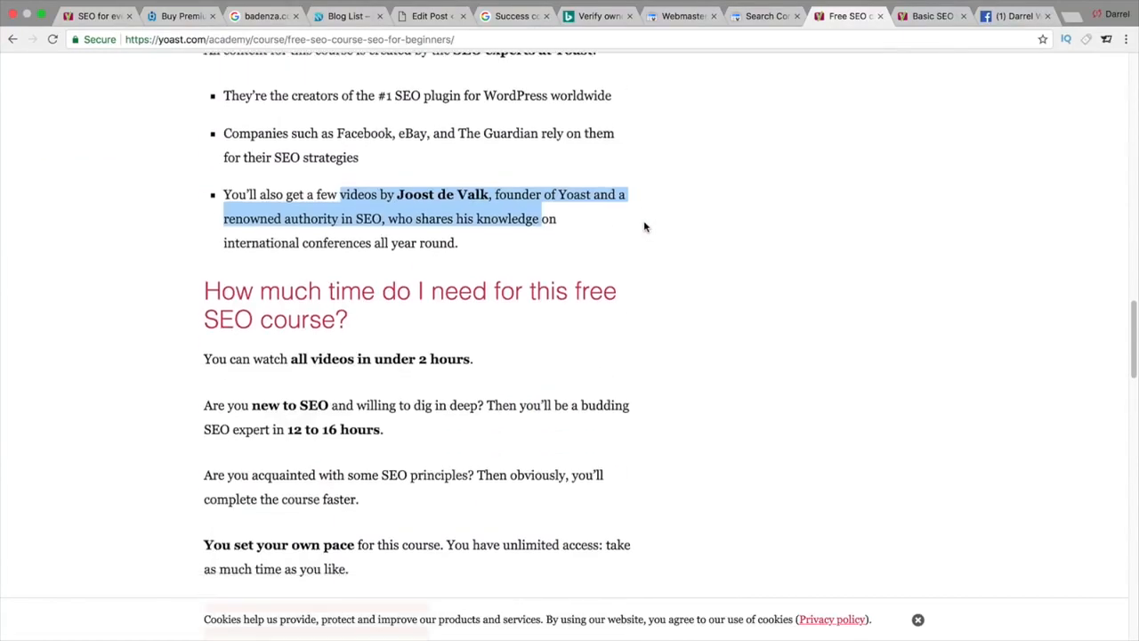
{"action": "scroll", "coordinate": [645, 231], "scroll_direction": "down", "scroll_amount": 2}
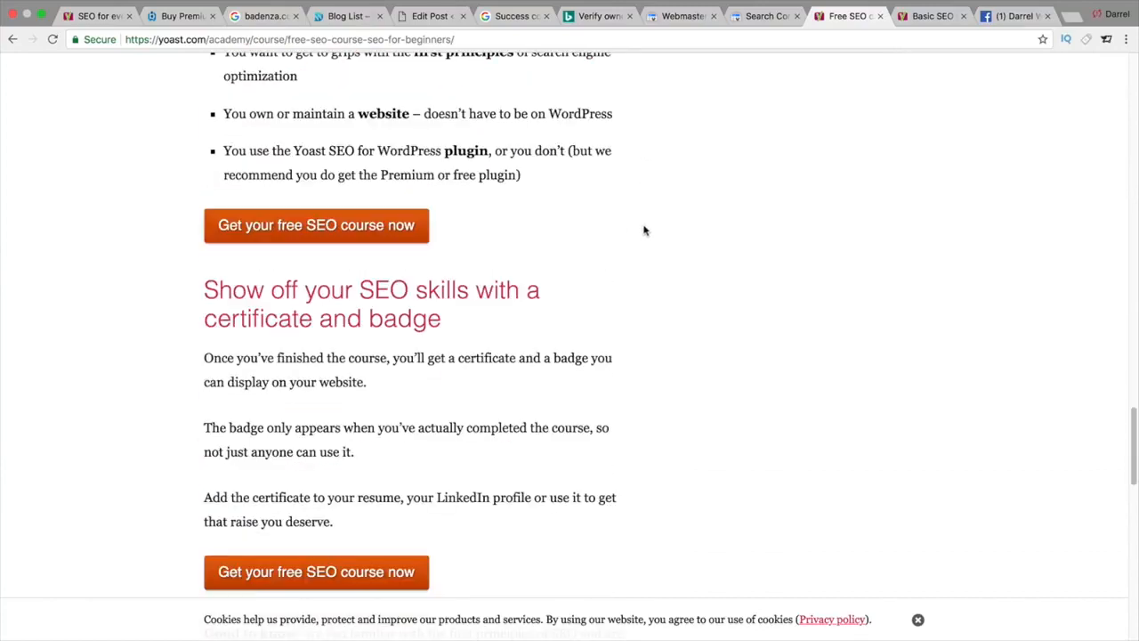
{"action": "left_click", "coordinate": [929, 16]}
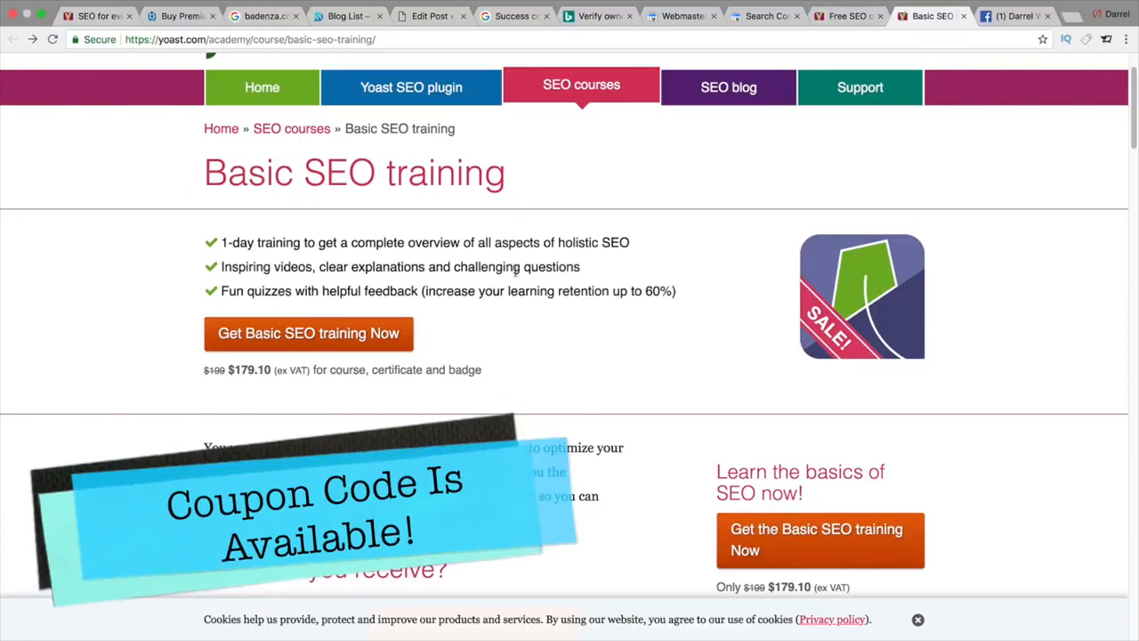
Step: Scroll the Basic SEO page, then go via Webmaster Central back to the post's Yoast analysis
{"action": "scroll", "coordinate": [514, 271], "scroll_direction": "down", "scroll_amount": 3}
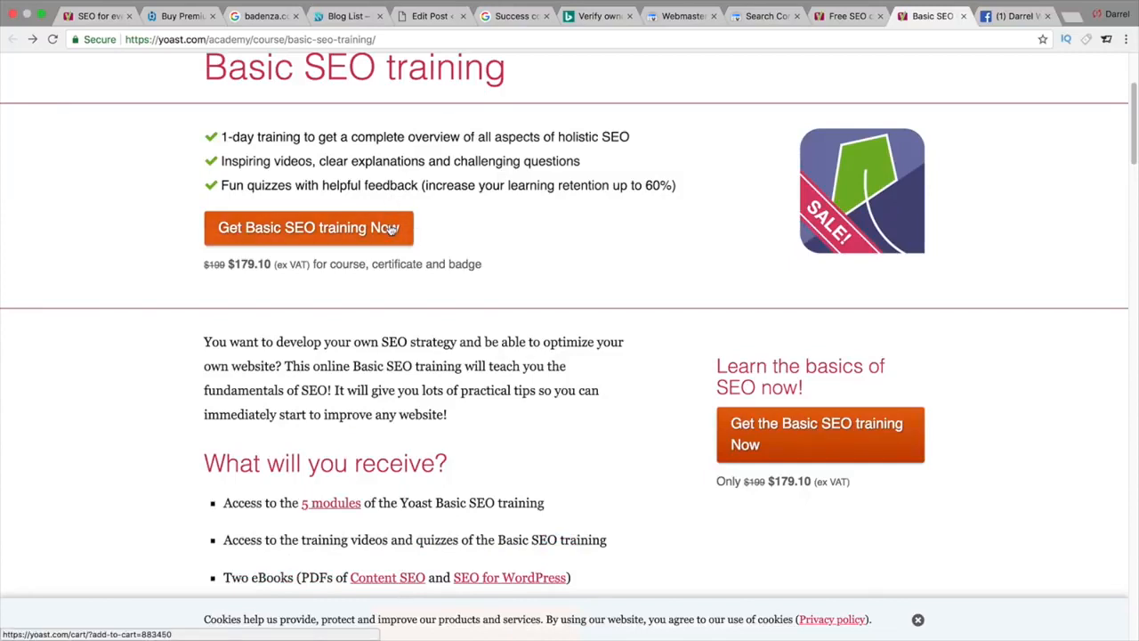
{"action": "scroll", "coordinate": [390, 229], "scroll_direction": "down", "scroll_amount": 3}
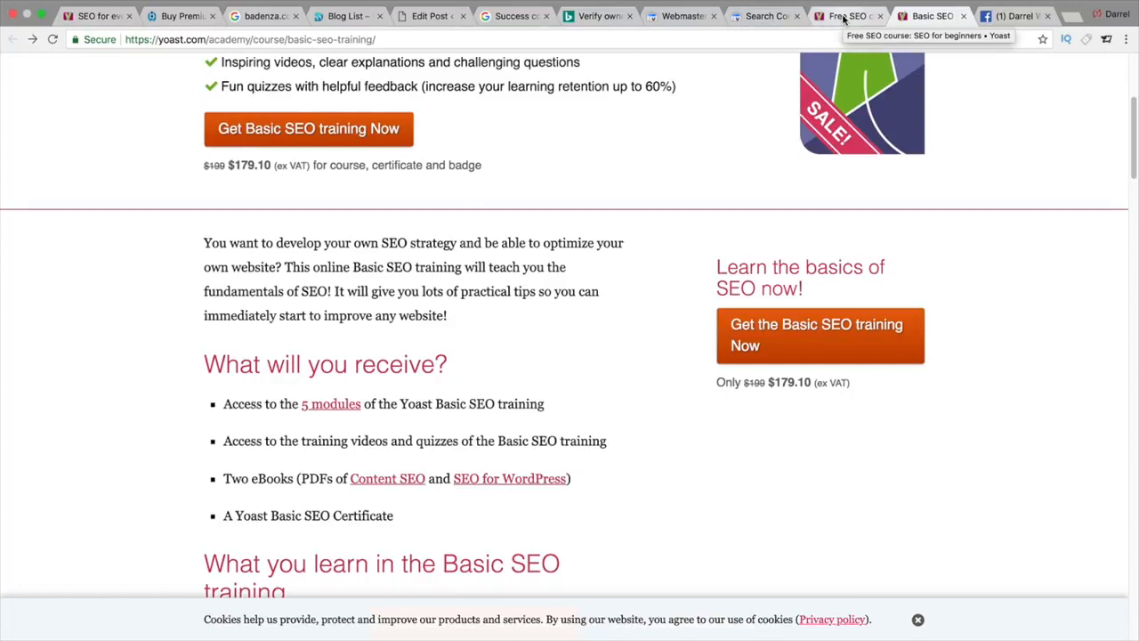
{"action": "left_click", "coordinate": [682, 17]}
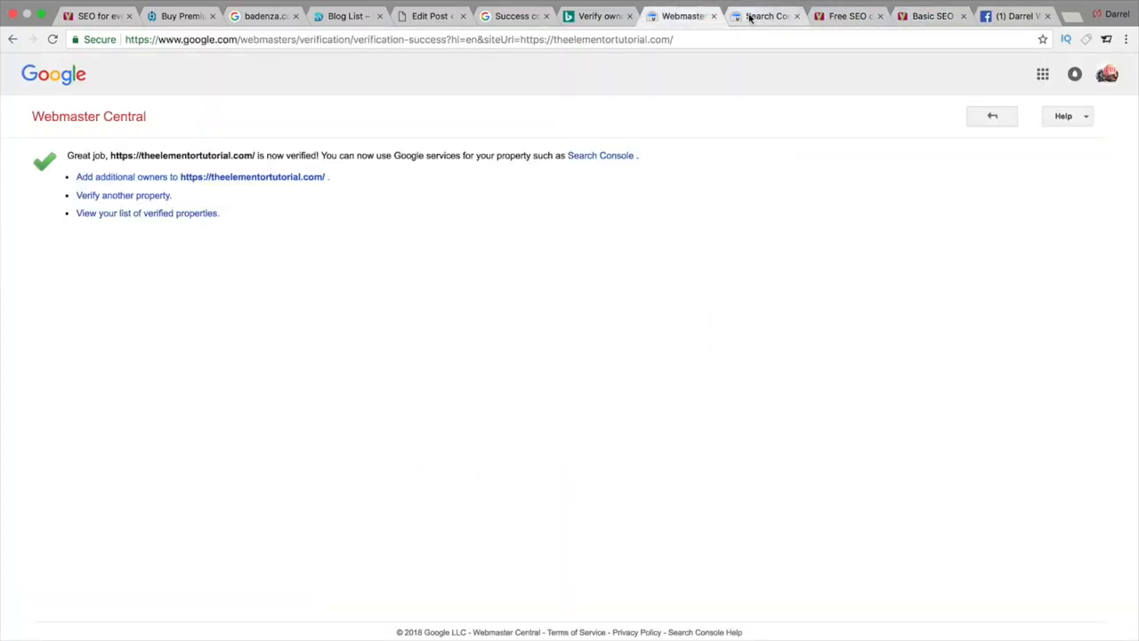
{"action": "left_click", "coordinate": [424, 17]}
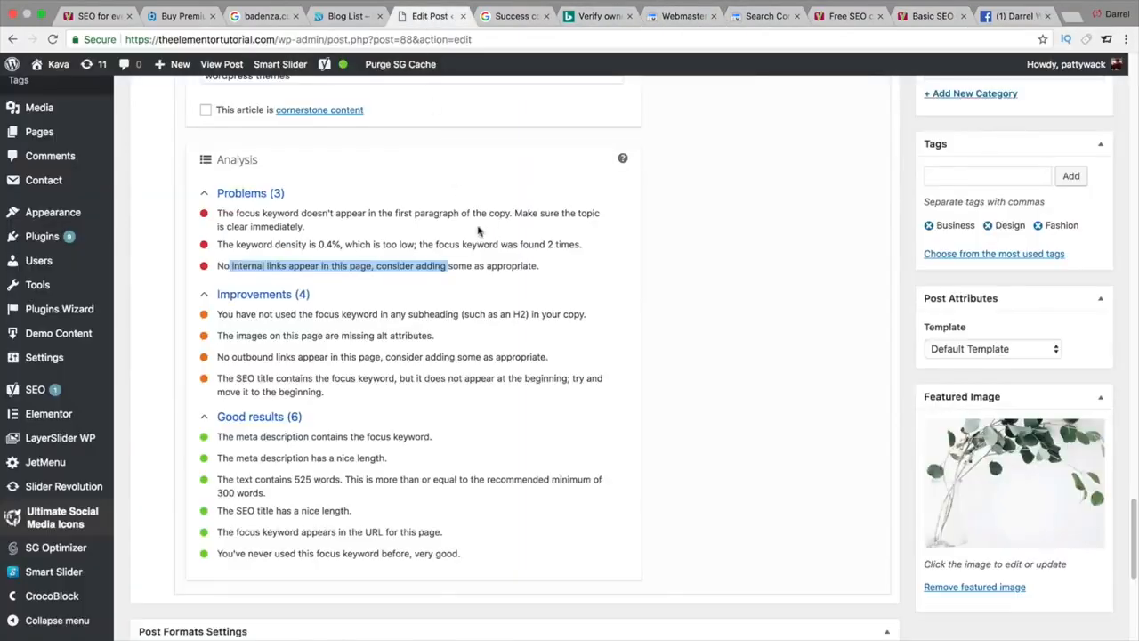
Step: Highlight the first-paragraph keyword problem, then show the Free SEO course page from the top
{"action": "left_click_drag", "start_coordinate": [328, 214], "coordinate": [328, 227]}
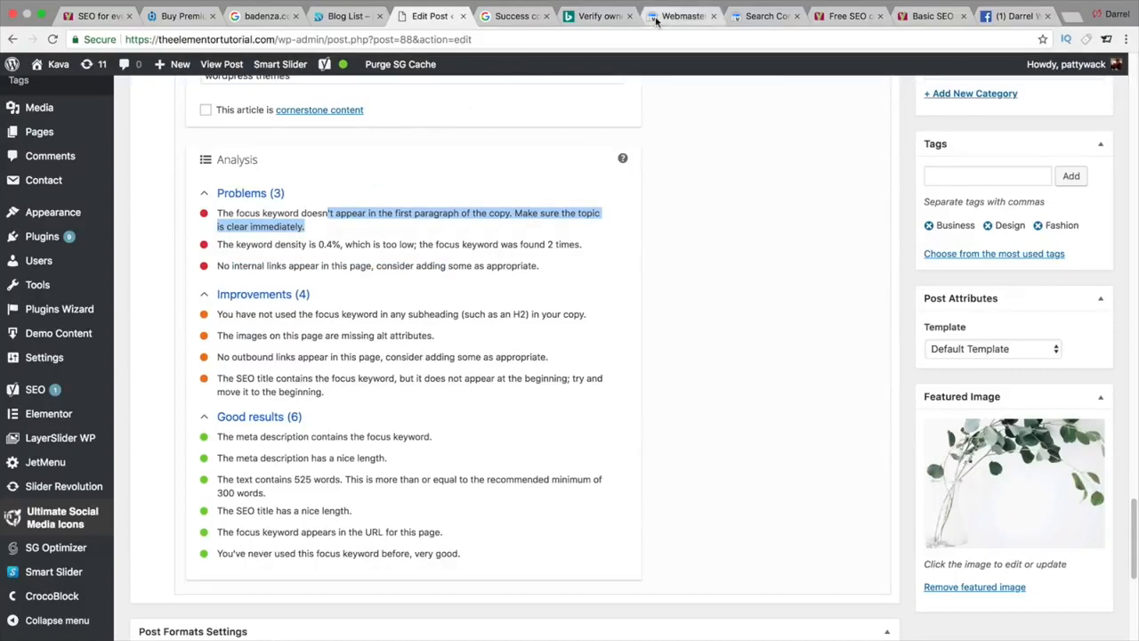
{"action": "left_click", "coordinate": [840, 16]}
{"action": "scroll", "coordinate": [775, 241], "scroll_direction": "up", "scroll_amount": 15}
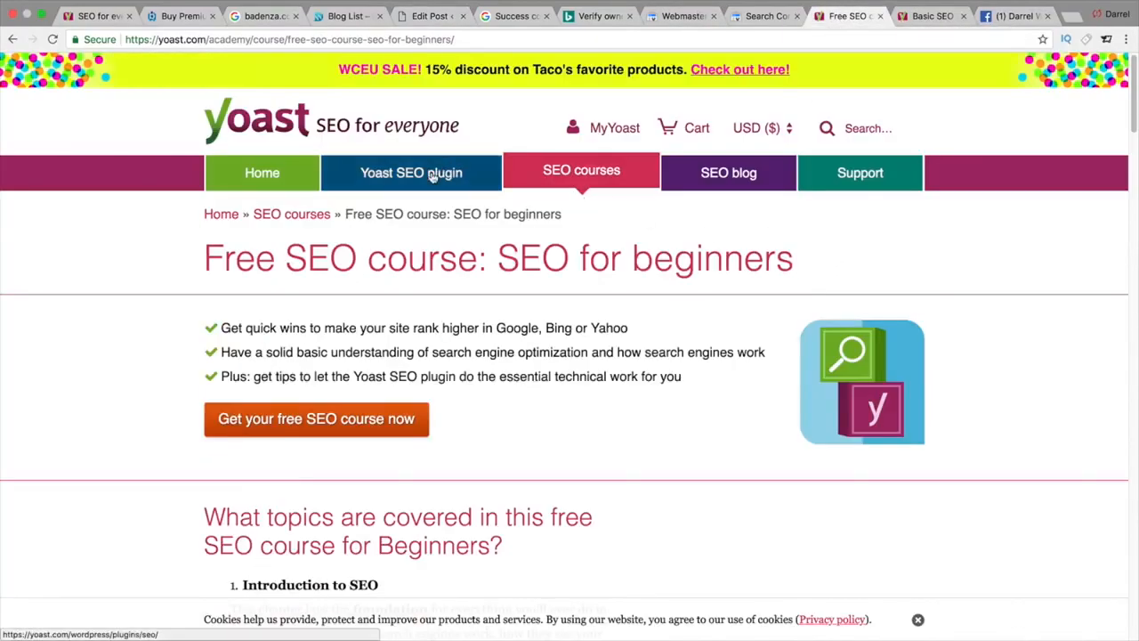
Step: Open the Yoast SEO plugin page, scroll to the comparison table and dismiss the cookie notice
{"action": "left_click", "coordinate": [432, 175]}
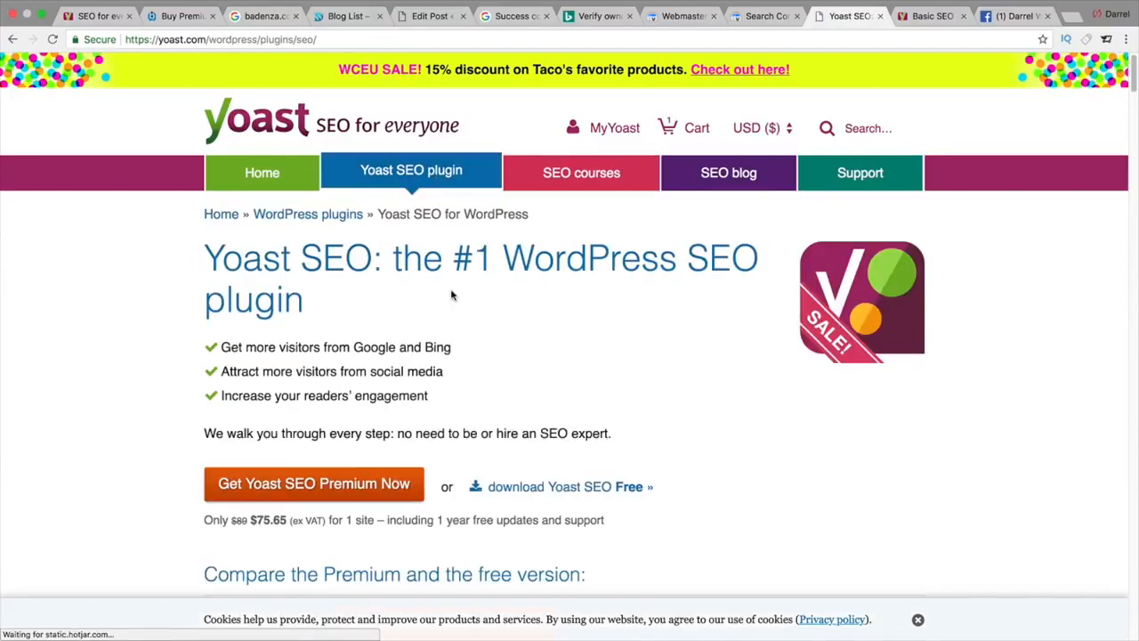
{"action": "scroll", "coordinate": [452, 297], "scroll_direction": "down", "scroll_amount": 3}
{"action": "scroll", "coordinate": [450, 294], "scroll_direction": "down", "scroll_amount": 8}
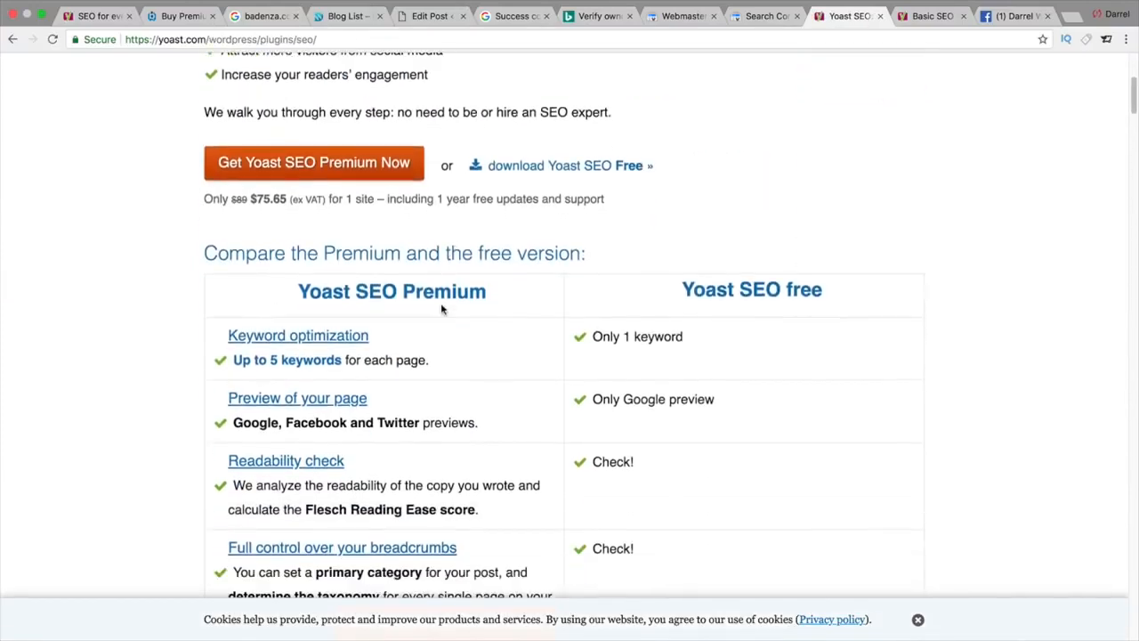
{"action": "scroll", "coordinate": [109, 302], "scroll_direction": "down", "scroll_amount": 1}
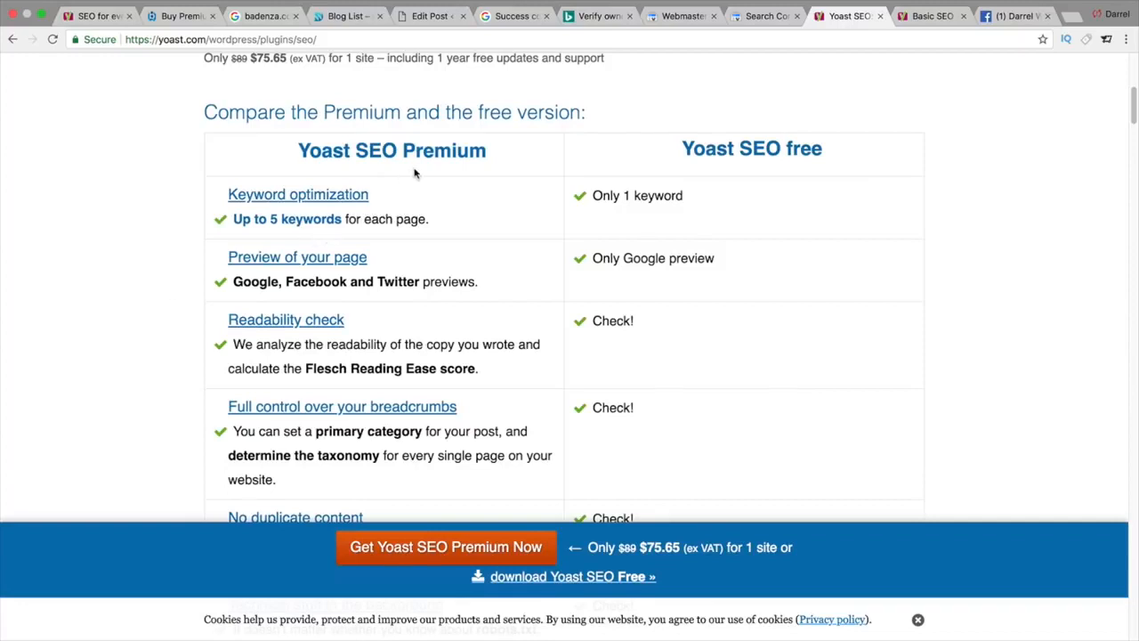
{"action": "left_click", "coordinate": [917, 619]}
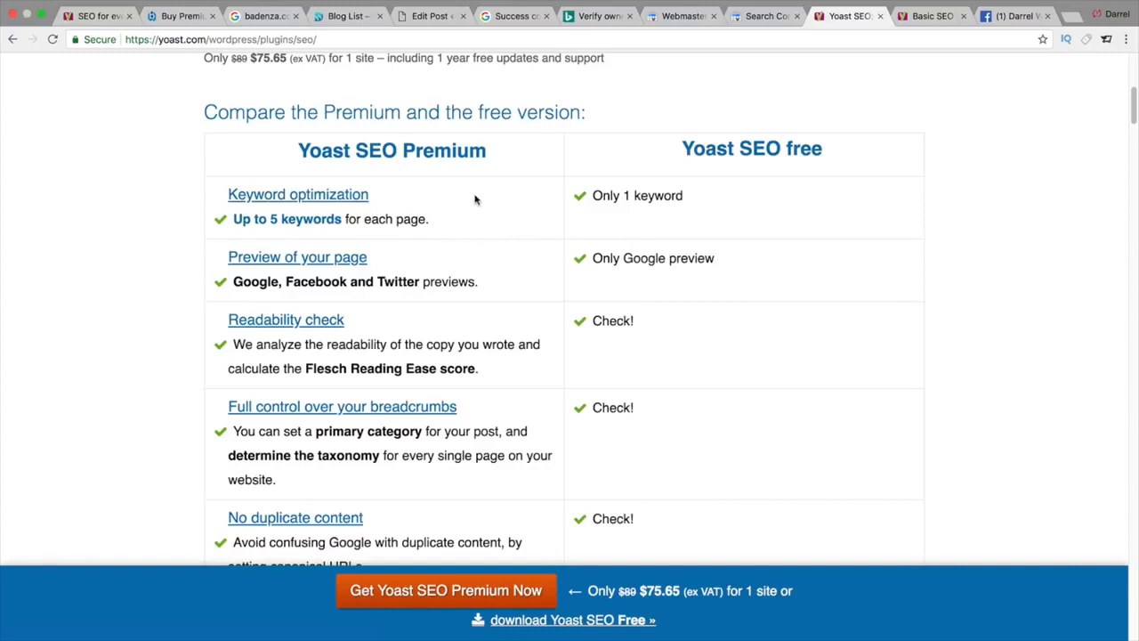
Step: Highlight the free 1-keyword limit, Premium's Google/Facebook/Twitter previews and the Readability check in the comparison
{"action": "left_click_drag", "start_coordinate": [685, 197], "coordinate": [593, 196]}
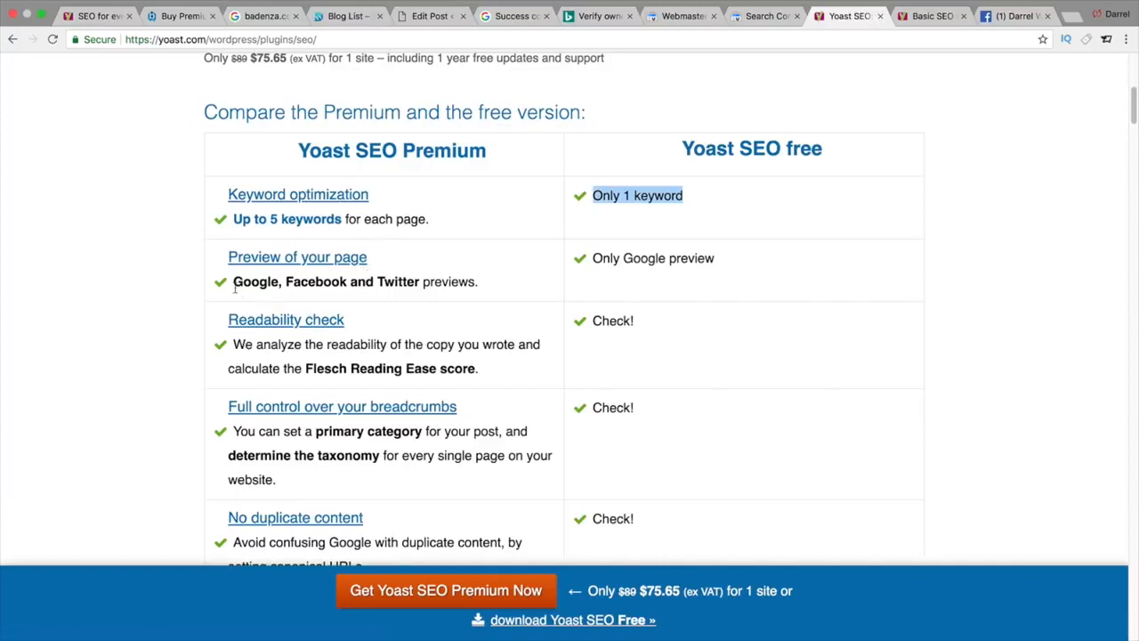
{"action": "left_click_drag", "start_coordinate": [234, 285], "coordinate": [409, 294]}
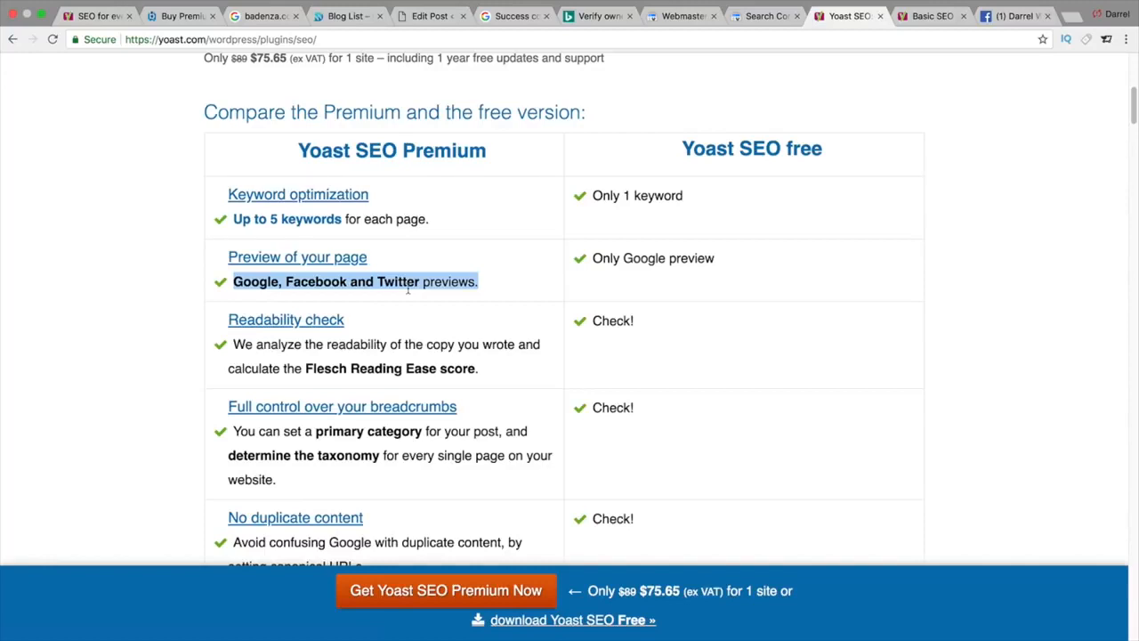
{"action": "left_click_drag", "start_coordinate": [257, 345], "coordinate": [436, 358]}
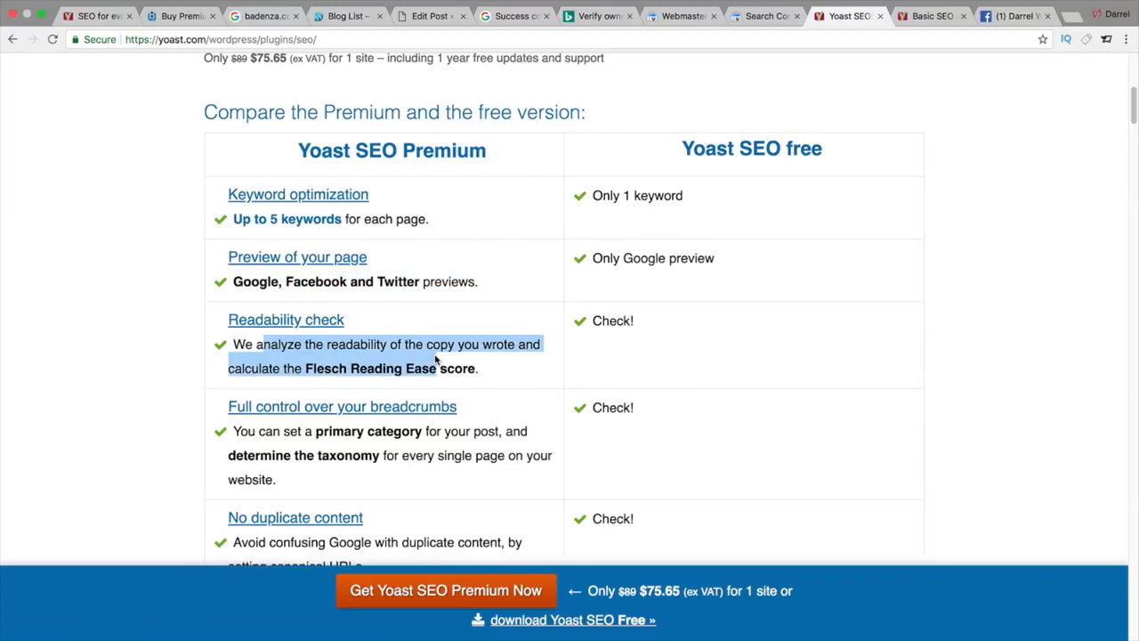
{"action": "scroll", "coordinate": [436, 359], "scroll_direction": "down", "scroll_amount": 1}
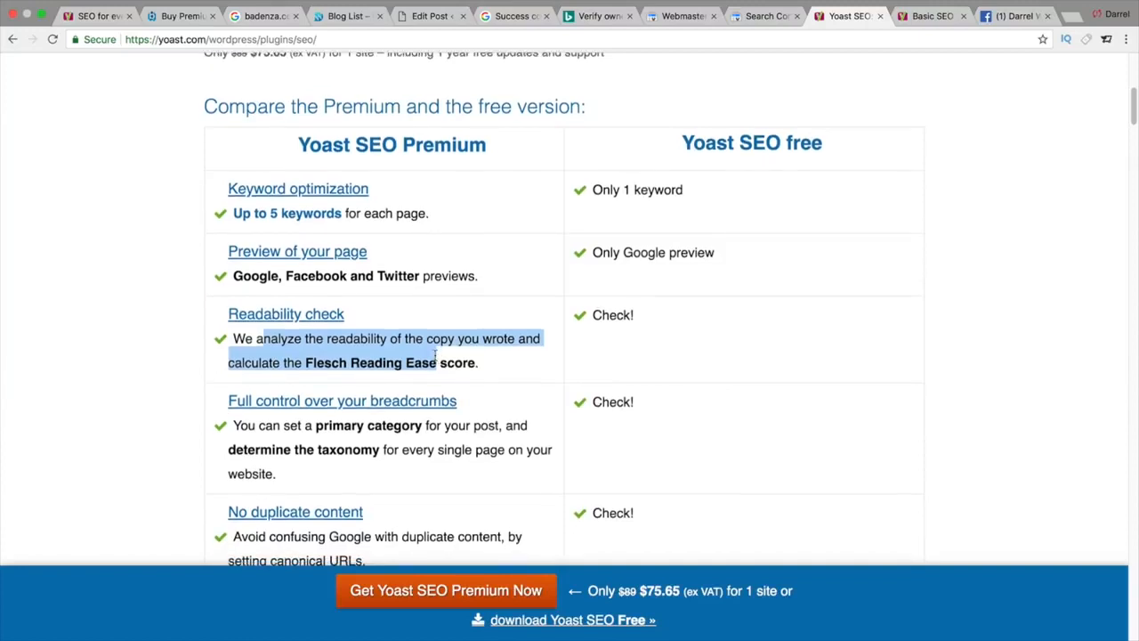
{"action": "scroll", "coordinate": [436, 352], "scroll_direction": "down", "scroll_amount": 1}
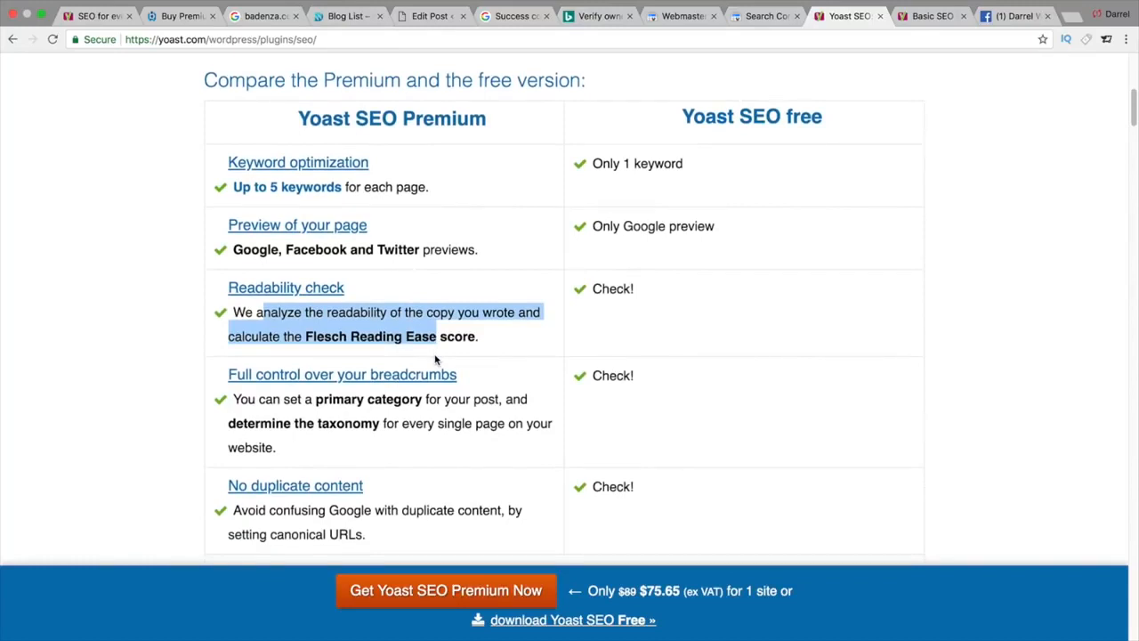
{"action": "scroll", "coordinate": [436, 359], "scroll_direction": "down", "scroll_amount": 1}
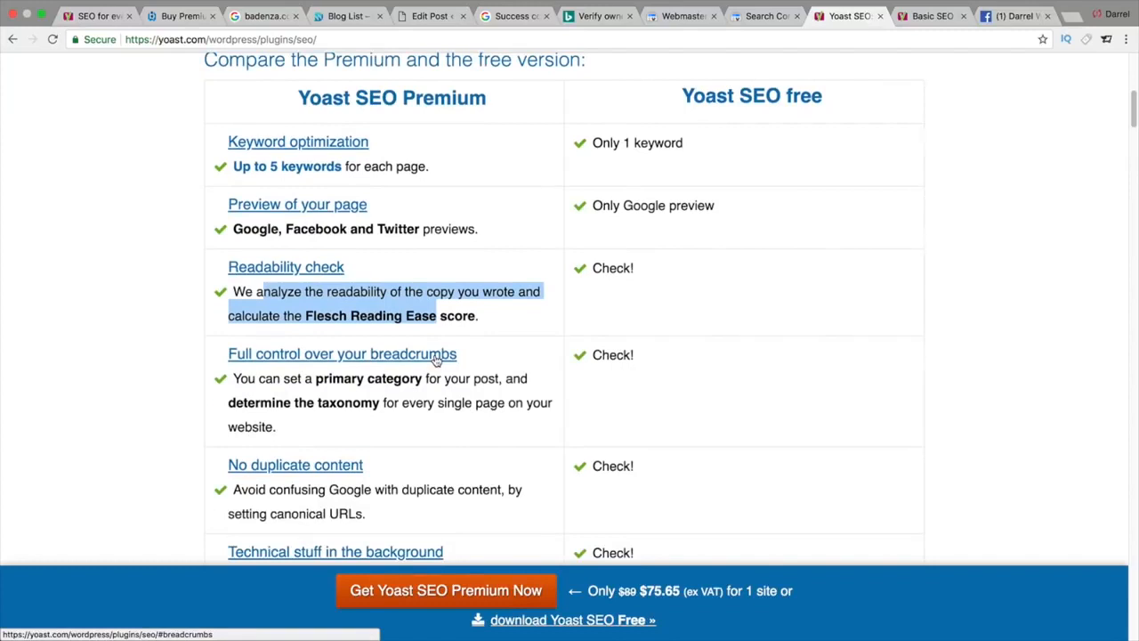
{"action": "scroll", "coordinate": [436, 358], "scroll_direction": "down", "scroll_amount": 1}
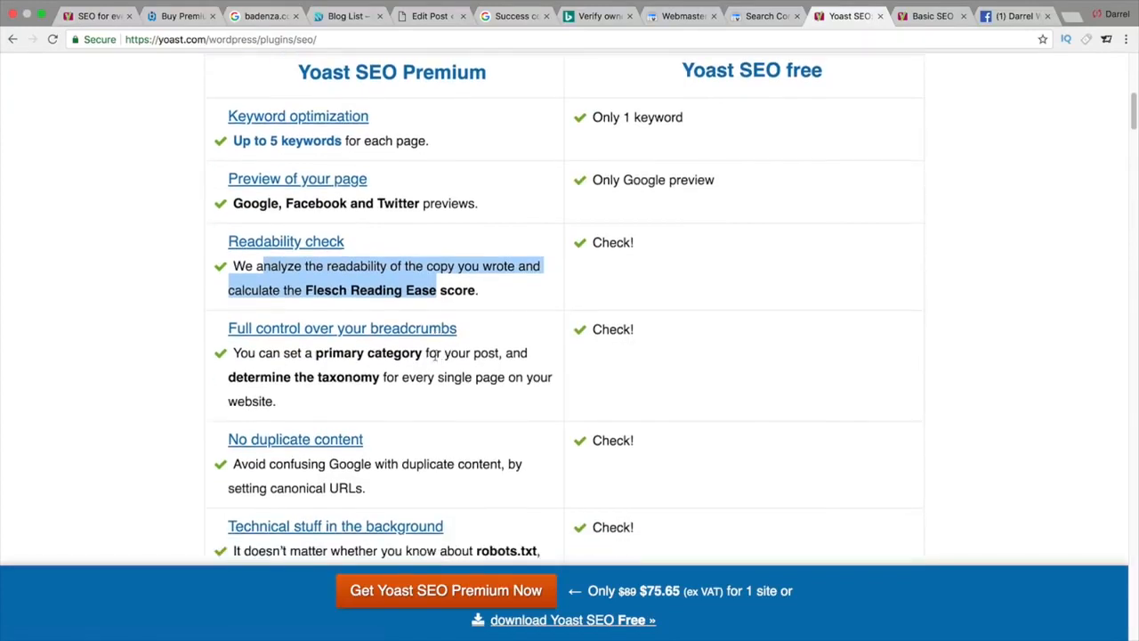
{"action": "scroll", "coordinate": [434, 356], "scroll_direction": "down", "scroll_amount": 1}
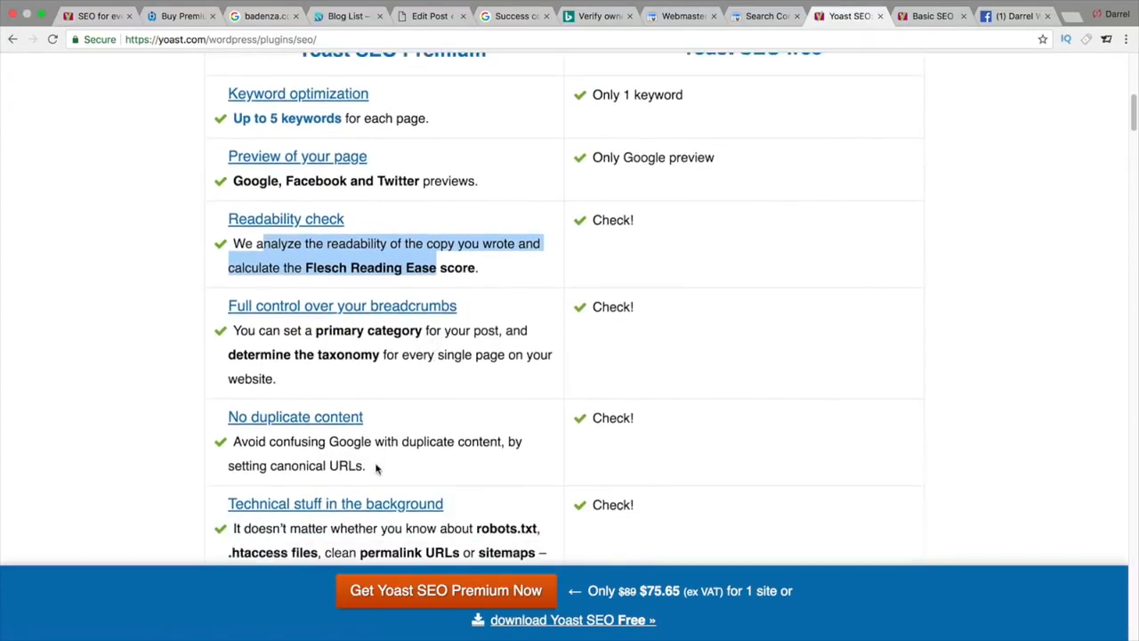
{"action": "left_click_drag", "start_coordinate": [376, 466], "coordinate": [190, 432]}
{"action": "left_click", "coordinate": [181, 431]}
{"action": "scroll", "coordinate": [615, 169], "scroll_direction": "up", "scroll_amount": 1}
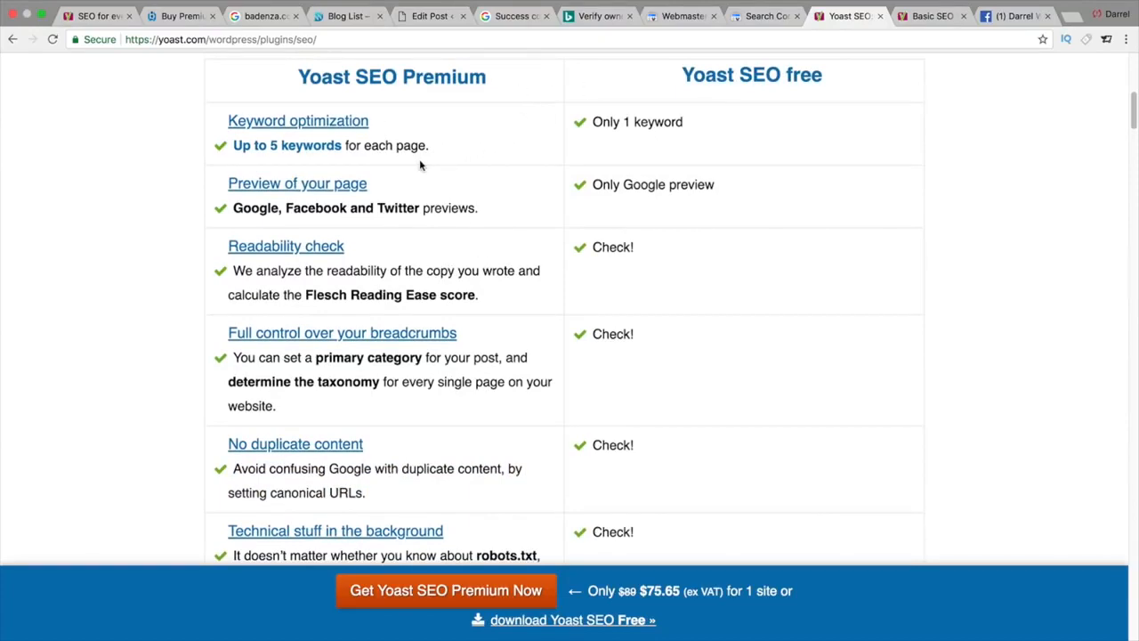
{"action": "scroll", "coordinate": [603, 381], "scroll_direction": "down", "scroll_amount": 10}
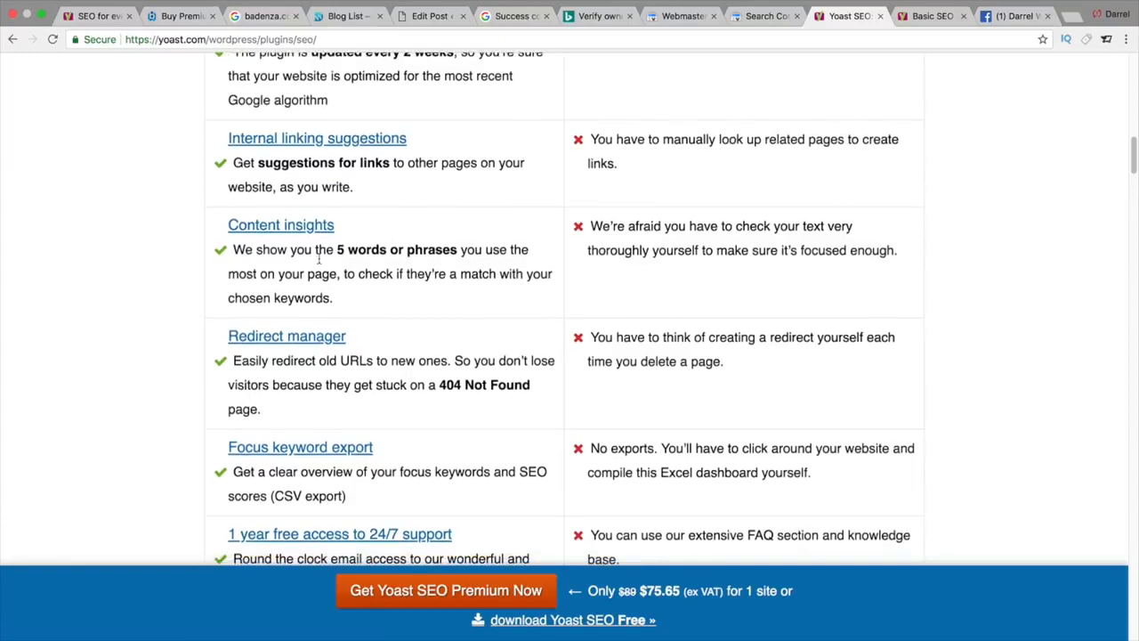
{"action": "scroll", "coordinate": [318, 258], "scroll_direction": "down", "scroll_amount": 4}
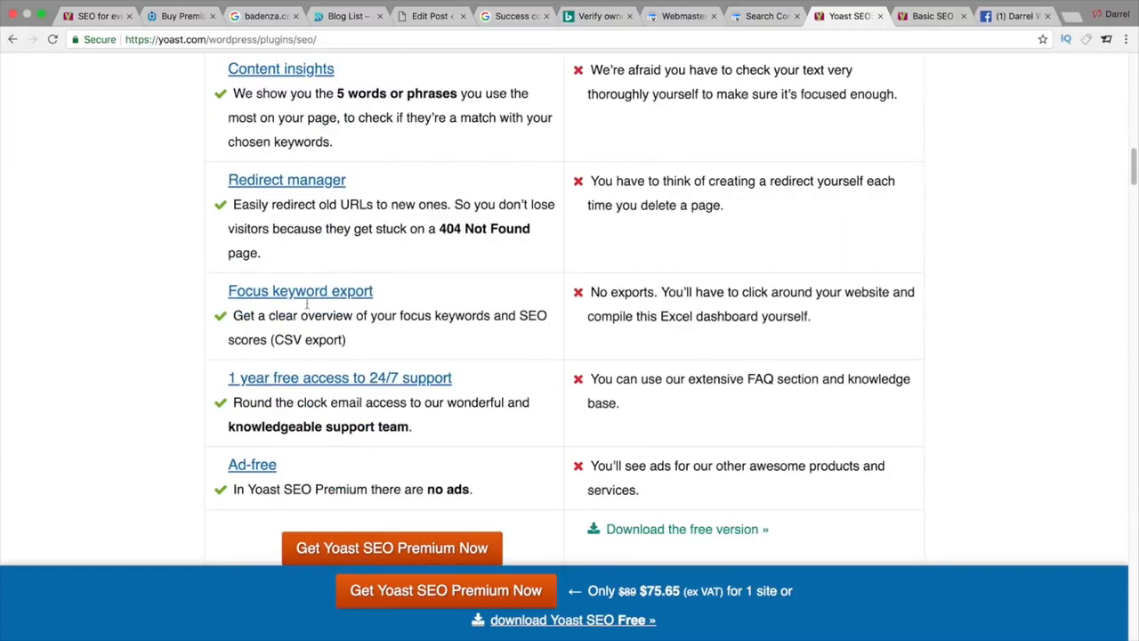
{"action": "double_click", "coordinate": [435, 488]}
{"action": "left_click_drag", "start_coordinate": [405, 494], "coordinate": [258, 489]}
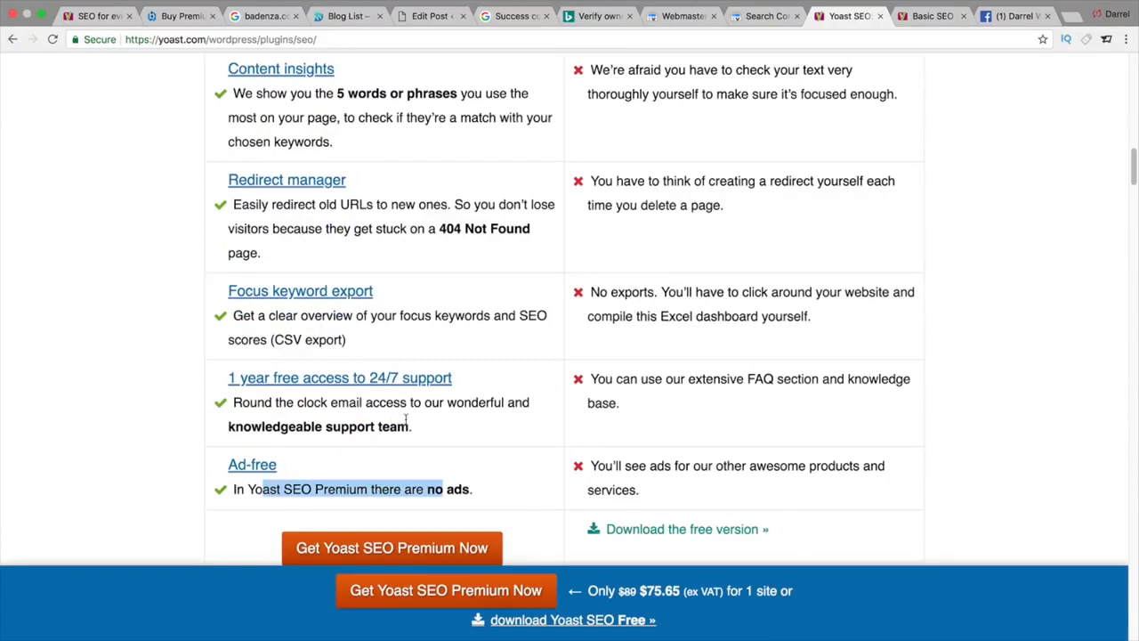
{"action": "left_click_drag", "start_coordinate": [414, 429], "coordinate": [237, 401]}
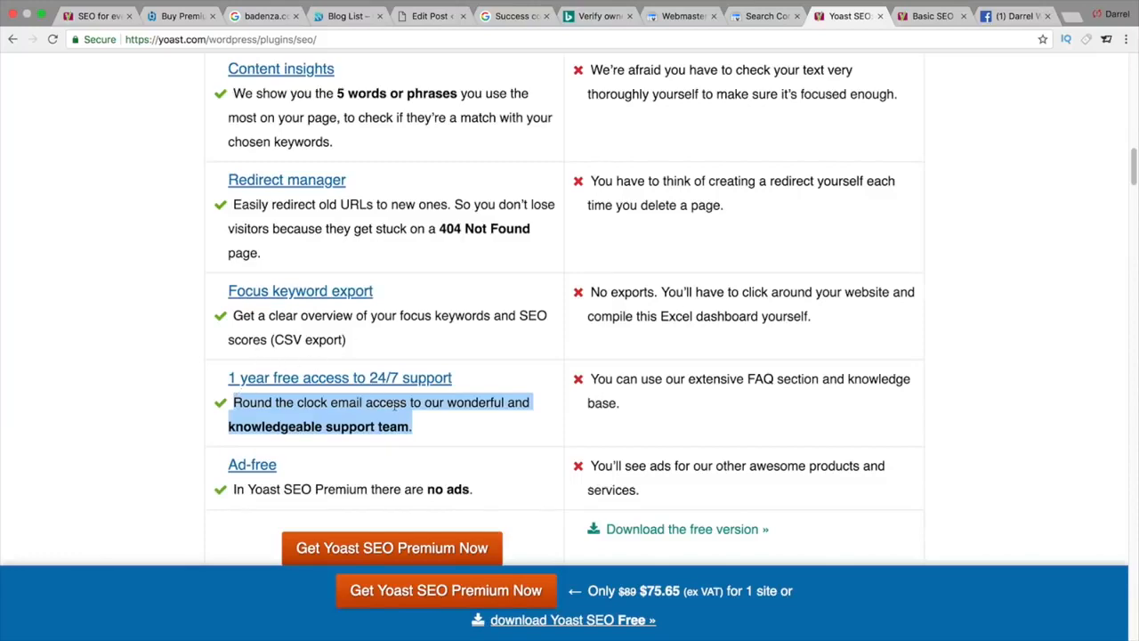
{"action": "scroll", "coordinate": [396, 409], "scroll_direction": "up", "scroll_amount": 10}
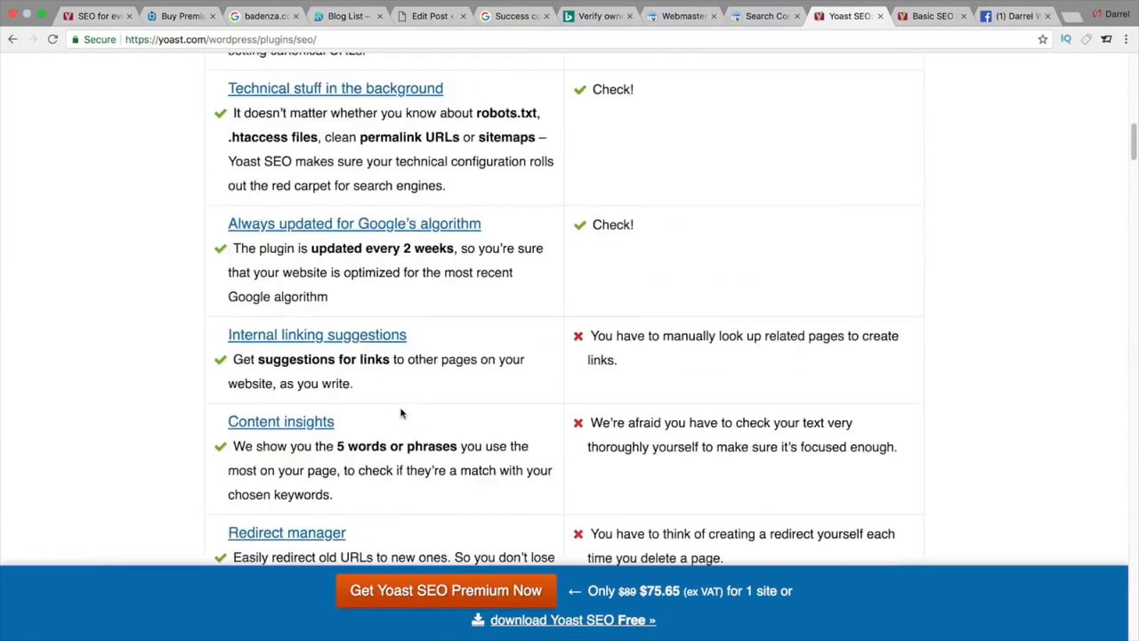
Step: Look over the post's Yoast SEO analysis, then leave the unsaved post for All Pages
{"action": "left_click", "coordinate": [437, 18]}
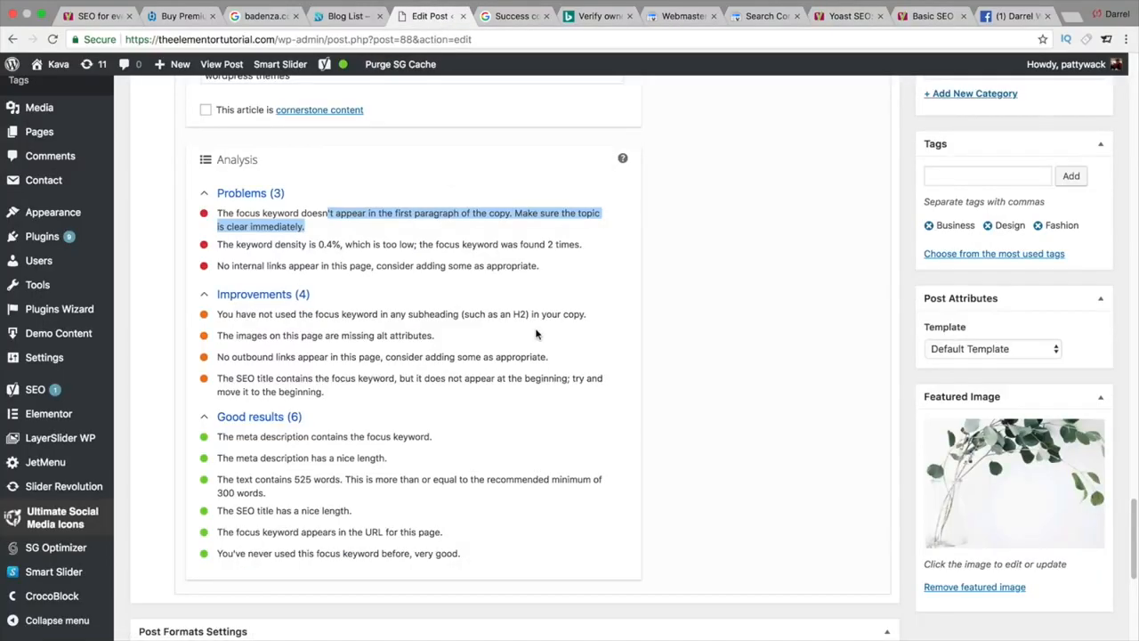
{"action": "scroll", "coordinate": [536, 335], "scroll_direction": "up", "scroll_amount": 1}
{"action": "scroll", "coordinate": [535, 330], "scroll_direction": "up", "scroll_amount": 3}
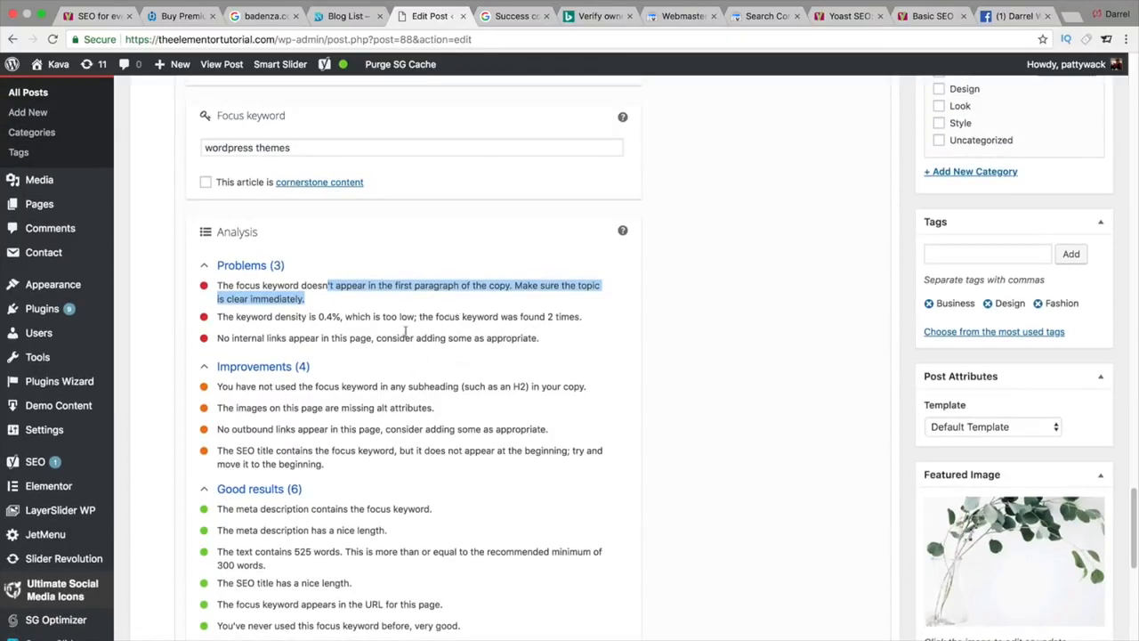
{"action": "scroll", "coordinate": [372, 329], "scroll_direction": "up", "scroll_amount": 1}
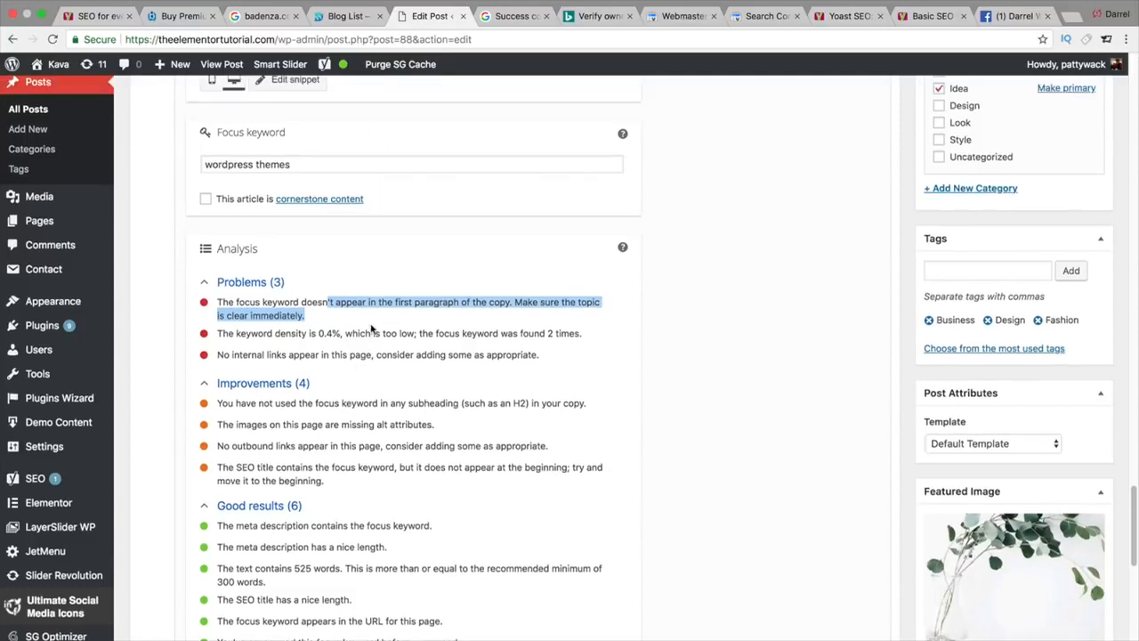
{"action": "scroll", "coordinate": [372, 329], "scroll_direction": "up", "scroll_amount": 3}
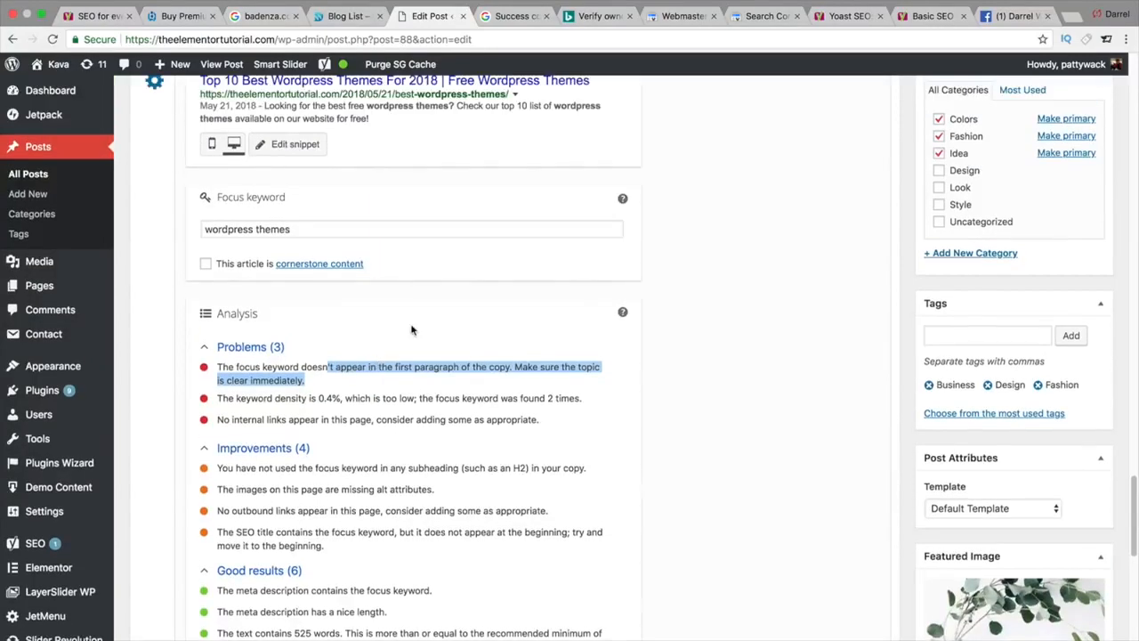
{"action": "mouse_move", "coordinate": [53, 287]}
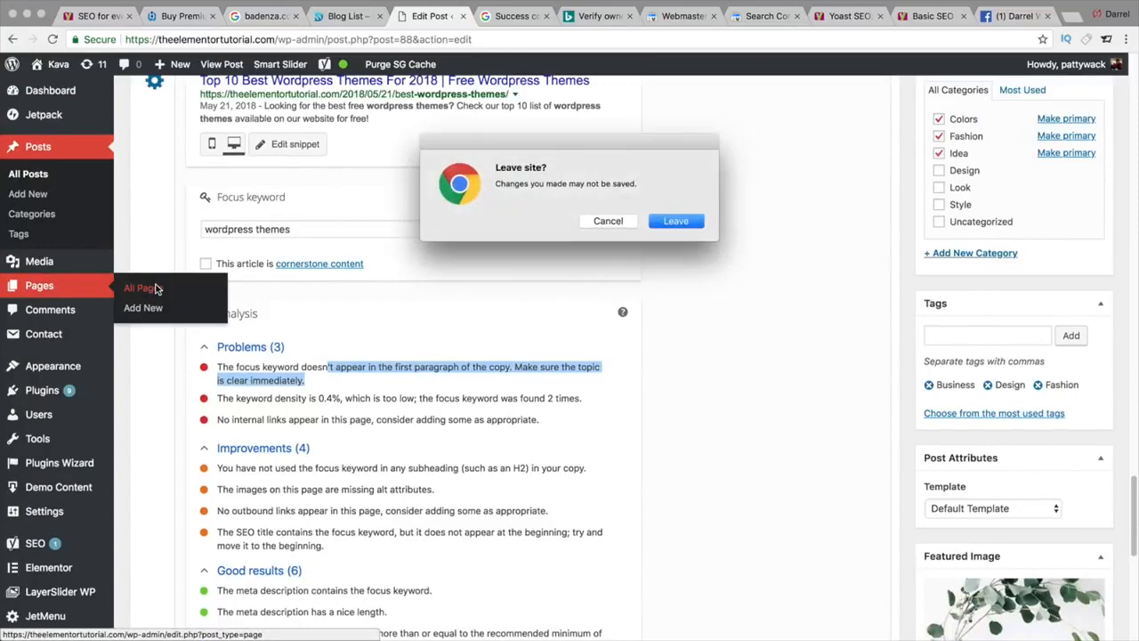
{"action": "left_click", "coordinate": [673, 222]}
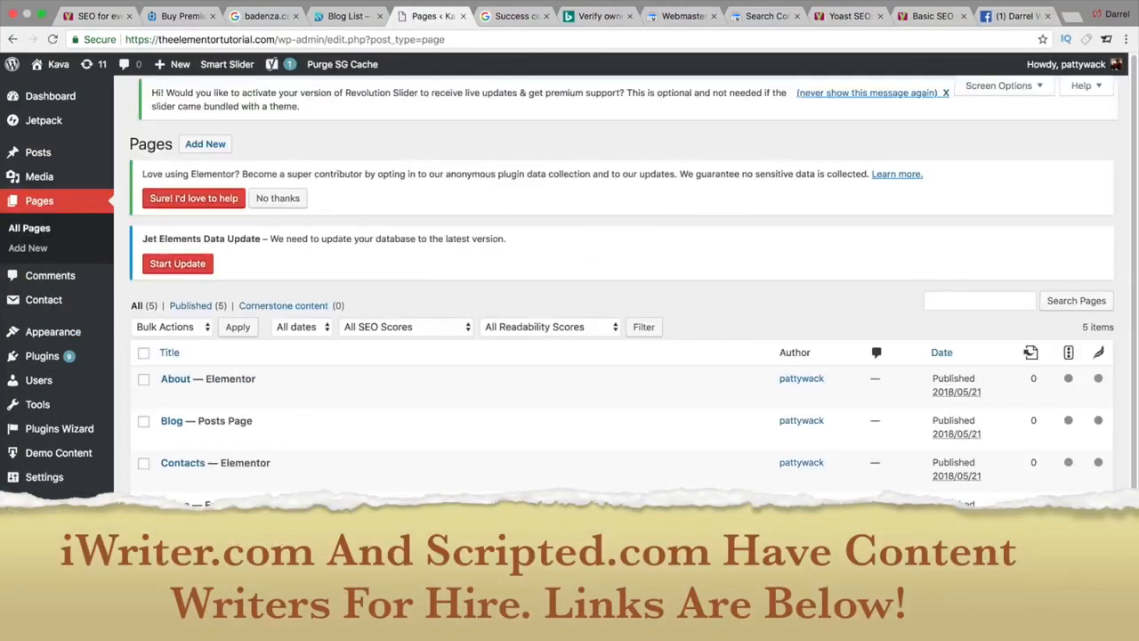
Step: Open the Home page in the page editor and scroll to its Yoast SEO meta box
{"action": "left_click", "coordinate": [175, 505]}
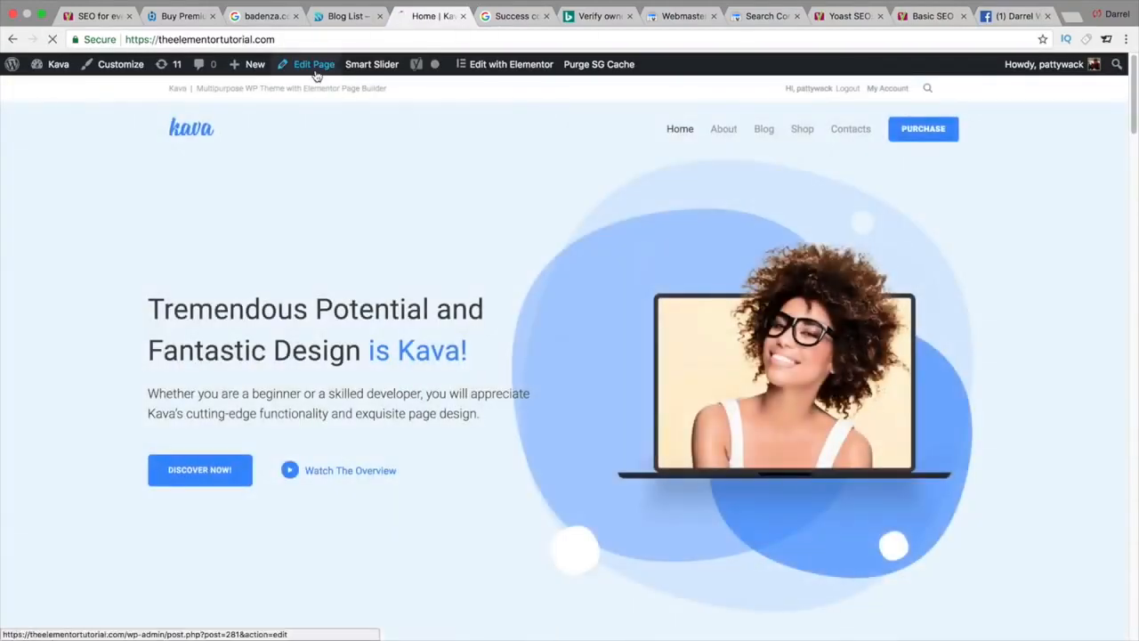
{"action": "left_click", "coordinate": [314, 71]}
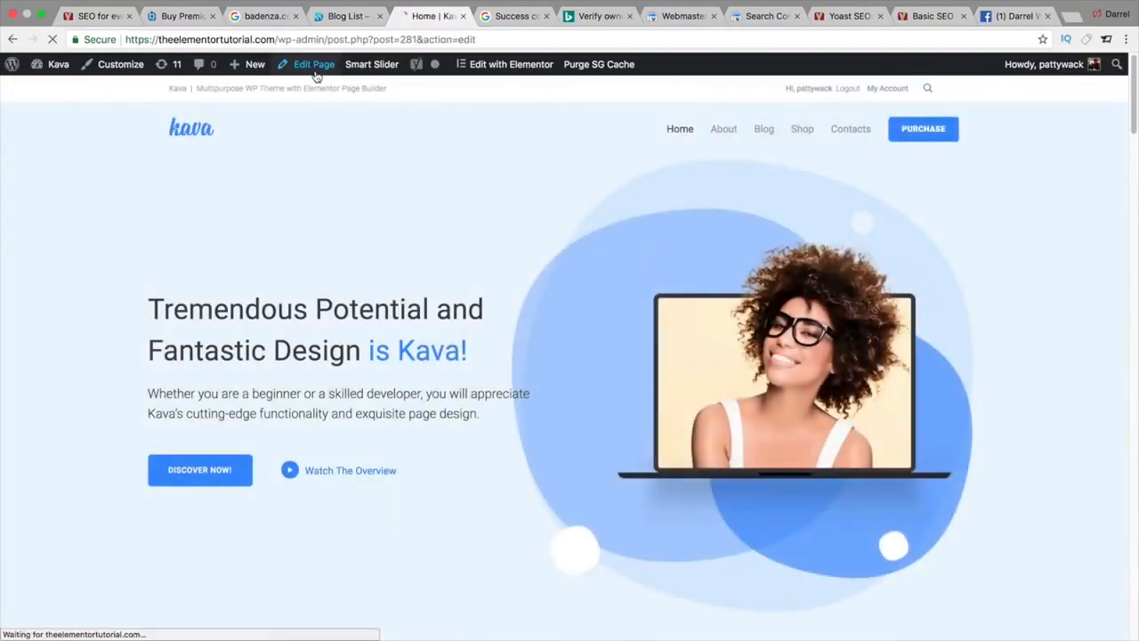
{"action": "left_click_drag", "start_coordinate": [1134, 169], "coordinate": [1126, 434]}
{"action": "scroll", "coordinate": [1125, 434], "scroll_direction": "up", "scroll_amount": 8}
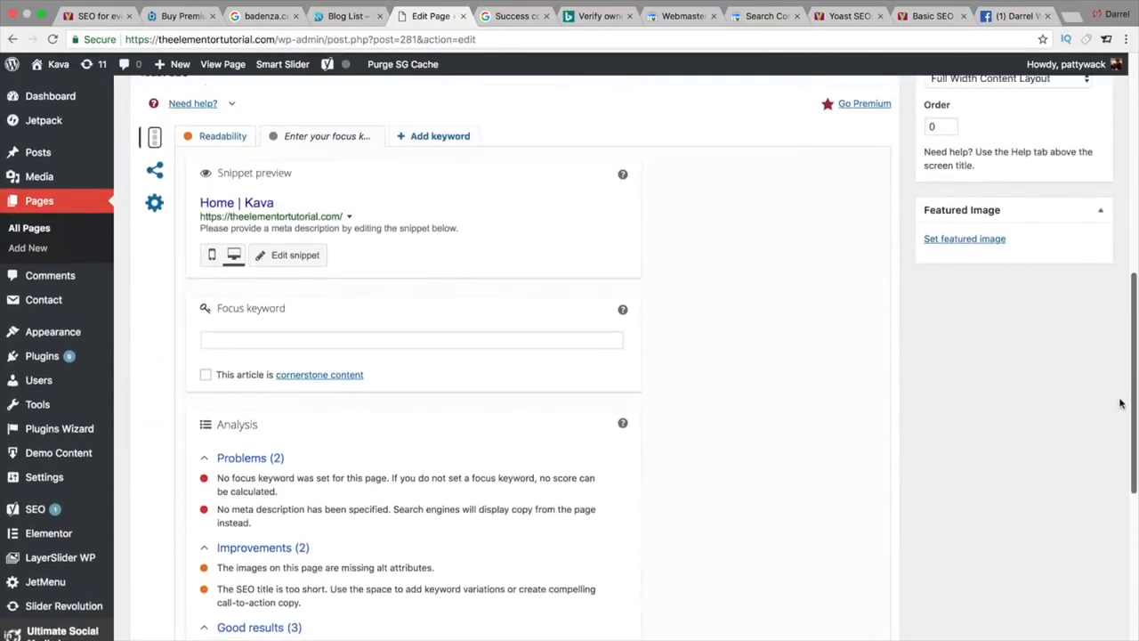
{"action": "scroll", "coordinate": [1098, 406], "scroll_direction": "down", "scroll_amount": 8}
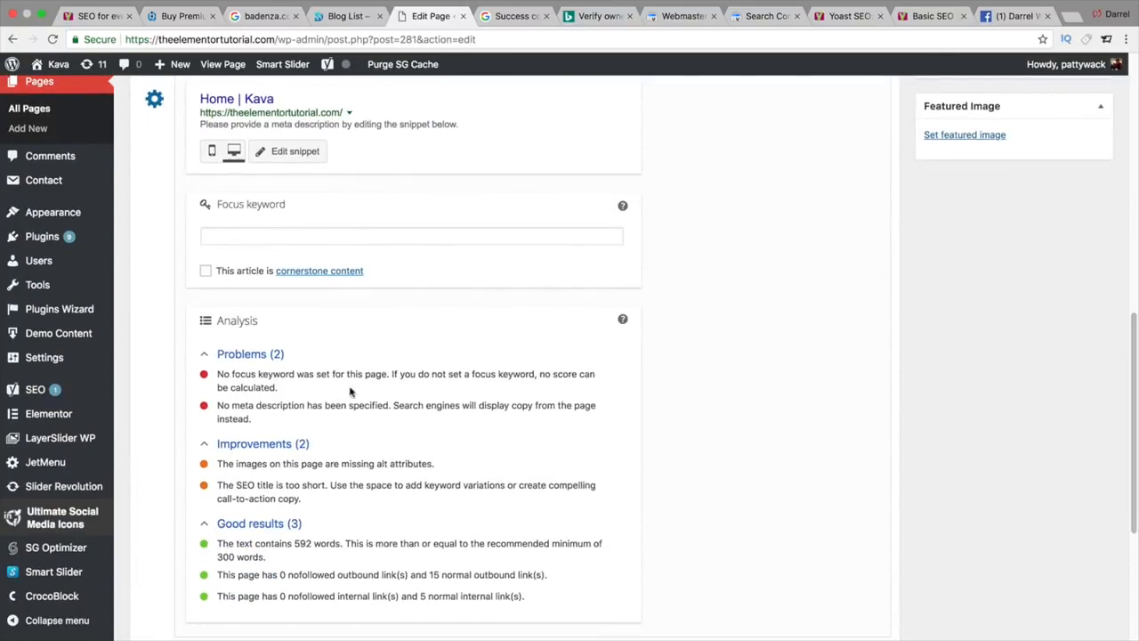
{"action": "scroll", "coordinate": [347, 427], "scroll_direction": "up", "scroll_amount": 2}
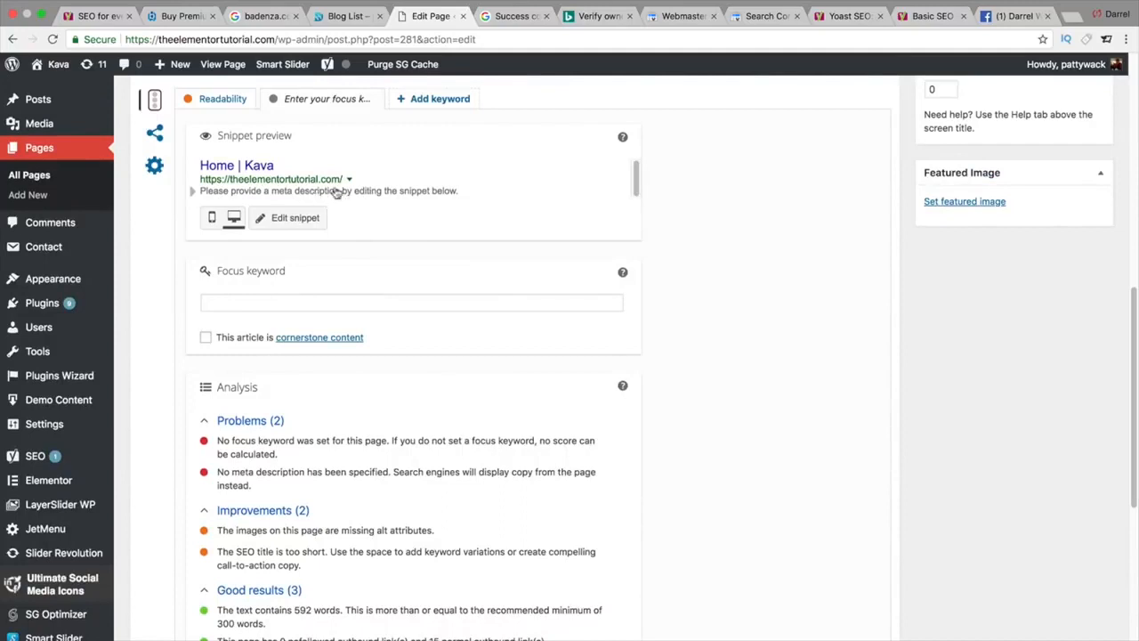
Step: In the homepage snippet editor, set the SEO title to 'DarrelWilson.com | Learn how to make a wordpress website!'
{"action": "left_click", "coordinate": [305, 169]}
{"action": "type", "text": "Badenza,%%title%% %%sep%% %%sitename%%"}
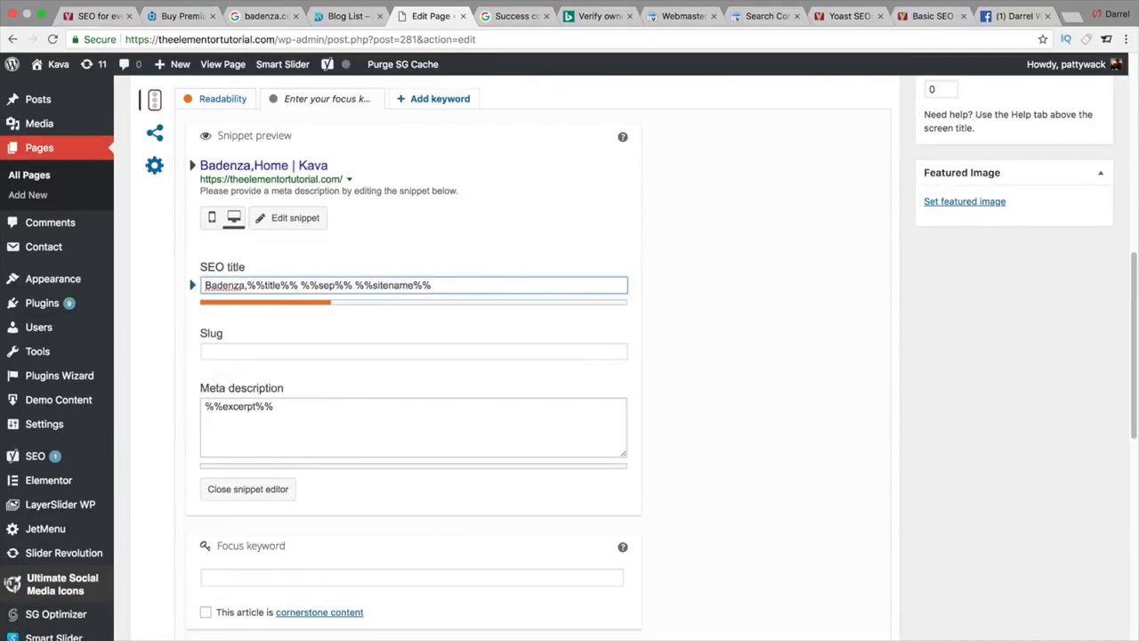
{"action": "key", "text": "BackSpace"}
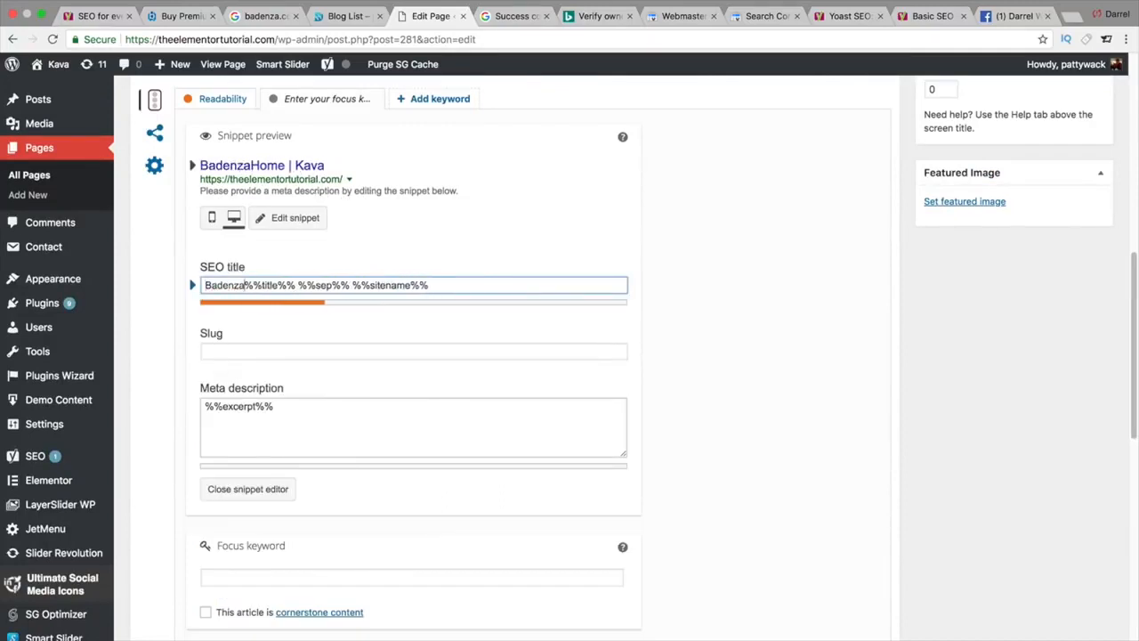
{"action": "type", "text": ".com"}
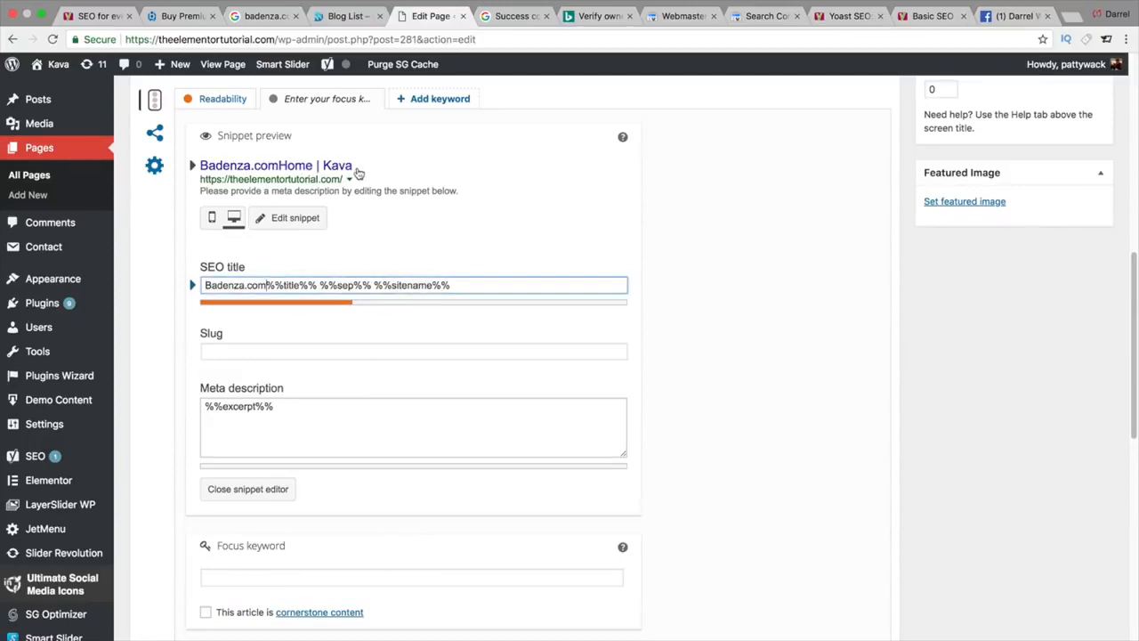
{"action": "triple_click", "coordinate": [459, 288]}
{"action": "type", "text": "Darrel Wilson"}
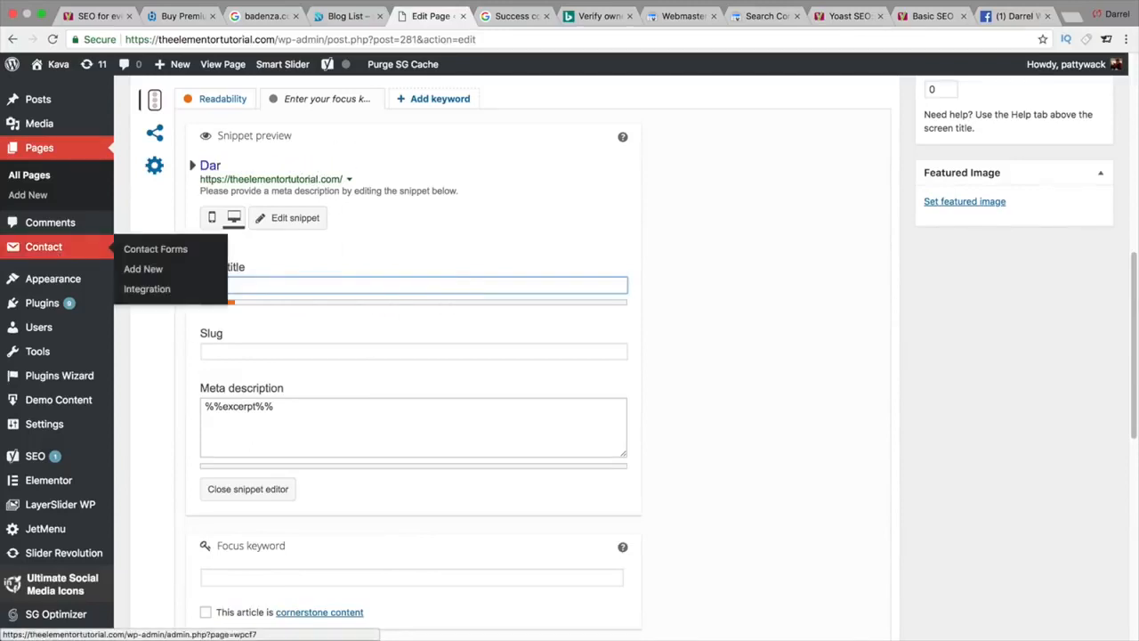
{"action": "key", "text": "BackSpace"}
{"action": "key", "text": "BackSpace"}
{"action": "key", "text": "BackSpace"}
{"action": "key", "text": "BackSpace"}
{"action": "key", "text": "BackSpace"}
{"action": "key", "text": "BackSpace"}
{"action": "key", "text": "BackSpace"}
{"action": "type", "text": "Wilson.com"}
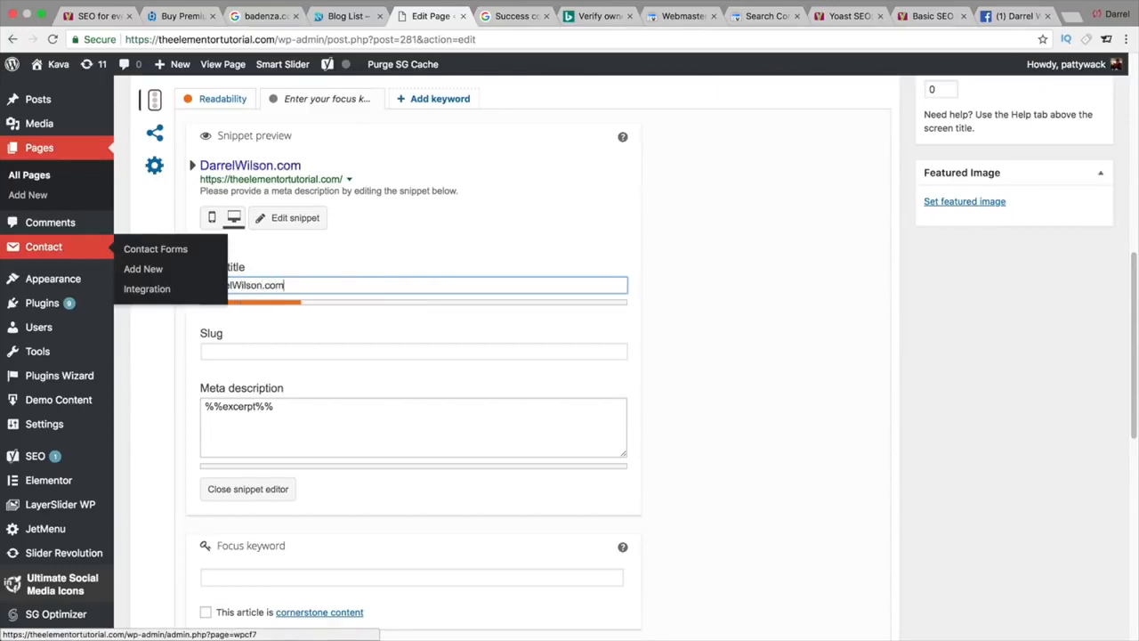
{"action": "type", "text": " | Learn "}
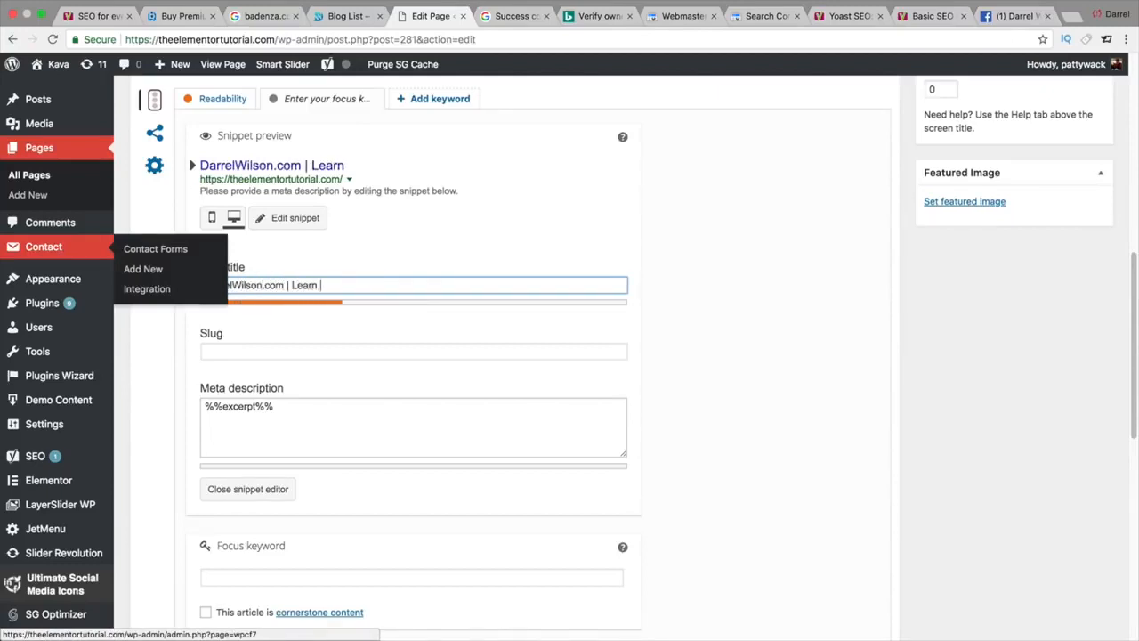
{"action": "type", "text": "how to make a wor"}
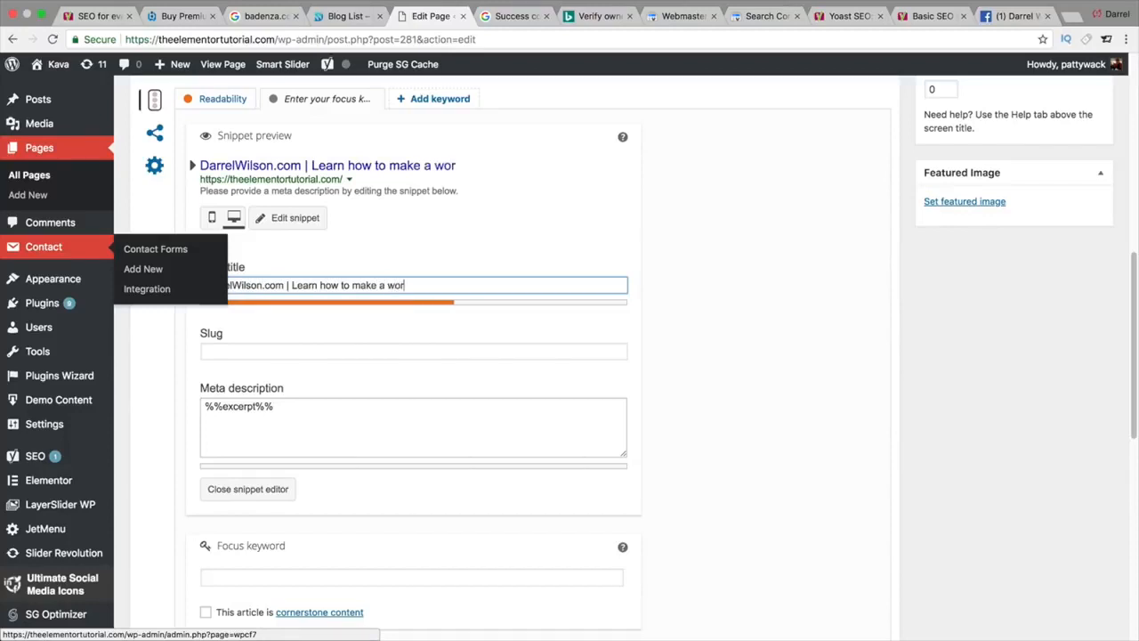
{"action": "type", "text": "dpress website!"}
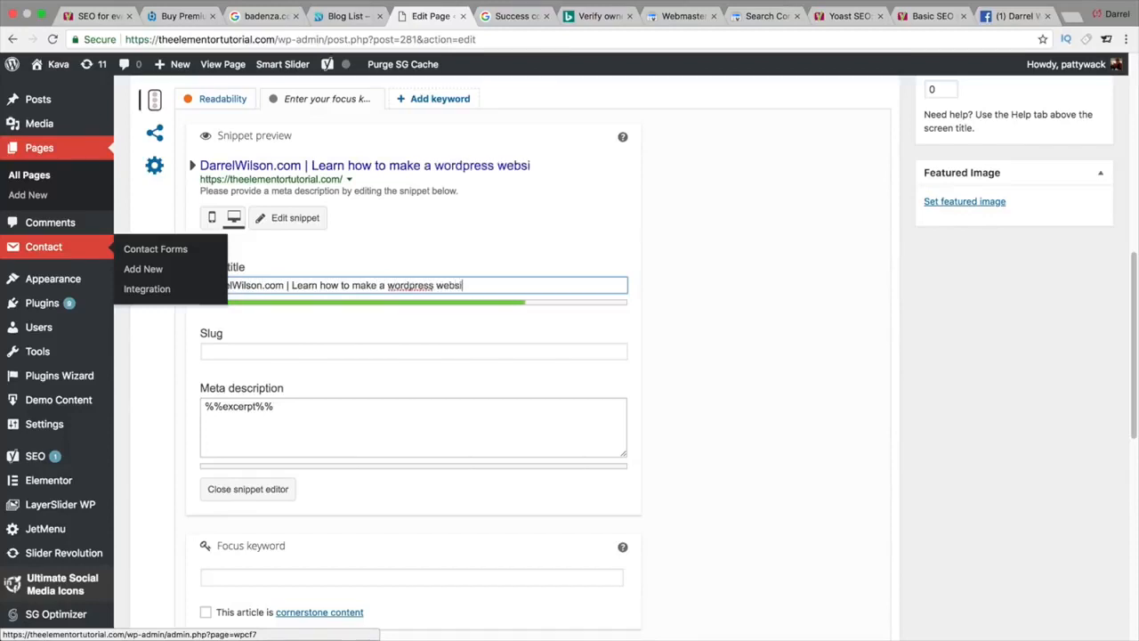
Step: Select the existing meta description text, then return to the Yoast SEO plugin page in Chrome
{"action": "left_click", "coordinate": [258, 414]}
{"action": "key", "text": "super+a"}
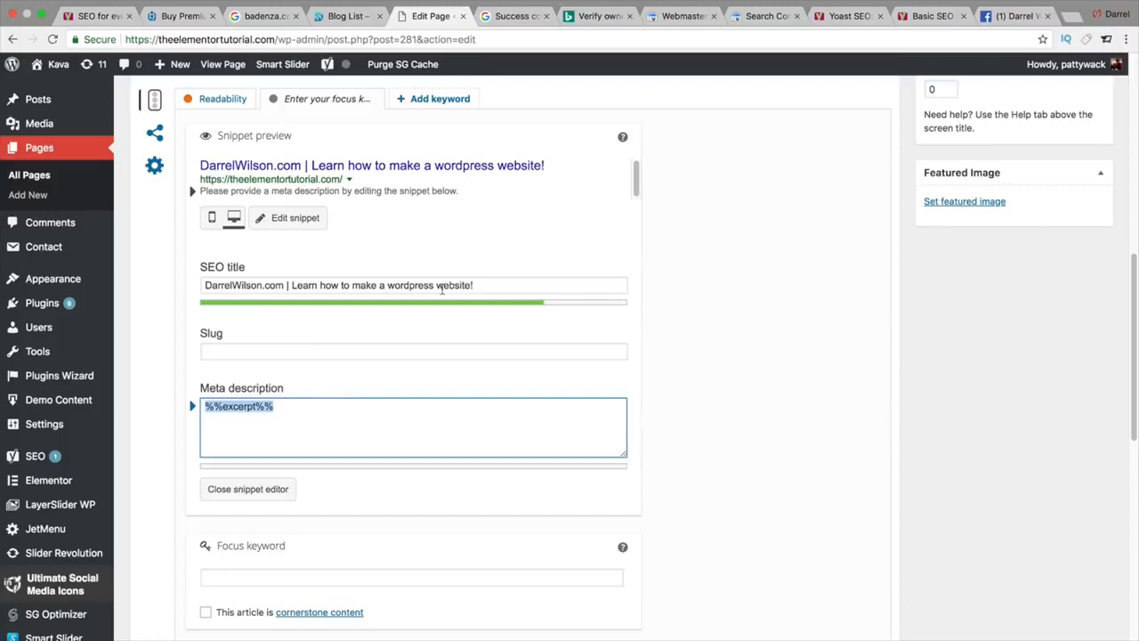
{"action": "scroll", "coordinate": [442, 289], "scroll_direction": "up", "scroll_amount": 1}
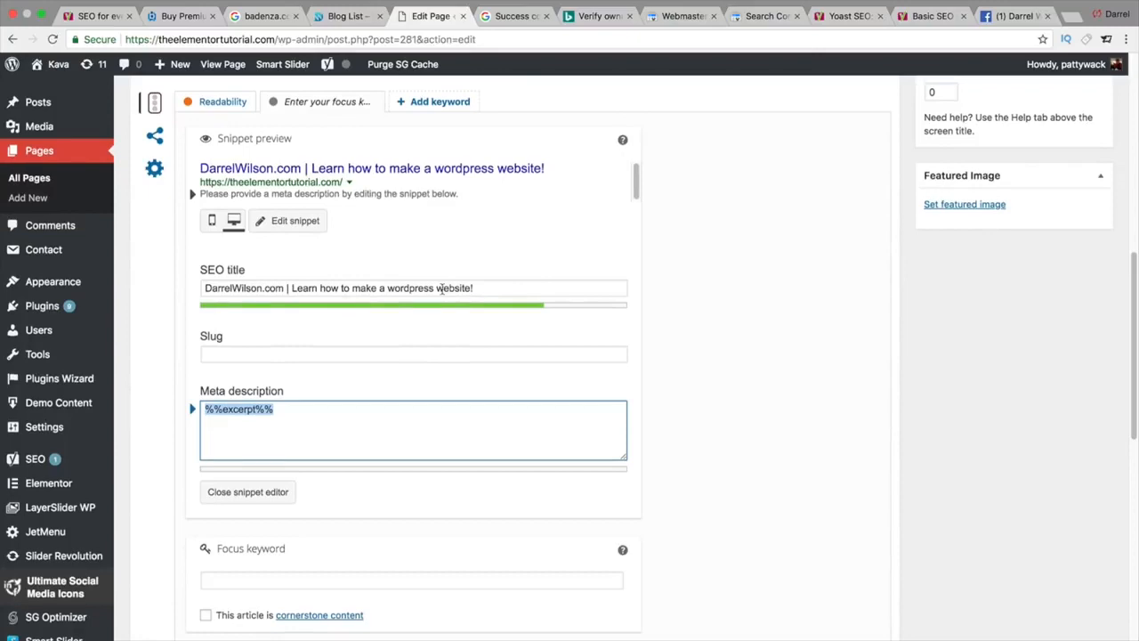
{"action": "scroll", "coordinate": [441, 289], "scroll_direction": "down", "scroll_amount": 10}
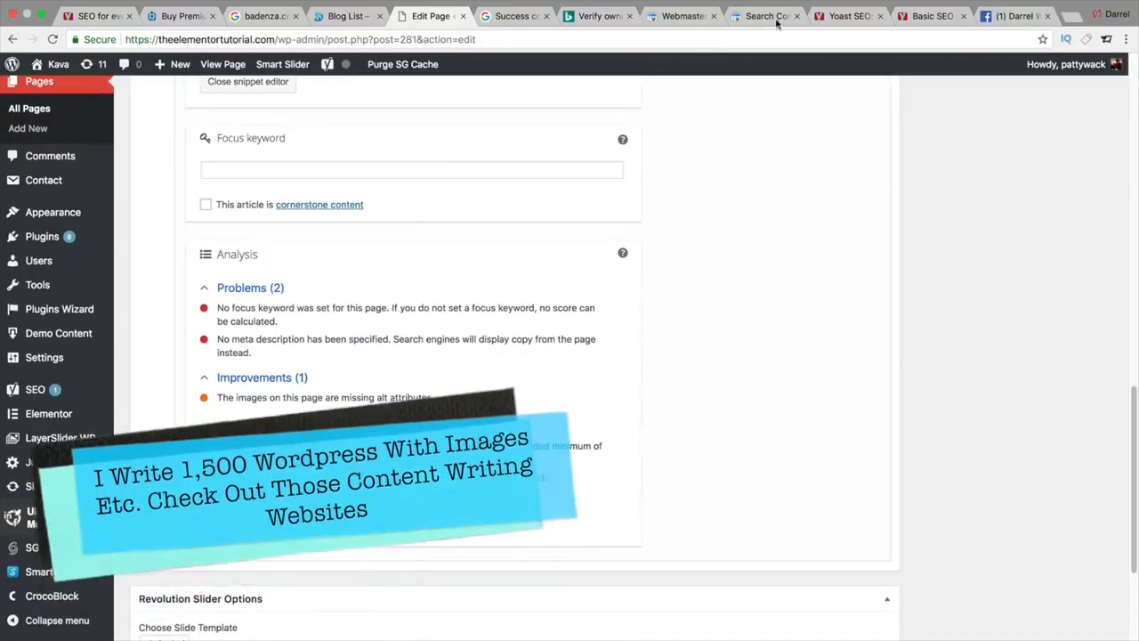
{"action": "left_click", "coordinate": [849, 14]}
Step: Go to the SEO courses page, 'Online SEO training by Yoast', and scroll its course list
{"action": "scroll", "coordinate": [829, 145], "scroll_direction": "up", "scroll_amount": 10}
{"action": "scroll", "coordinate": [830, 145], "scroll_direction": "up", "scroll_amount": 5}
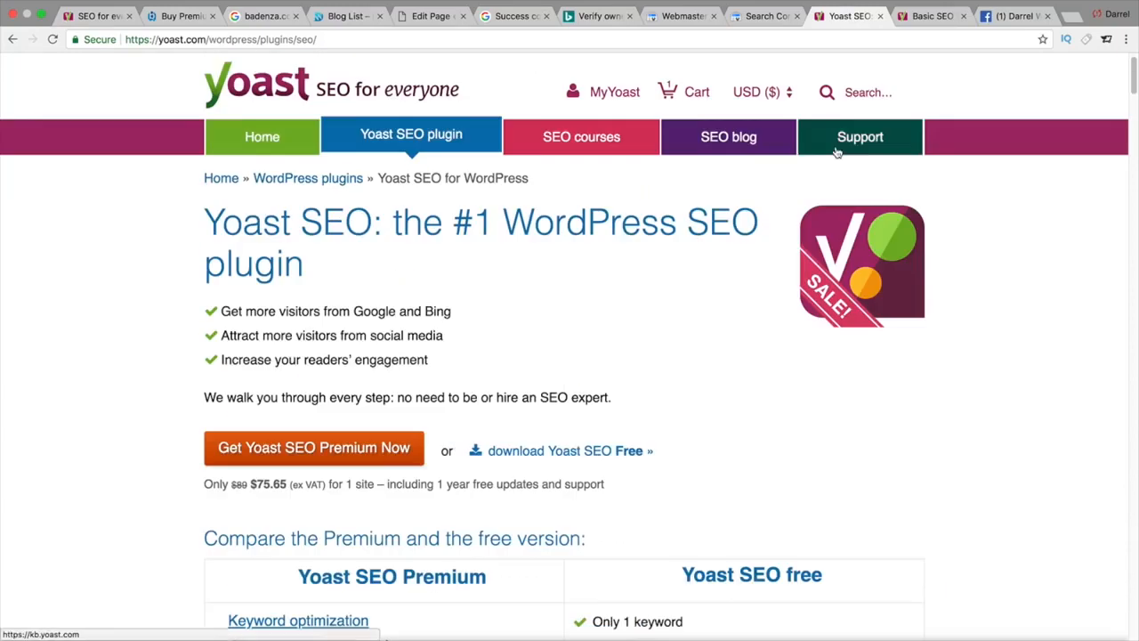
{"action": "left_click", "coordinate": [540, 172]}
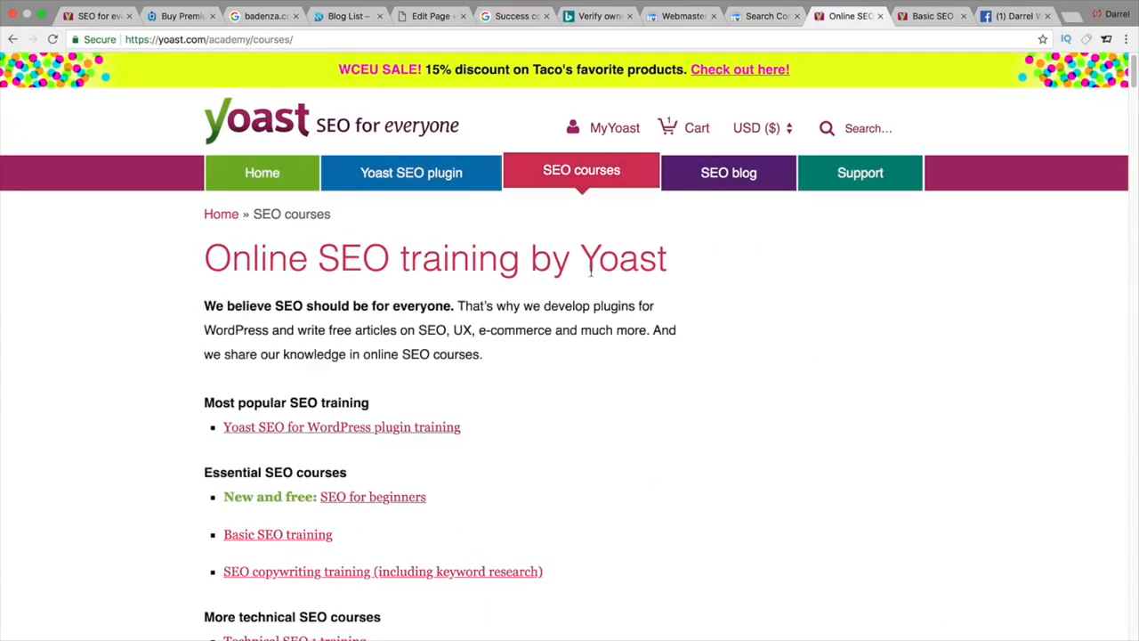
{"action": "scroll", "coordinate": [590, 274], "scroll_direction": "down", "scroll_amount": 2}
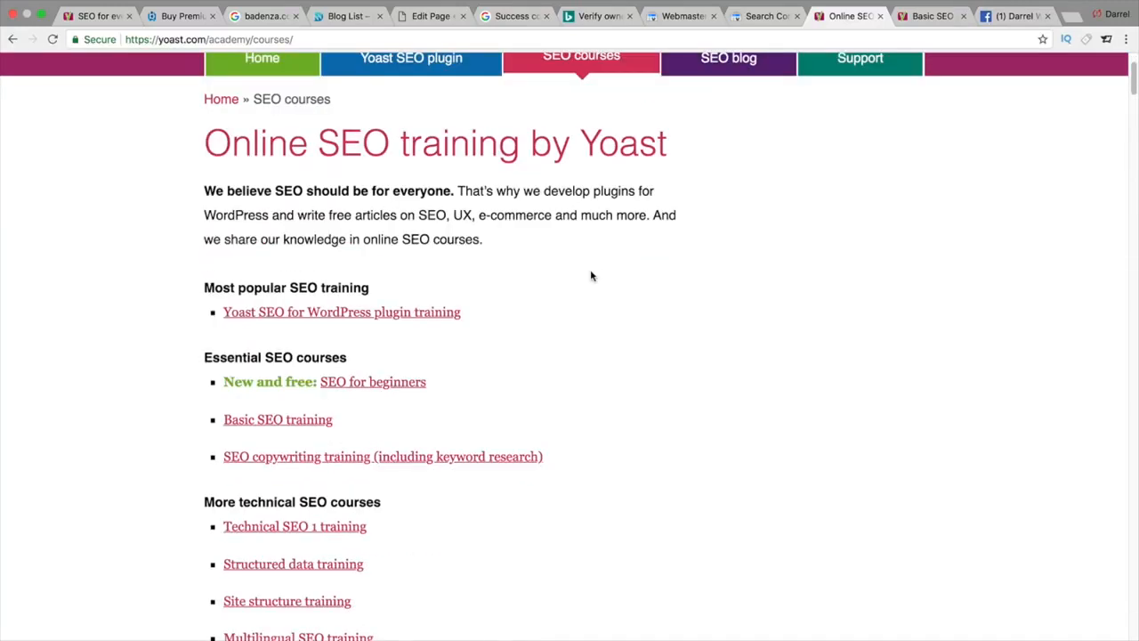